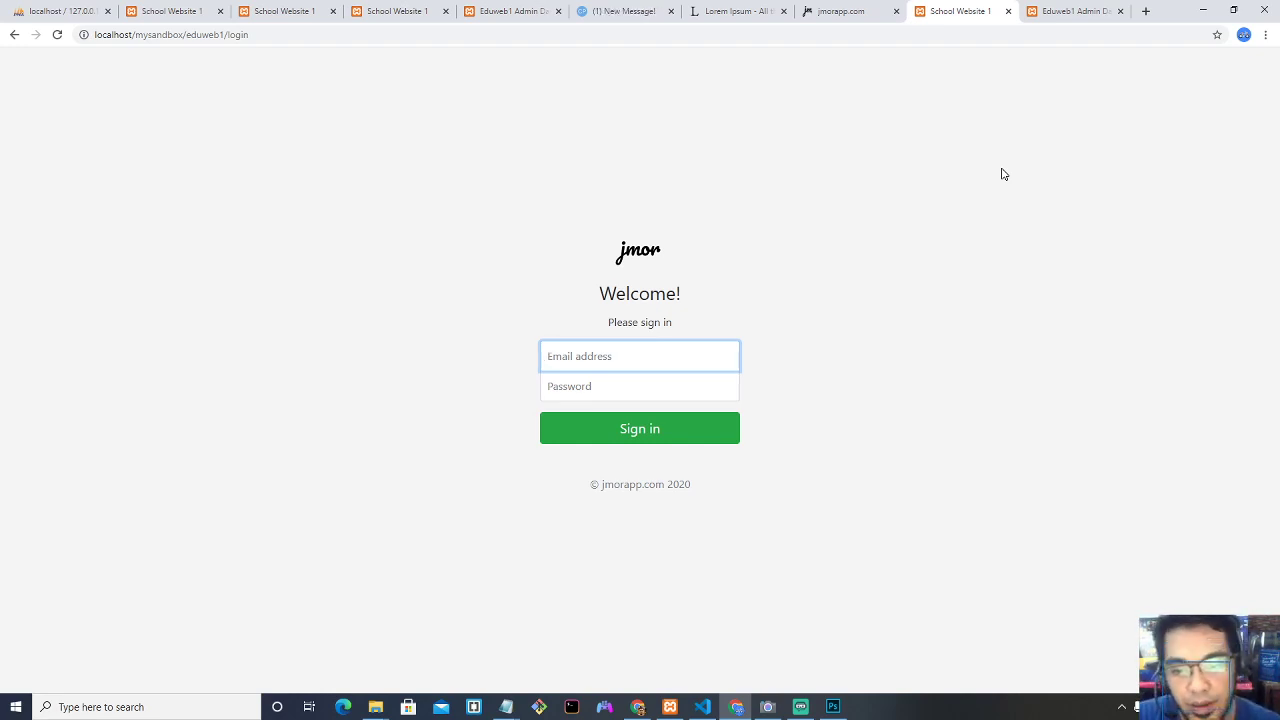
Step: On the school website sign-in tab, fill the email with the first saved autofill address
{"action": "left_click", "coordinate": [1046, 14]}
{"action": "left_click", "coordinate": [950, 9]}
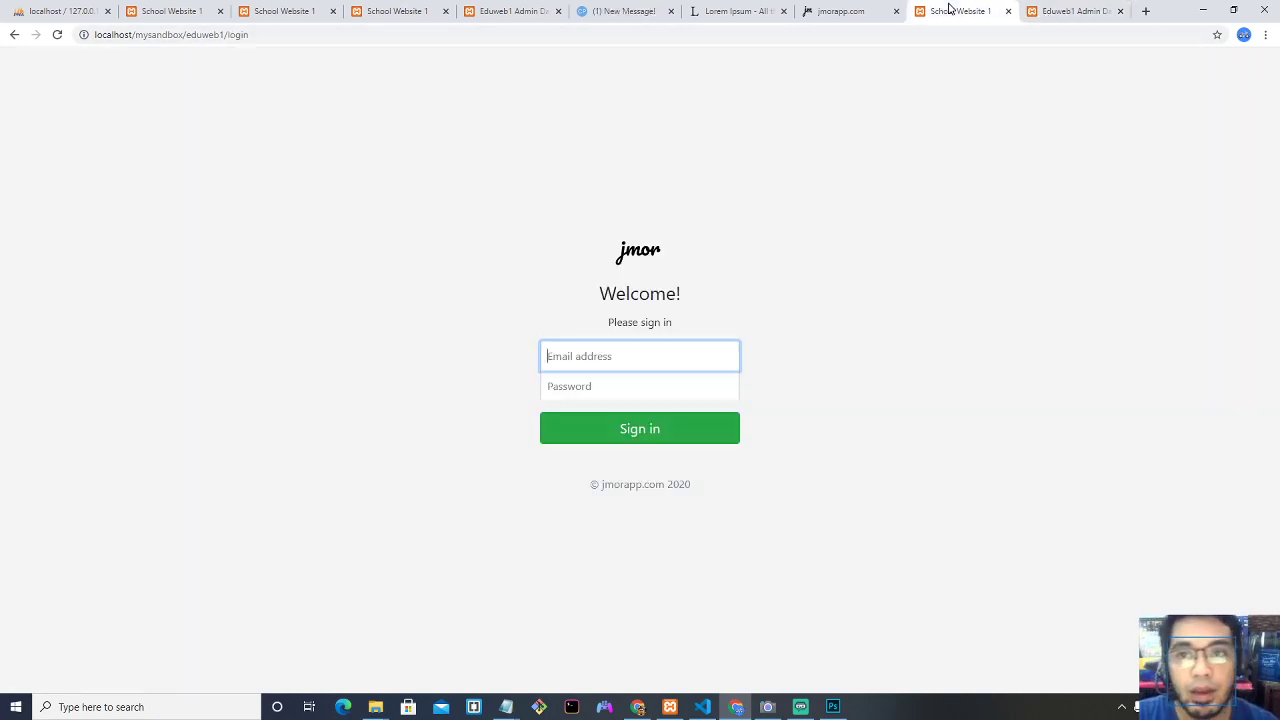
{"action": "left_click", "coordinate": [843, 12]}
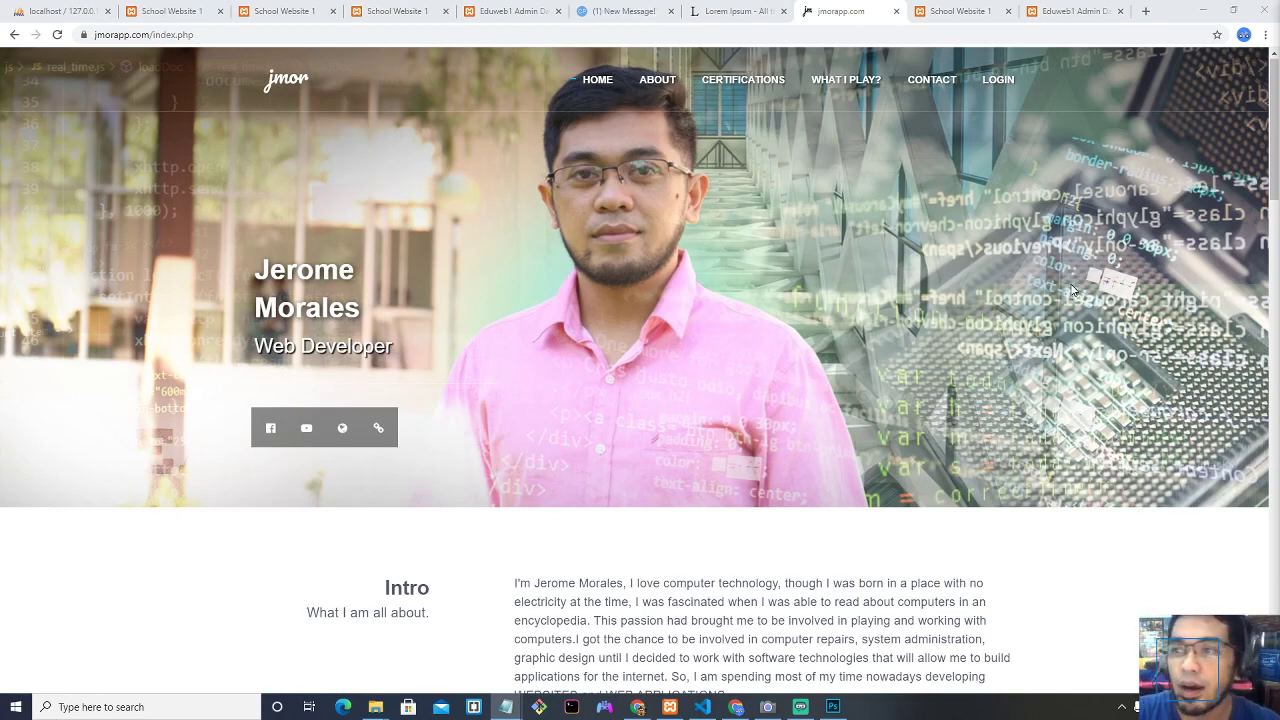
{"action": "left_click", "coordinate": [984, 10]}
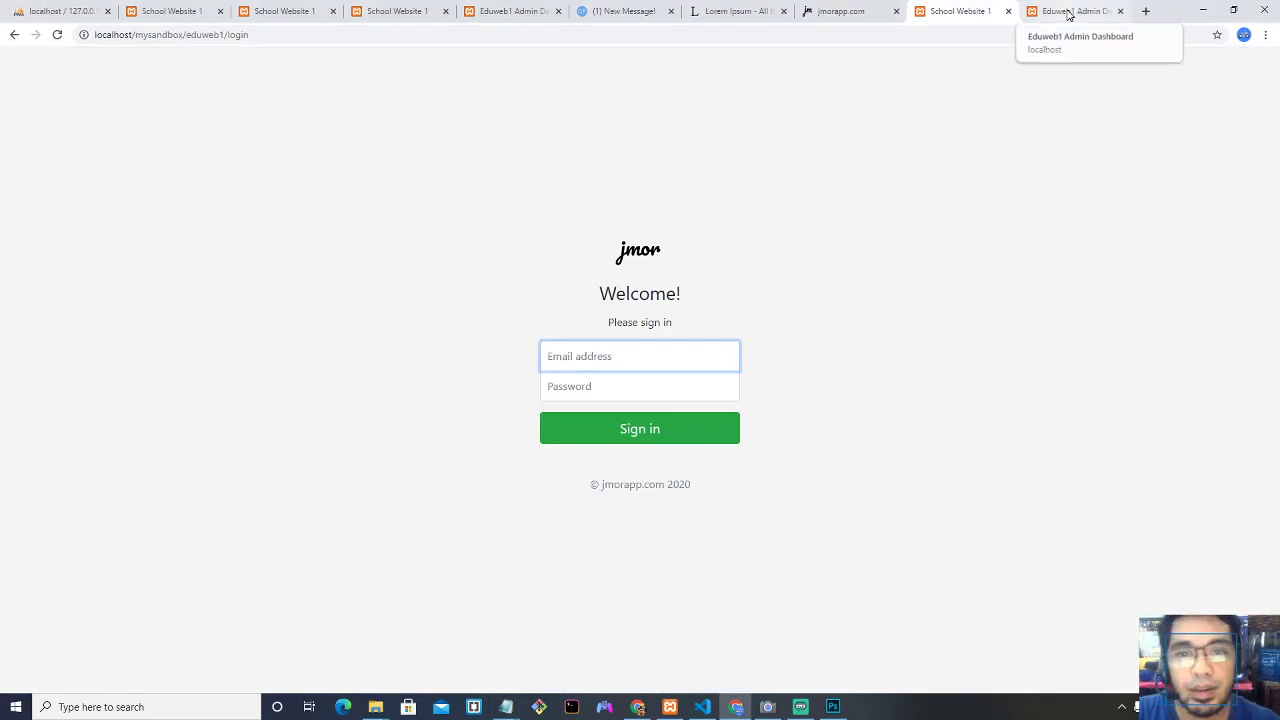
{"action": "left_click", "coordinate": [688, 359]}
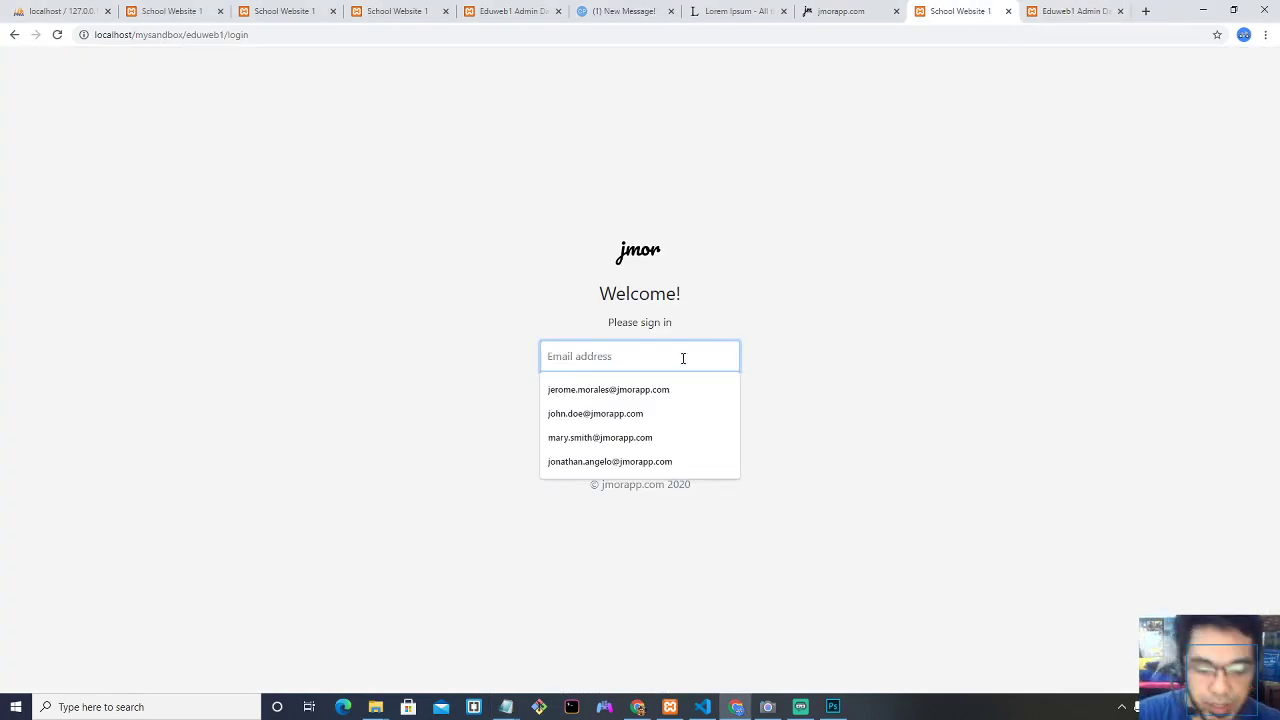
{"action": "left_click", "coordinate": [668, 390]}
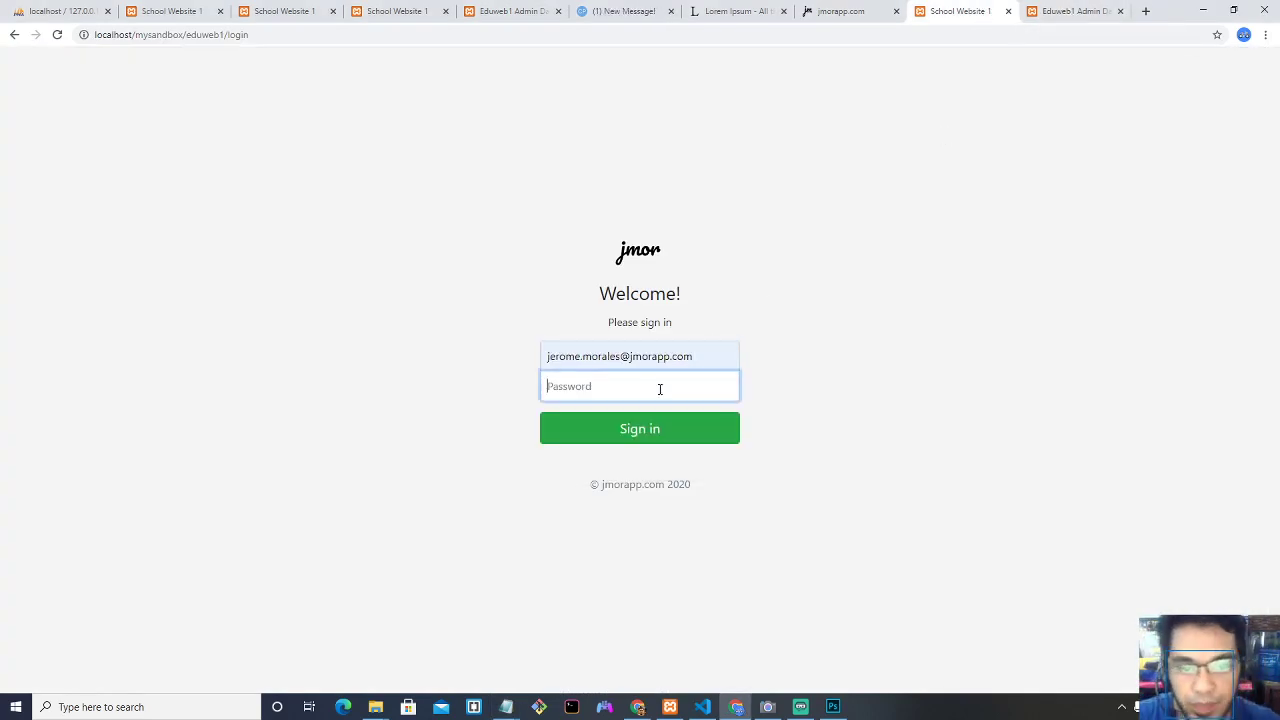
Step: Open the localhost Index of /mysandbox directory listing in a new tab
{"action": "left_click", "coordinate": [1146, 11]}
{"action": "type", "text": "localhost"}
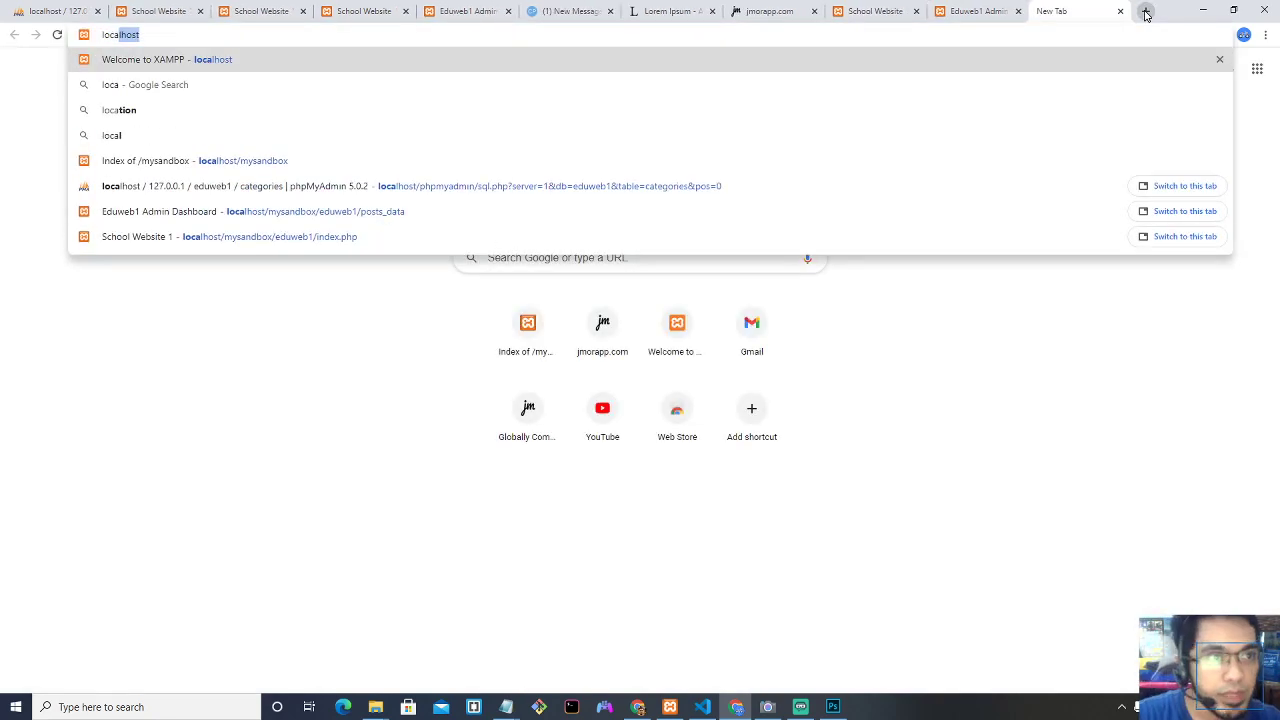
{"action": "left_click", "coordinate": [557, 162]}
Step: Open the eduweb1 school homepage and scroll through its posts checking each view count
{"action": "left_click", "coordinate": [48, 393]}
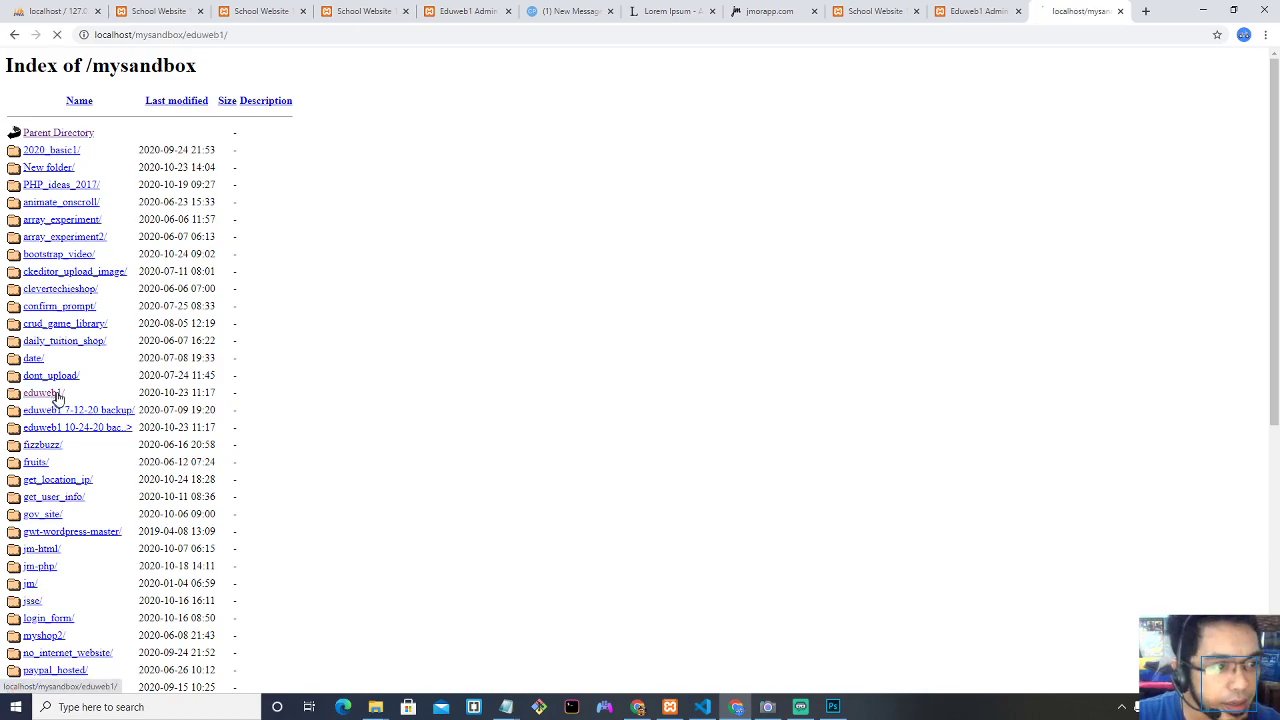
{"action": "scroll", "coordinate": [472, 305], "scroll_direction": "down", "scroll_amount": 1}
{"action": "scroll", "coordinate": [472, 305], "scroll_direction": "up", "scroll_amount": 2}
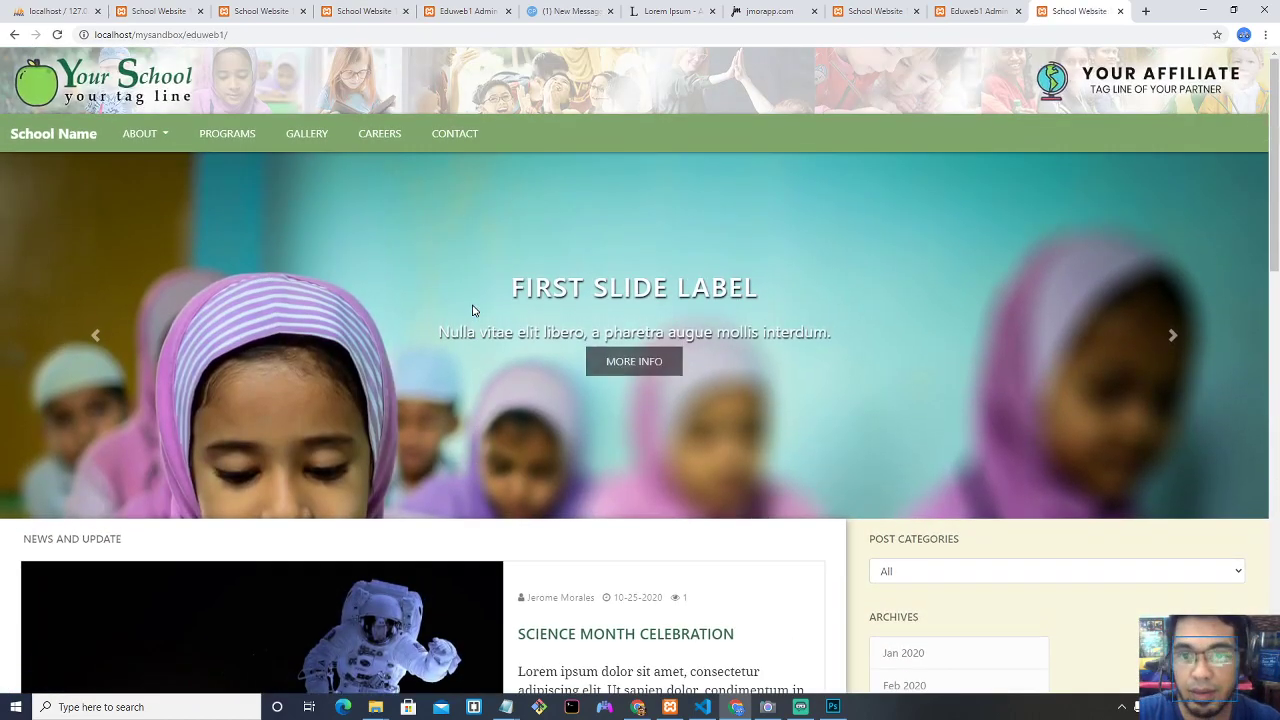
{"action": "scroll", "coordinate": [471, 303], "scroll_direction": "down", "scroll_amount": 5}
{"action": "scroll", "coordinate": [471, 305], "scroll_direction": "up", "scroll_amount": 1}
{"action": "scroll", "coordinate": [471, 305], "scroll_direction": "up", "scroll_amount": 4}
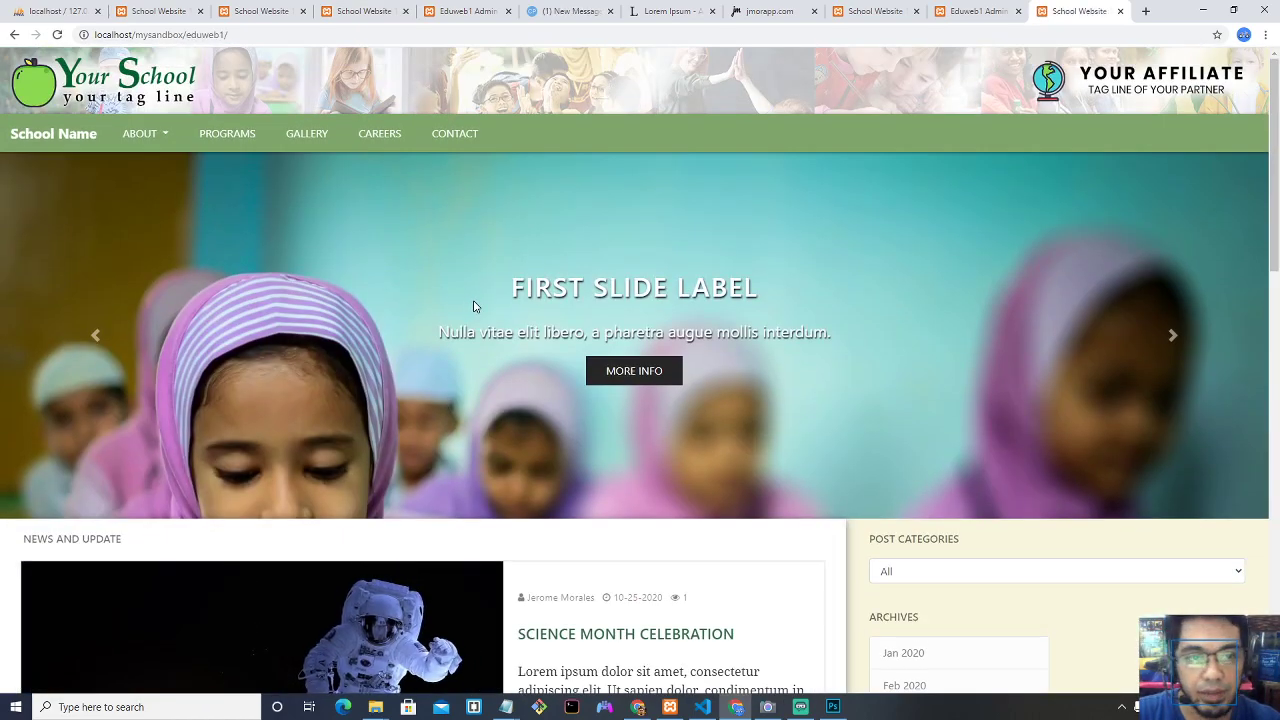
{"action": "scroll", "coordinate": [694, 371], "scroll_direction": "down", "scroll_amount": 3}
{"action": "scroll", "coordinate": [689, 375], "scroll_direction": "down", "scroll_amount": 7}
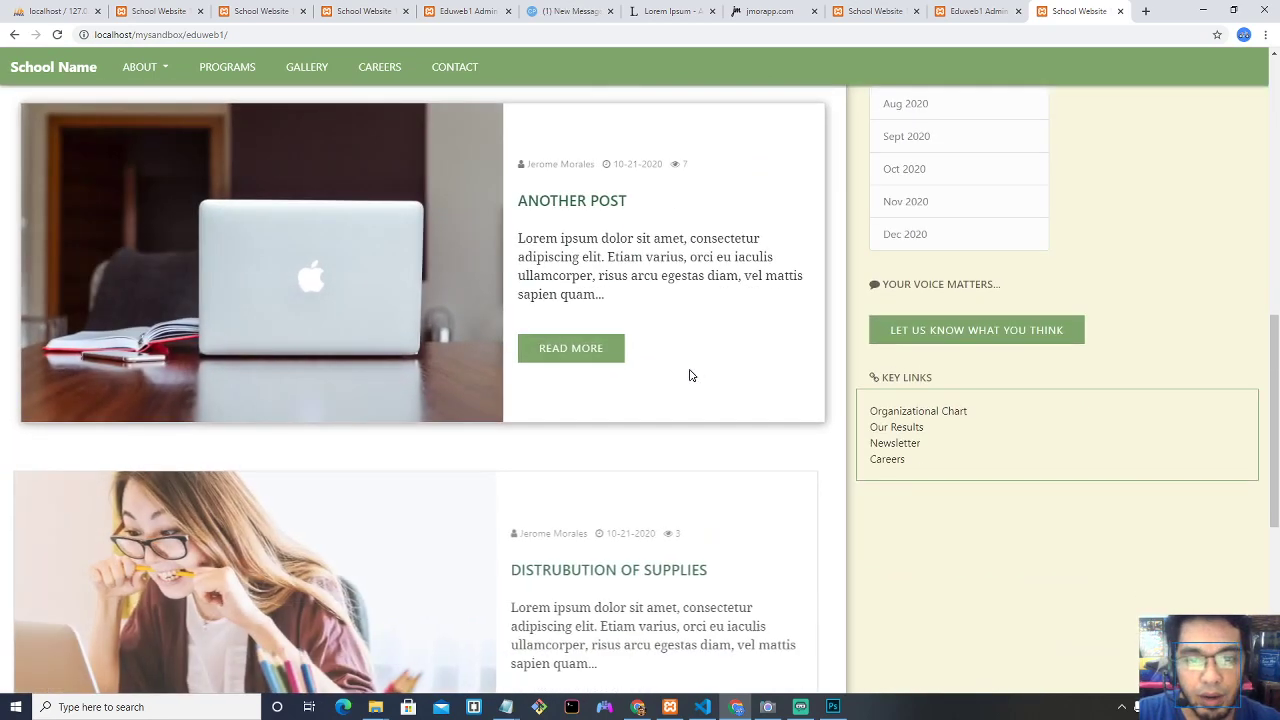
{"action": "scroll", "coordinate": [688, 375], "scroll_direction": "up", "scroll_amount": 2}
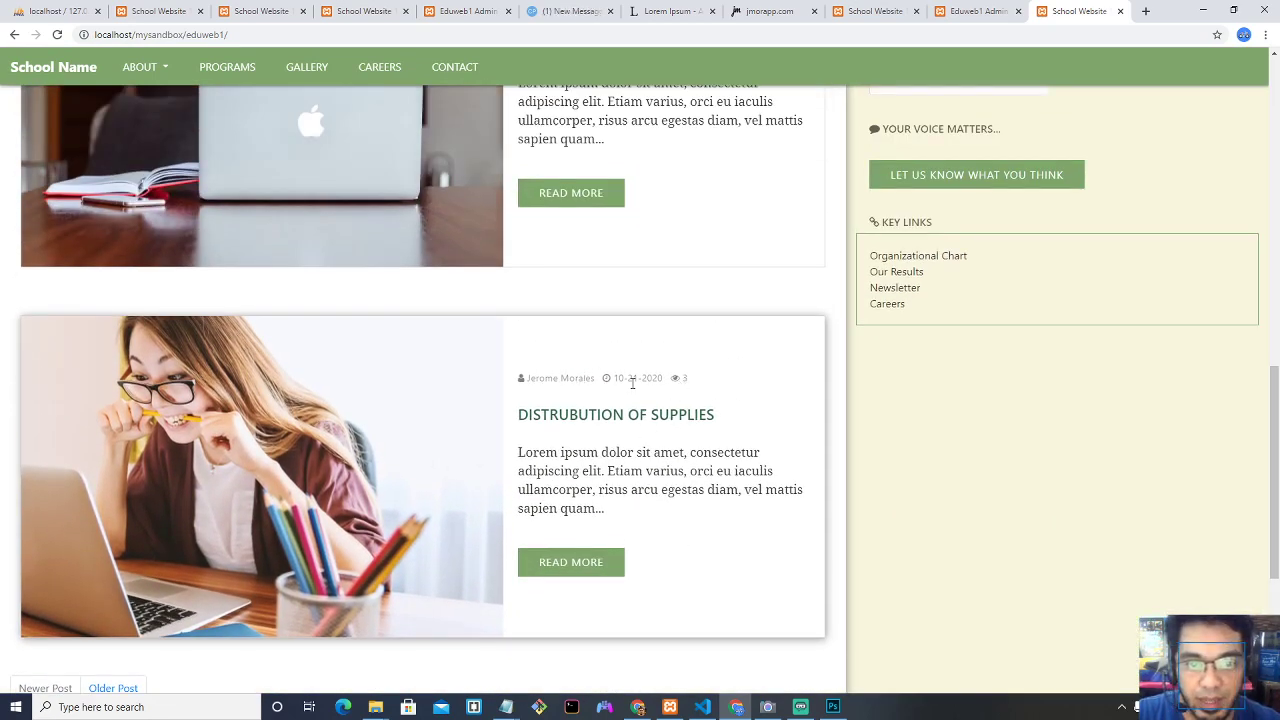
{"action": "left_click_drag", "start_coordinate": [677, 380], "coordinate": [694, 380]}
{"action": "scroll", "coordinate": [694, 380], "scroll_direction": "up", "scroll_amount": 3}
{"action": "left_click_drag", "start_coordinate": [676, 318], "coordinate": [697, 290]}
{"action": "scroll", "coordinate": [708, 320], "scroll_direction": "up", "scroll_amount": 3}
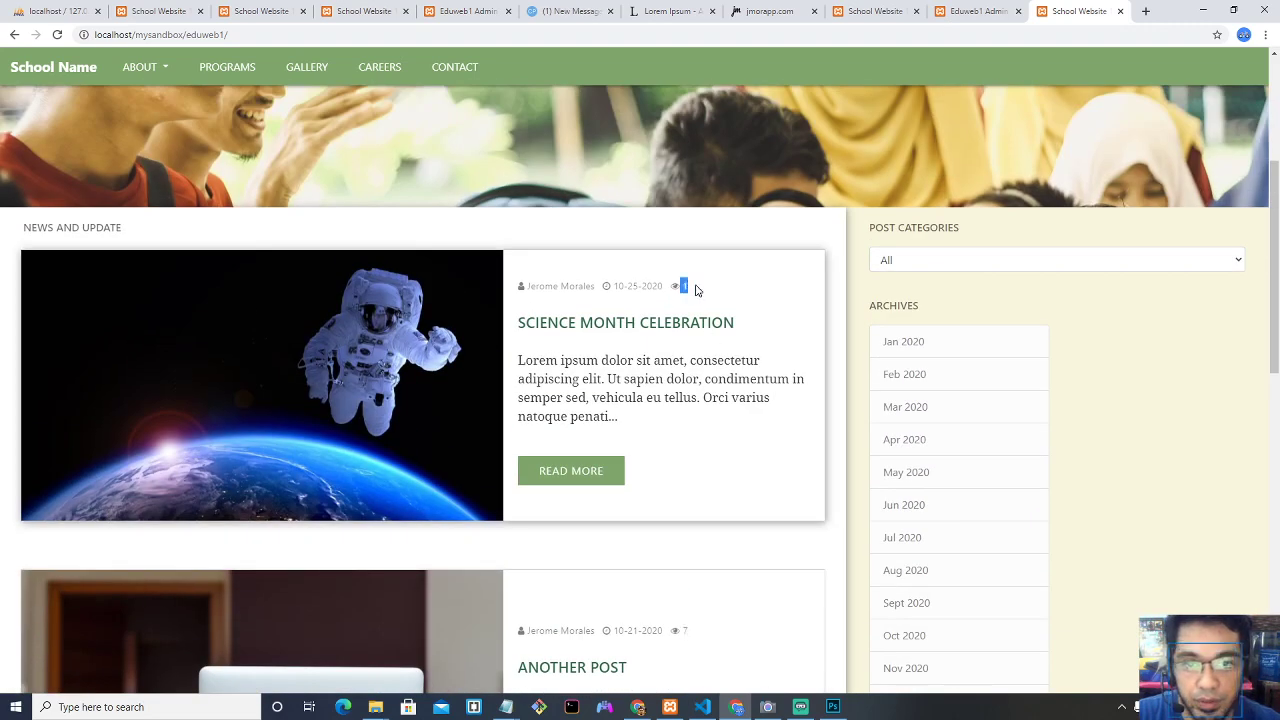
Step: Go back to the sign-in tab and close the Eduweb1 Admin messages tab
{"action": "left_click", "coordinate": [978, 11]}
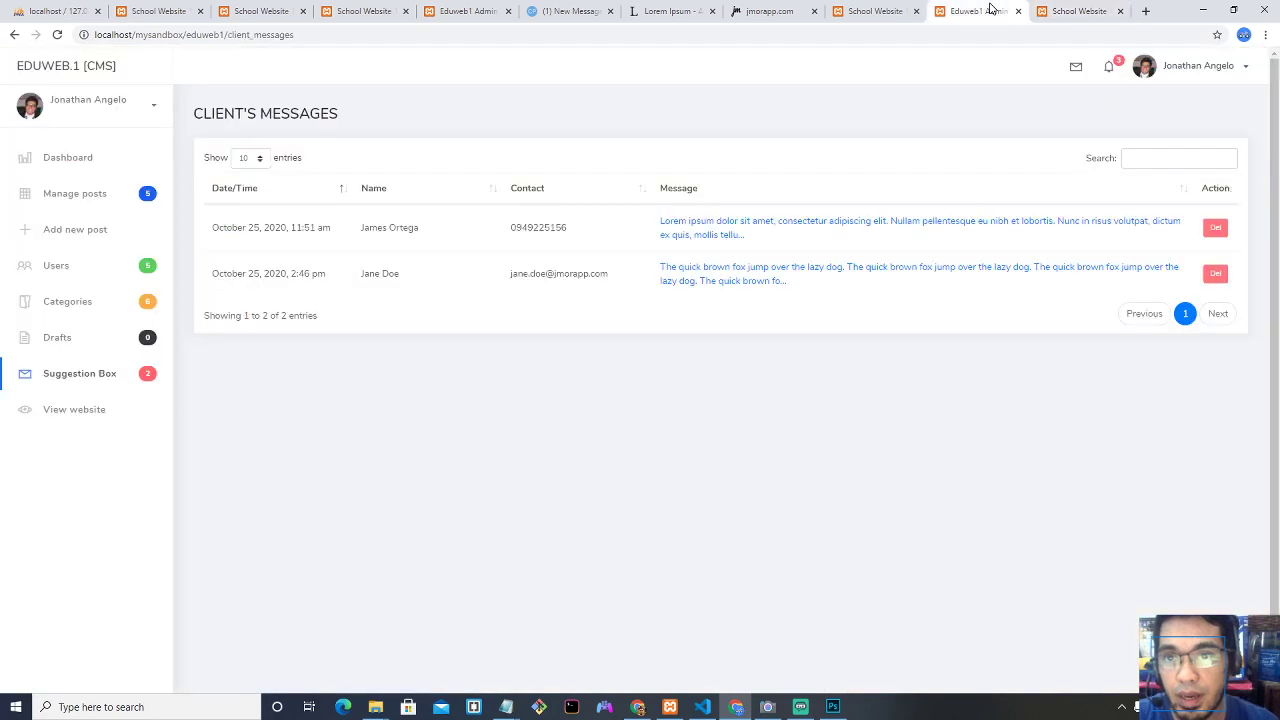
{"action": "left_click", "coordinate": [1060, 11]}
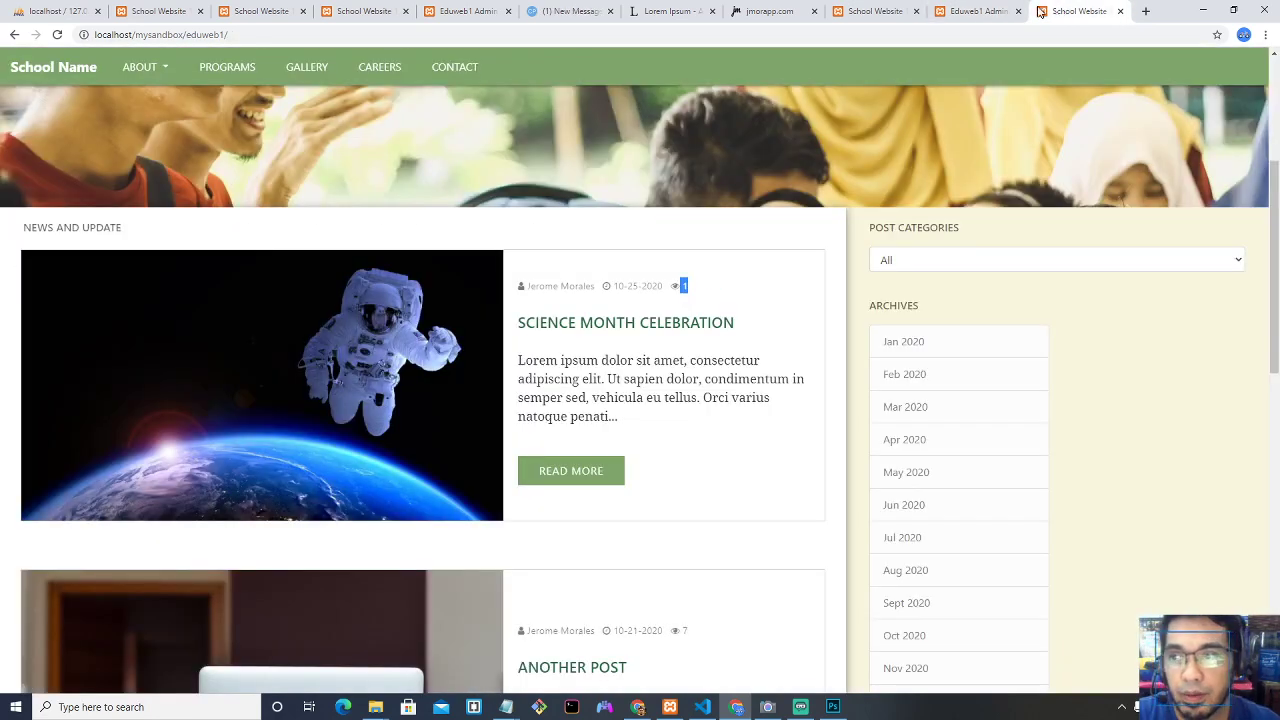
{"action": "left_click", "coordinate": [975, 13]}
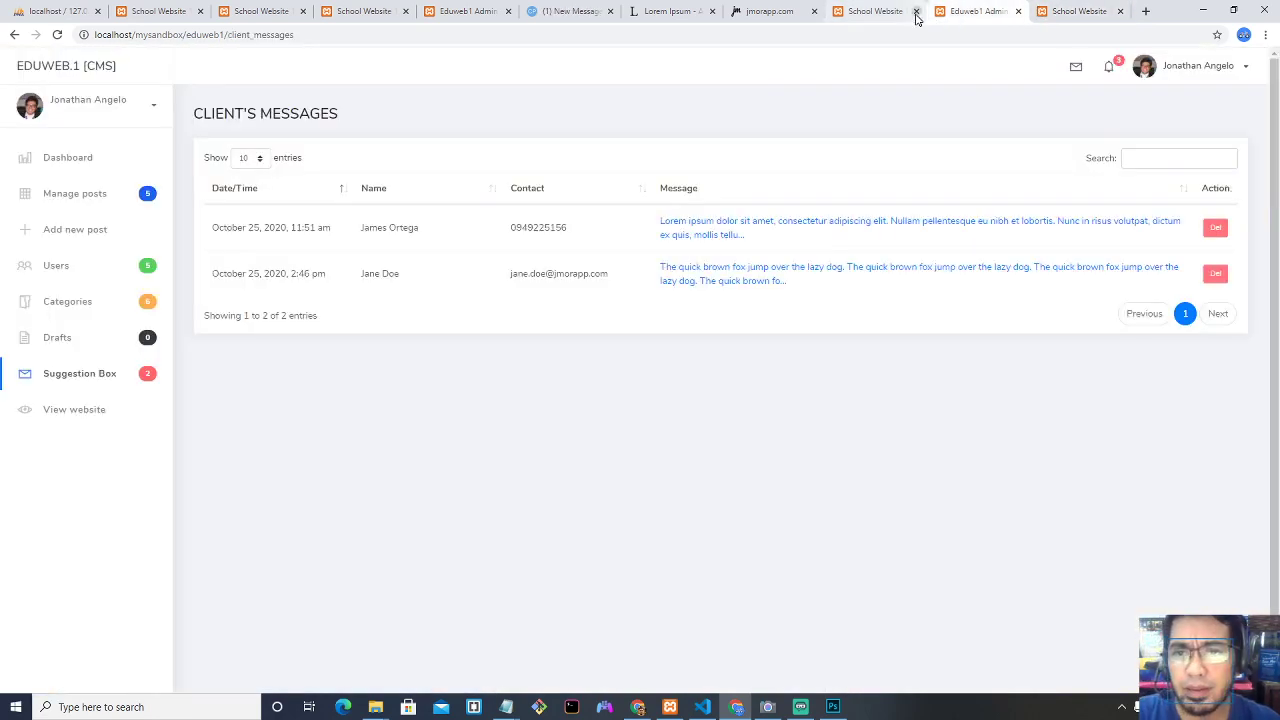
{"action": "left_click", "coordinate": [906, 12]}
{"action": "left_click", "coordinate": [1017, 12]}
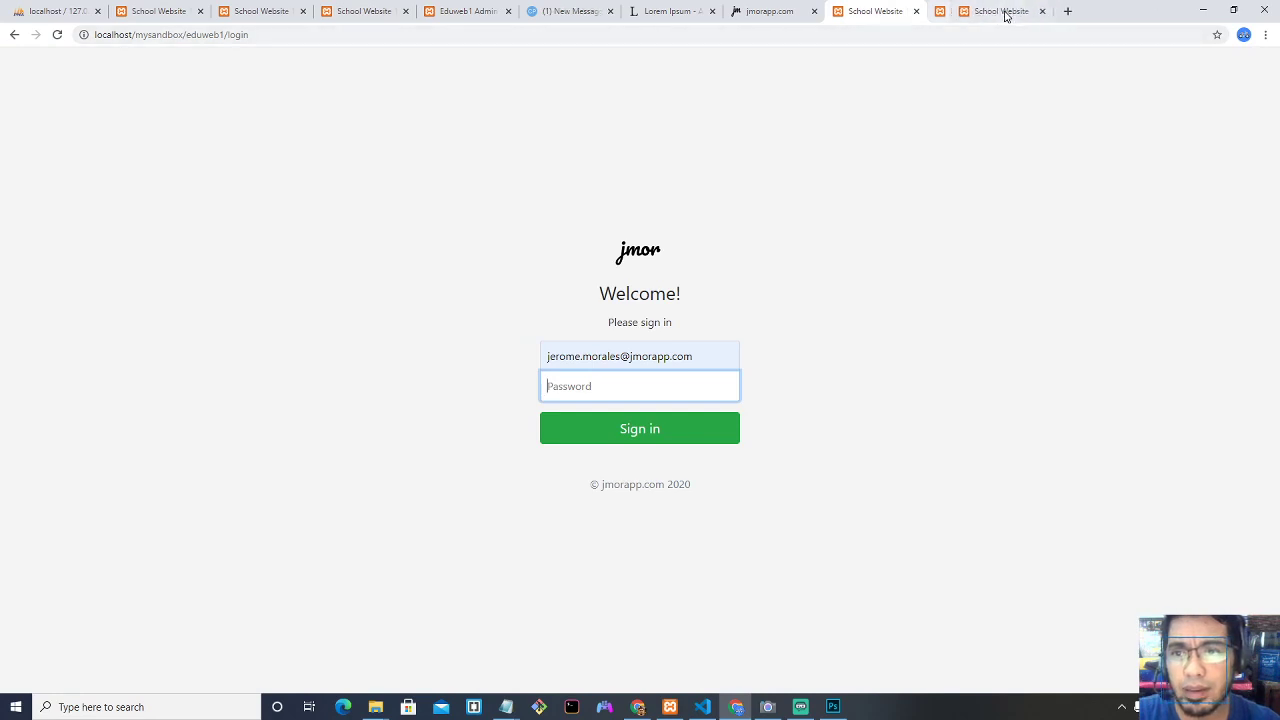
Step: Enter the account password, sign in, and dismiss Chrome's save-password offer
{"action": "type", "text": "•••"}
{"action": "key", "text": "BackSpace"}
{"action": "type", "text": "•••"}
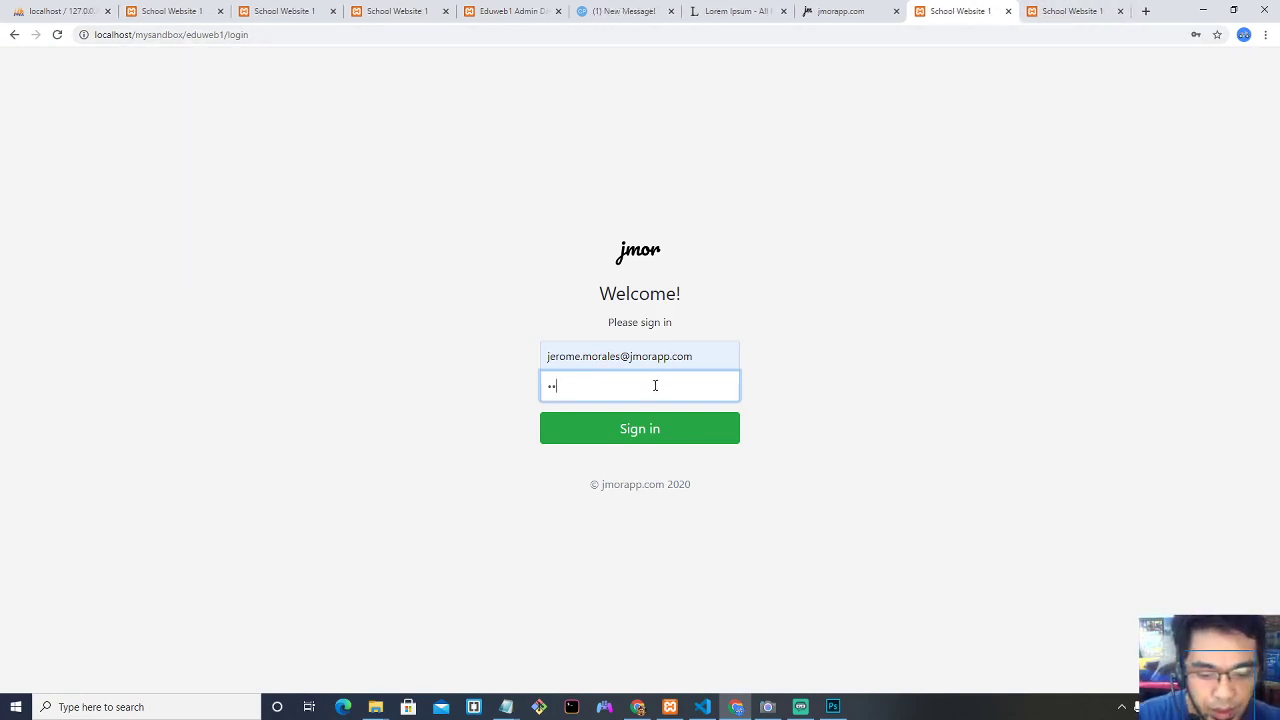
{"action": "key", "text": "BackSpace"}
{"action": "key", "text": "BackSpace"}
{"action": "type", "text": "•"}
{"action": "key", "text": "BackSpace"}
{"action": "type", "text": "•••••"}
{"action": "key", "text": "Return"}
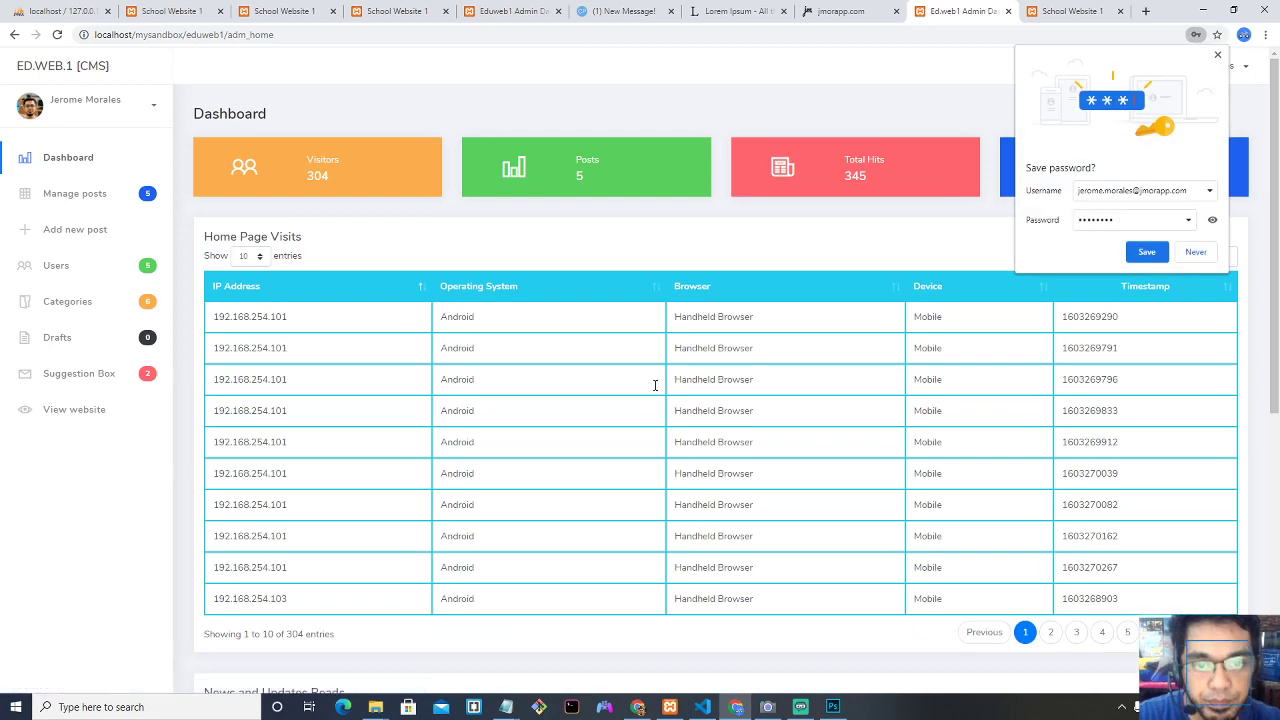
{"action": "left_click", "coordinate": [1217, 55]}
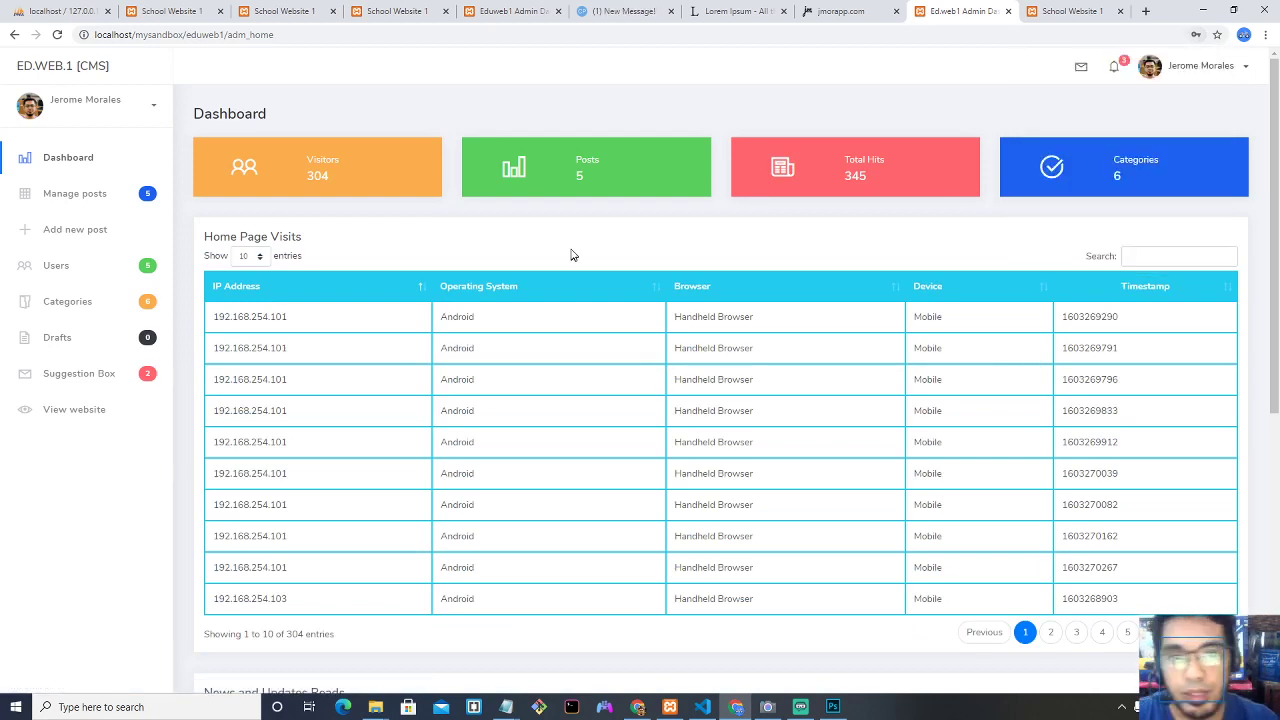
Step: Refresh the admin dashboard and highlight the Visitors count of 304
{"action": "left_click", "coordinate": [128, 160]}
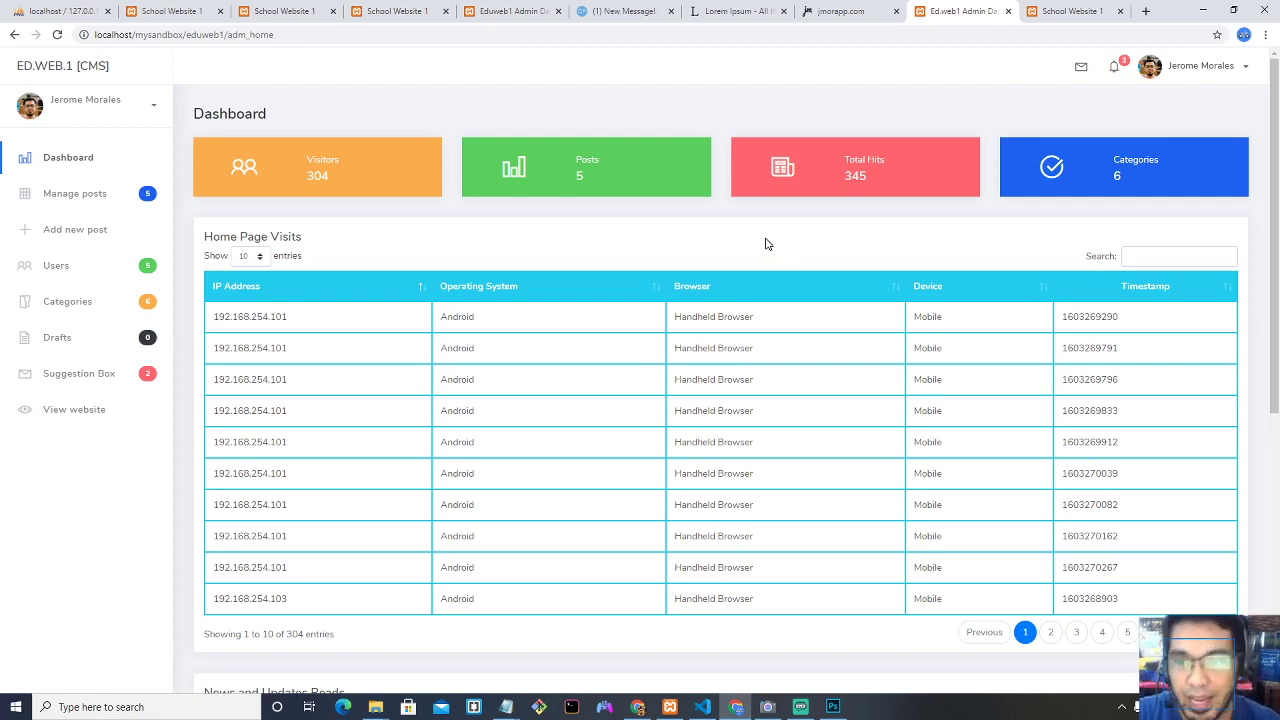
{"action": "scroll", "coordinate": [767, 244], "scroll_direction": "down", "scroll_amount": 3}
{"action": "scroll", "coordinate": [767, 244], "scroll_direction": "up", "scroll_amount": 3}
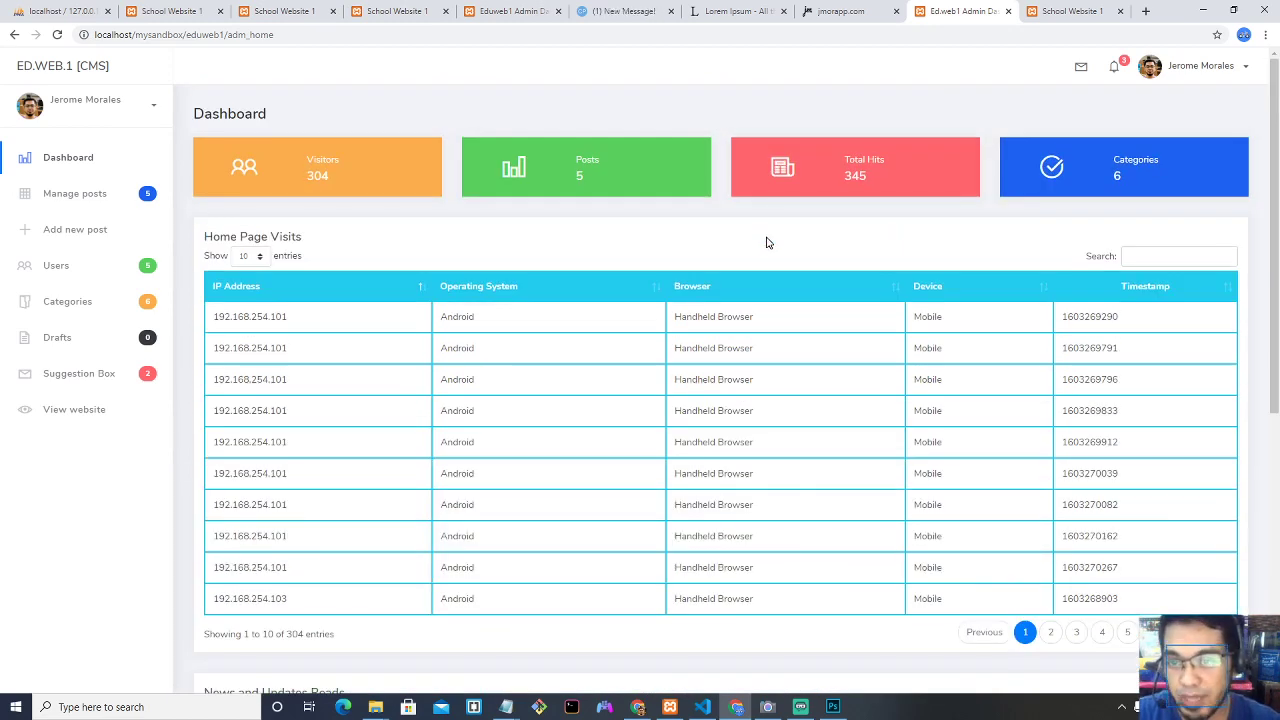
{"action": "scroll", "coordinate": [768, 242], "scroll_direction": "down", "scroll_amount": 5}
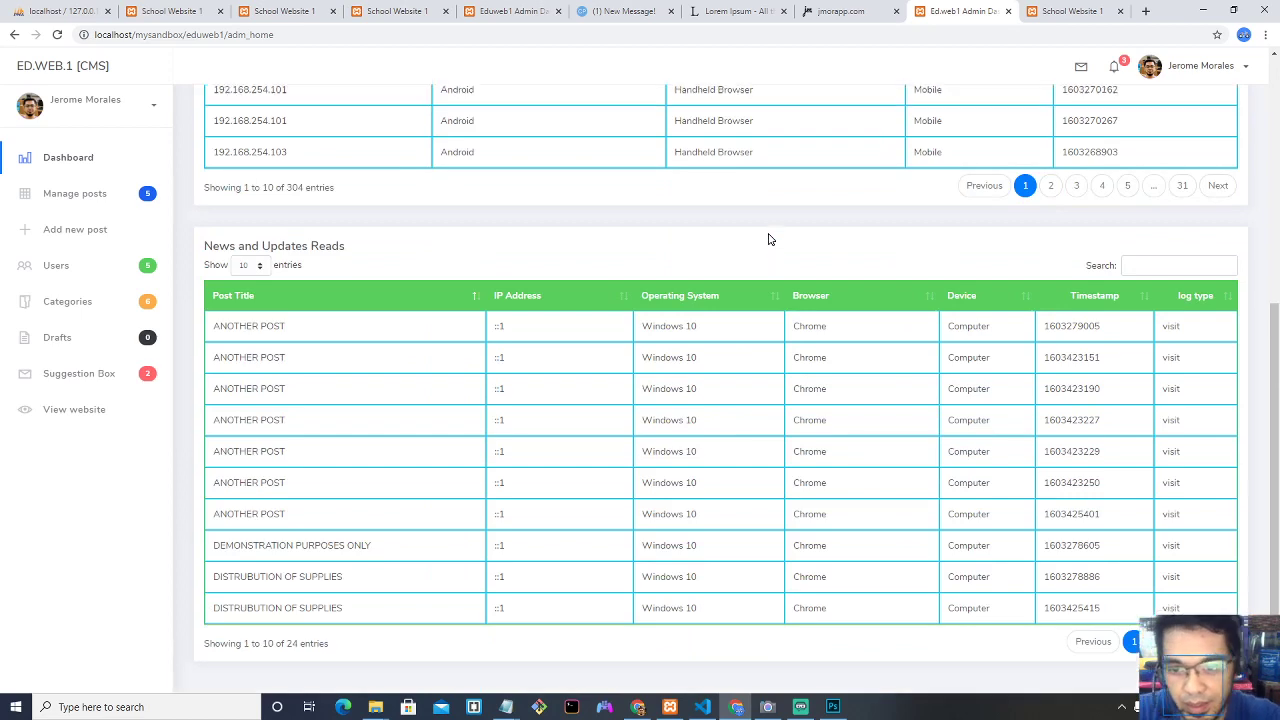
{"action": "scroll", "coordinate": [768, 239], "scroll_direction": "up", "scroll_amount": 5}
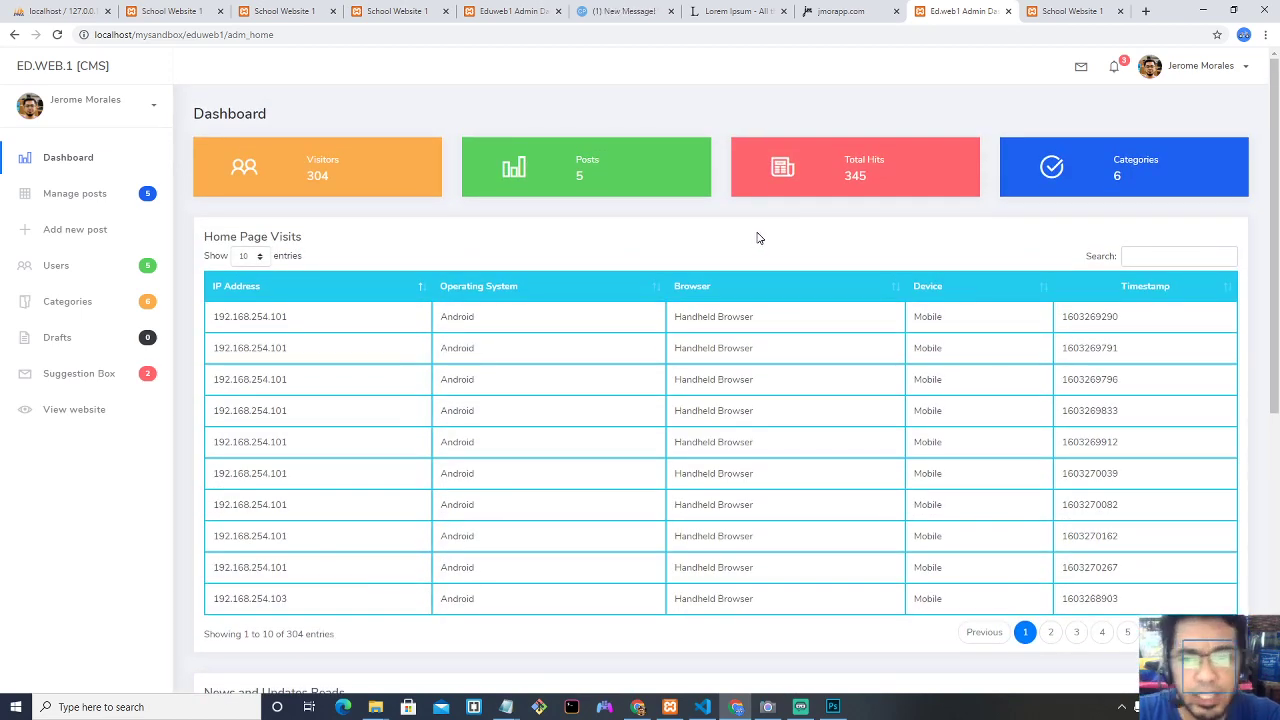
{"action": "triple_click", "coordinate": [318, 173]}
{"action": "left_click", "coordinate": [354, 181]}
{"action": "double_click", "coordinate": [317, 175]}
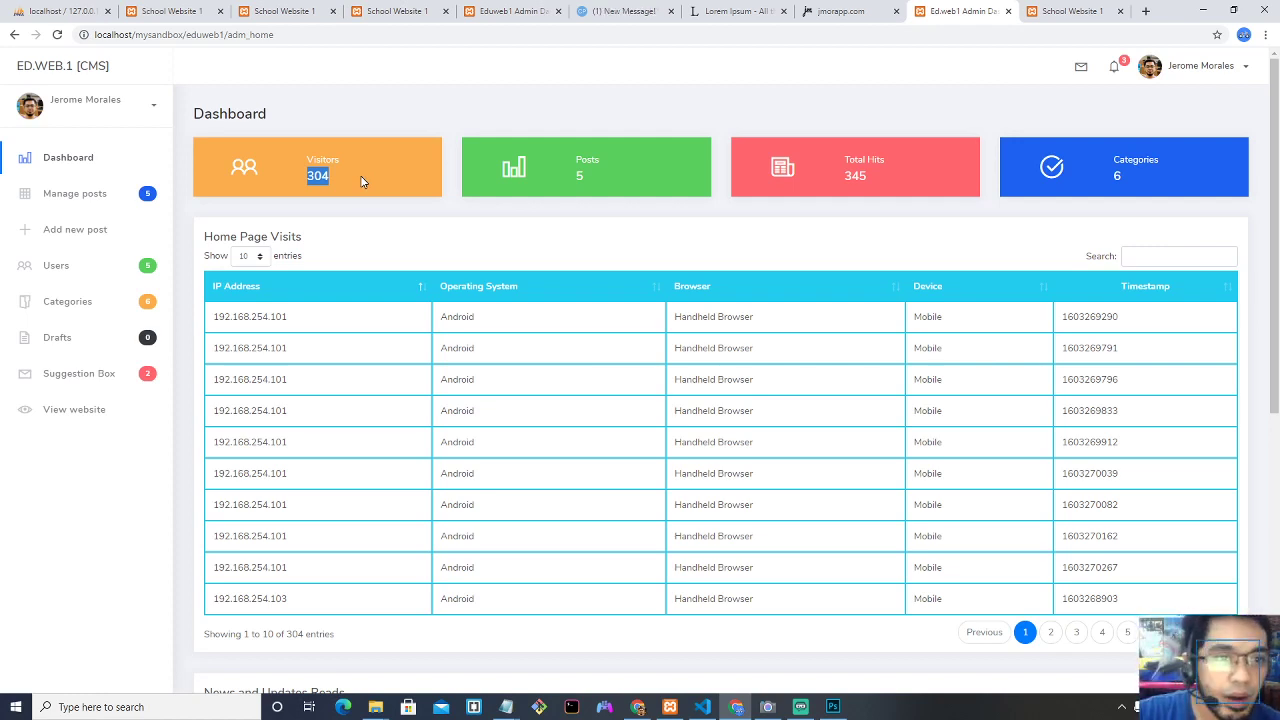
{"action": "left_click", "coordinate": [362, 181]}
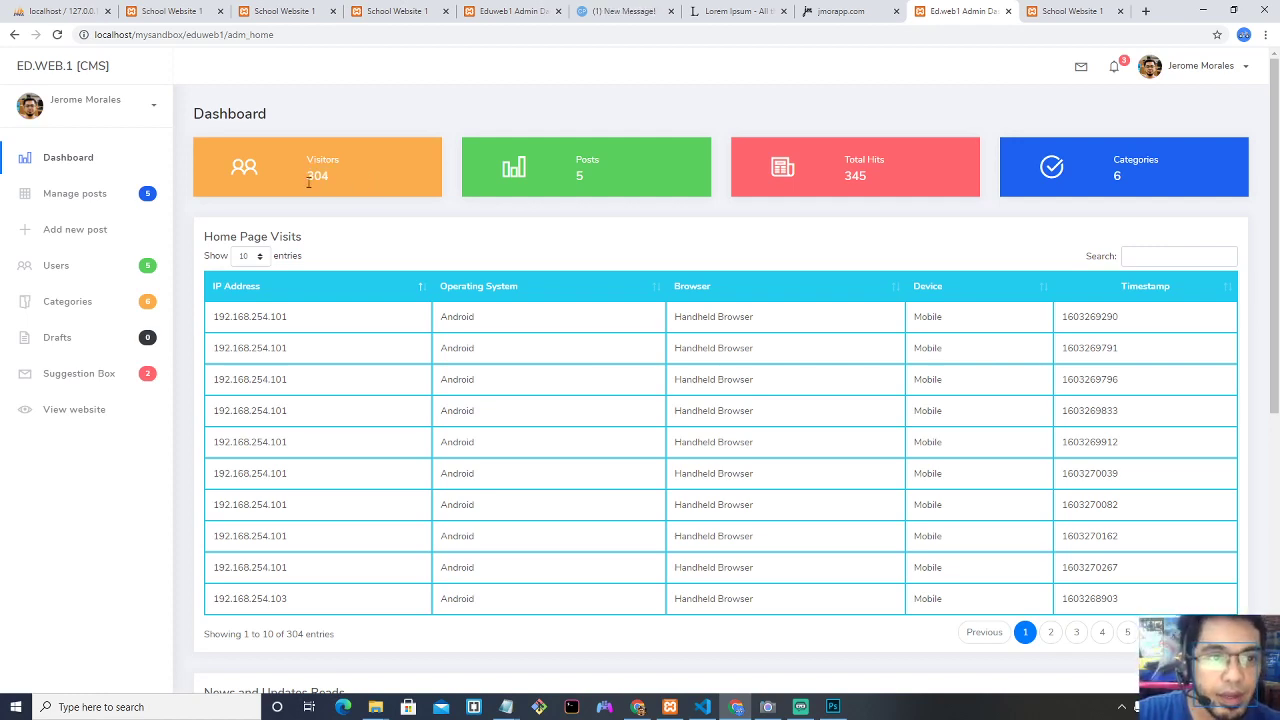
{"action": "left_click_drag", "start_coordinate": [308, 181], "coordinate": [340, 181]}
{"action": "left_click", "coordinate": [344, 181]}
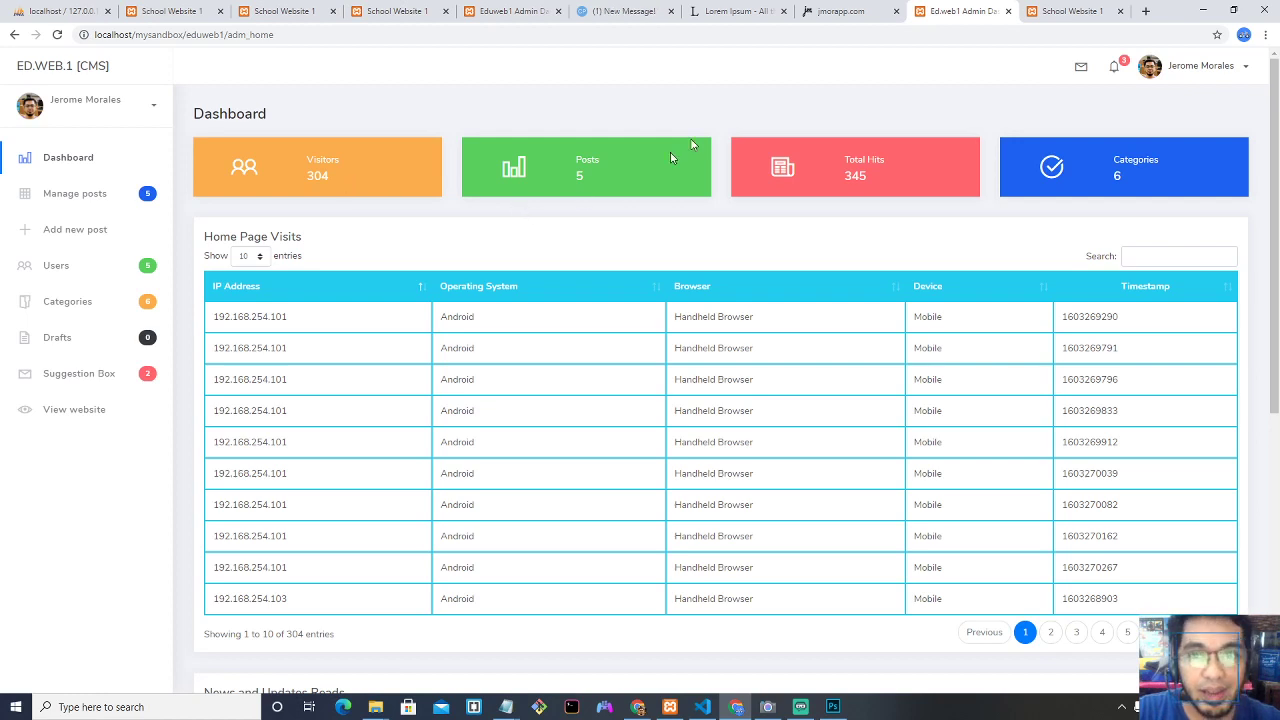
Step: Reload the school homepage from its address bar, then return to the admin dashboard
{"action": "left_click", "coordinate": [1068, 11]}
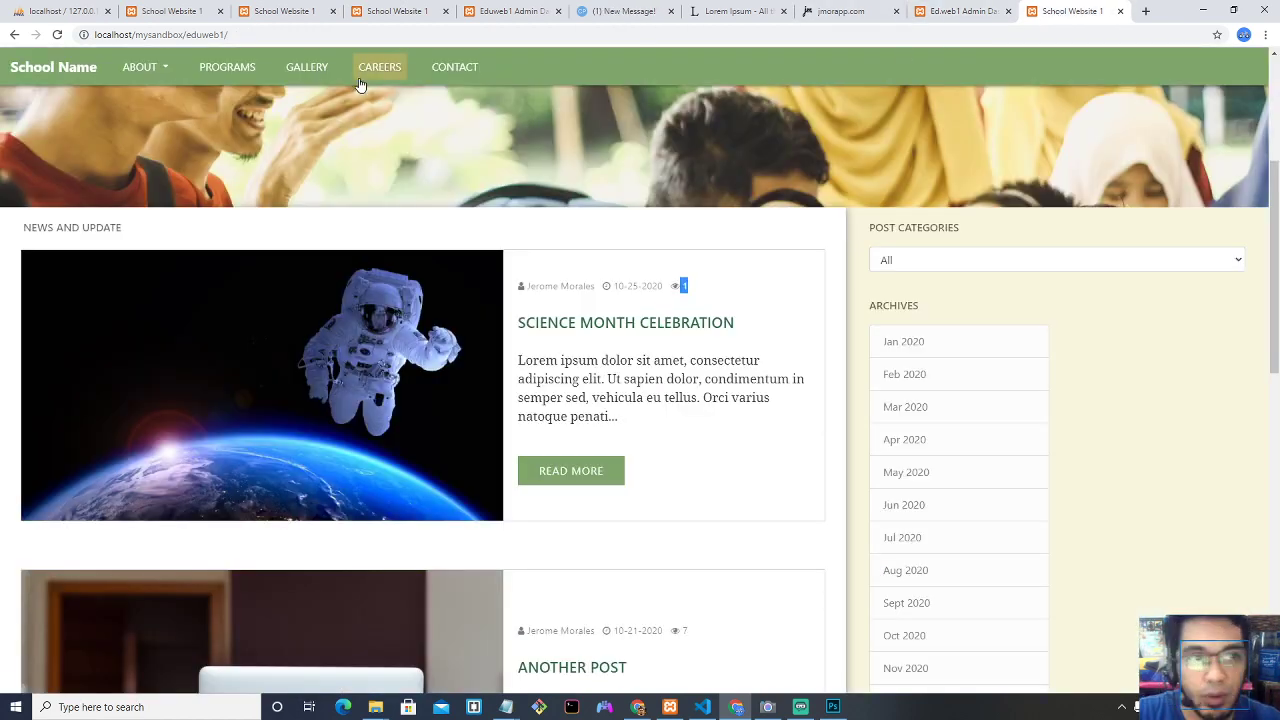
{"action": "left_click", "coordinate": [258, 34]}
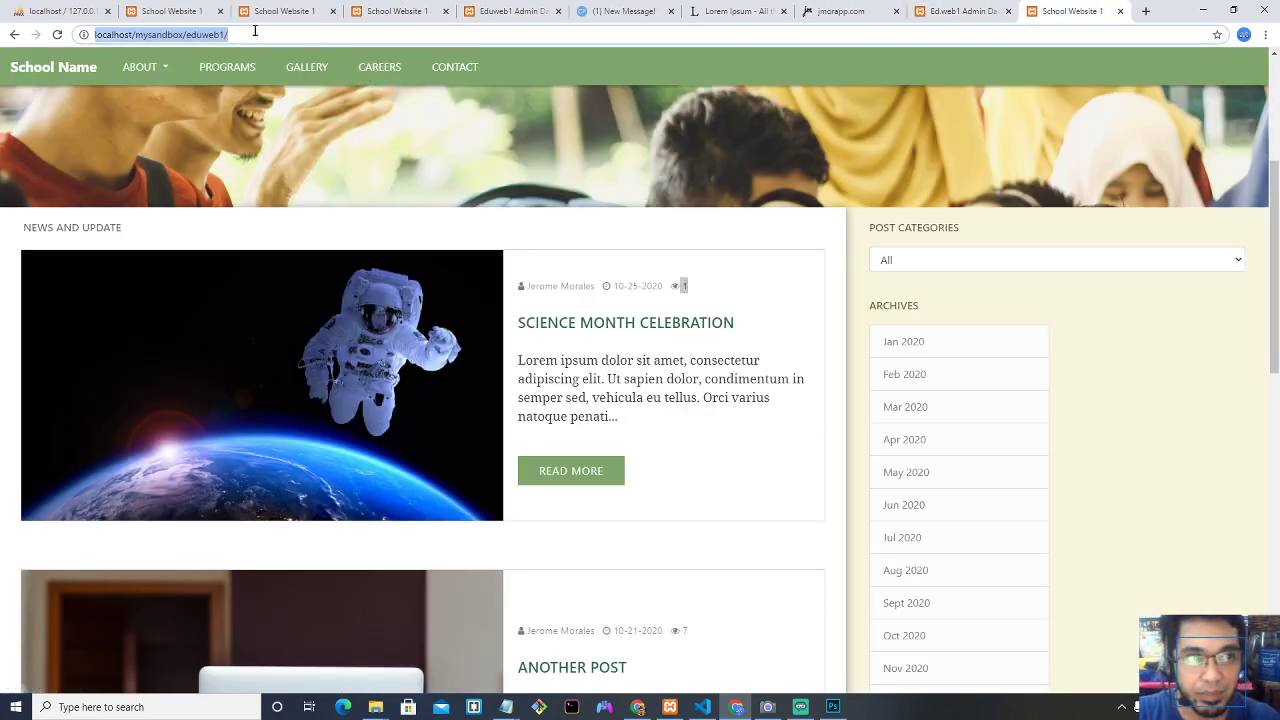
{"action": "key", "text": "Return"}
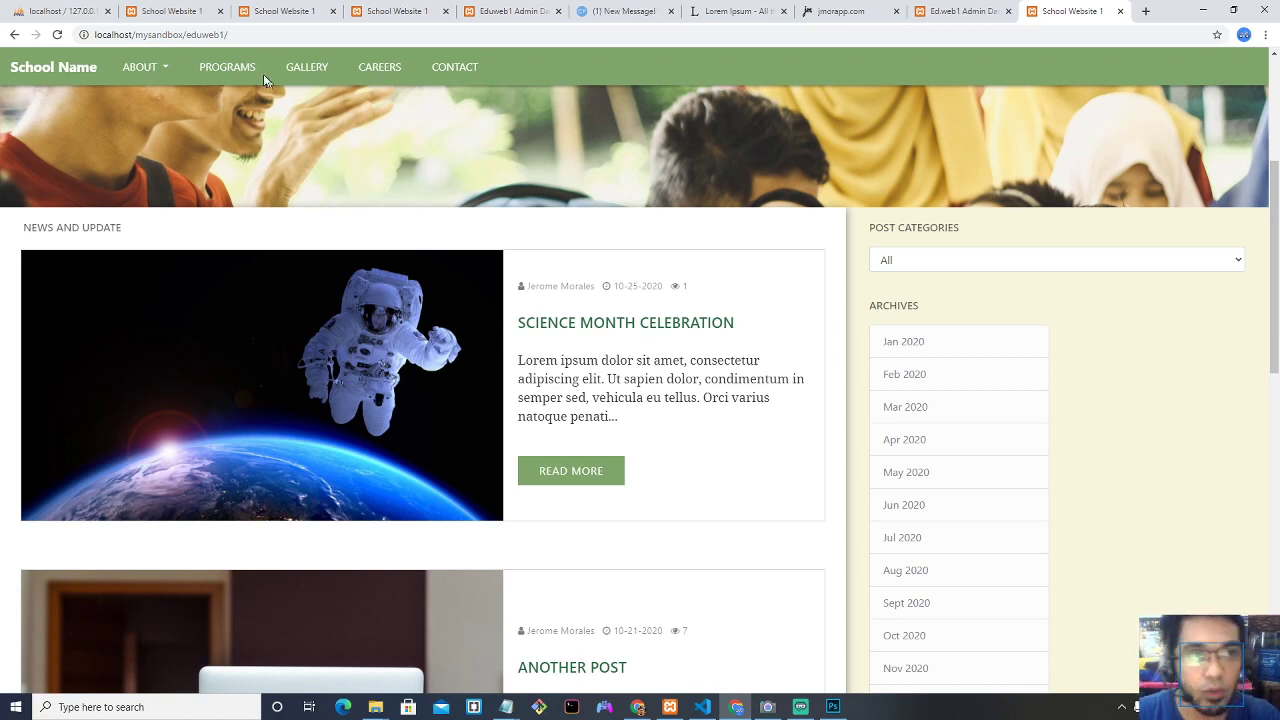
{"action": "left_click", "coordinate": [945, 11]}
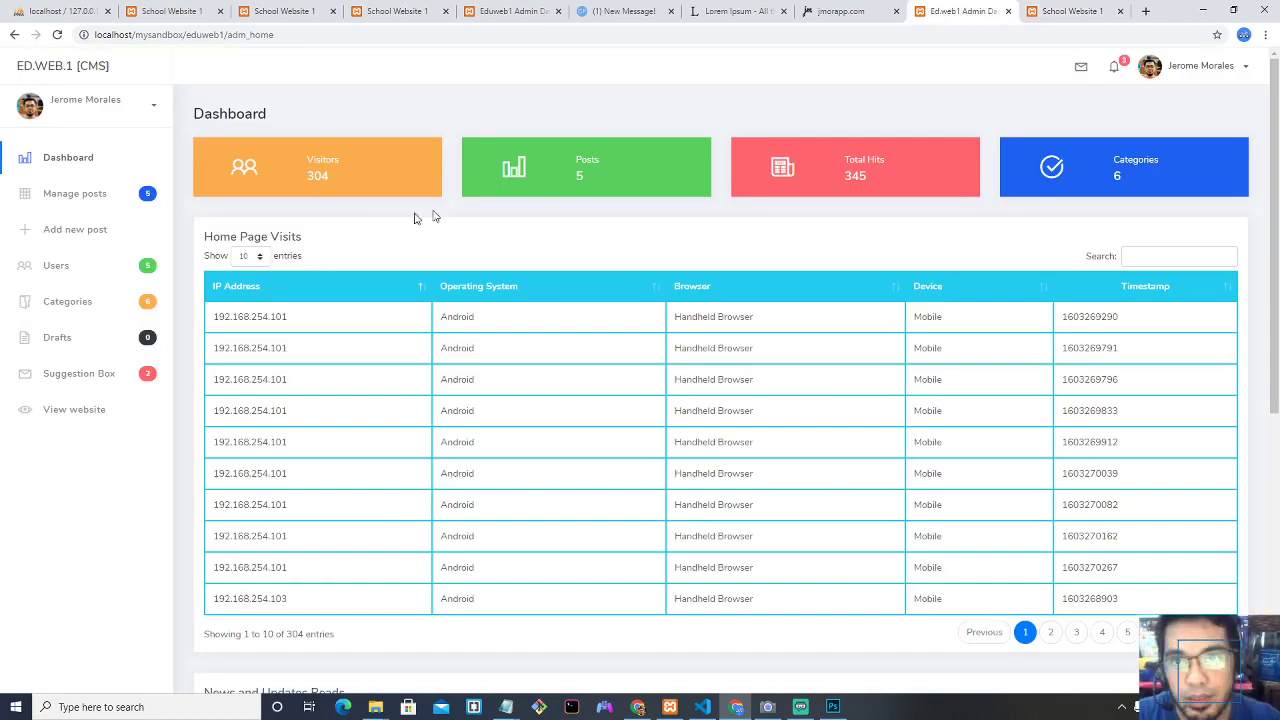
Step: Copy the school homepage URL and load it in a fresh browser tab
{"action": "double_click", "coordinate": [313, 175]}
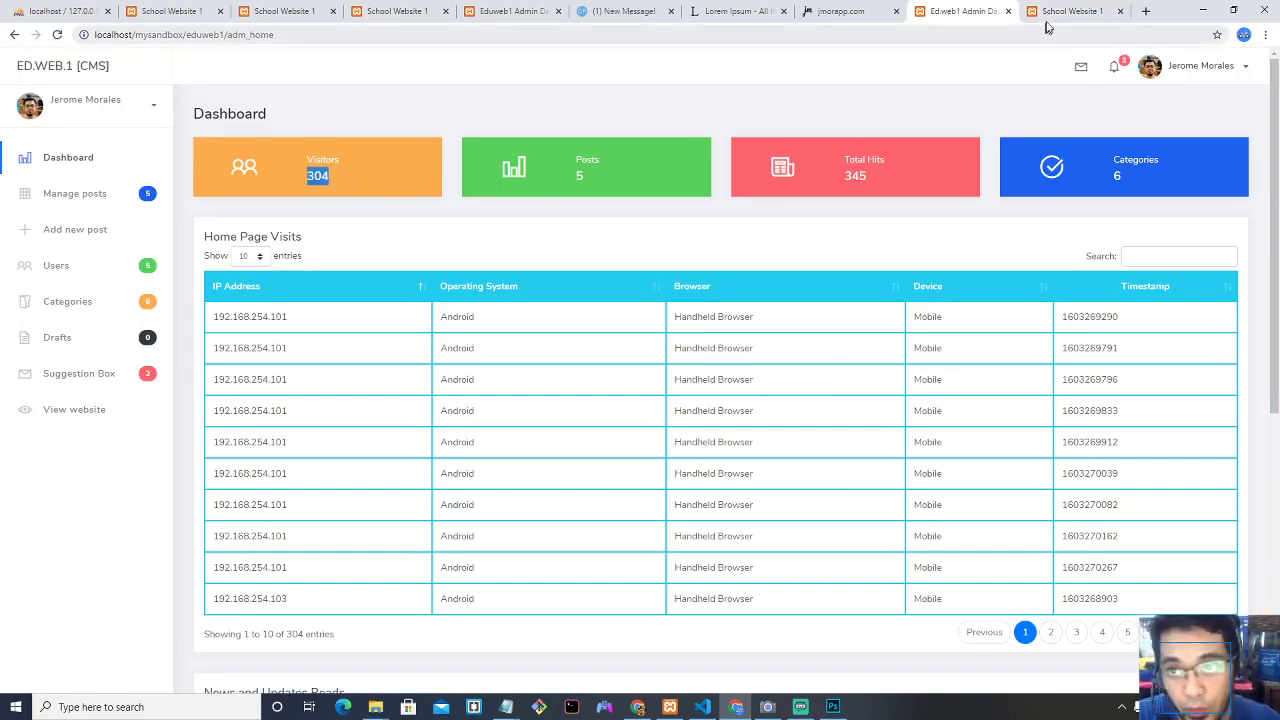
{"action": "left_click", "coordinate": [1050, 12]}
{"action": "left_click", "coordinate": [354, 35]}
{"action": "key", "text": "ctrl+c"}
{"action": "left_click", "coordinate": [1146, 11]}
{"action": "key", "text": "ctrl+v"}
{"action": "key", "text": "Return"}
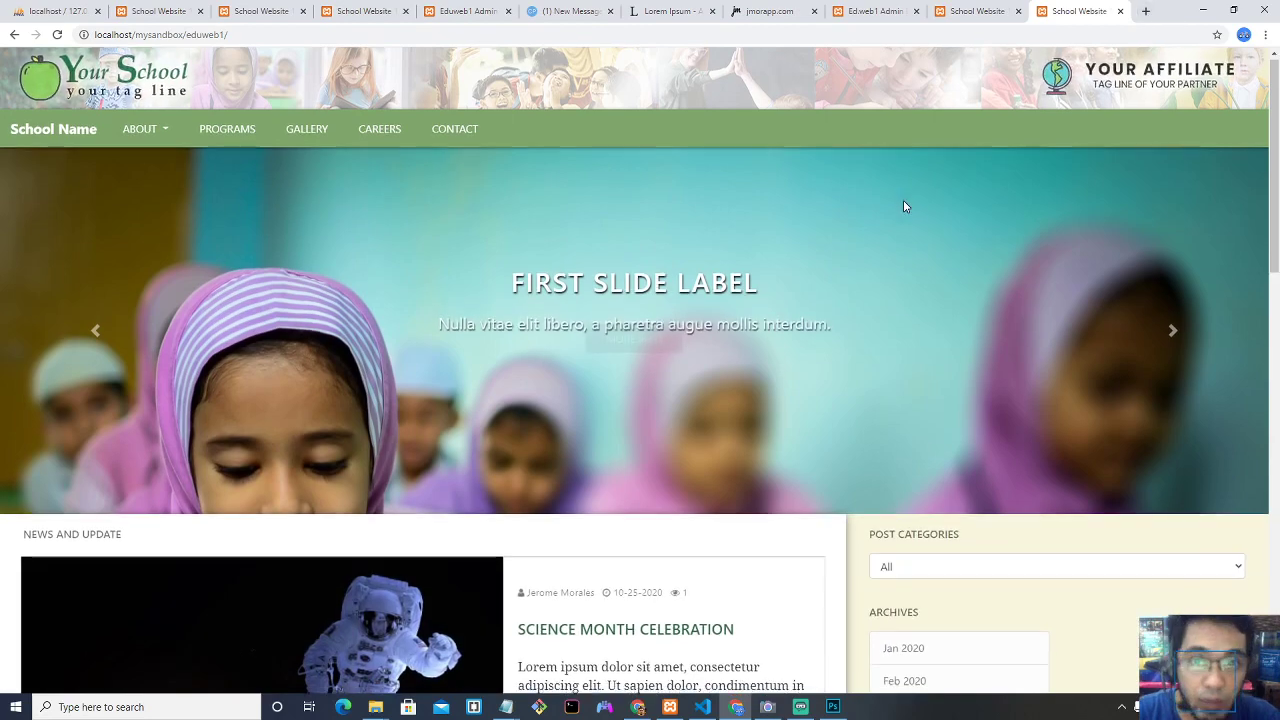
{"action": "scroll", "coordinate": [905, 203], "scroll_direction": "down", "scroll_amount": 8}
{"action": "scroll", "coordinate": [925, 195], "scroll_direction": "up", "scroll_amount": 5}
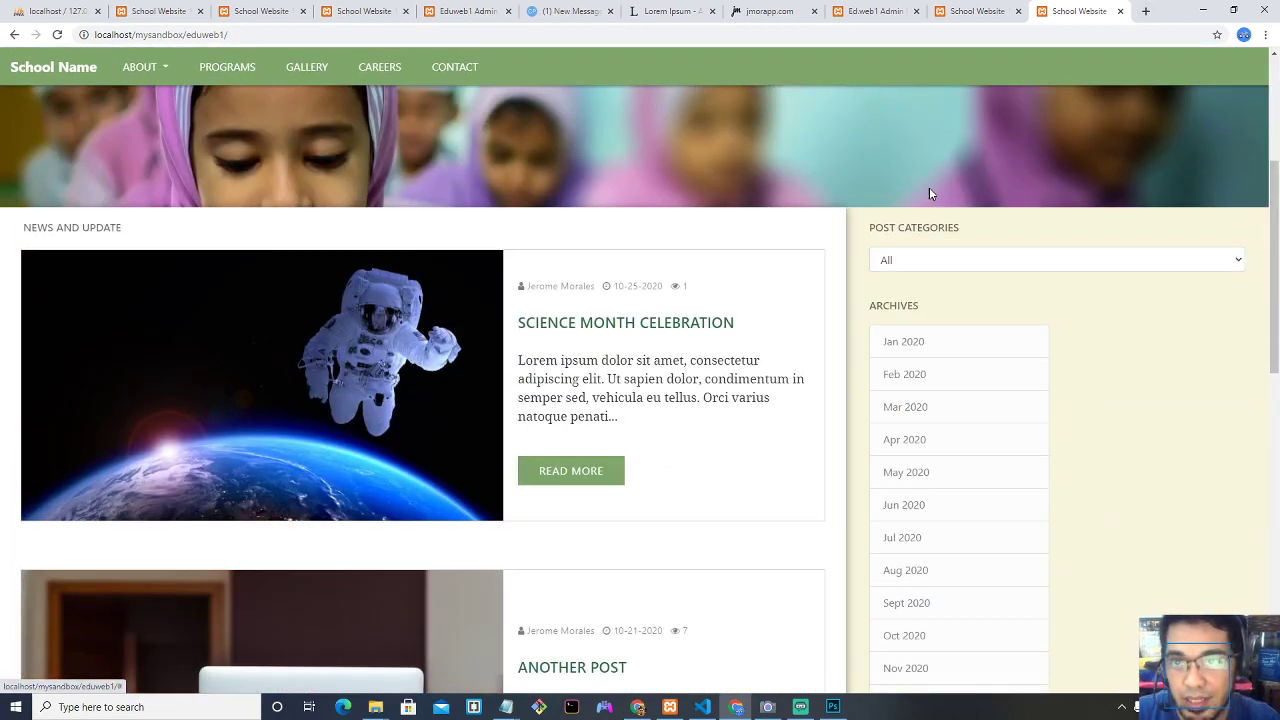
{"action": "scroll", "coordinate": [929, 193], "scroll_direction": "up", "scroll_amount": 4}
Step: Reload the admin dashboard to confirm Visitors 305 and Total Hits 346, zooming in briefly
{"action": "left_click", "coordinate": [881, 20]}
{"action": "left_click", "coordinate": [303, 195]}
{"action": "left_click", "coordinate": [58, 36]}
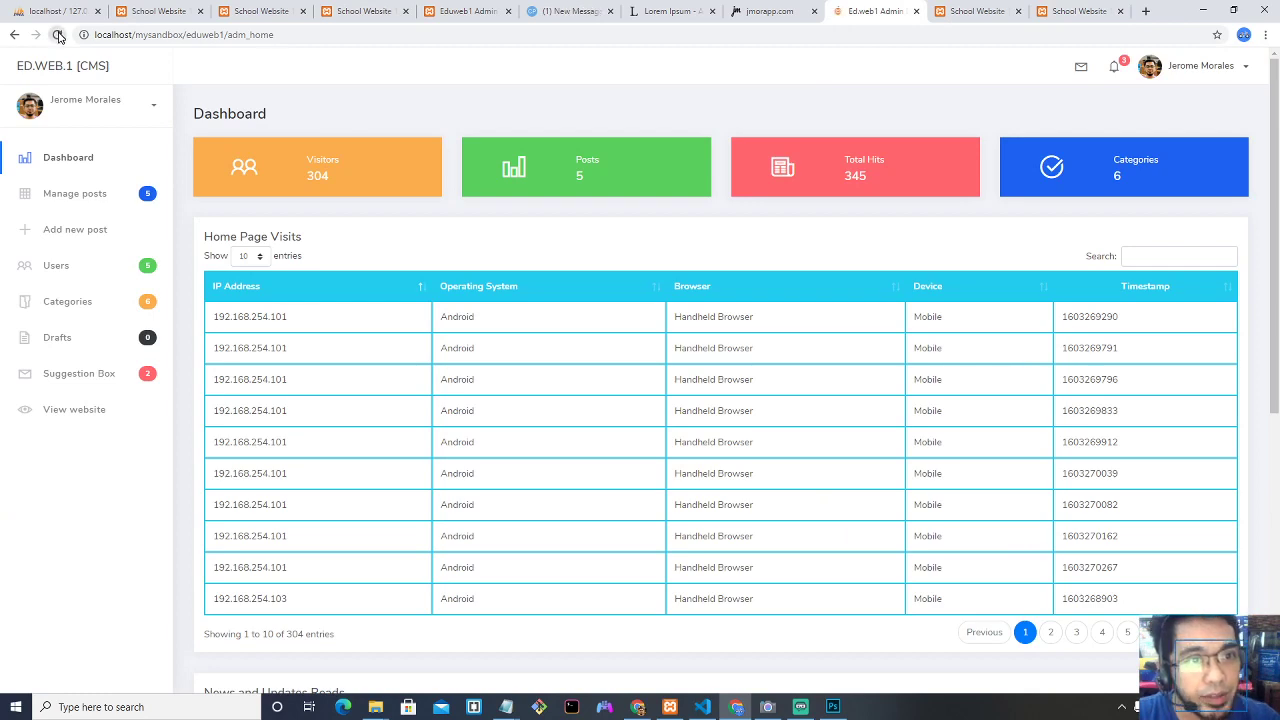
{"action": "double_click", "coordinate": [320, 186]}
{"action": "key", "text": "ctrl+plus"}
{"action": "key", "text": "ctrl+plus"}
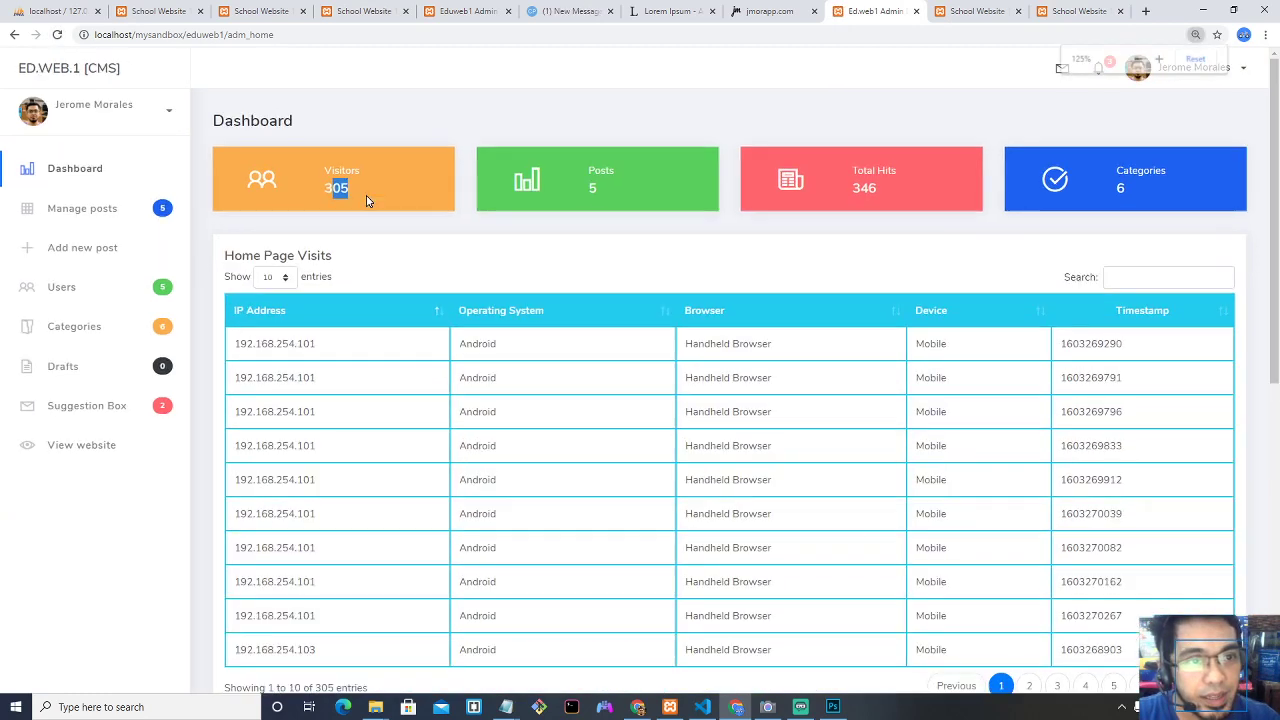
{"action": "key", "text": "ctrl+plus"}
{"action": "left_click", "coordinate": [437, 243]}
{"action": "key", "text": "ctrl+plus"}
{"action": "key", "text": "ctrl+plus"}
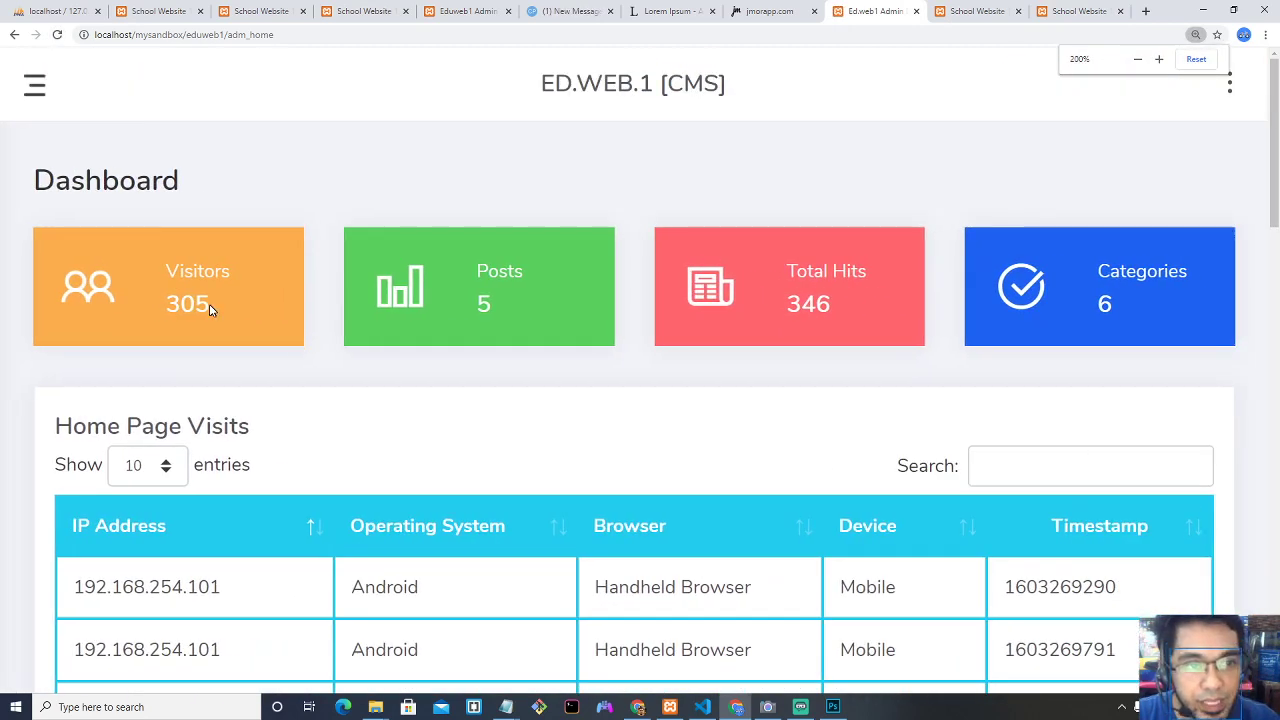
{"action": "key", "text": "ctrl+minus"}
{"action": "key", "text": "ctrl+minus"}
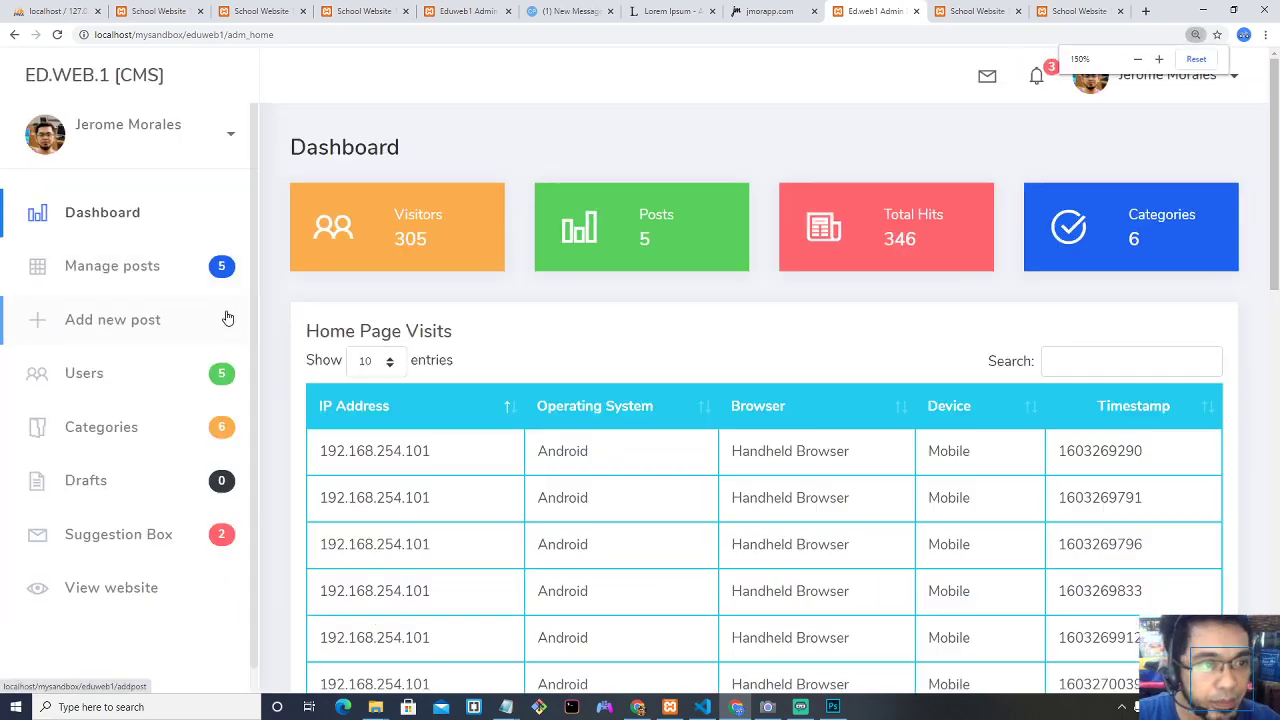
{"action": "key", "text": "ctrl+minus"}
{"action": "key", "text": "ctrl+minus"}
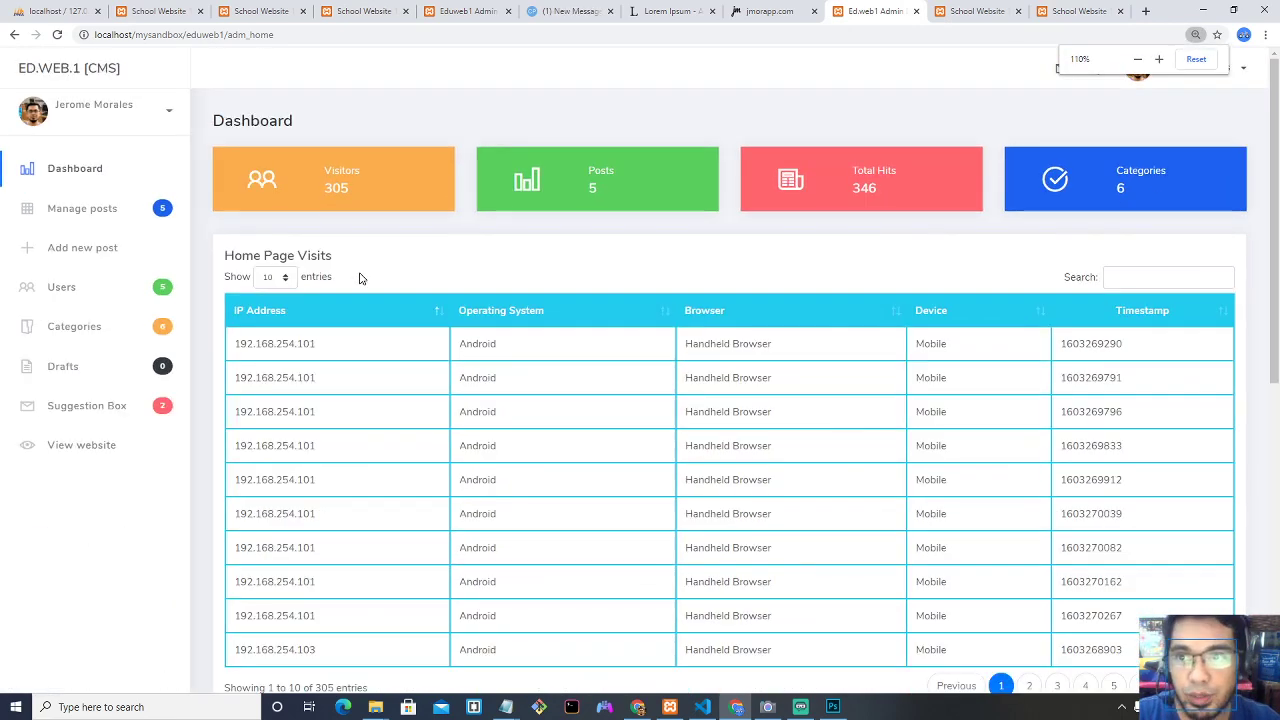
{"action": "key", "text": "ctrl+minus"}
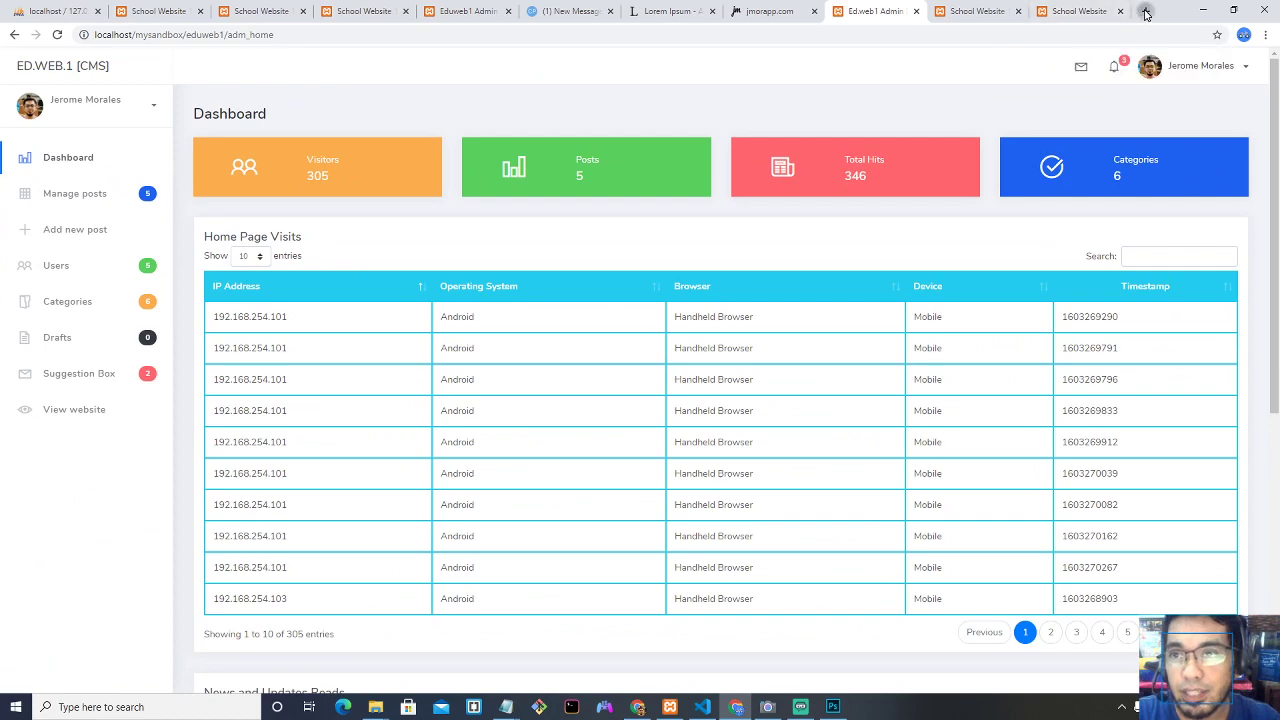
Step: Paste the school homepage URL into another new tab, load it, and return to the dashboard
{"action": "left_click", "coordinate": [1146, 12]}
{"action": "key", "text": "ctrl+v"}
{"action": "key", "text": "Return"}
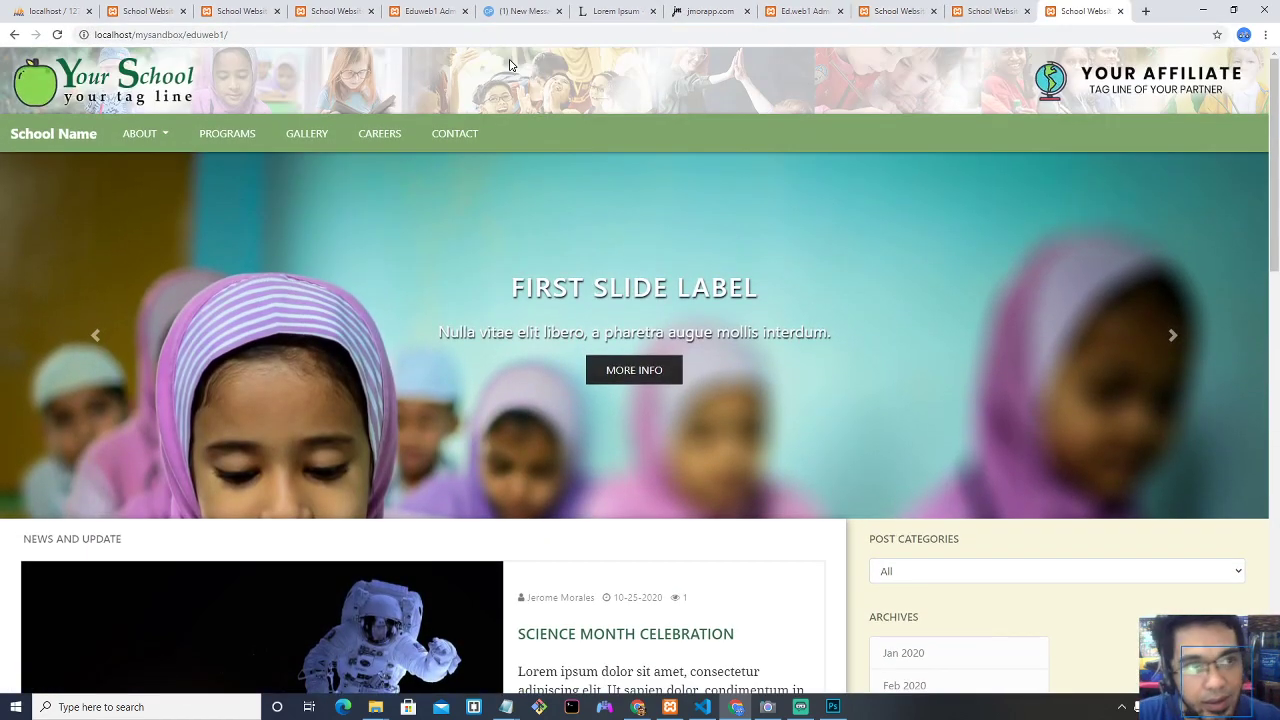
{"action": "left_click", "coordinate": [260, 35]}
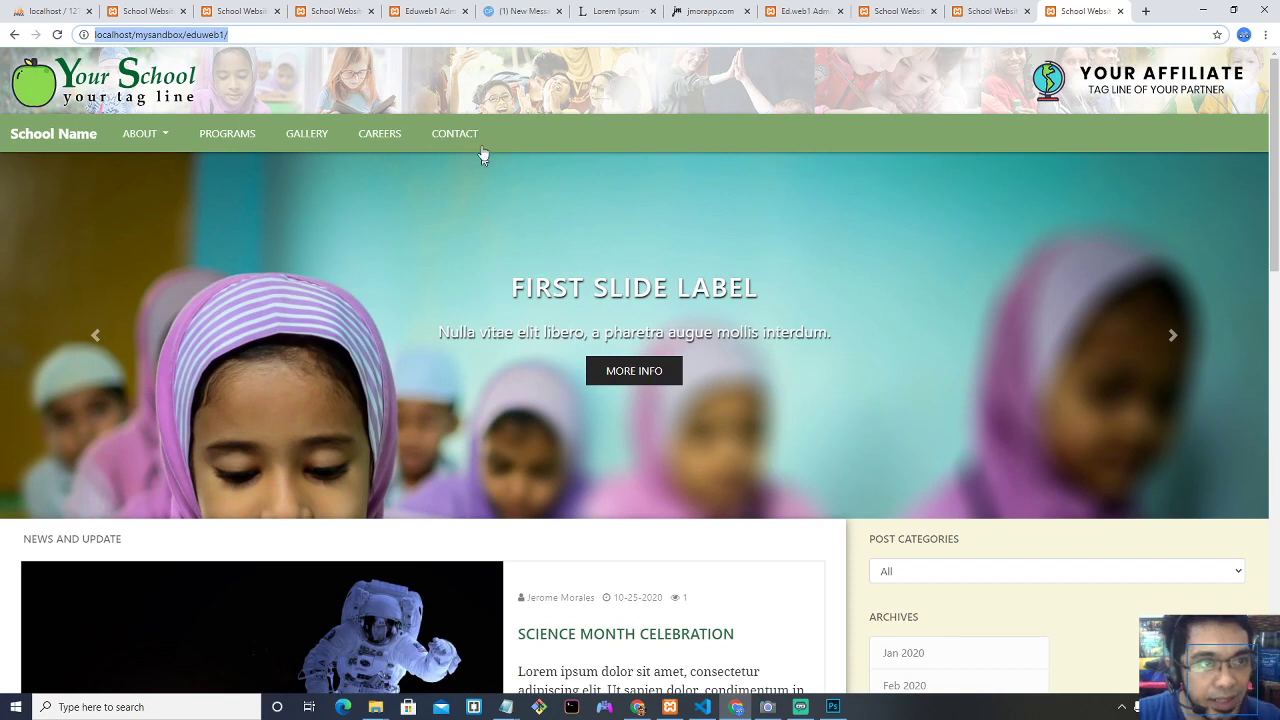
{"action": "left_click", "coordinate": [490, 210]}
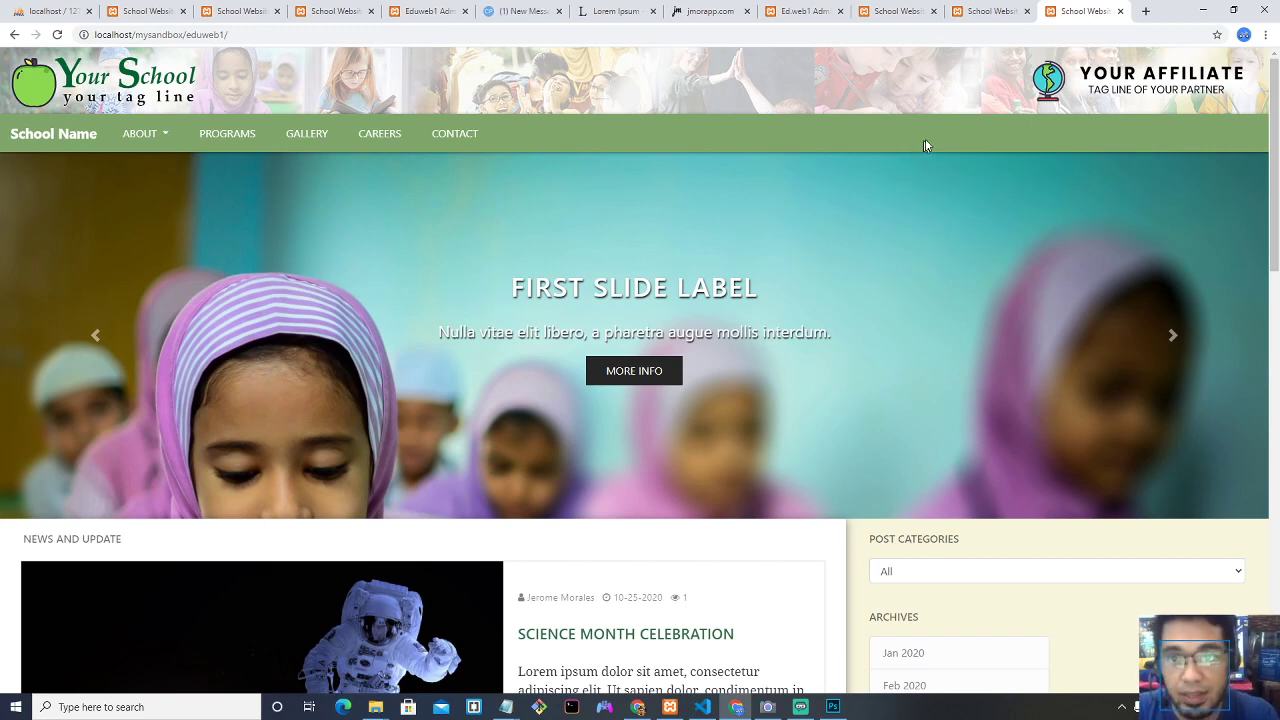
{"action": "left_click", "coordinate": [898, 12]}
{"action": "left_click", "coordinate": [805, 12]}
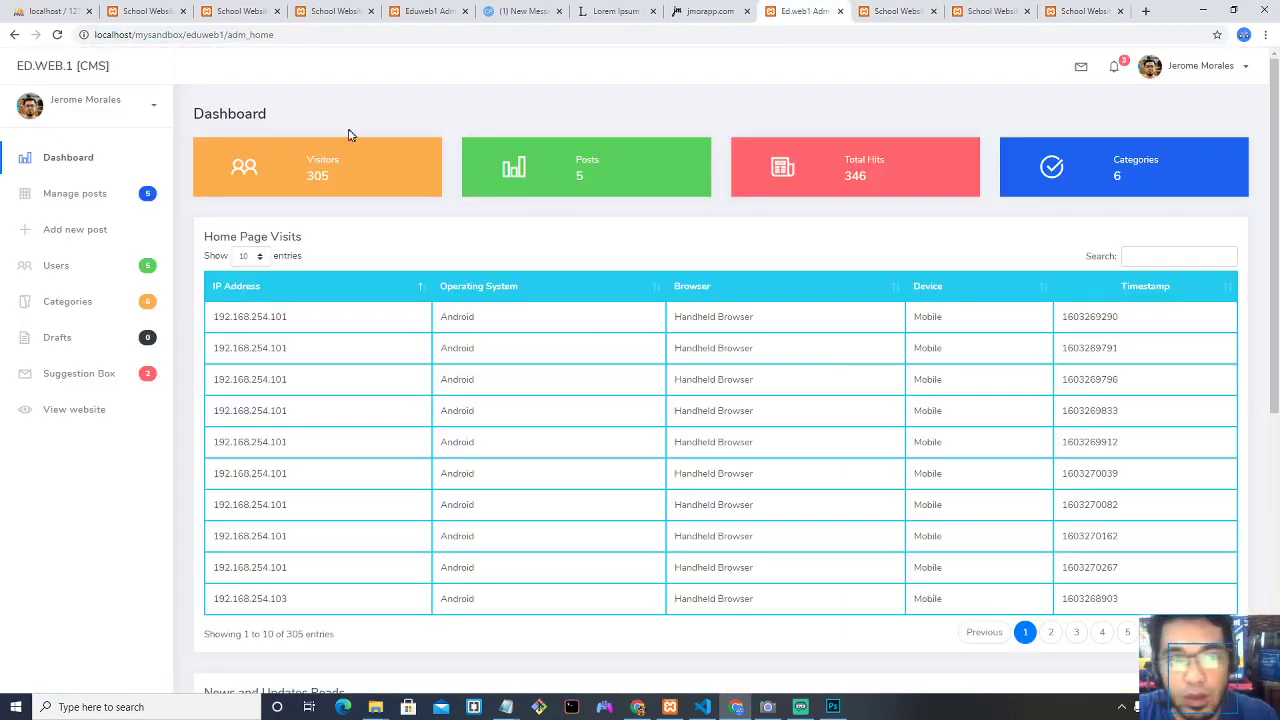
Step: Refresh the dashboard with F5 to see Visitors 306 and Total Hits 347, then show the newest homepage tab
{"action": "key", "text": "F5"}
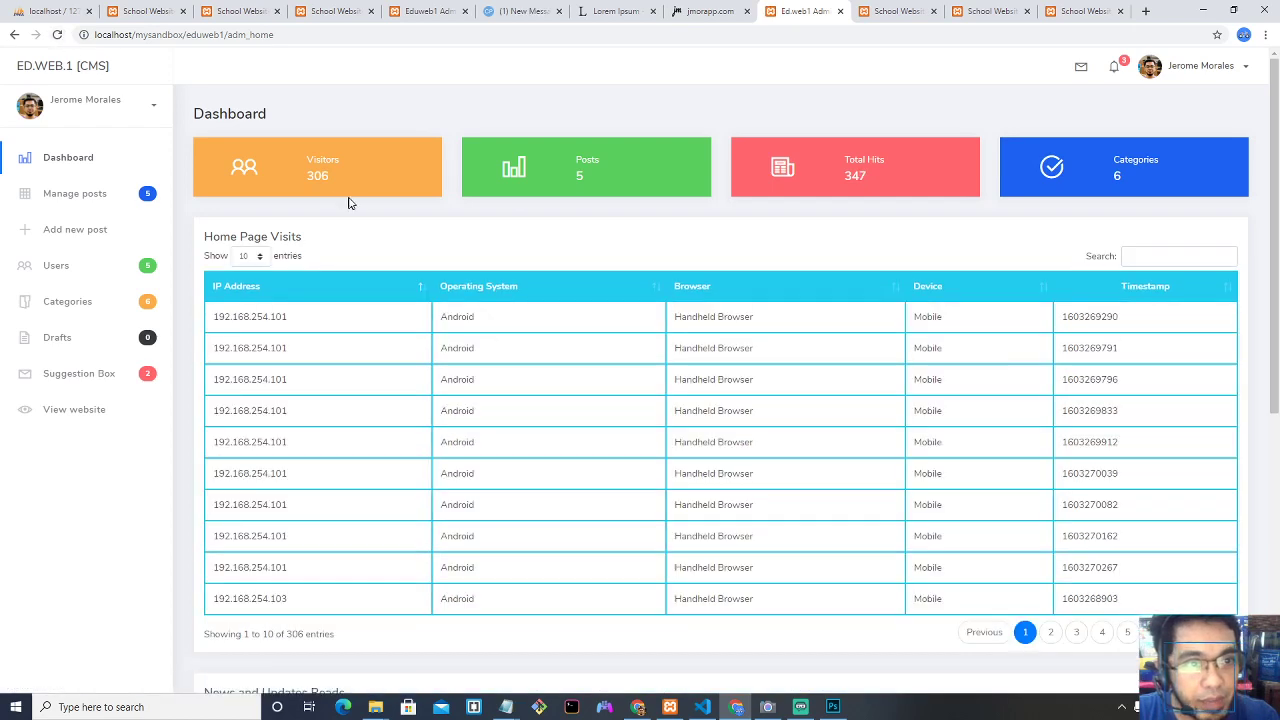
{"action": "key", "text": "ctrl+plus"}
{"action": "key", "text": "ctrl+plus"}
{"action": "double_click", "coordinate": [363, 206]}
{"action": "left_click_drag", "start_coordinate": [388, 209], "coordinate": [378, 207]}
{"action": "key", "text": "ctrl+minus"}
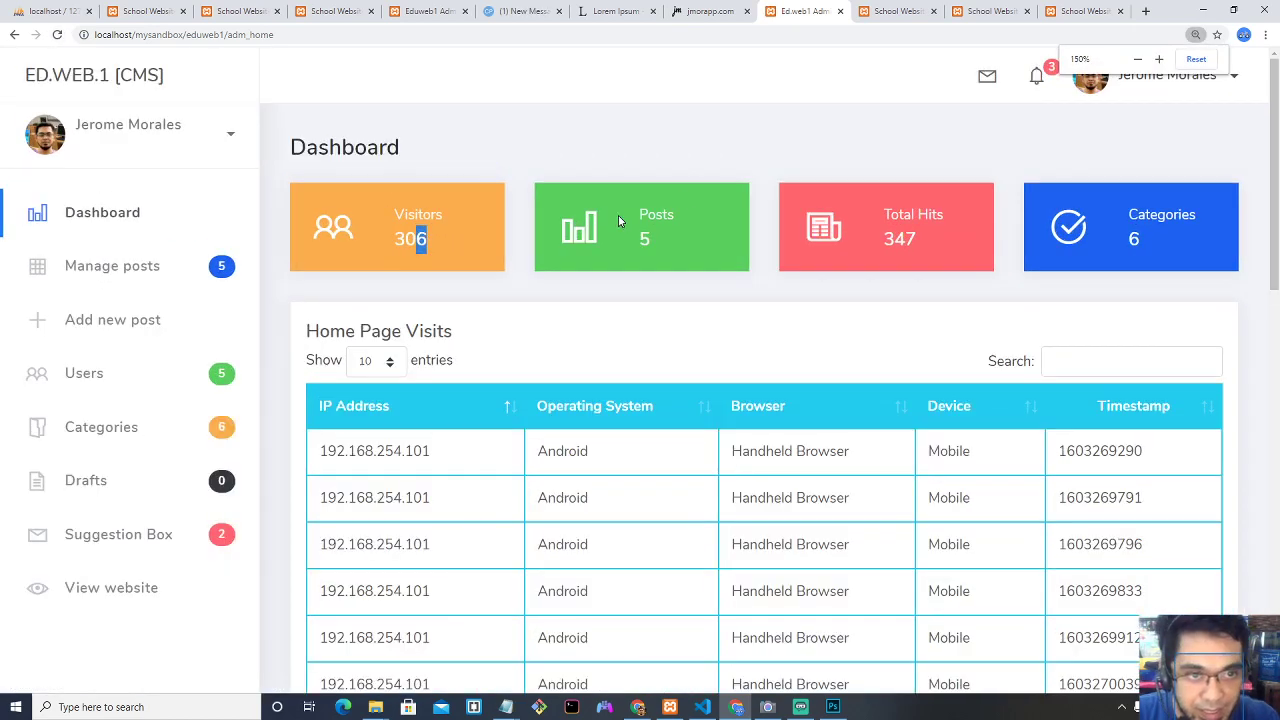
{"action": "key", "text": "ctrl+9"}
Step: Reload the school homepage, then go back to the admin dashboard still showing 306 visitors
{"action": "left_click", "coordinate": [56, 35]}
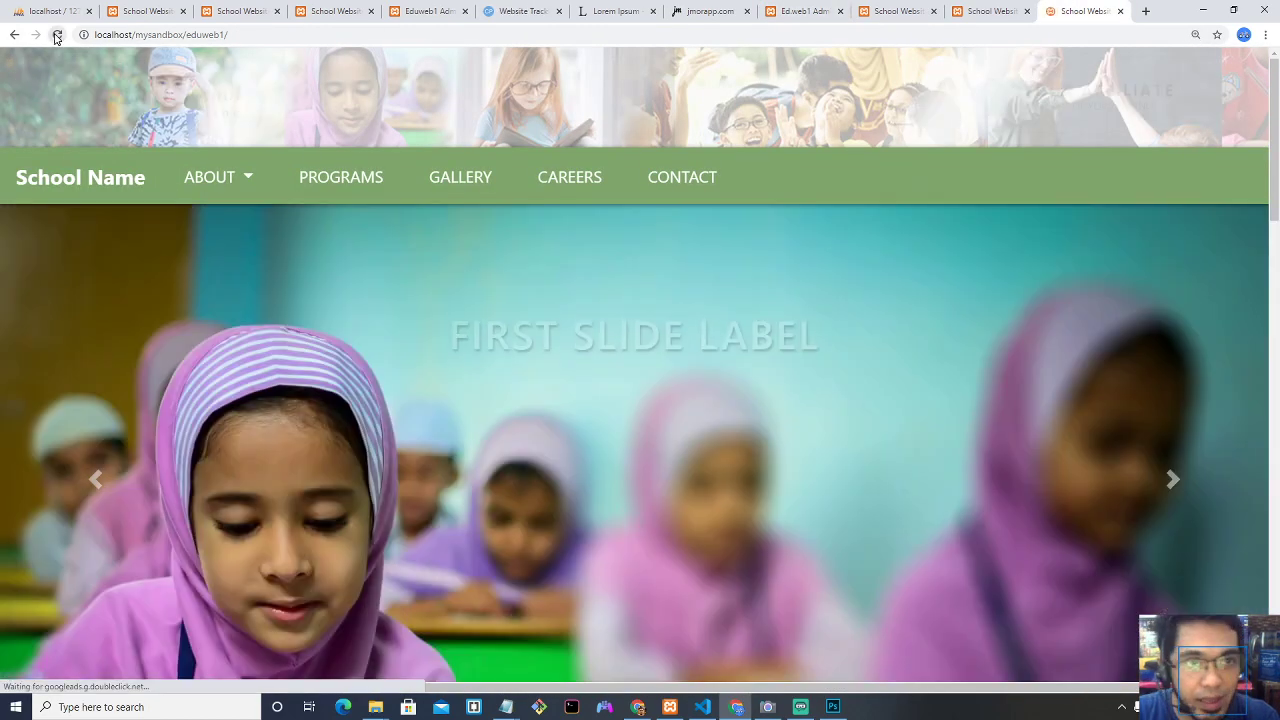
{"action": "left_click", "coordinate": [798, 12]}
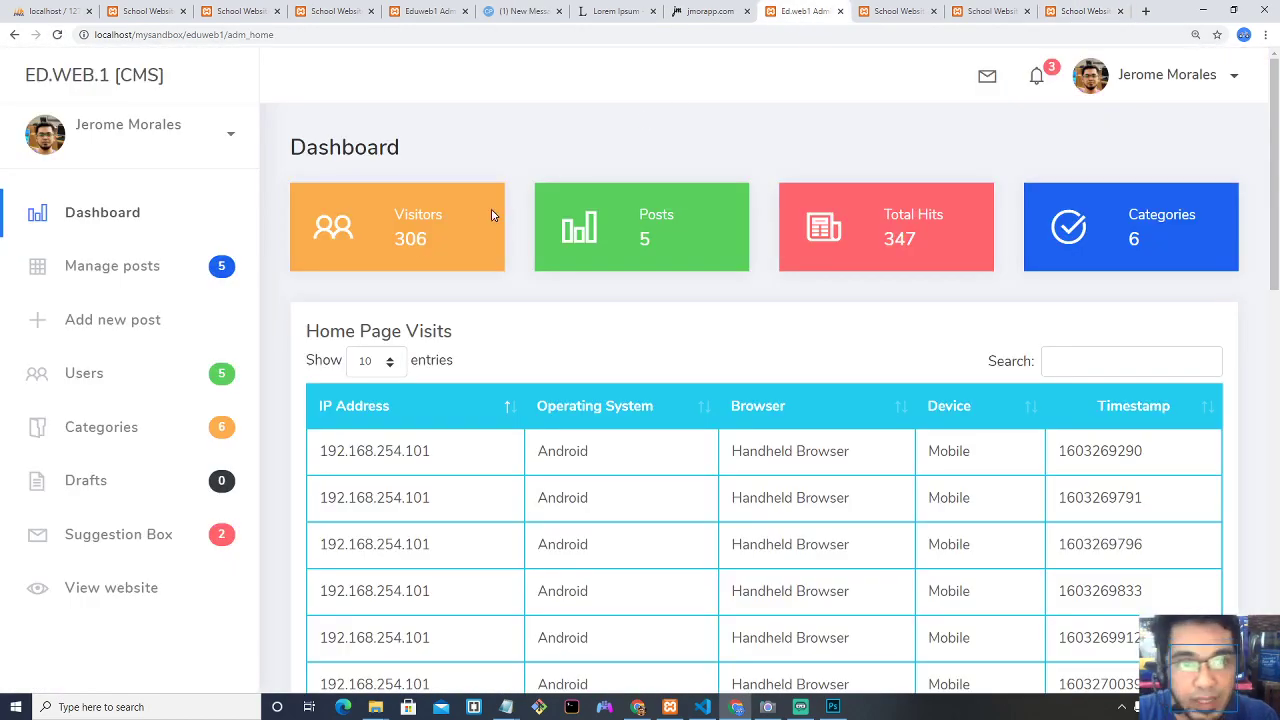
{"action": "left_click_drag", "start_coordinate": [386, 240], "coordinate": [457, 246]}
{"action": "left_click", "coordinate": [456, 156]}
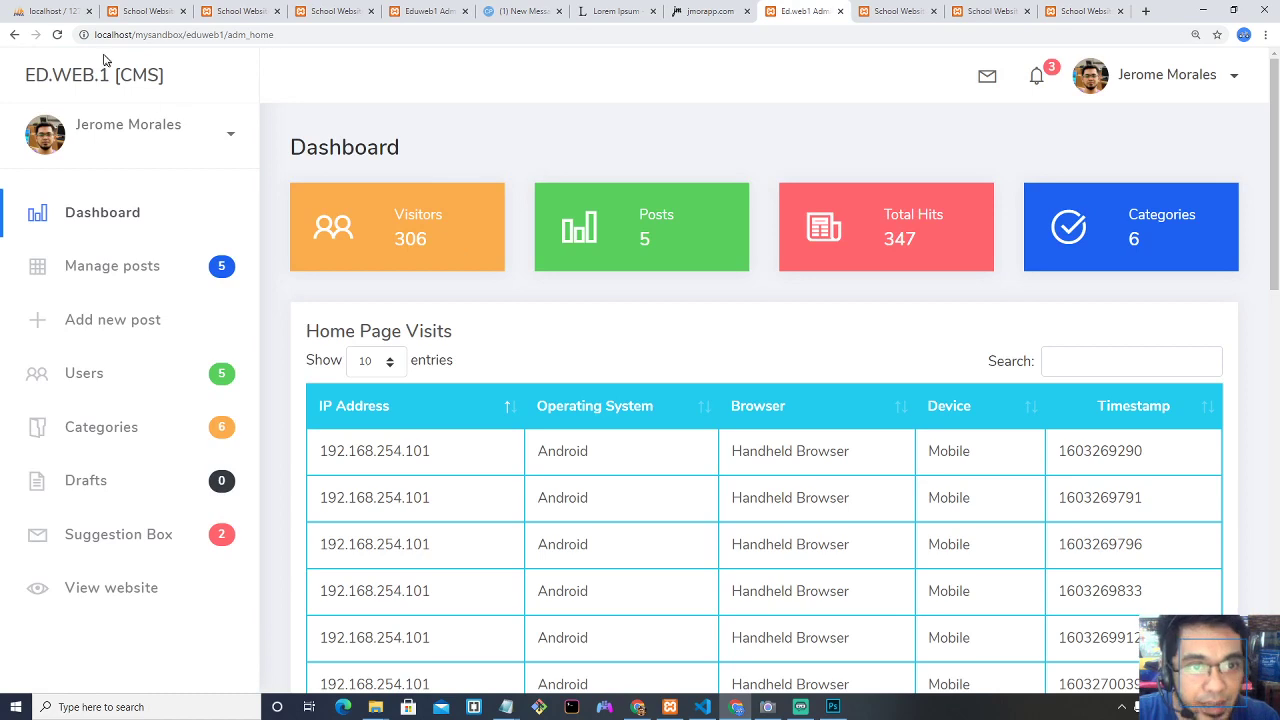
Step: Refresh the dashboard and highlight the new Visitors count of 307 with Total Hits 348
{"action": "left_click", "coordinate": [57, 34]}
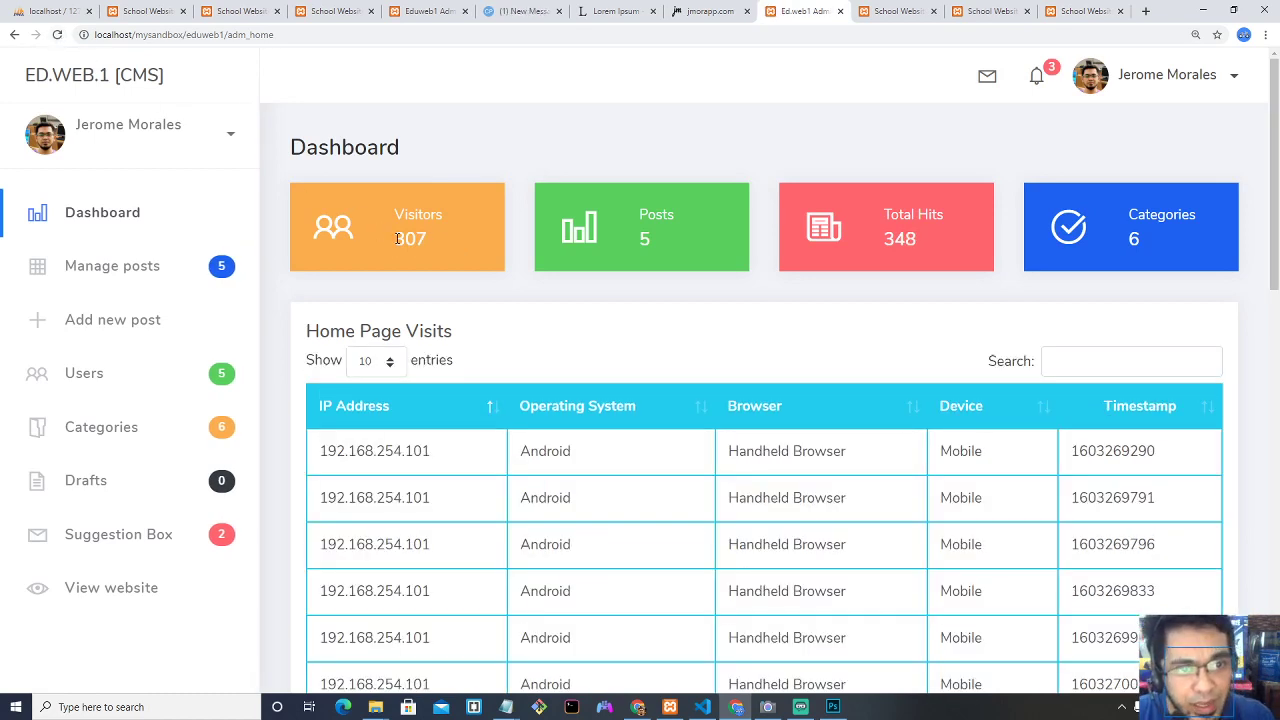
{"action": "left_click_drag", "start_coordinate": [392, 239], "coordinate": [462, 241]}
{"action": "left_click", "coordinate": [530, 163]}
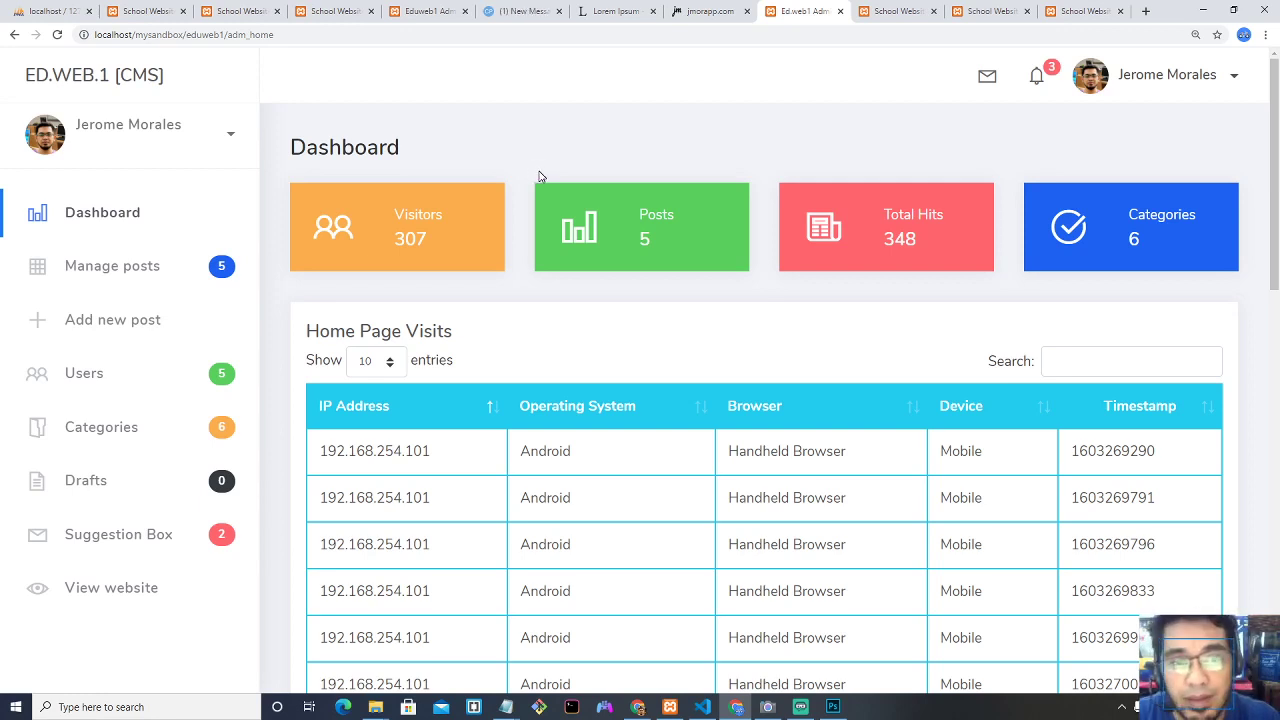
{"action": "left_click_drag", "start_coordinate": [396, 240], "coordinate": [429, 238]}
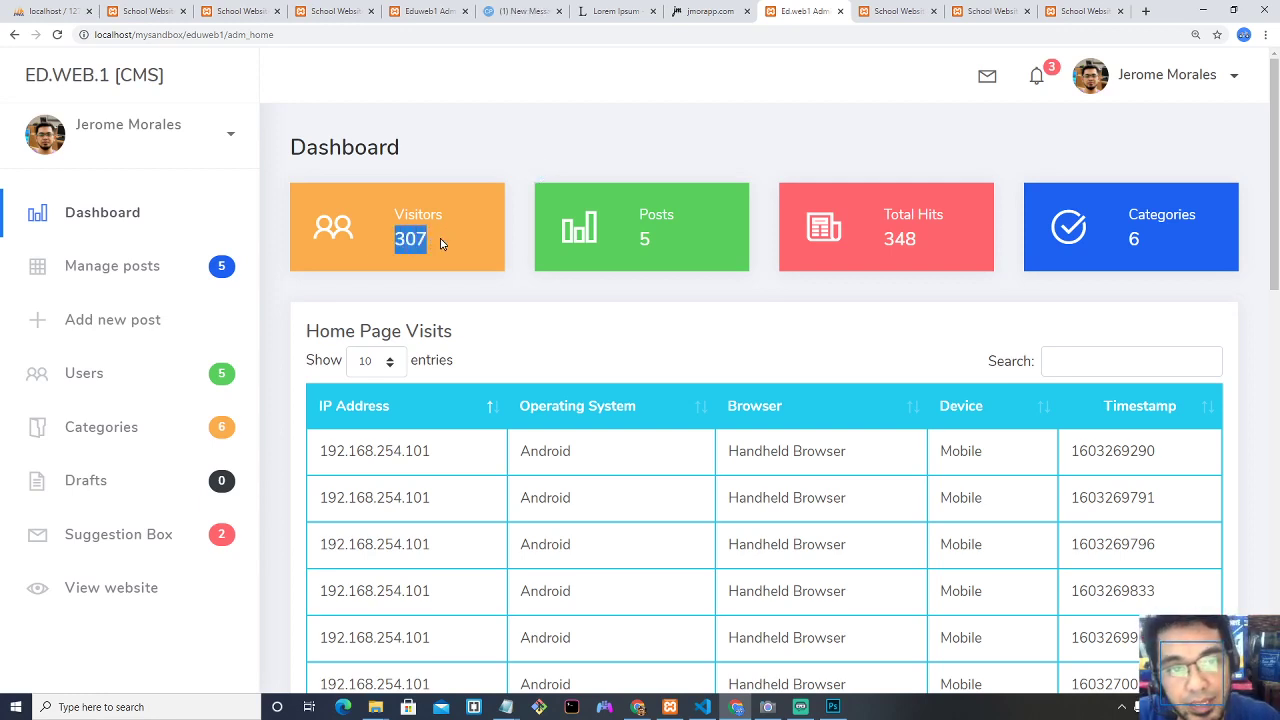
{"action": "left_click", "coordinate": [441, 244]}
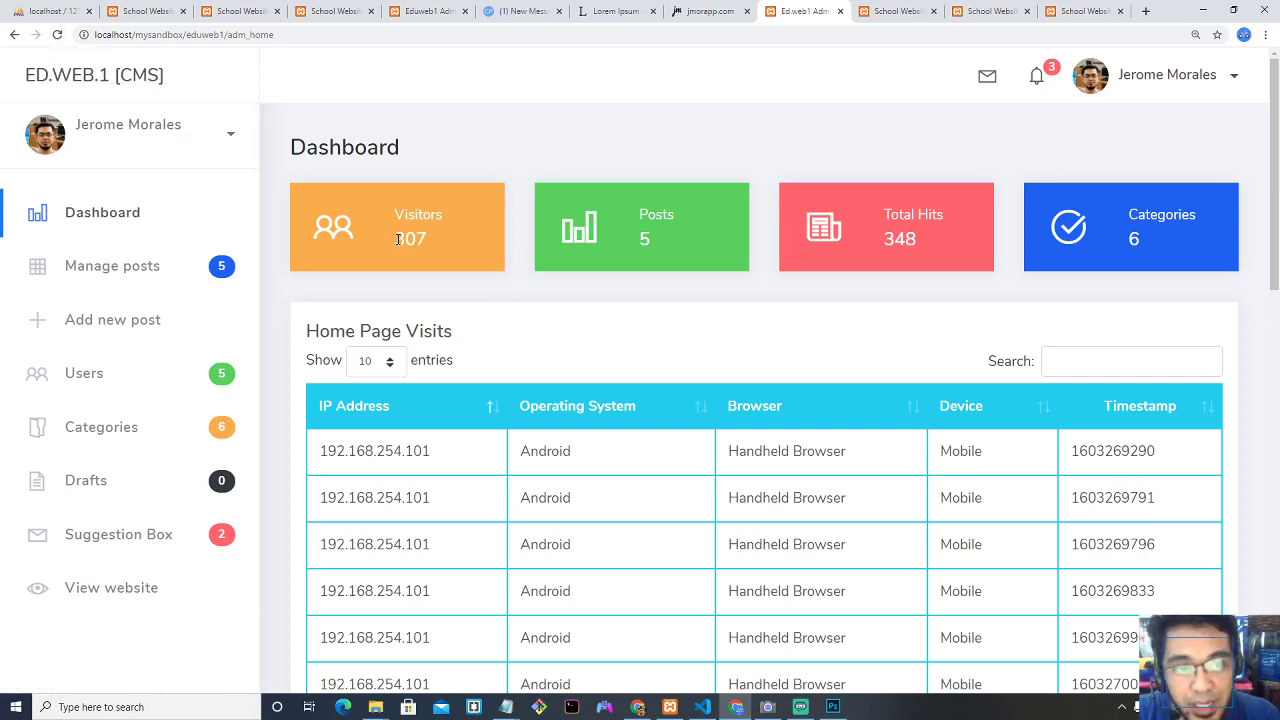
{"action": "left_click_drag", "start_coordinate": [398, 239], "coordinate": [437, 243]}
{"action": "left_click", "coordinate": [430, 243]}
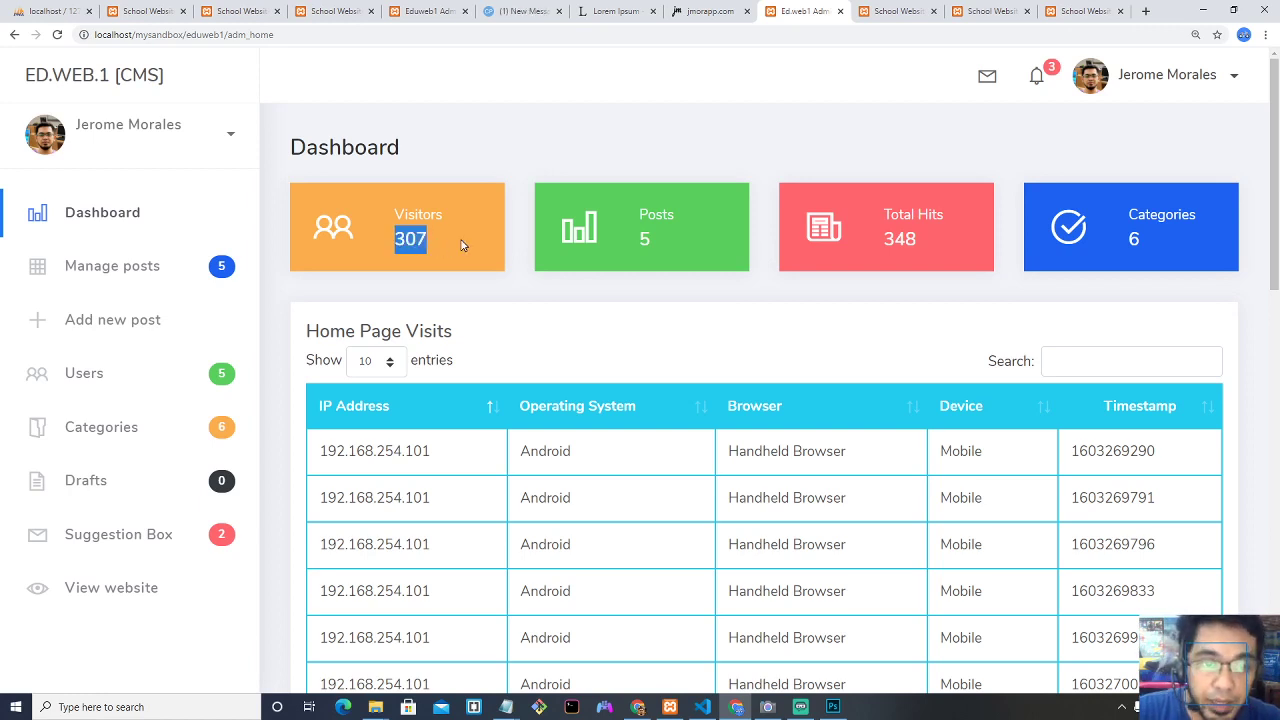
{"action": "left_click", "coordinate": [462, 244]}
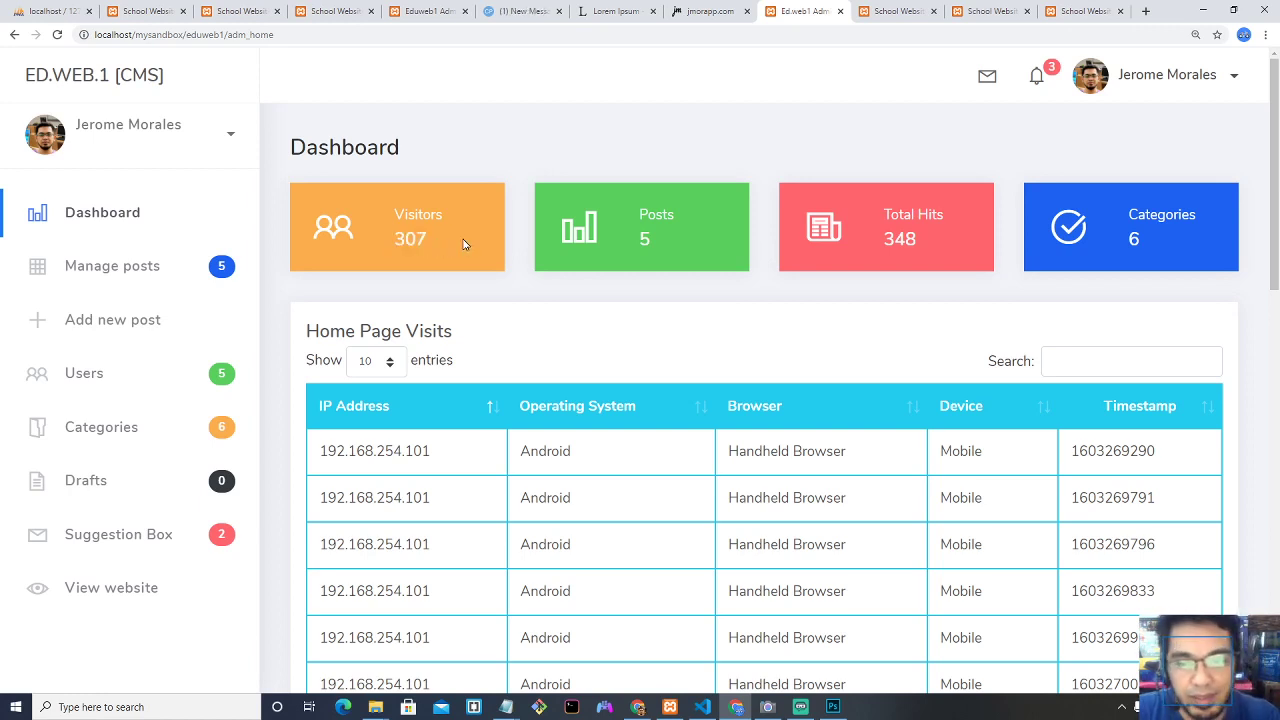
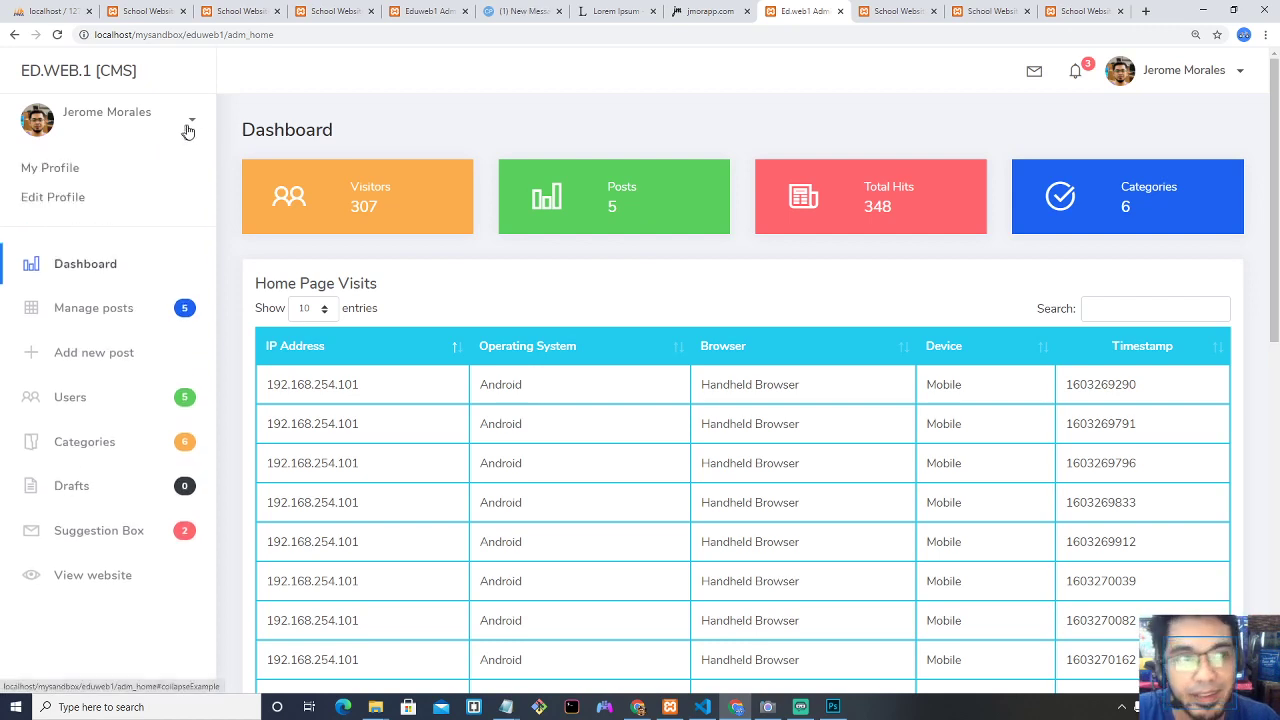
{"action": "left_click", "coordinate": [190, 119]}
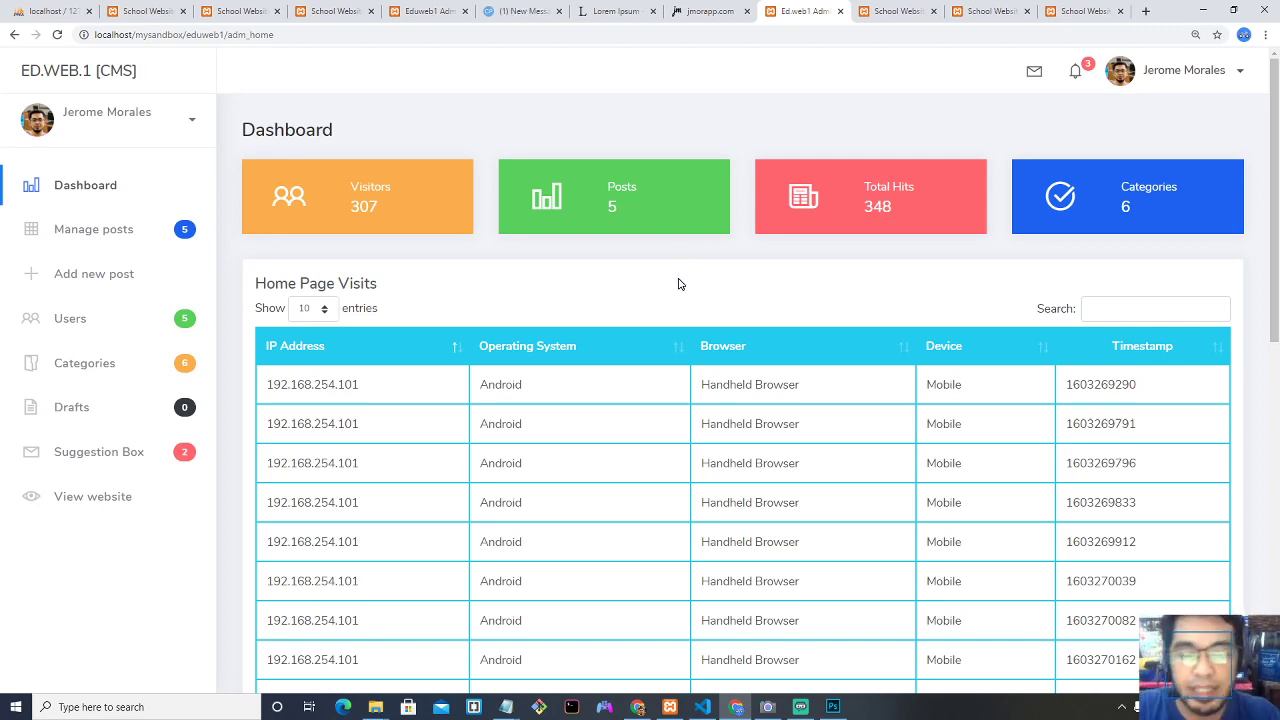
Step: Check the account profile menu, reset zoom to 100%, and glance at Manage Posts before returning to the dashboard
{"action": "key", "text": "ctrl+minus"}
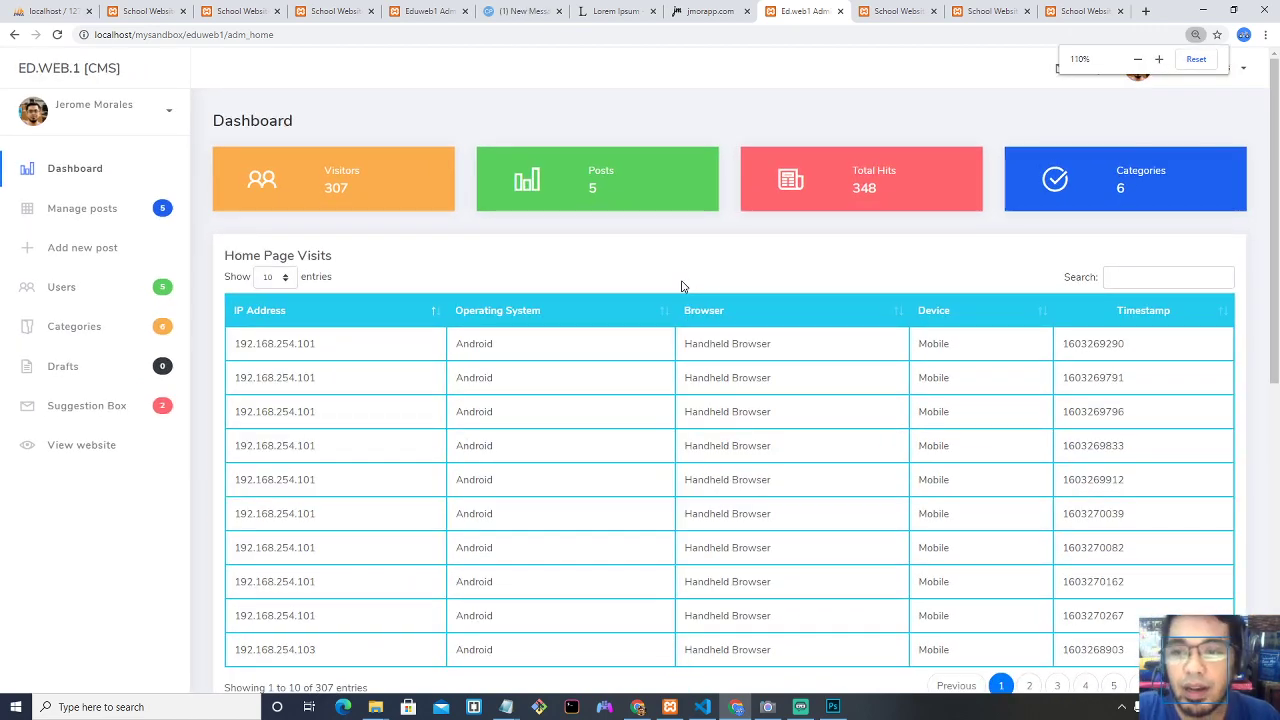
{"action": "key", "text": "ctrl+minus"}
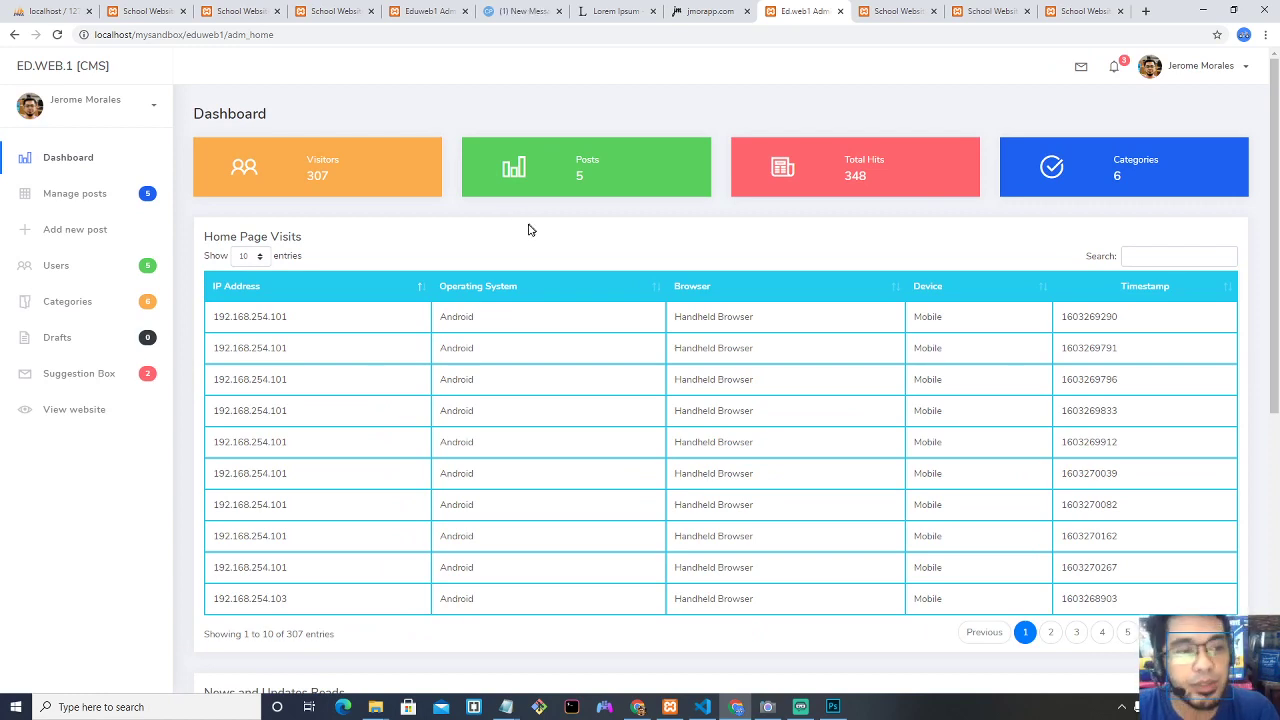
{"action": "left_click", "coordinate": [124, 200]}
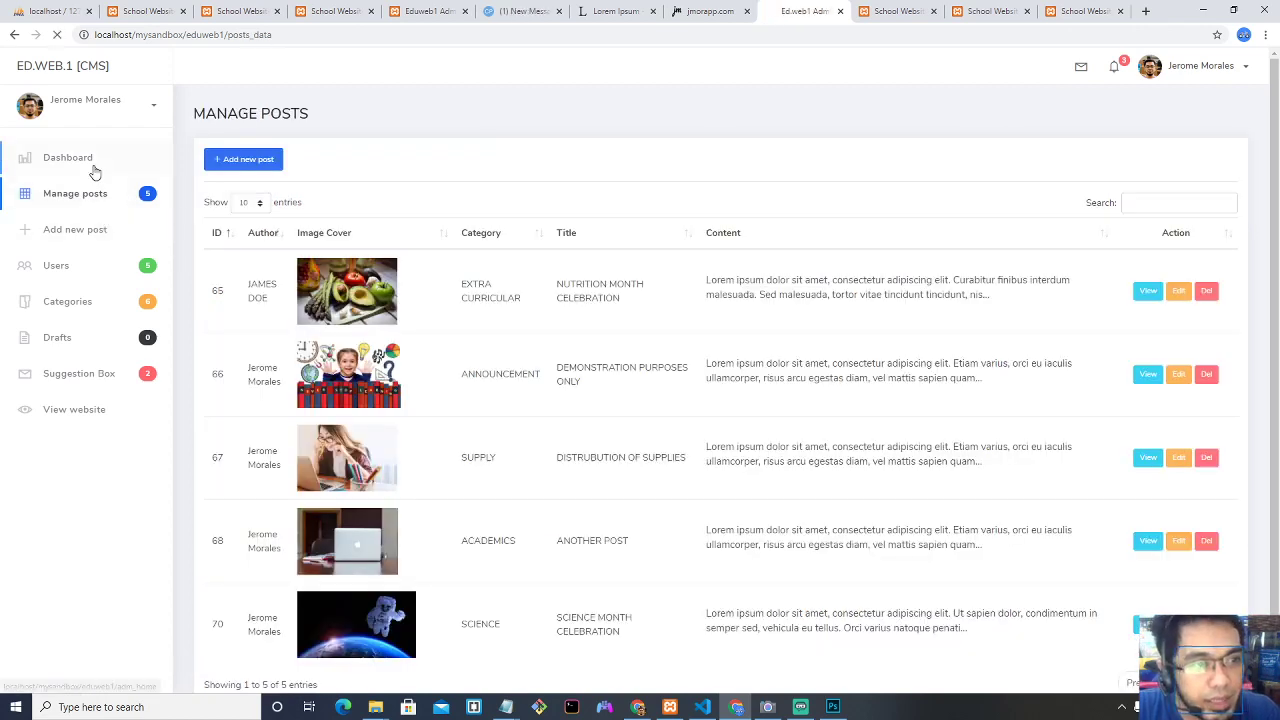
{"action": "left_click", "coordinate": [92, 168]}
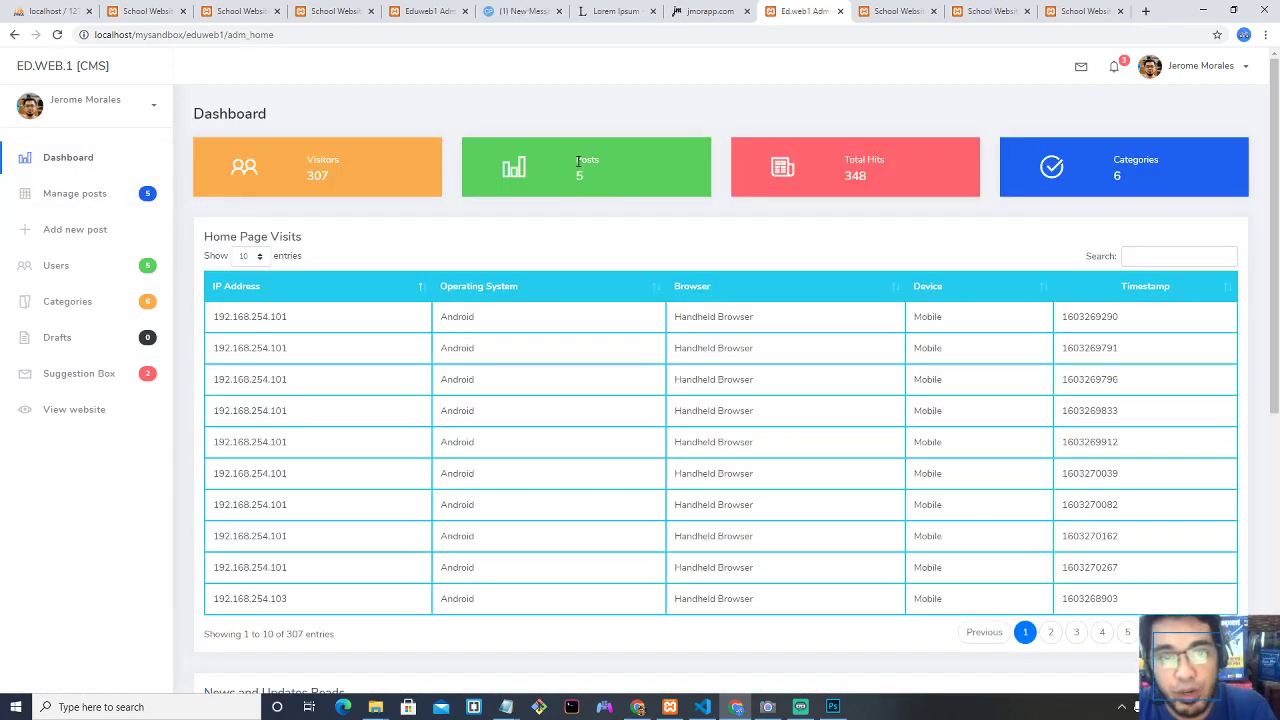
Step: Point out the dashboard statistics: 5 posts, 307 visitors and 348 total hits
{"action": "left_click_drag", "start_coordinate": [578, 160], "coordinate": [594, 172]}
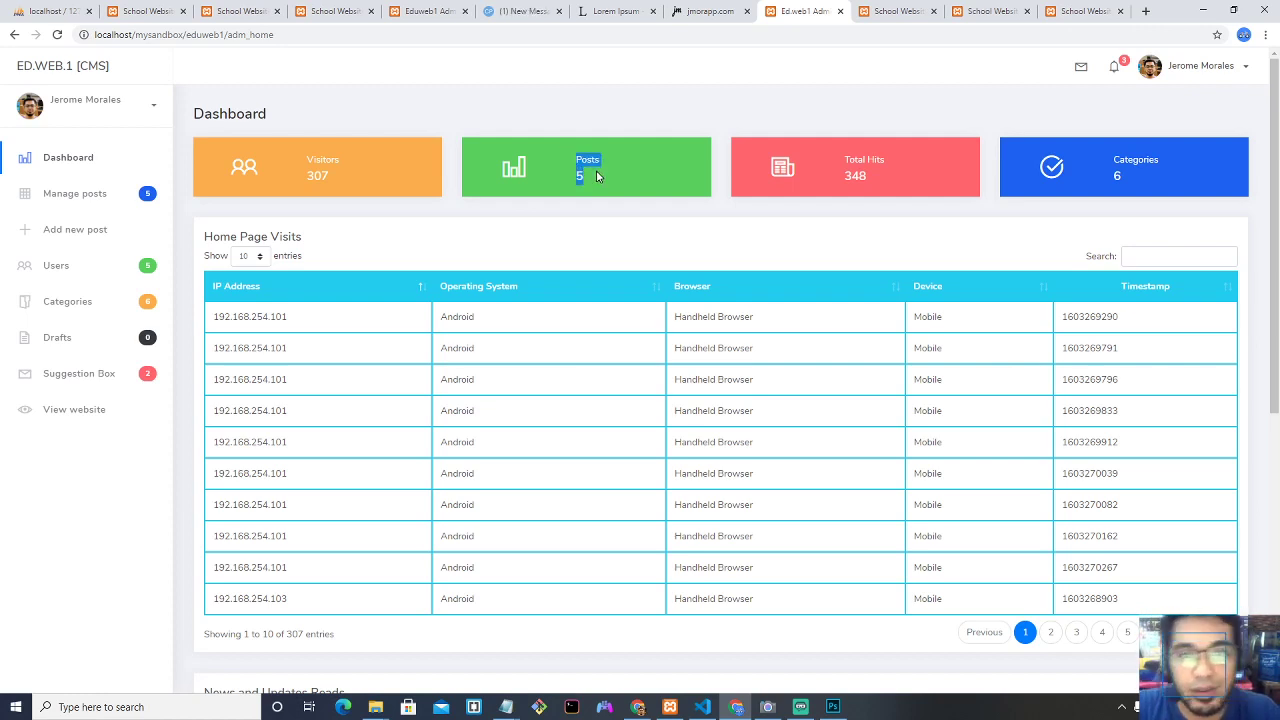
{"action": "left_click", "coordinate": [614, 189]}
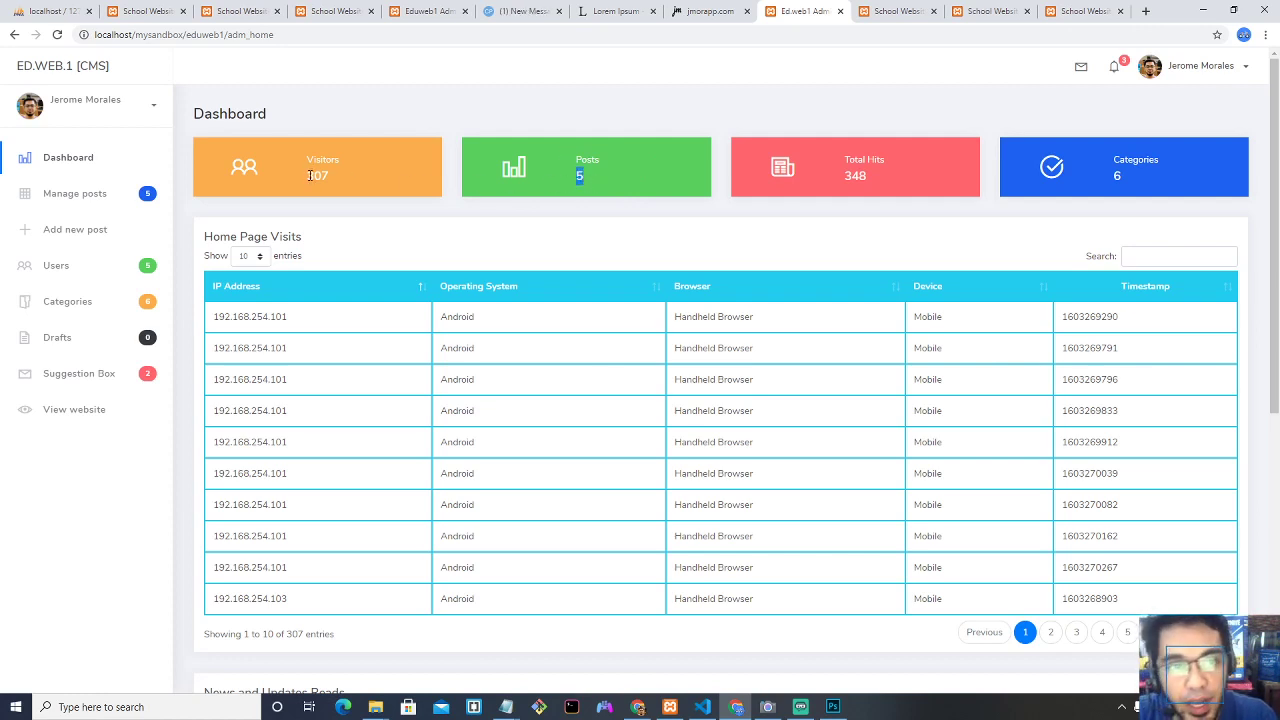
{"action": "left_click_drag", "start_coordinate": [307, 176], "coordinate": [332, 176]}
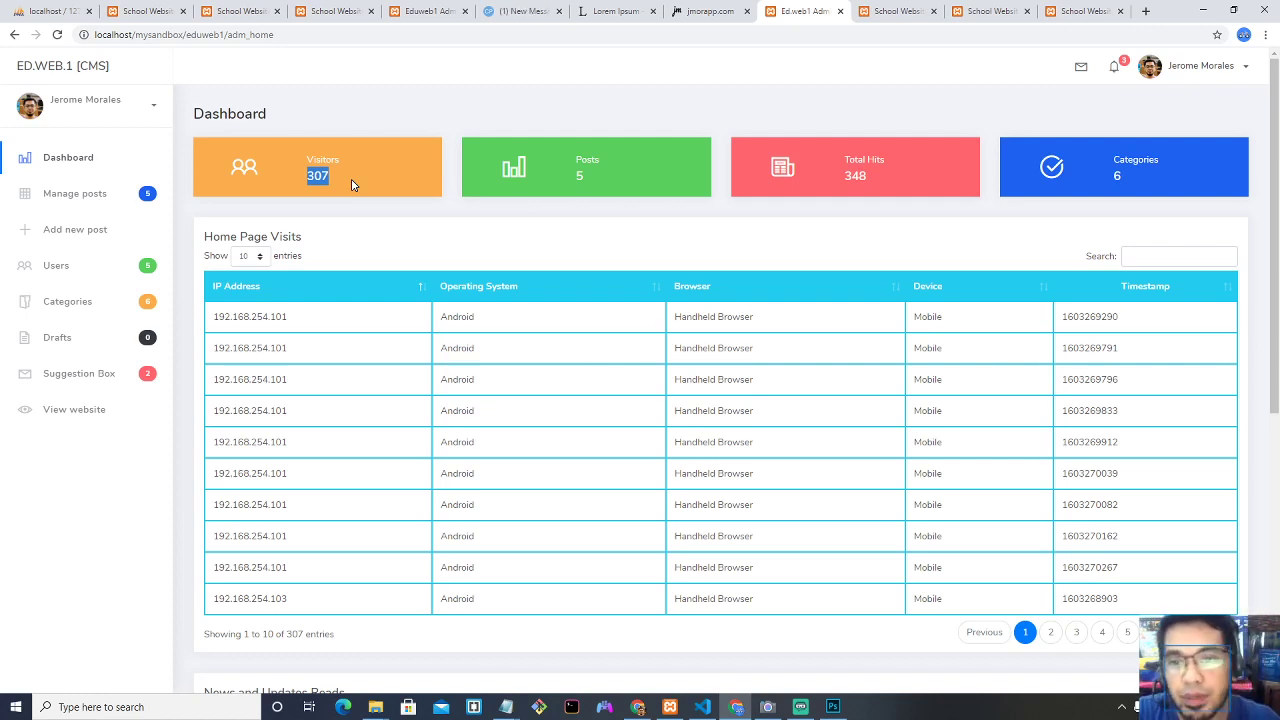
{"action": "left_click", "coordinate": [384, 186]}
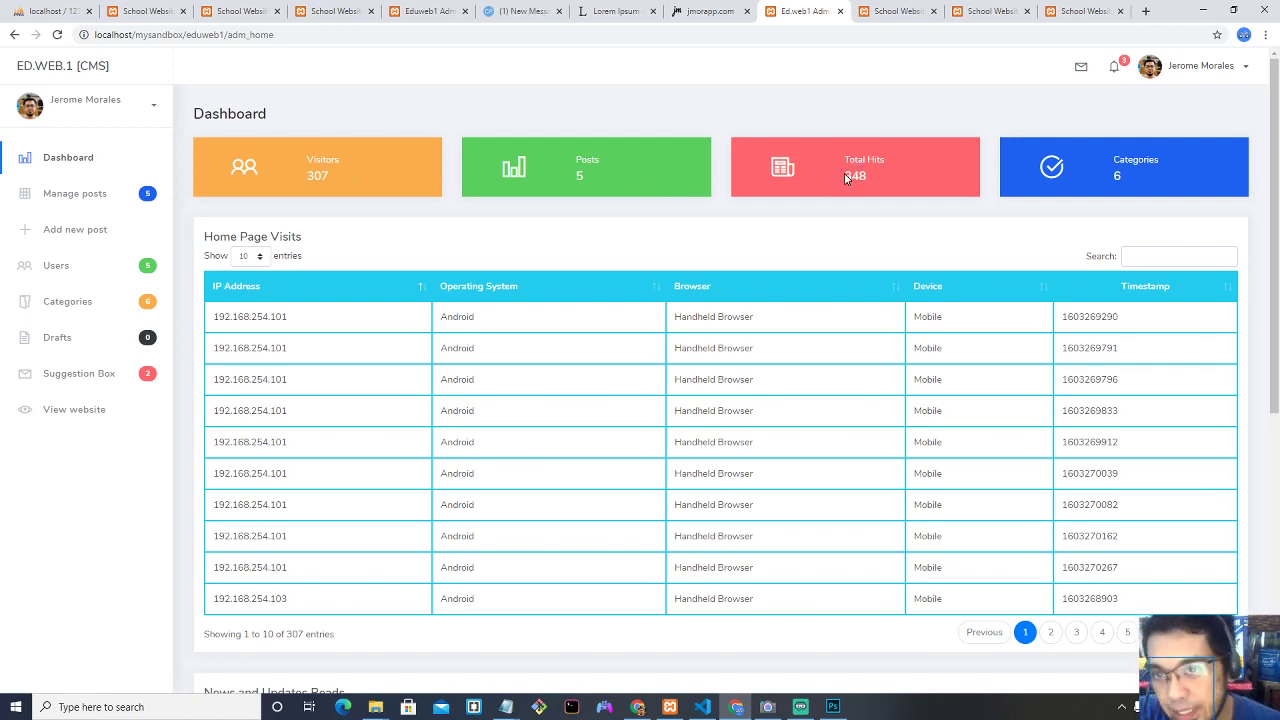
{"action": "left_click_drag", "start_coordinate": [846, 176], "coordinate": [879, 181]}
{"action": "key", "text": "ctrl+plus"}
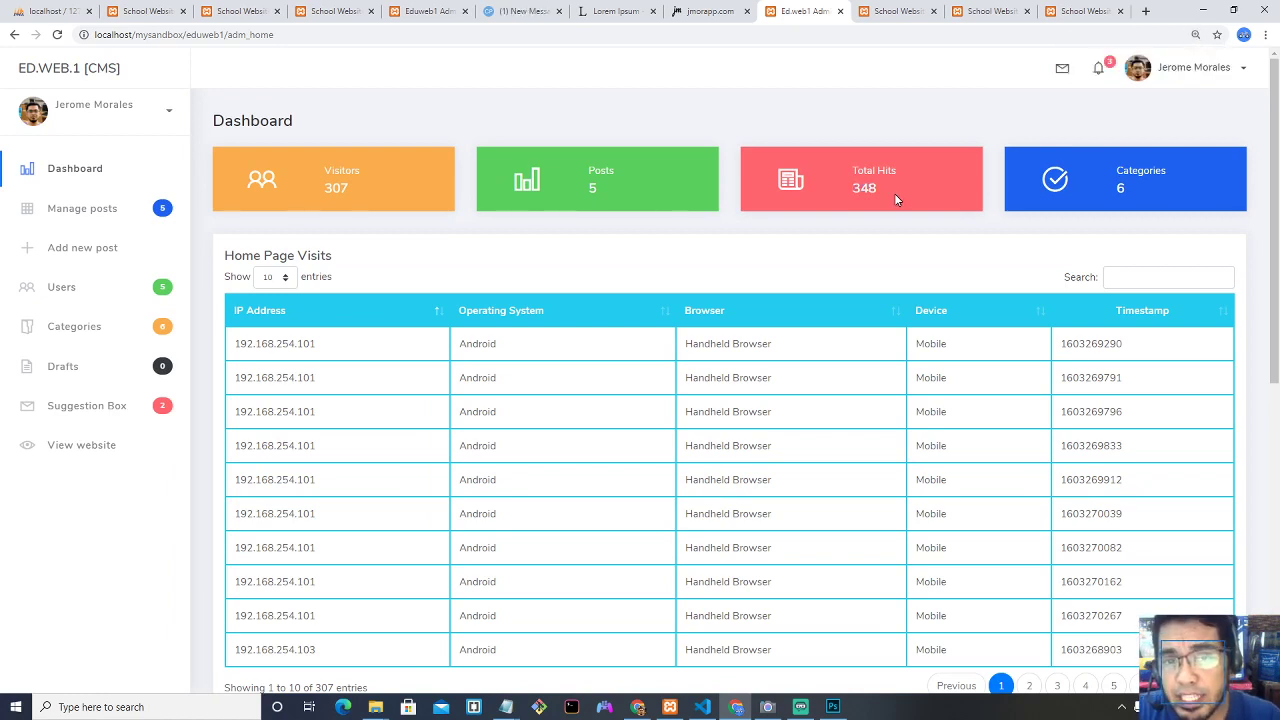
{"action": "left_click_drag", "start_coordinate": [329, 187], "coordinate": [352, 192]}
{"action": "left_click", "coordinate": [378, 191]}
{"action": "left_click", "coordinate": [358, 193]}
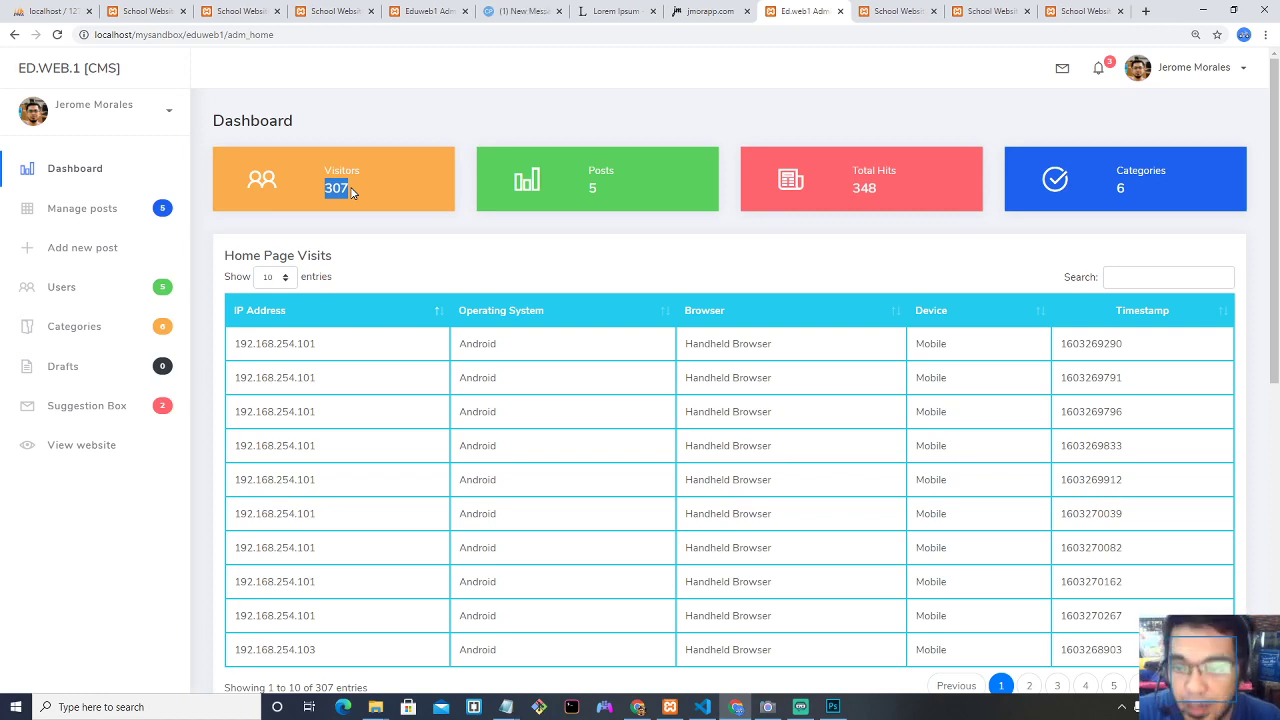
{"action": "left_click", "coordinate": [416, 232]}
{"action": "key", "text": "ctrl+minus"}
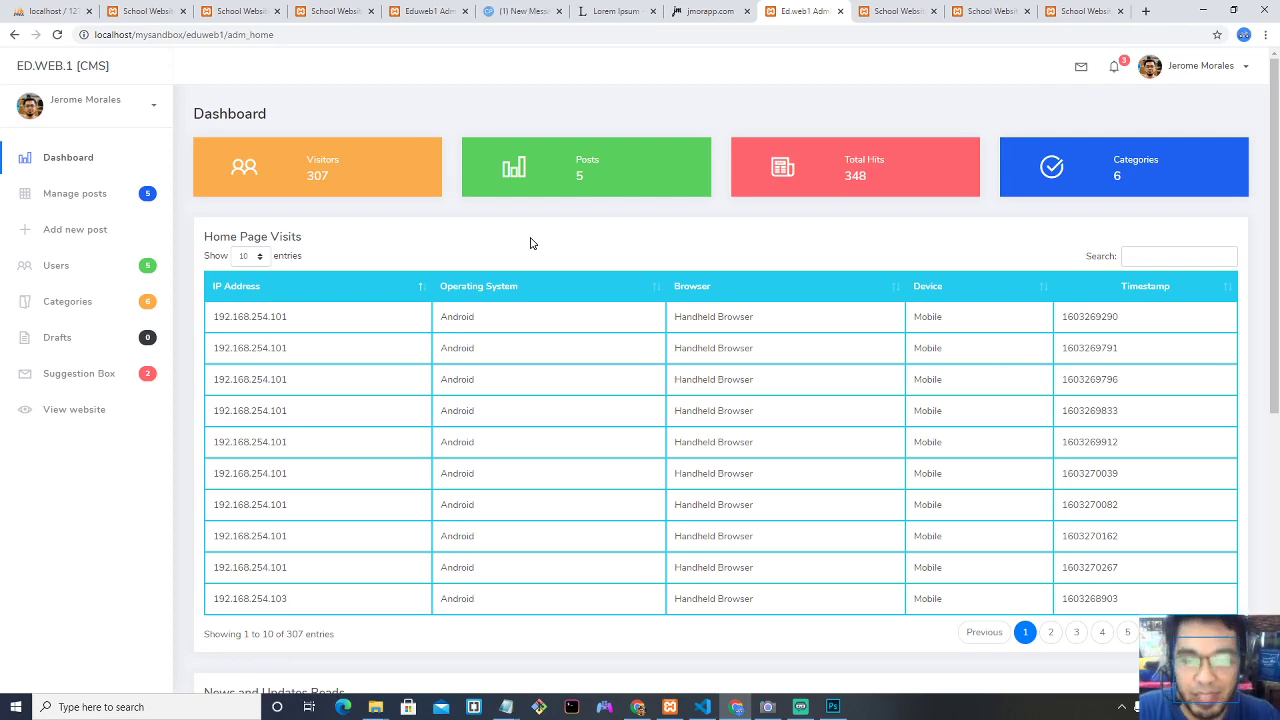
Step: Look through the school website tabs, then load jmorapp.com in a new tab
{"action": "left_click", "coordinate": [905, 11]}
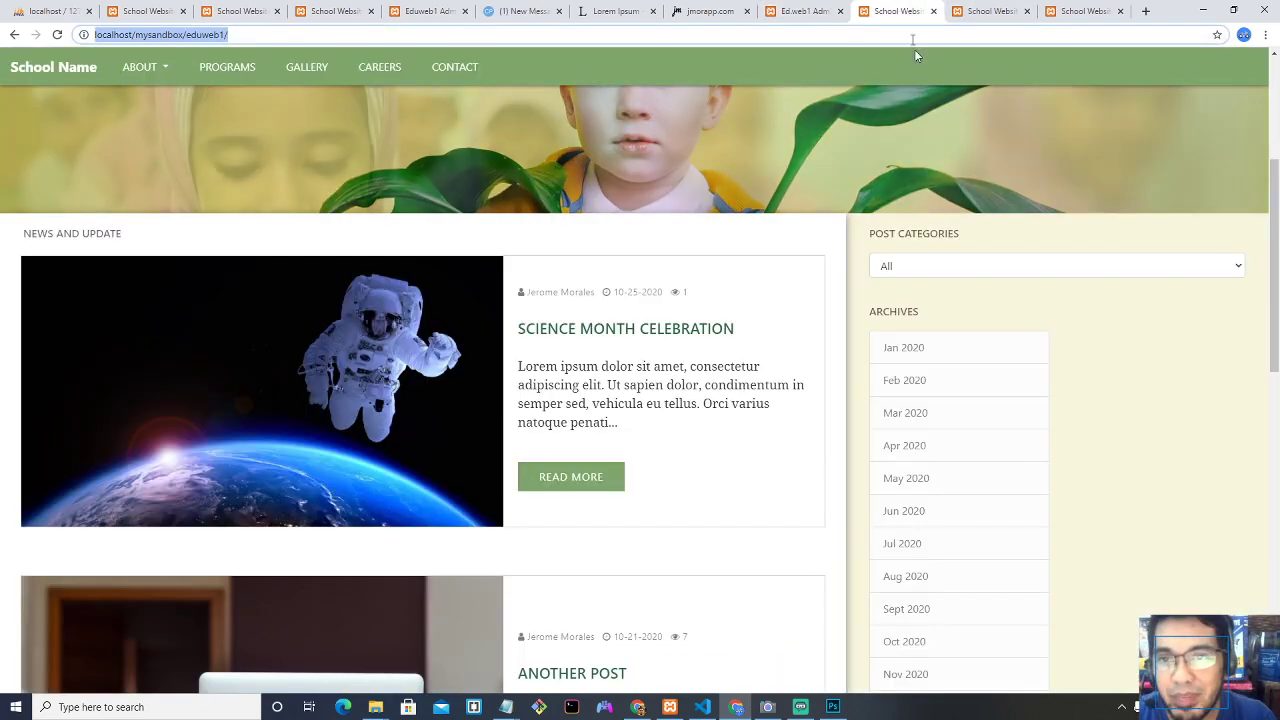
{"action": "left_click", "coordinate": [971, 12]}
{"action": "left_click", "coordinate": [1088, 11]}
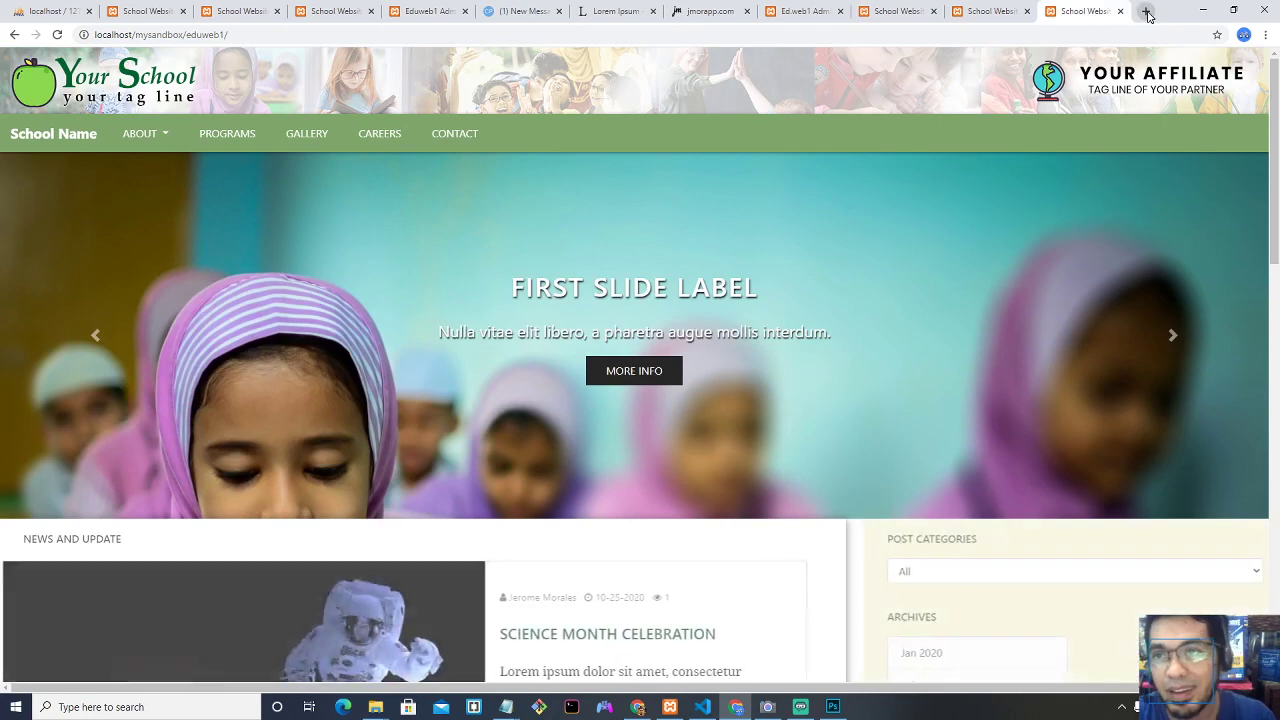
{"action": "left_click", "coordinate": [1145, 11]}
{"action": "type", "text": "j"}
{"action": "key", "text": "Return"}
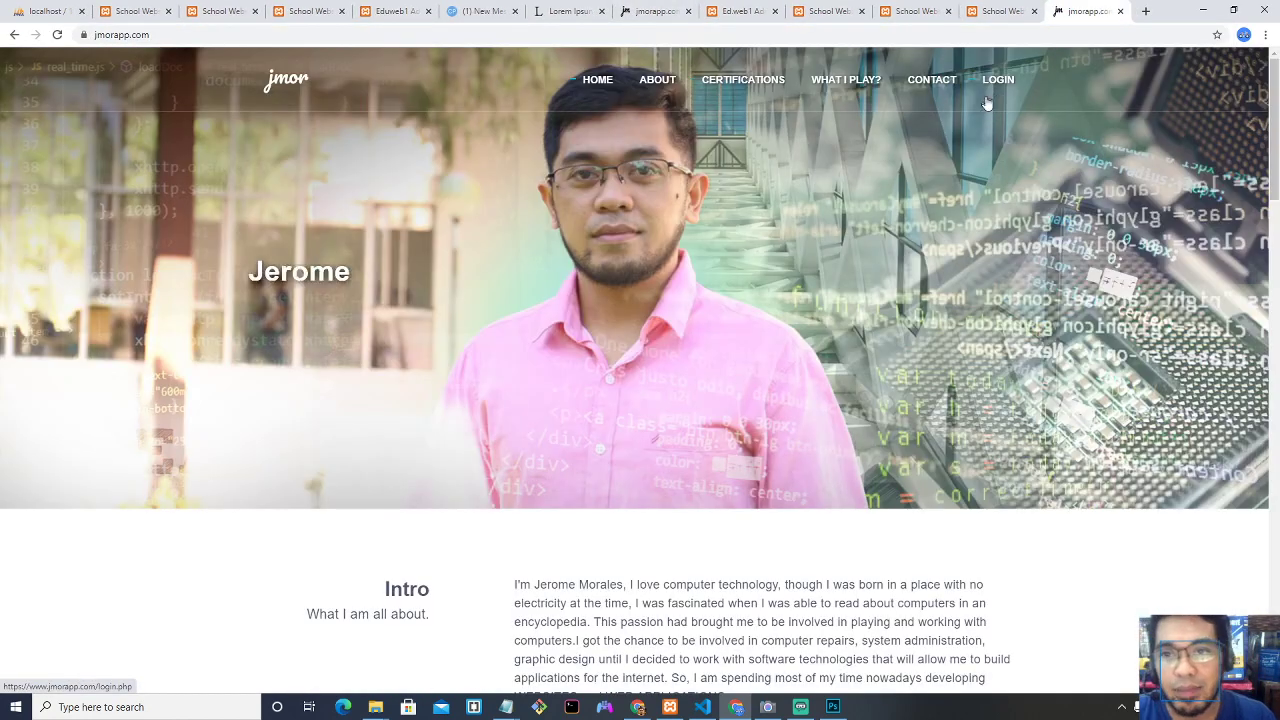
Step: Open jmorapp.com's Contact Me page, then return to the CMS admin dashboard
{"action": "scroll", "coordinate": [911, 183], "scroll_direction": "down", "scroll_amount": 3}
{"action": "left_click", "coordinate": [950, 88]}
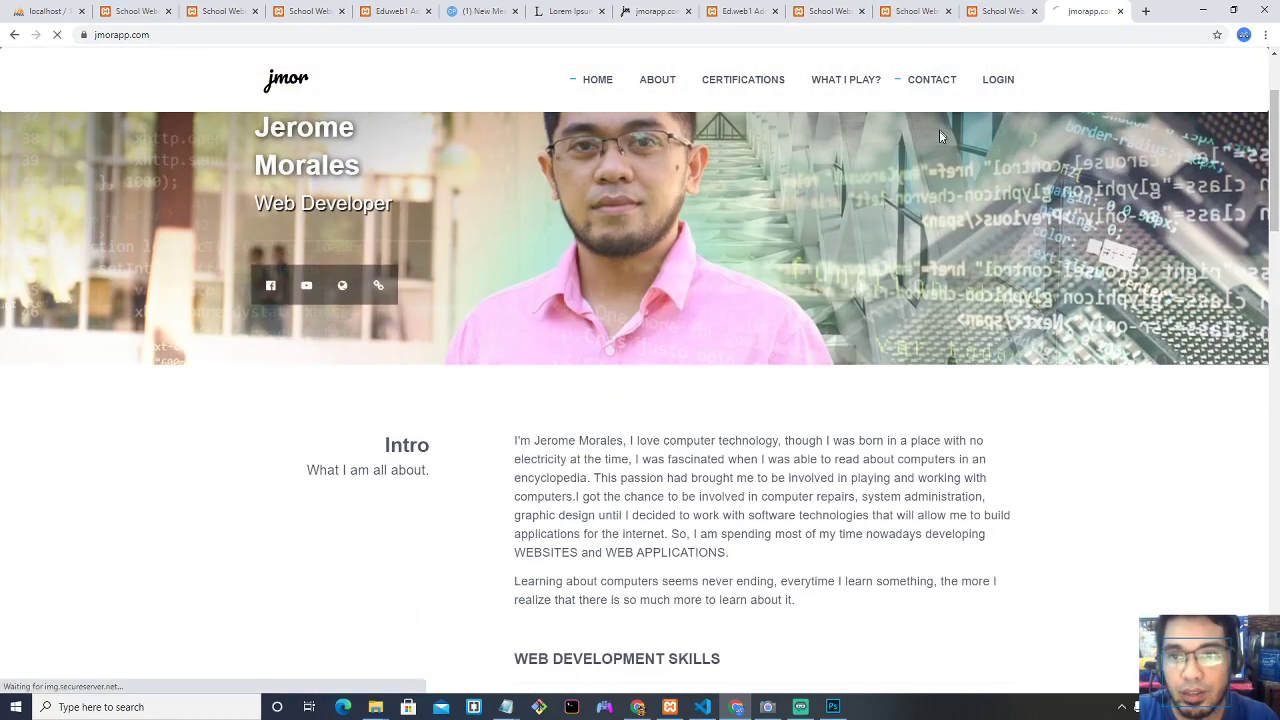
{"action": "left_click", "coordinate": [657, 191]}
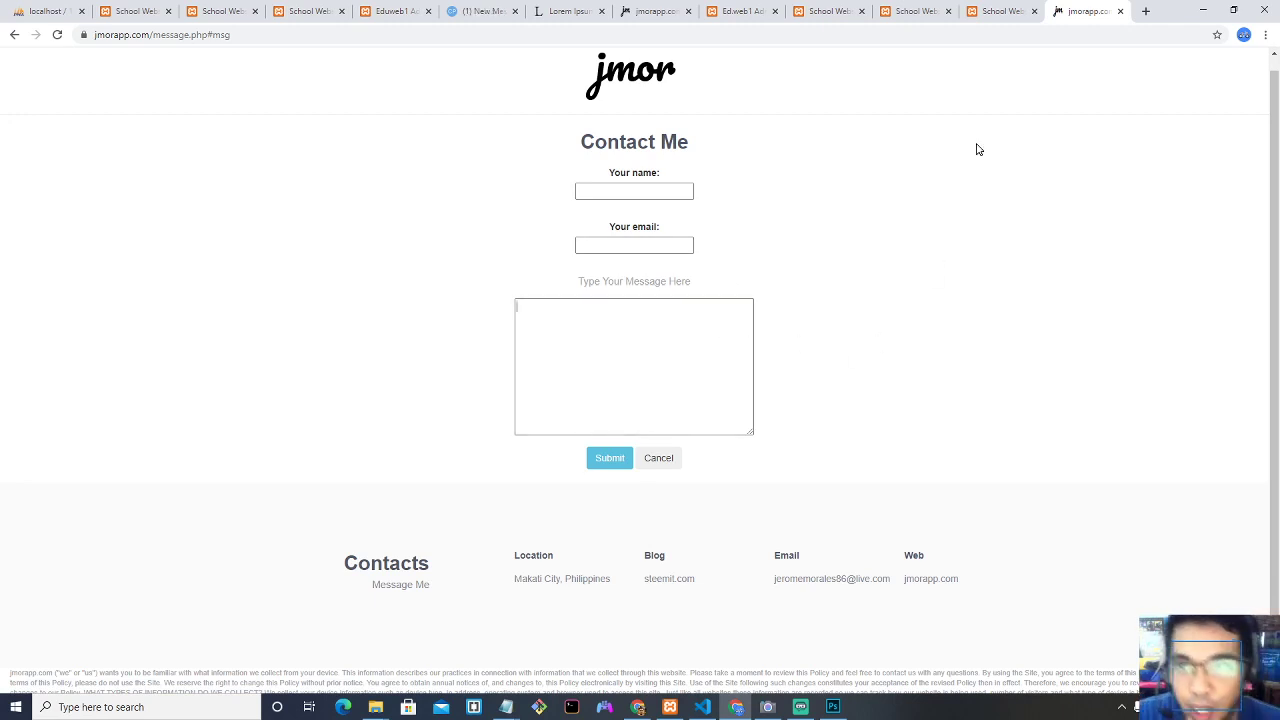
{"action": "left_click", "coordinate": [828, 12]}
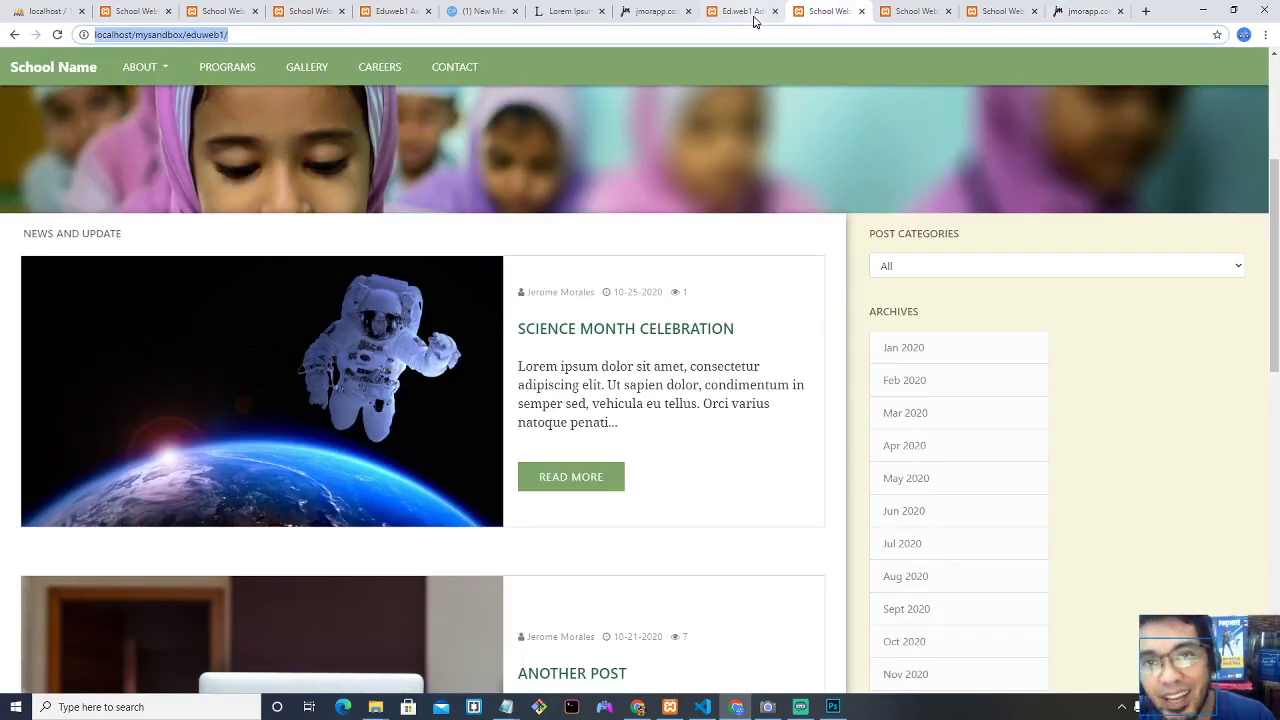
{"action": "left_click", "coordinate": [755, 16]}
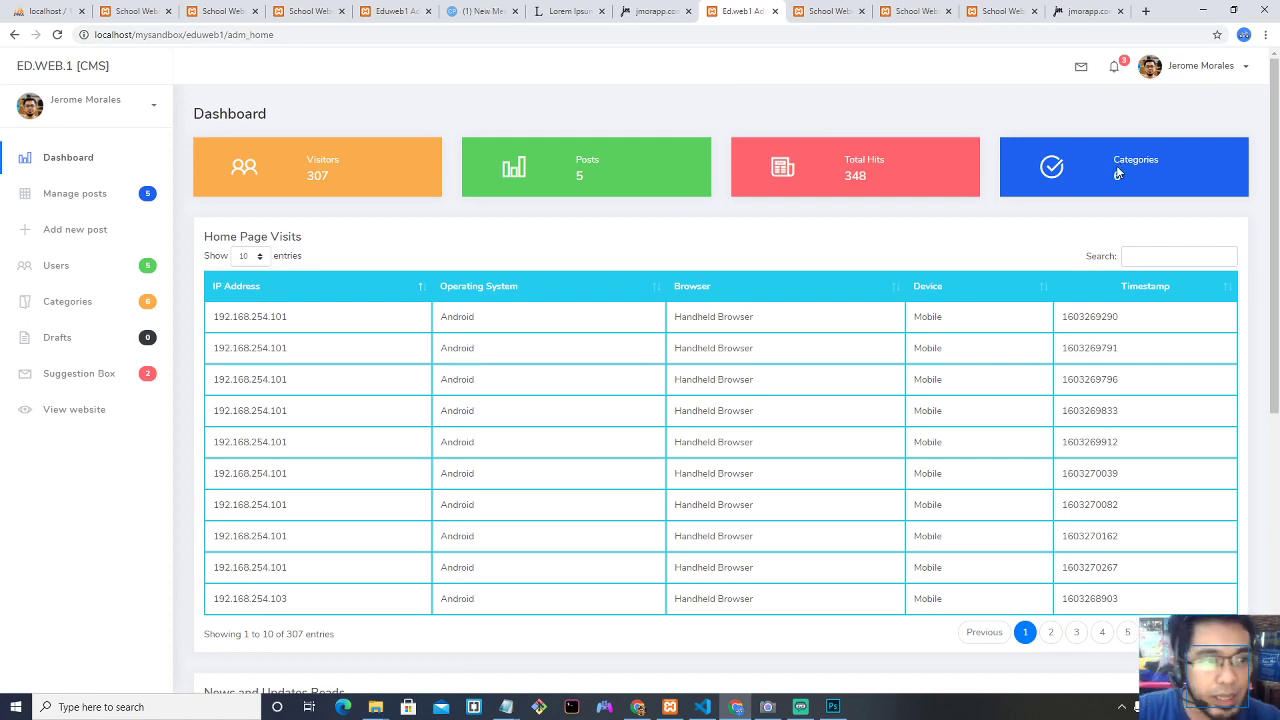
Step: Open Categories and highlight the SCIENCE, EXTRA CURRICULAR, SPORTS and SUPPLY category names
{"action": "left_click", "coordinate": [72, 306]}
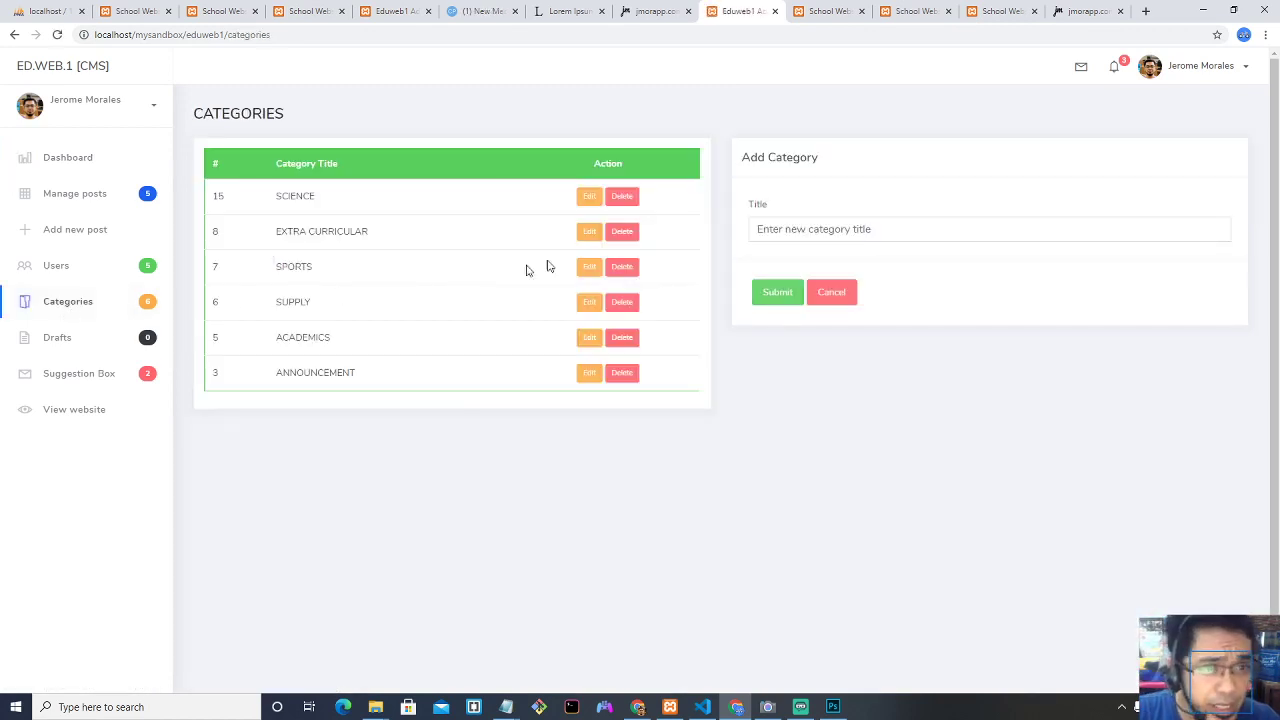
{"action": "double_click", "coordinate": [300, 196]}
{"action": "left_click_drag", "start_coordinate": [276, 231], "coordinate": [373, 247]}
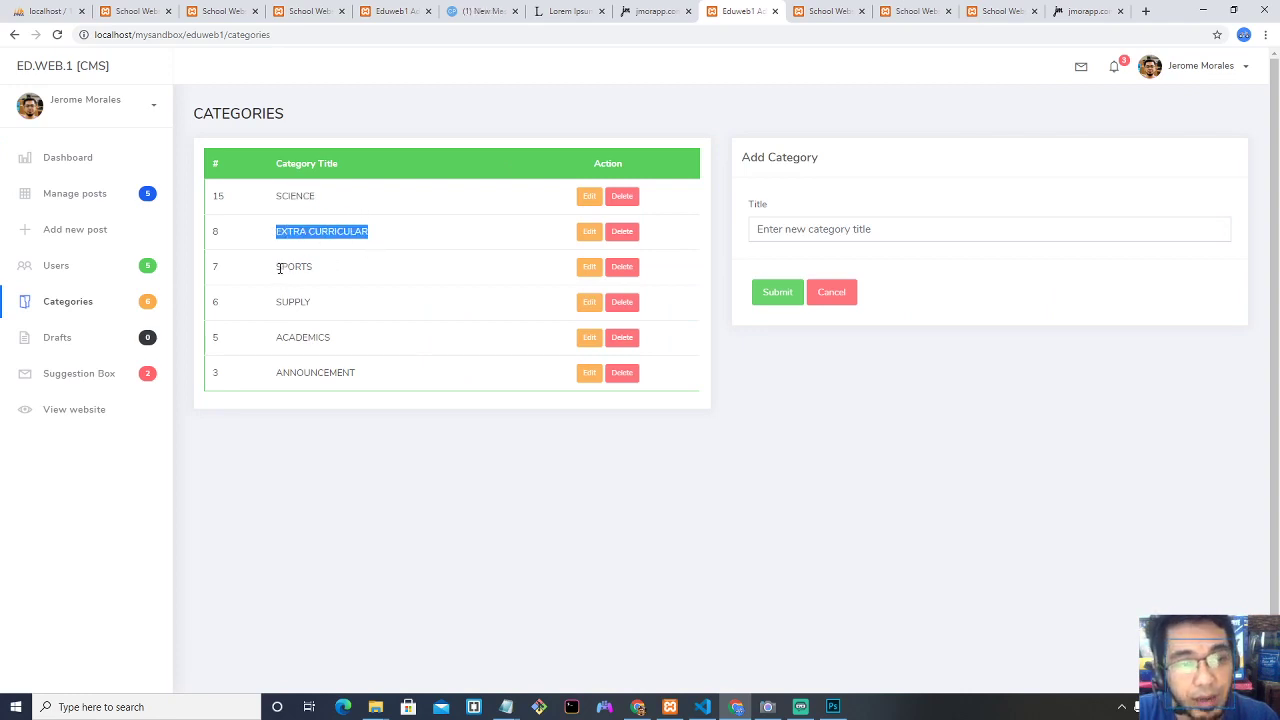
{"action": "left_click_drag", "start_coordinate": [277, 266], "coordinate": [314, 309]}
{"action": "left_click", "coordinate": [382, 309]}
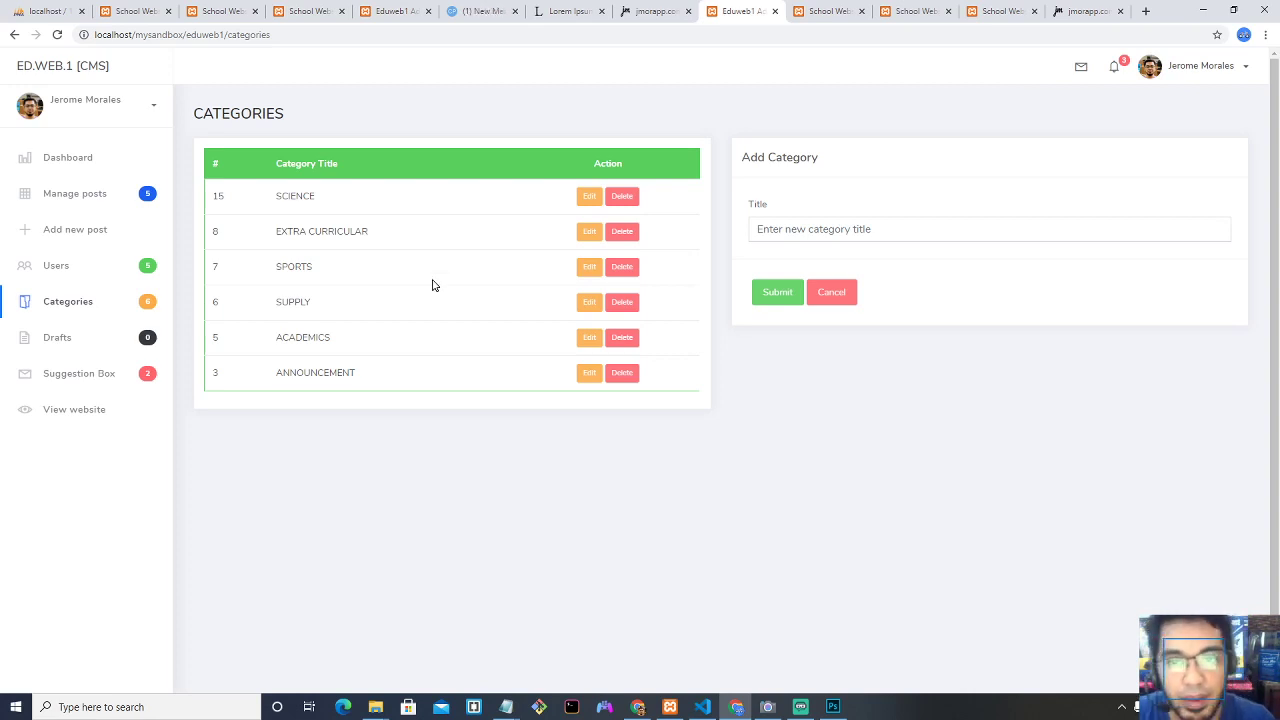
{"action": "left_click", "coordinate": [112, 204]}
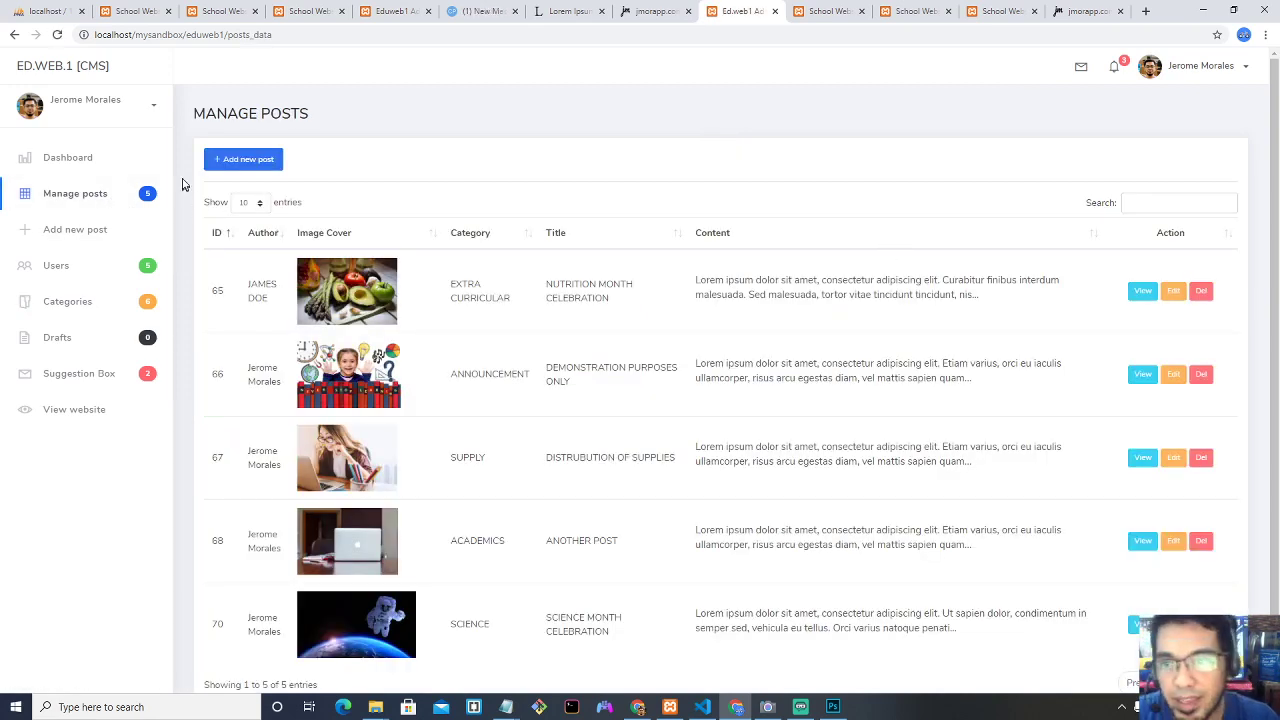
{"action": "left_click", "coordinate": [105, 166]}
{"action": "scroll", "coordinate": [917, 241], "scroll_direction": "down", "scroll_amount": 3}
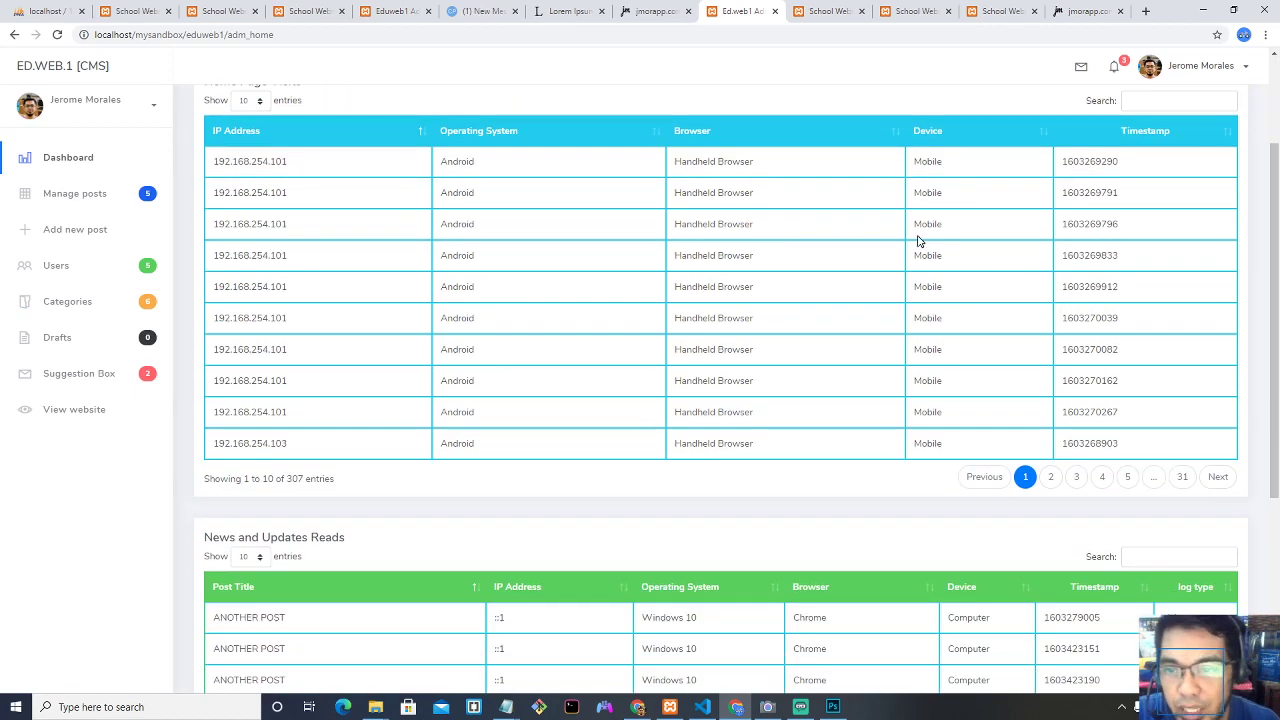
{"action": "scroll", "coordinate": [919, 239], "scroll_direction": "up", "scroll_amount": 3}
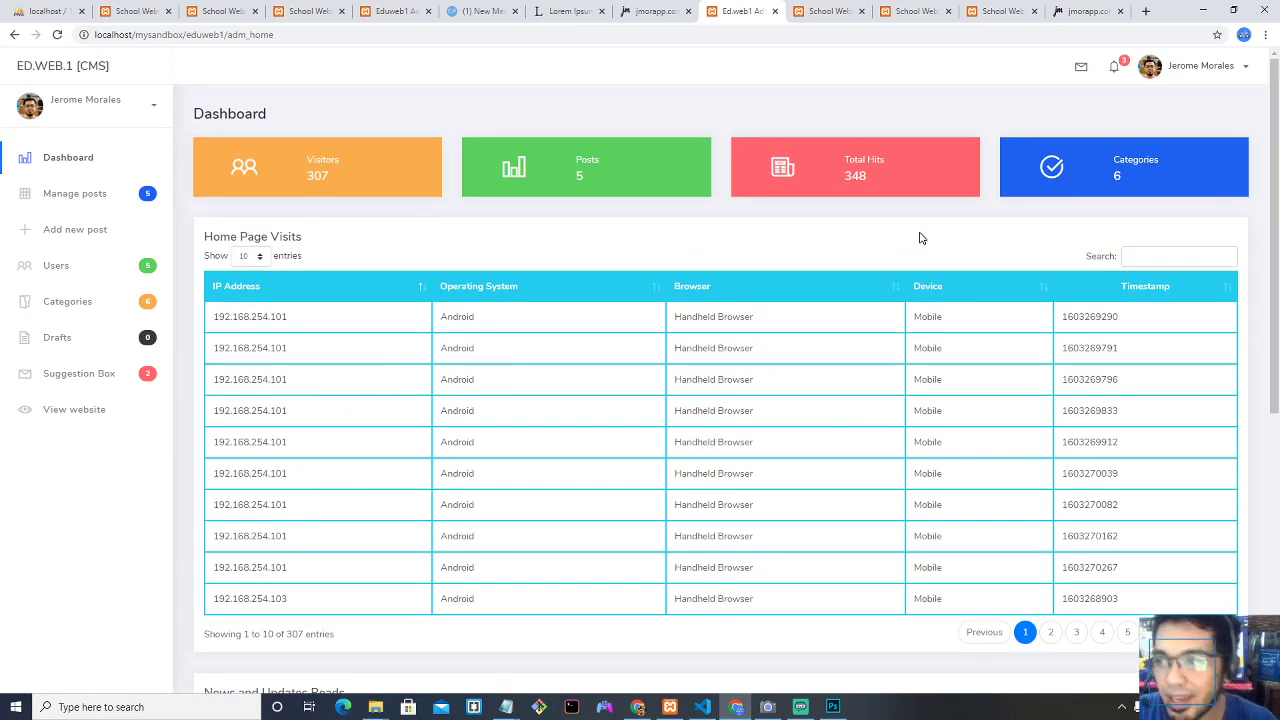
{"action": "scroll", "coordinate": [920, 238], "scroll_direction": "down", "scroll_amount": 3}
{"action": "scroll", "coordinate": [921, 238], "scroll_direction": "up", "scroll_amount": 3}
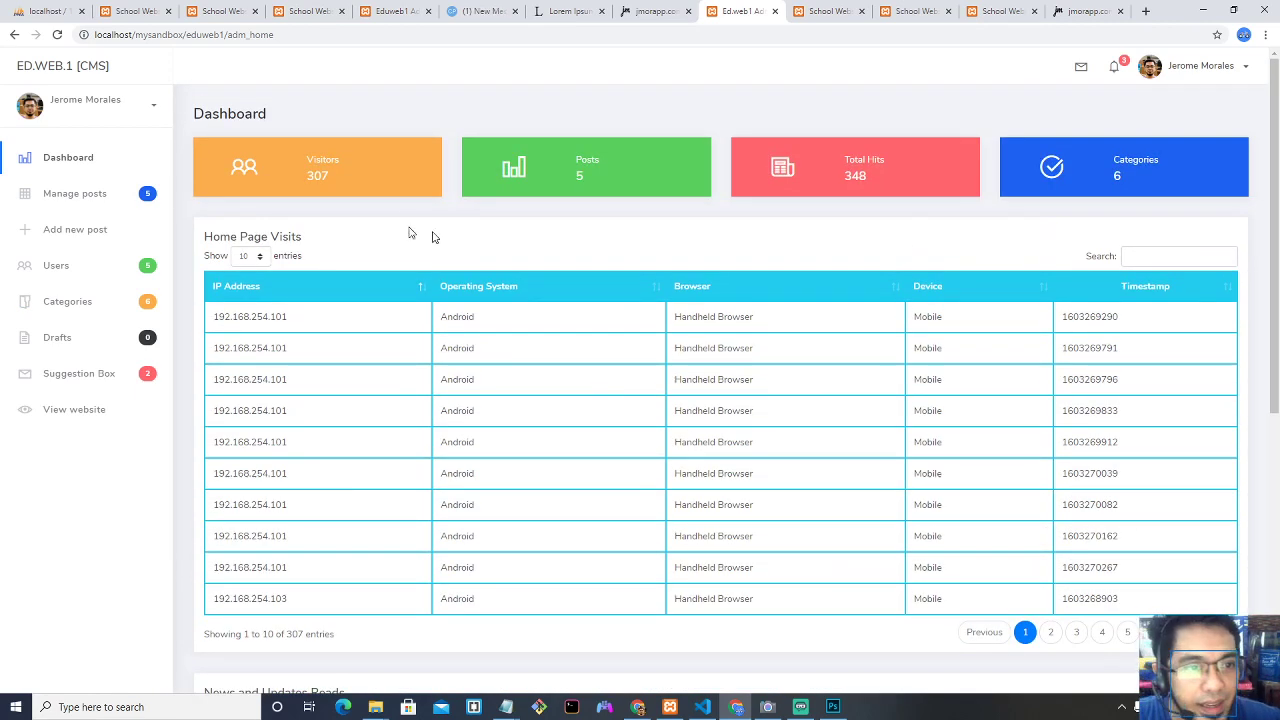
{"action": "left_click_drag", "start_coordinate": [220, 237], "coordinate": [307, 233]}
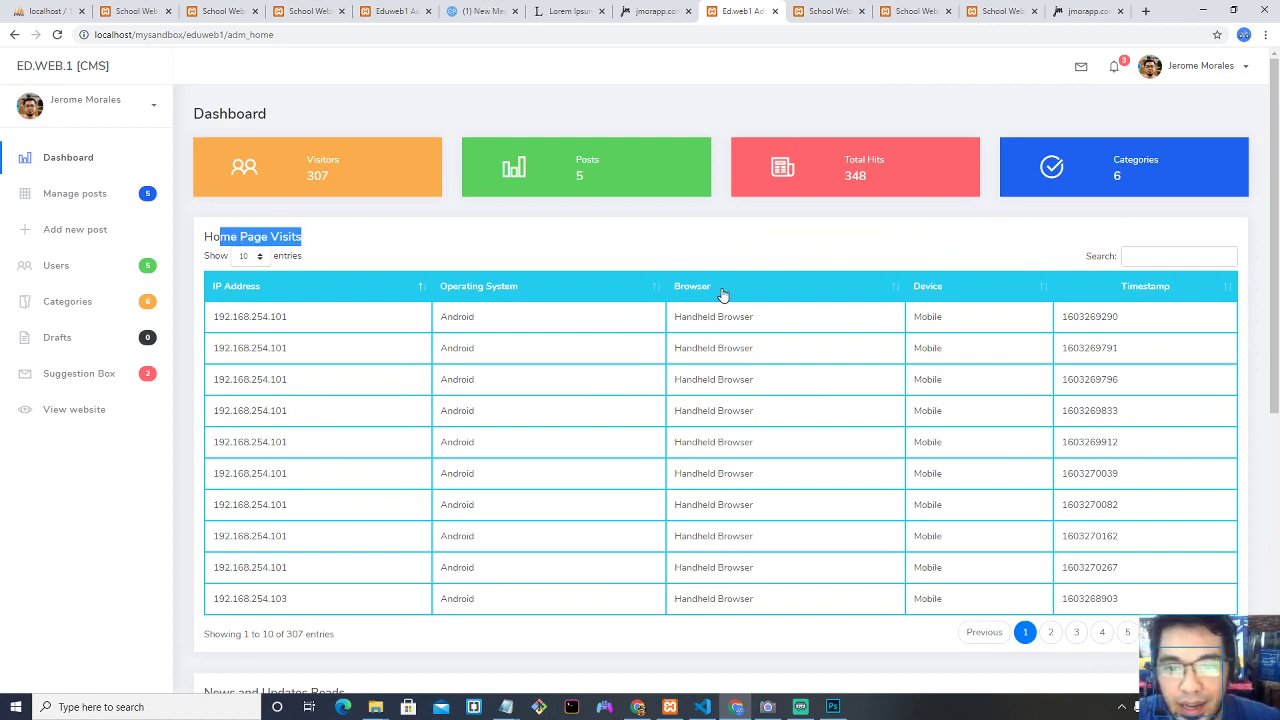
{"action": "left_click", "coordinate": [726, 256]}
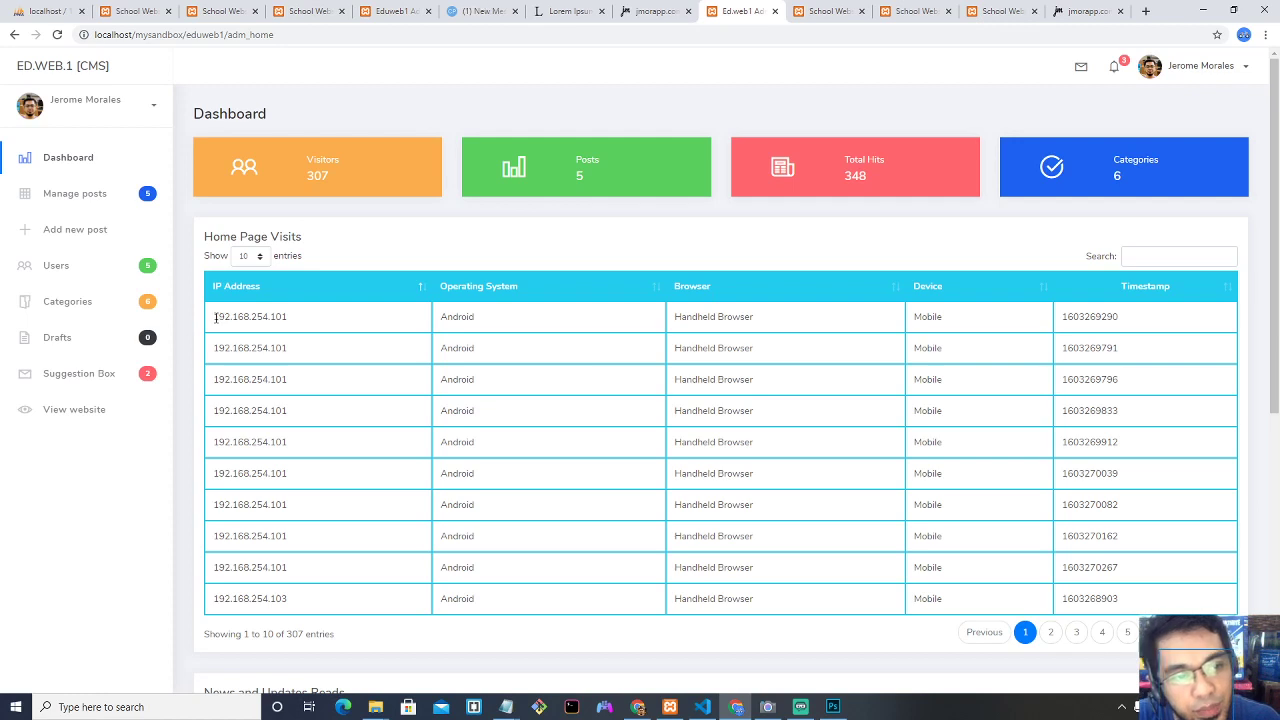
{"action": "left_click_drag", "start_coordinate": [216, 317], "coordinate": [305, 323]}
{"action": "left_click", "coordinate": [312, 323]}
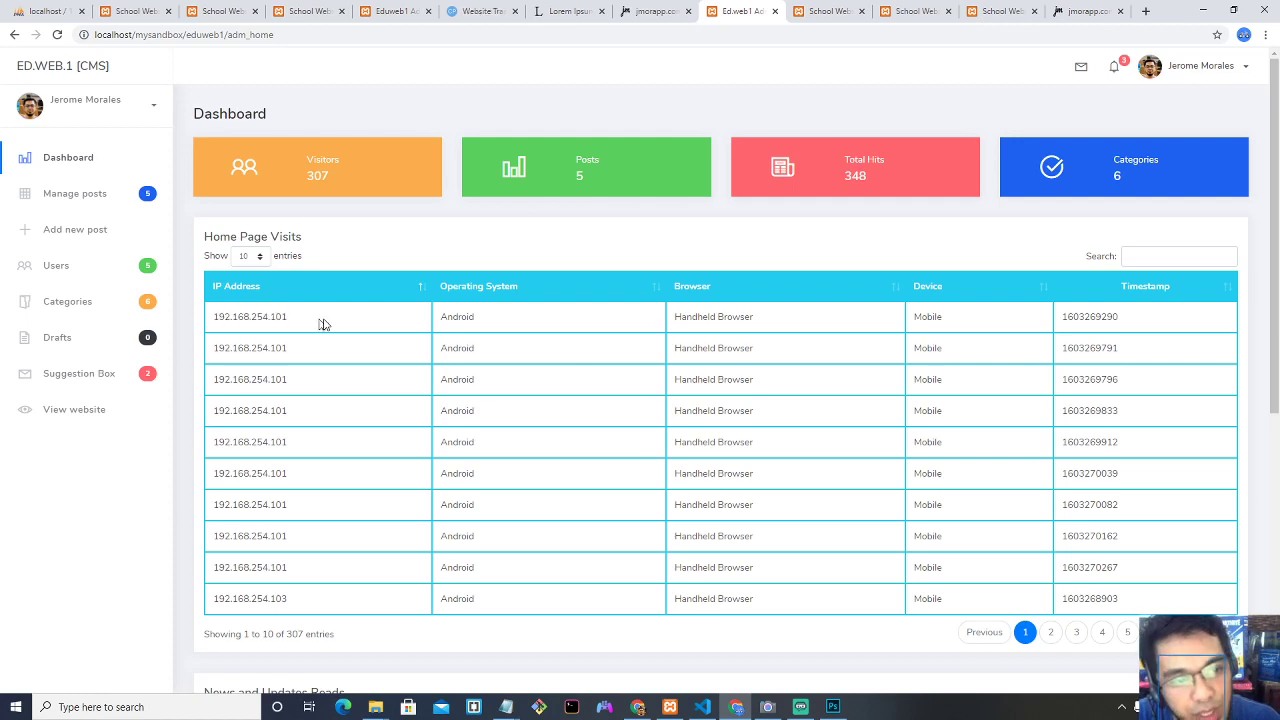
{"action": "double_click", "coordinate": [449, 316]}
{"action": "left_click", "coordinate": [597, 326]}
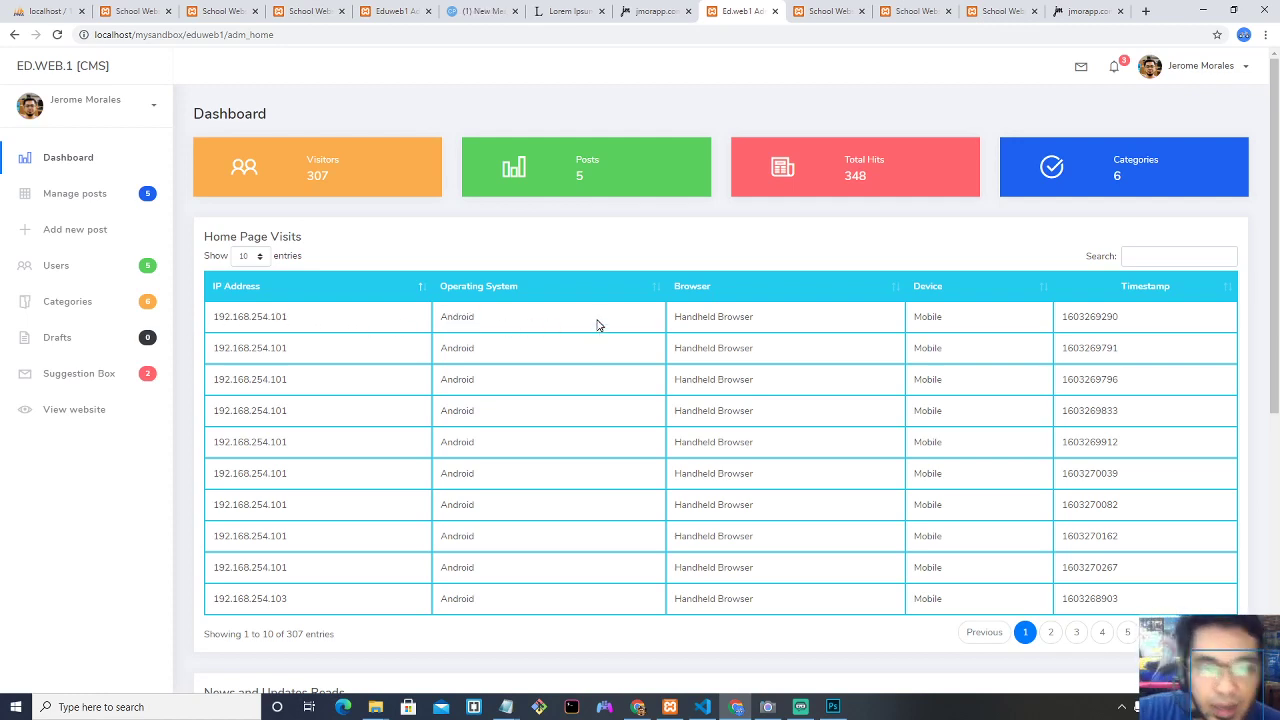
{"action": "left_click_drag", "start_coordinate": [686, 317], "coordinate": [736, 317]}
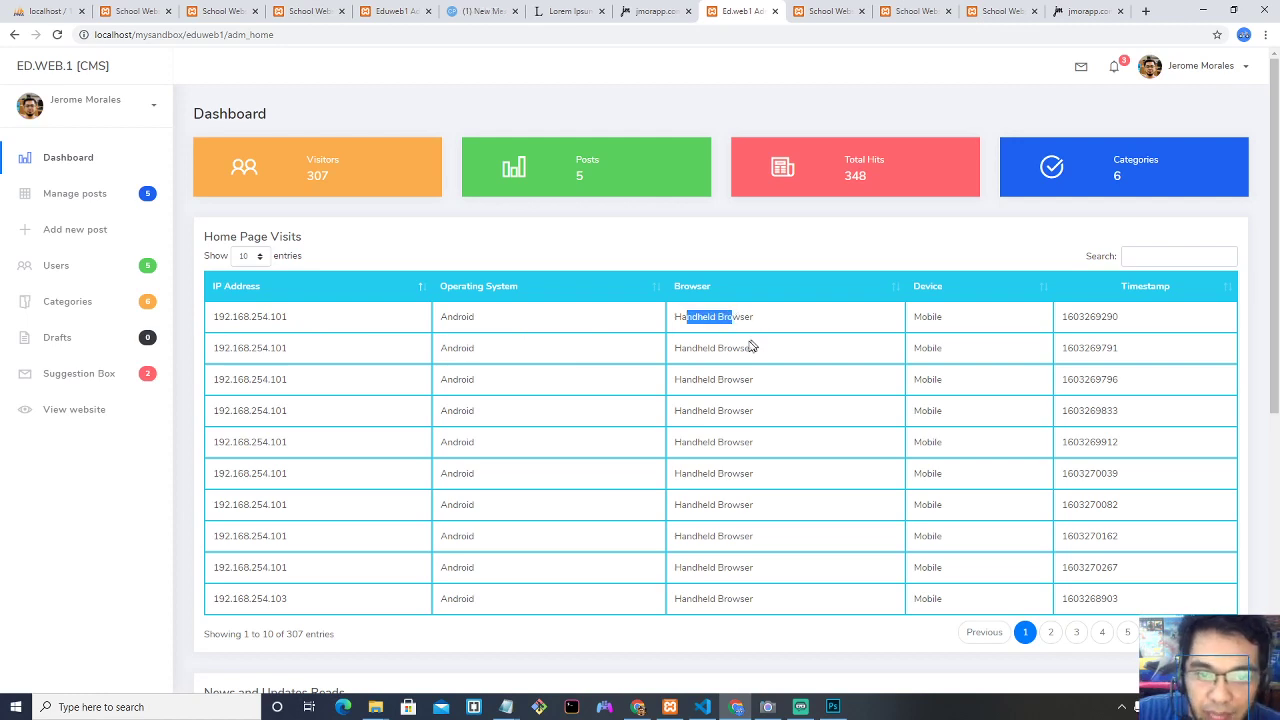
{"action": "double_click", "coordinate": [752, 347]}
{"action": "left_click_drag", "start_coordinate": [935, 320], "coordinate": [941, 318]}
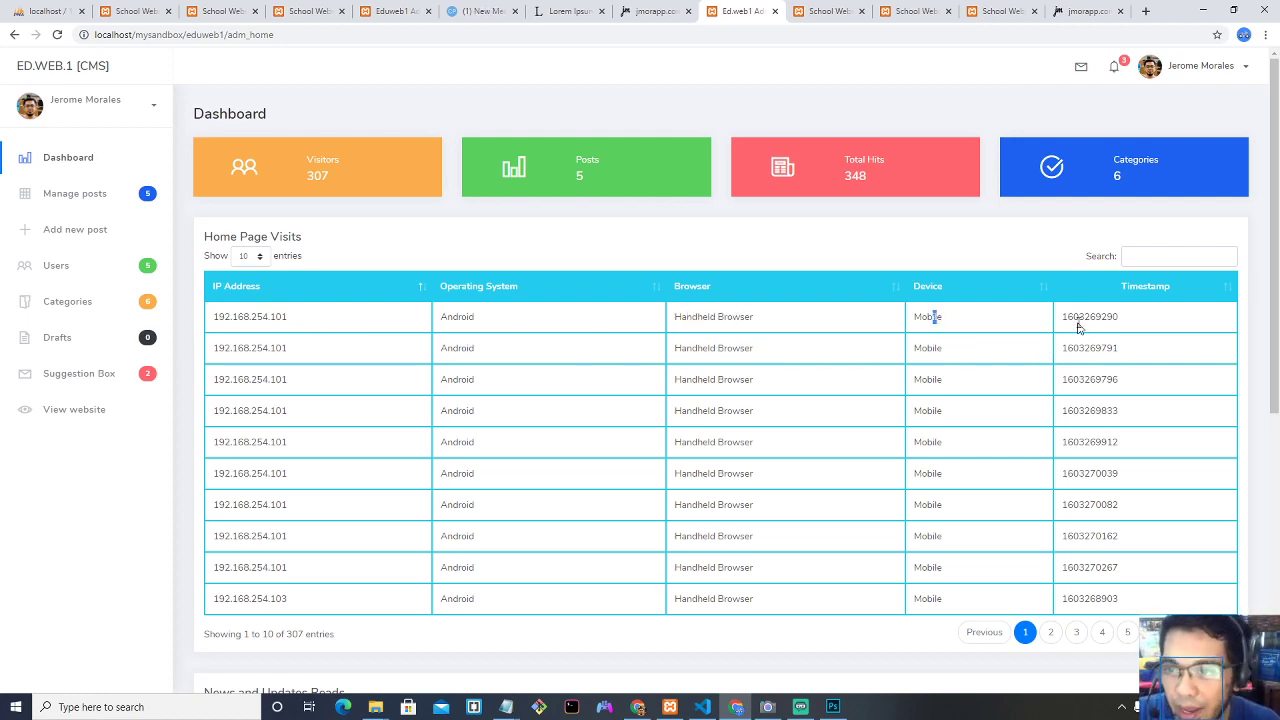
{"action": "left_click_drag", "start_coordinate": [1061, 318], "coordinate": [1123, 321]}
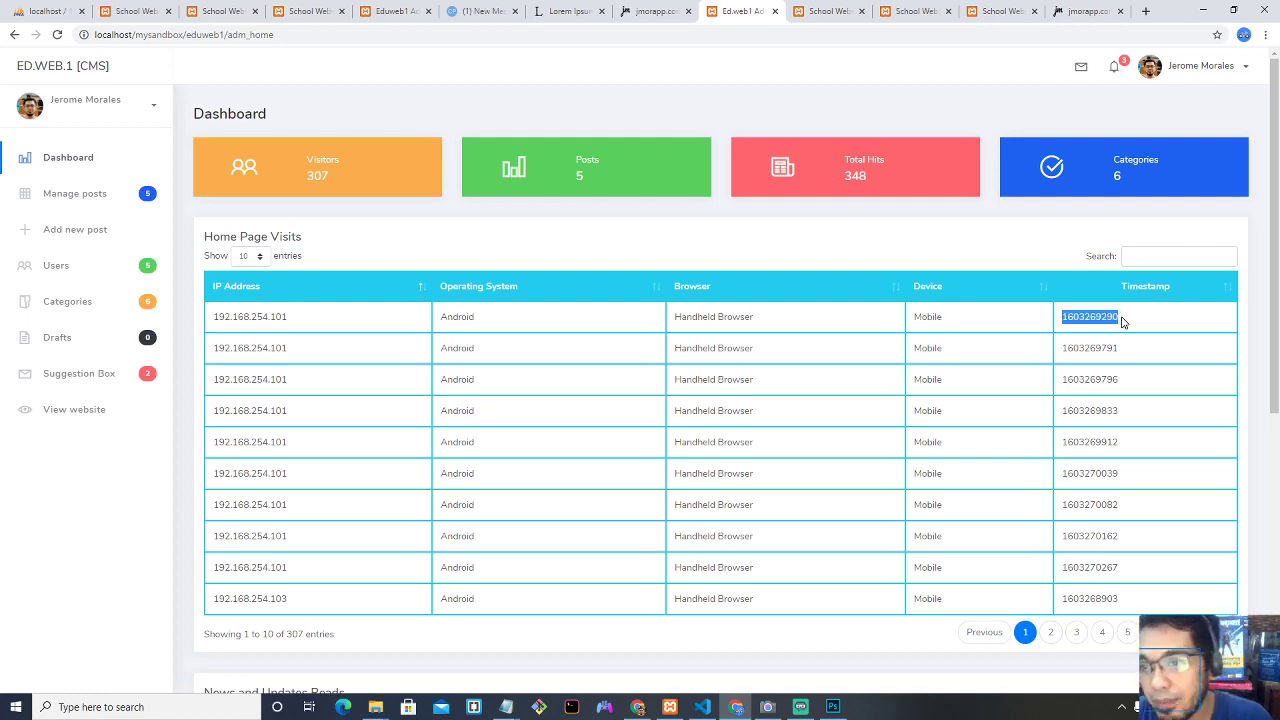
{"action": "left_click", "coordinate": [1122, 320]}
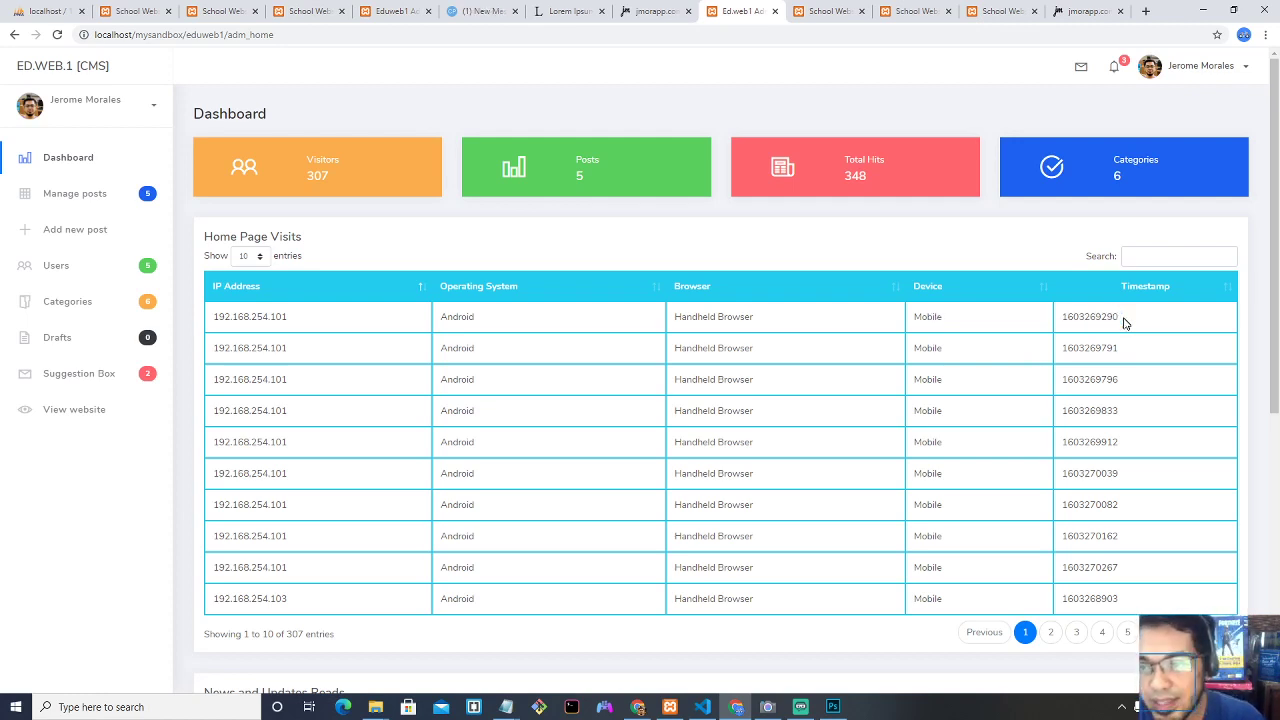
{"action": "double_click", "coordinate": [1093, 316]}
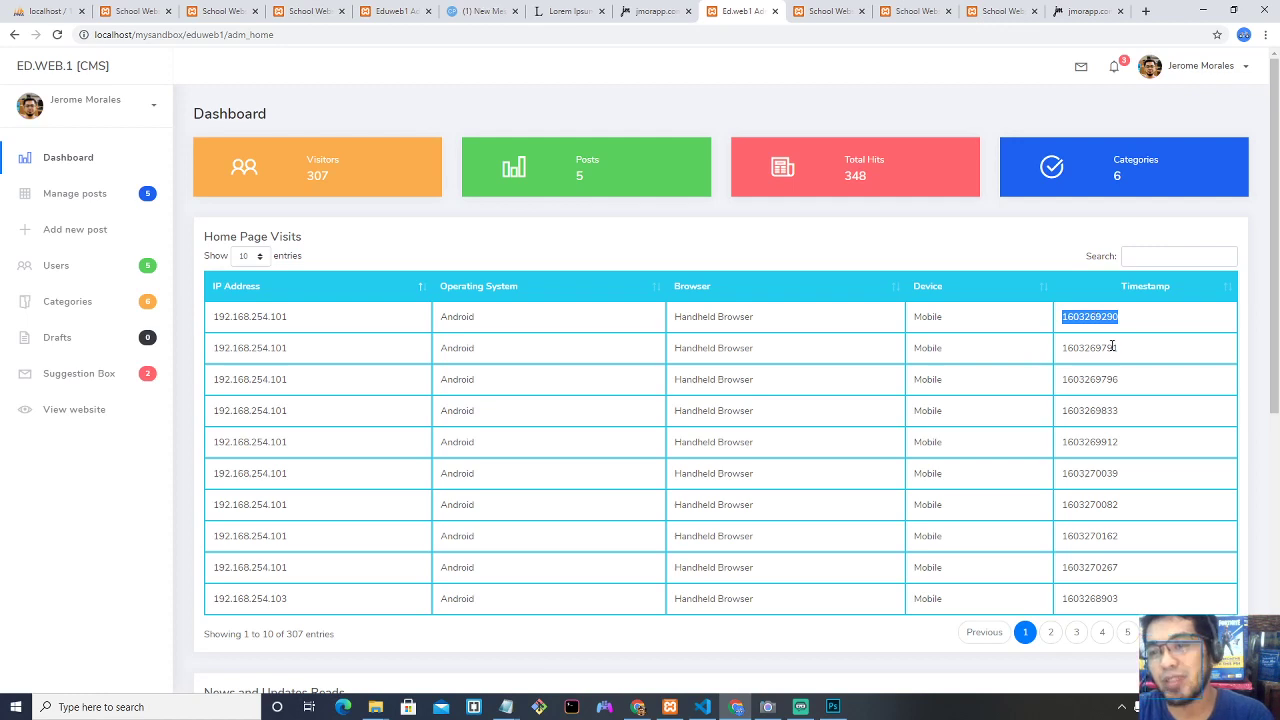
{"action": "key", "text": "ctrl+plus"}
{"action": "key", "text": "ctrl+plus"}
{"action": "left_click", "coordinate": [1105, 390]}
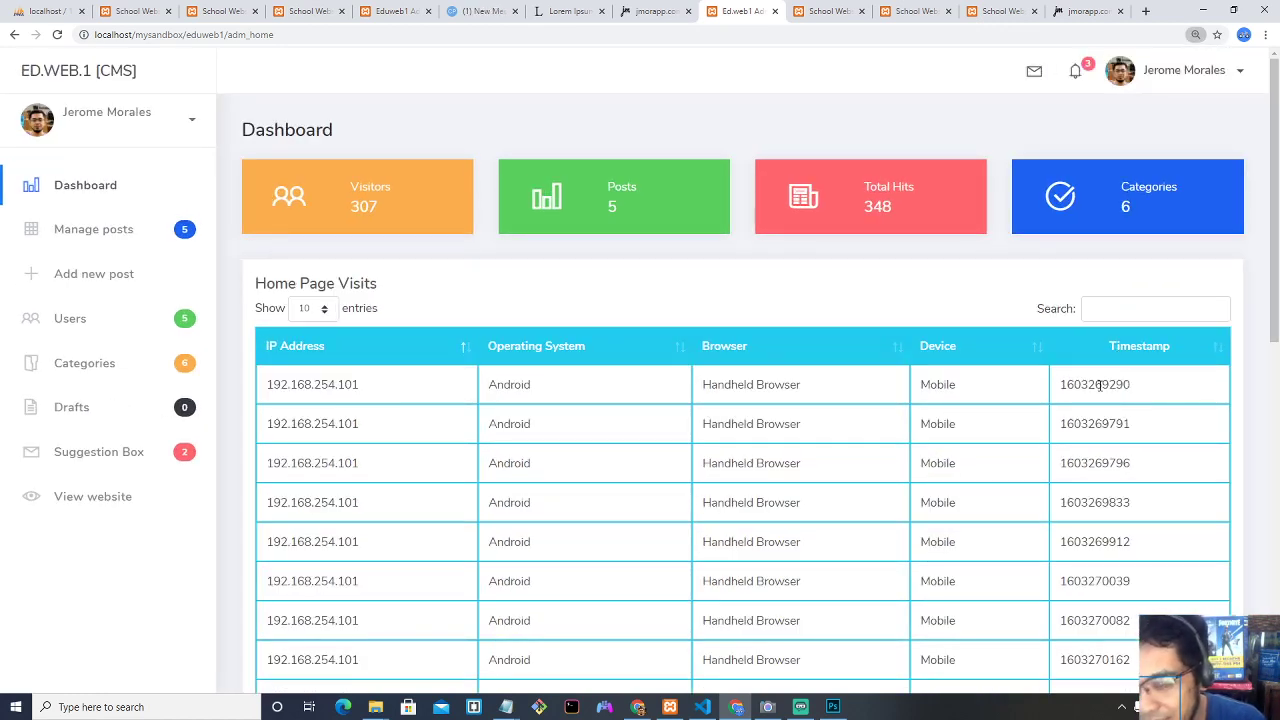
{"action": "mouse_move", "coordinate": [1105, 388]}
{"action": "left_mouse_down"}
{"action": "mouse_move", "coordinate": [1075, 388]}
{"action": "mouse_move", "coordinate": [1096, 388]}
{"action": "left_mouse_up"}
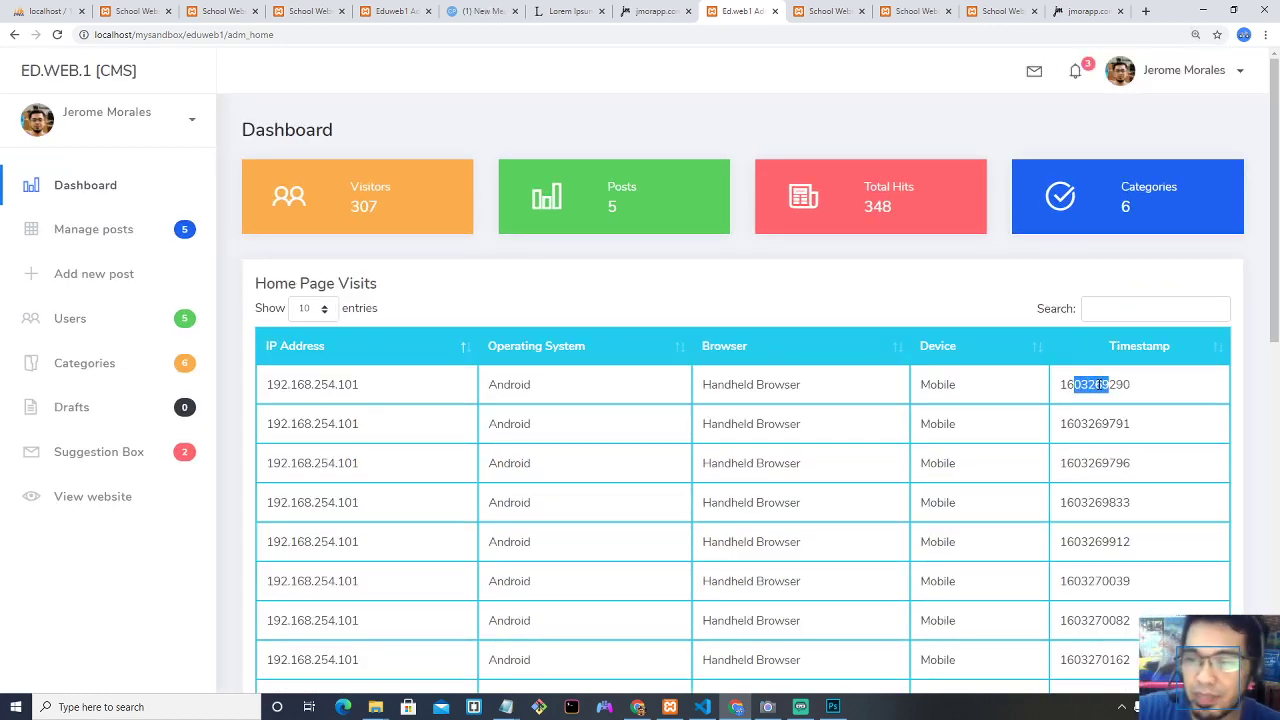
{"action": "left_click", "coordinate": [1100, 388]}
{"action": "key", "text": "ctrl+minus"}
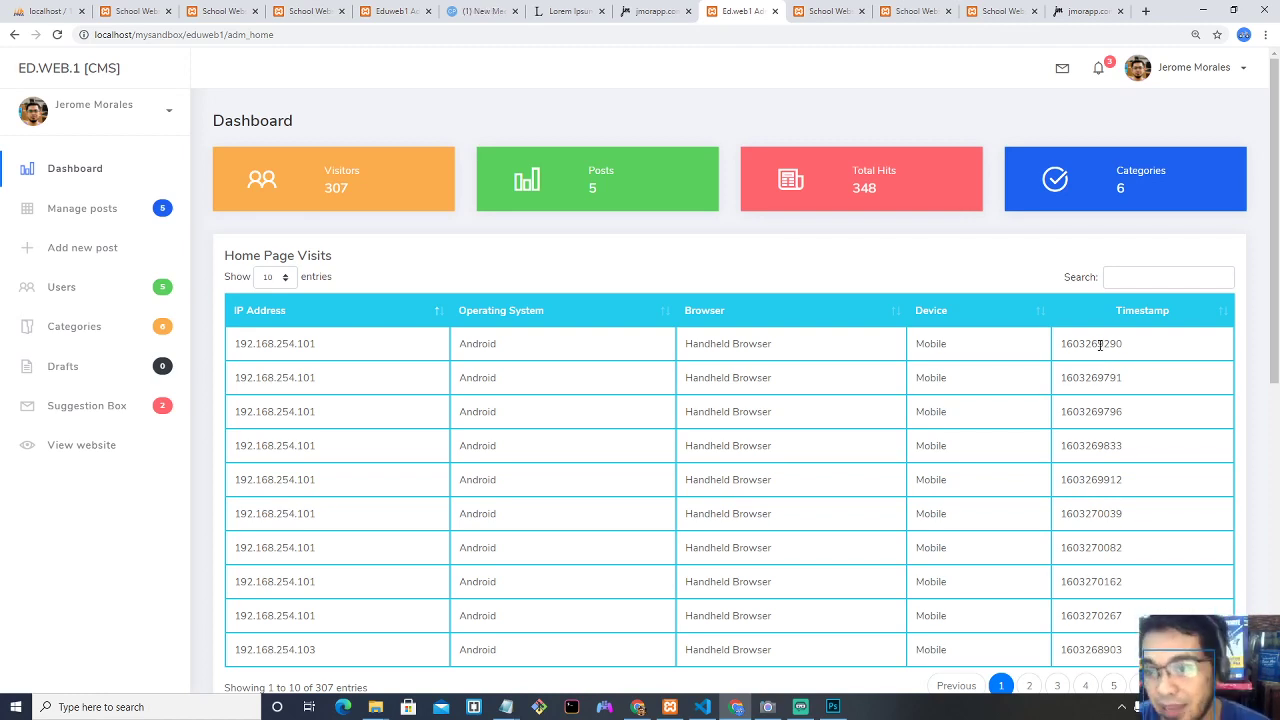
{"action": "double_click", "coordinate": [1100, 345]}
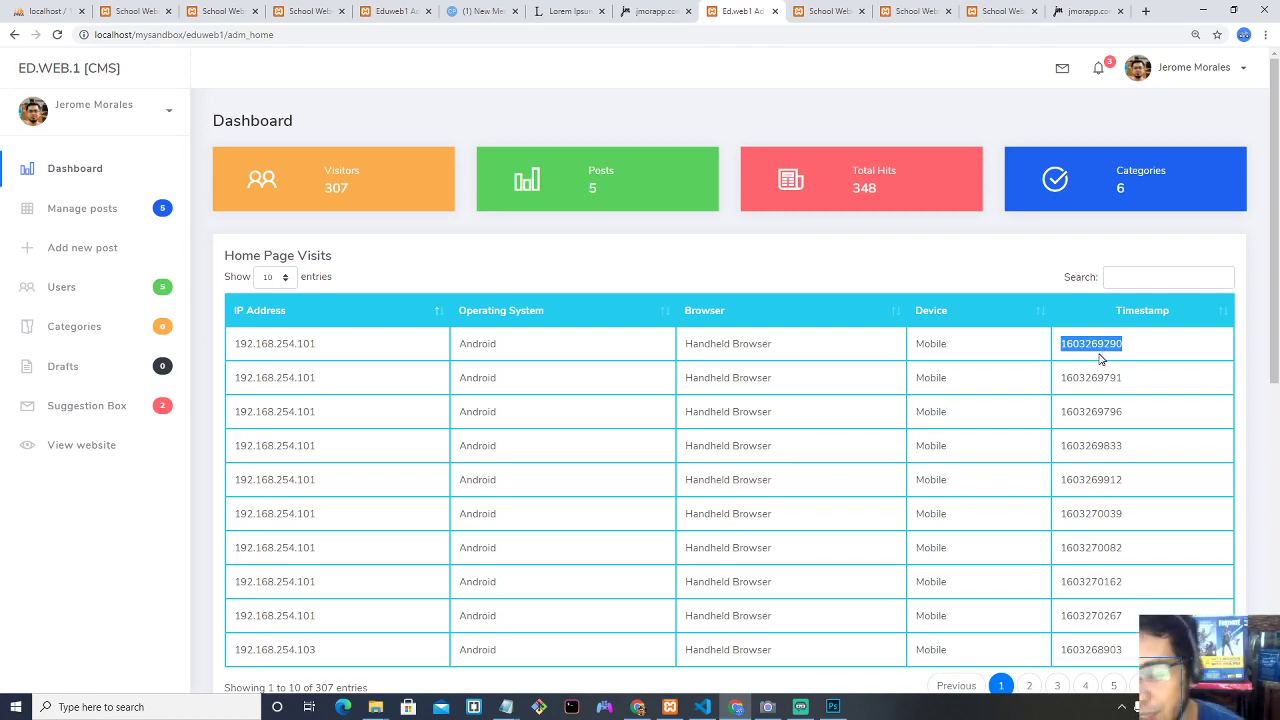
{"action": "left_click", "coordinate": [1101, 349]}
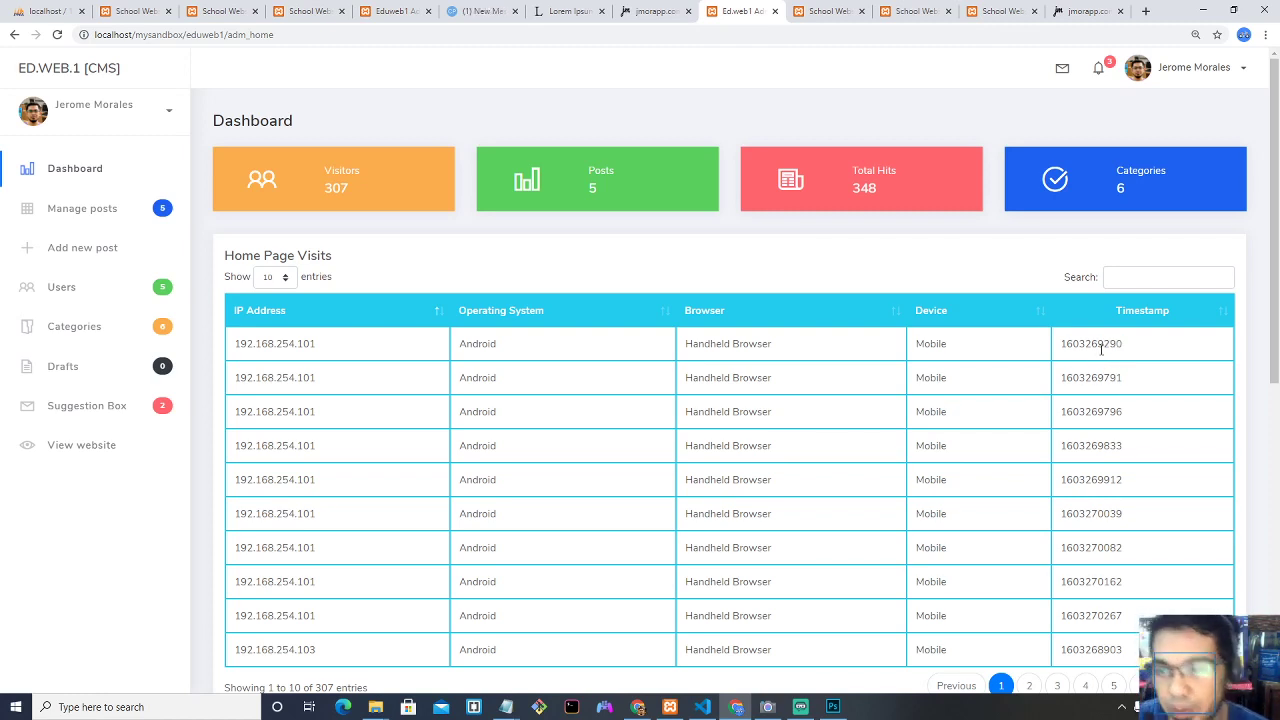
{"action": "key", "text": "ctrl+minus"}
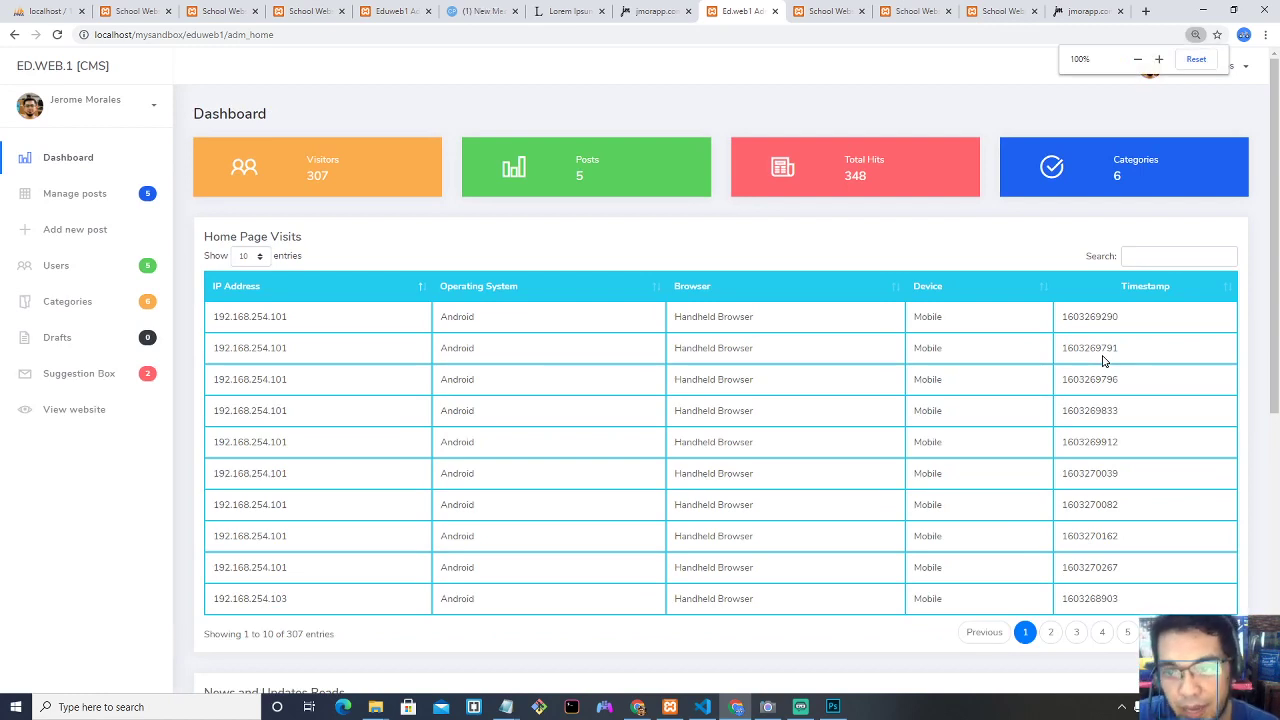
{"action": "double_click", "coordinate": [1092, 317]}
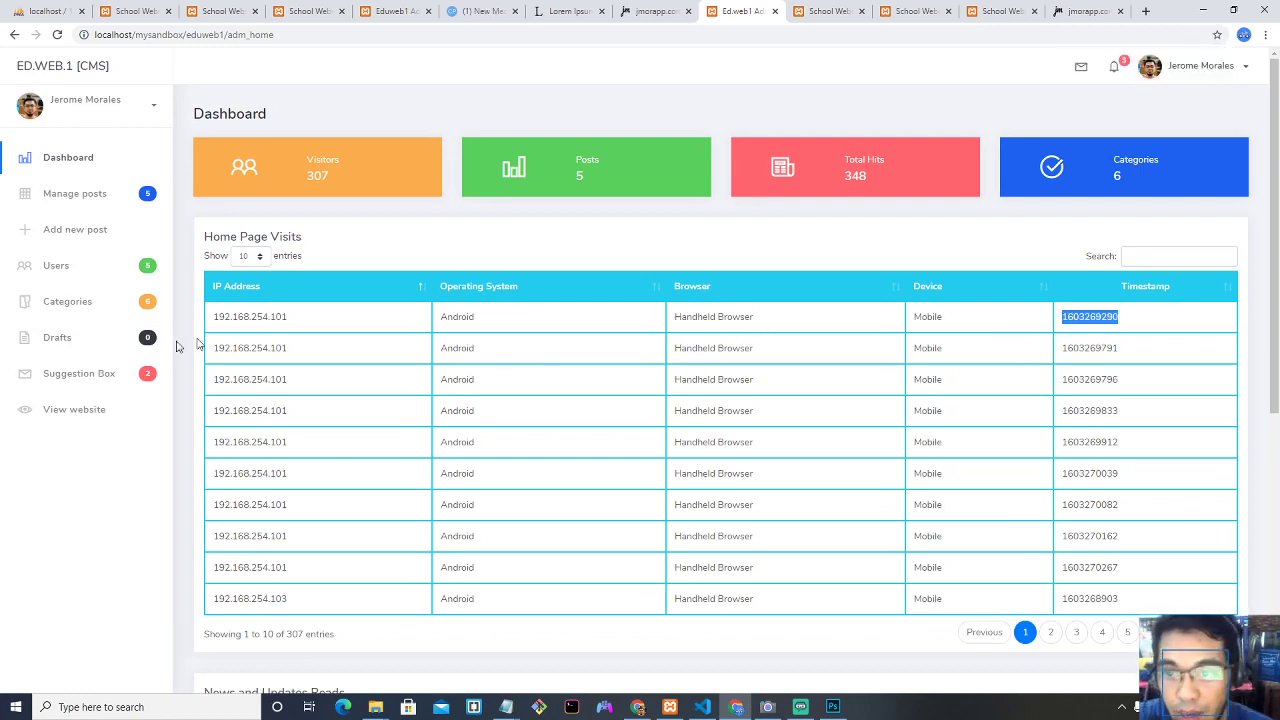
{"action": "left_click", "coordinate": [80, 373]}
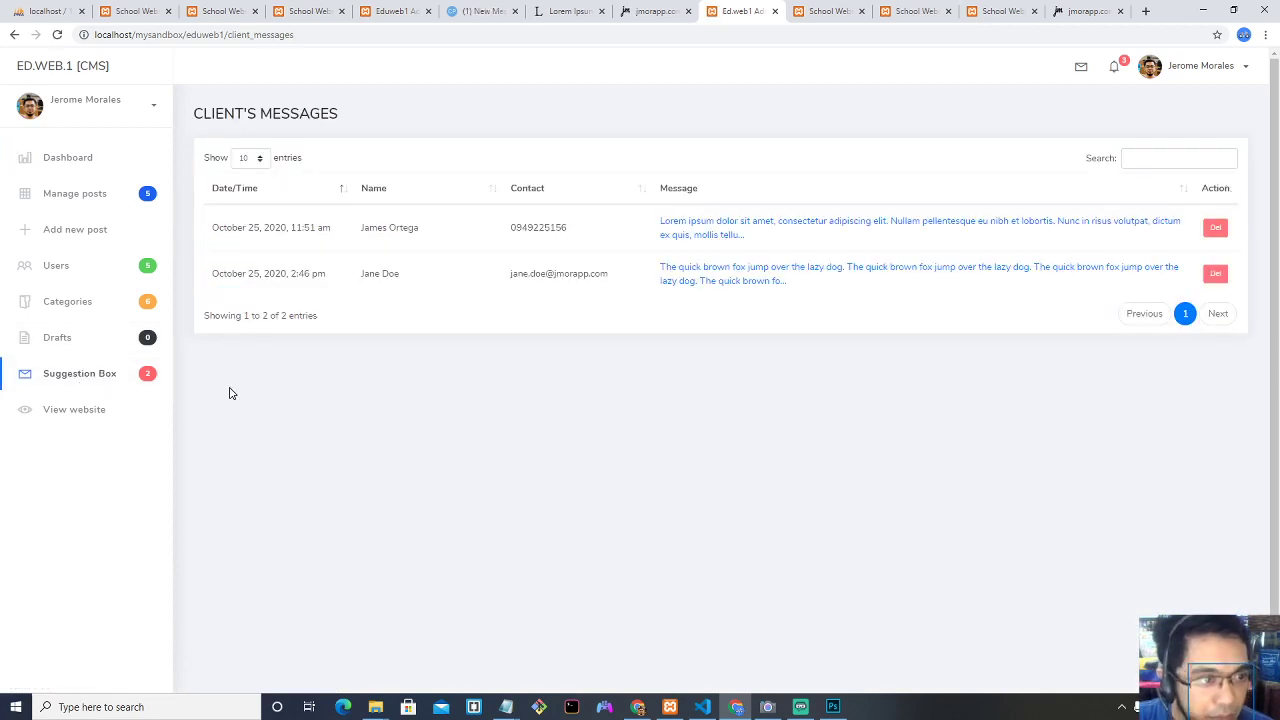
Step: Highlight the first message's formatted date and time (2020, 11:51), then go back to the Dashboard
{"action": "key", "text": "ctrl+plus"}
{"action": "key", "text": "ctrl+plus"}
{"action": "left_click_drag", "start_coordinate": [280, 264], "coordinate": [323, 289]}
{"action": "left_click", "coordinate": [333, 283]}
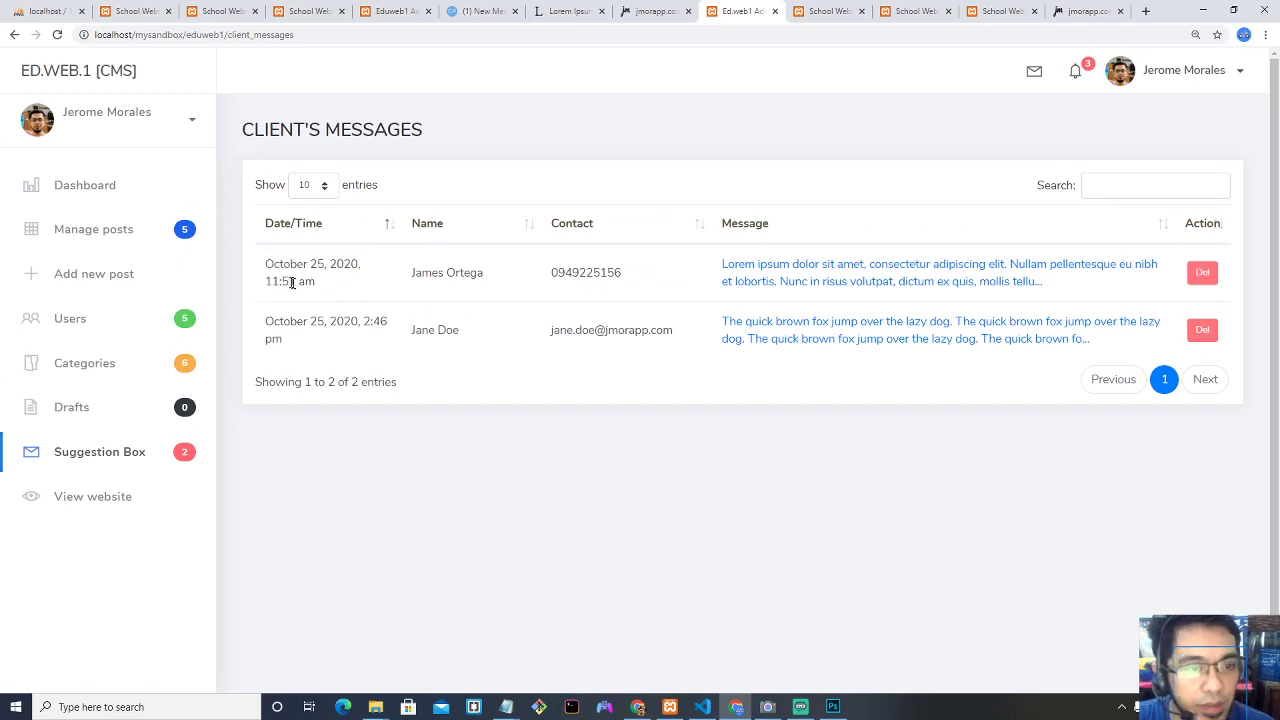
{"action": "double_click", "coordinate": [340, 264]}
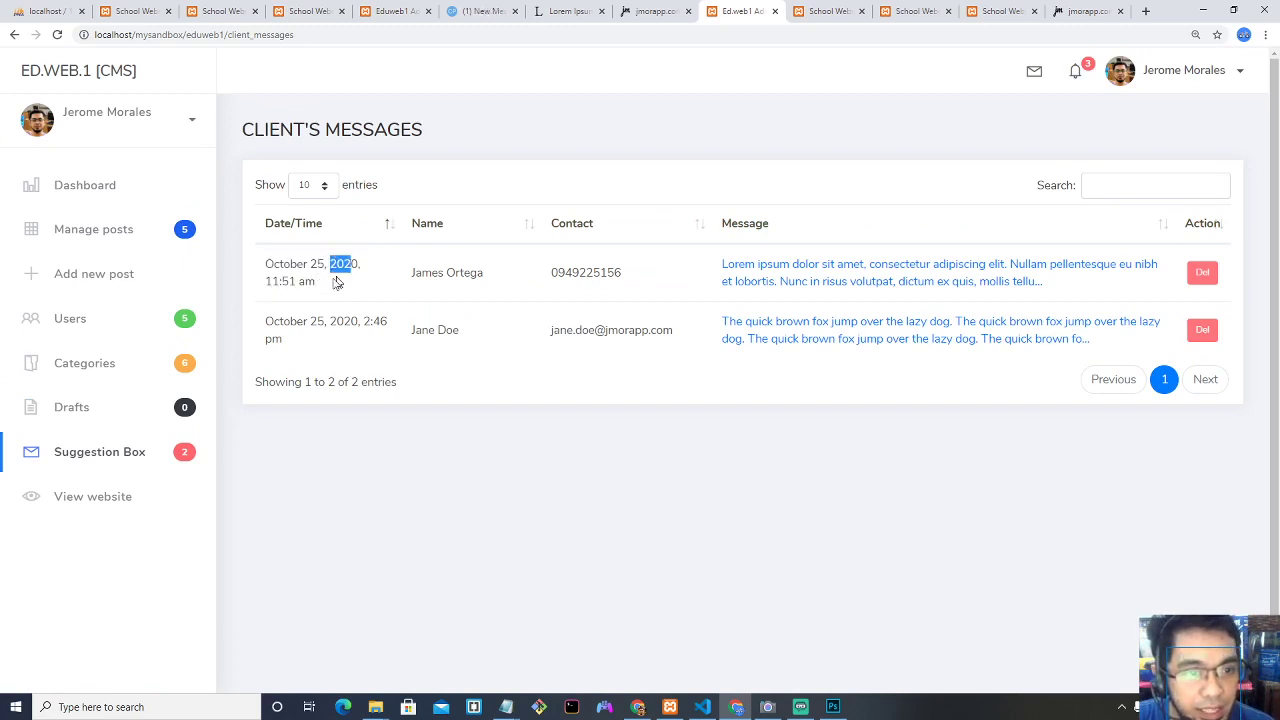
{"action": "left_click", "coordinate": [316, 286]}
{"action": "double_click", "coordinate": [288, 281]}
{"action": "left_click", "coordinate": [310, 283]}
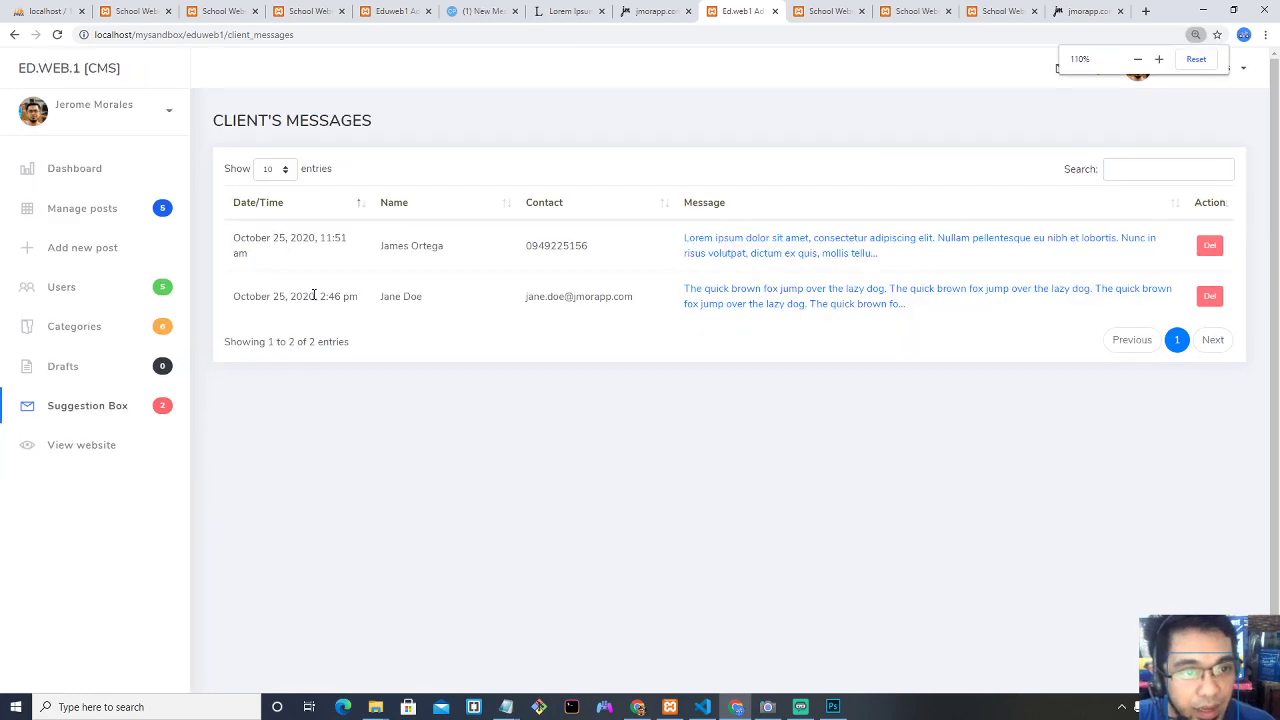
{"action": "key", "text": "ctrl+minus"}
{"action": "left_click", "coordinate": [90, 168]}
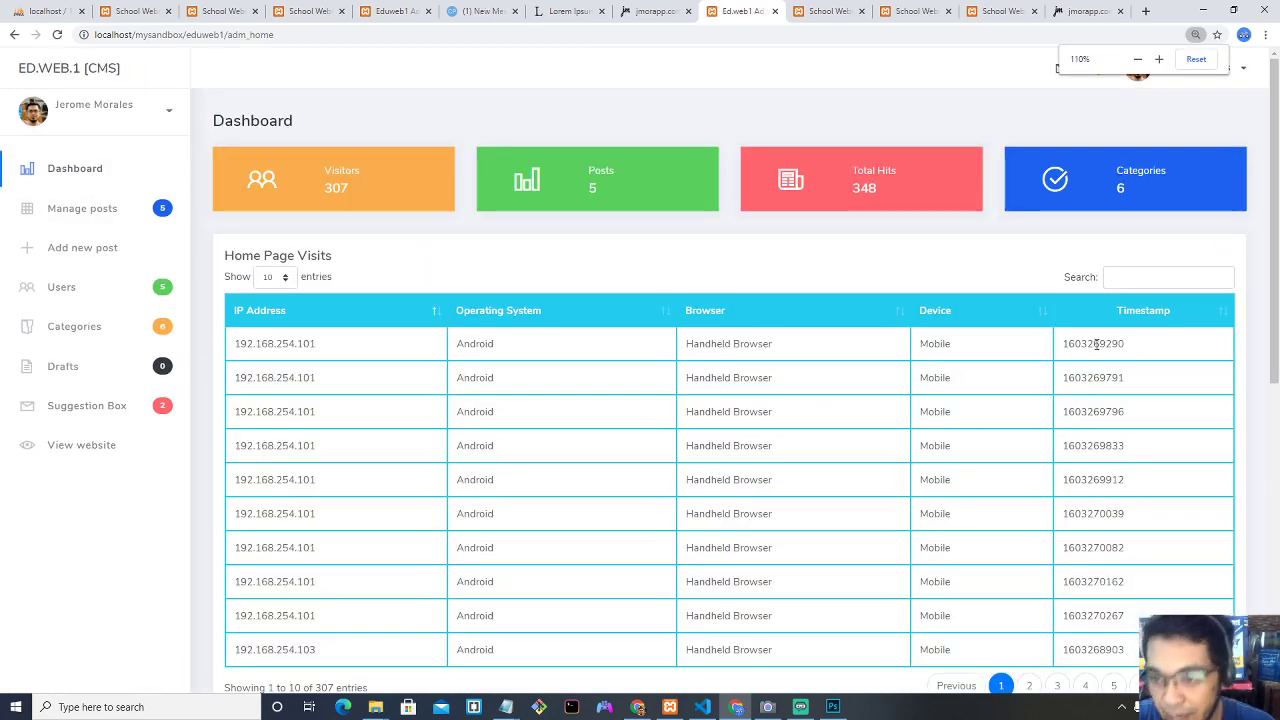
{"action": "double_click", "coordinate": [1094, 343]}
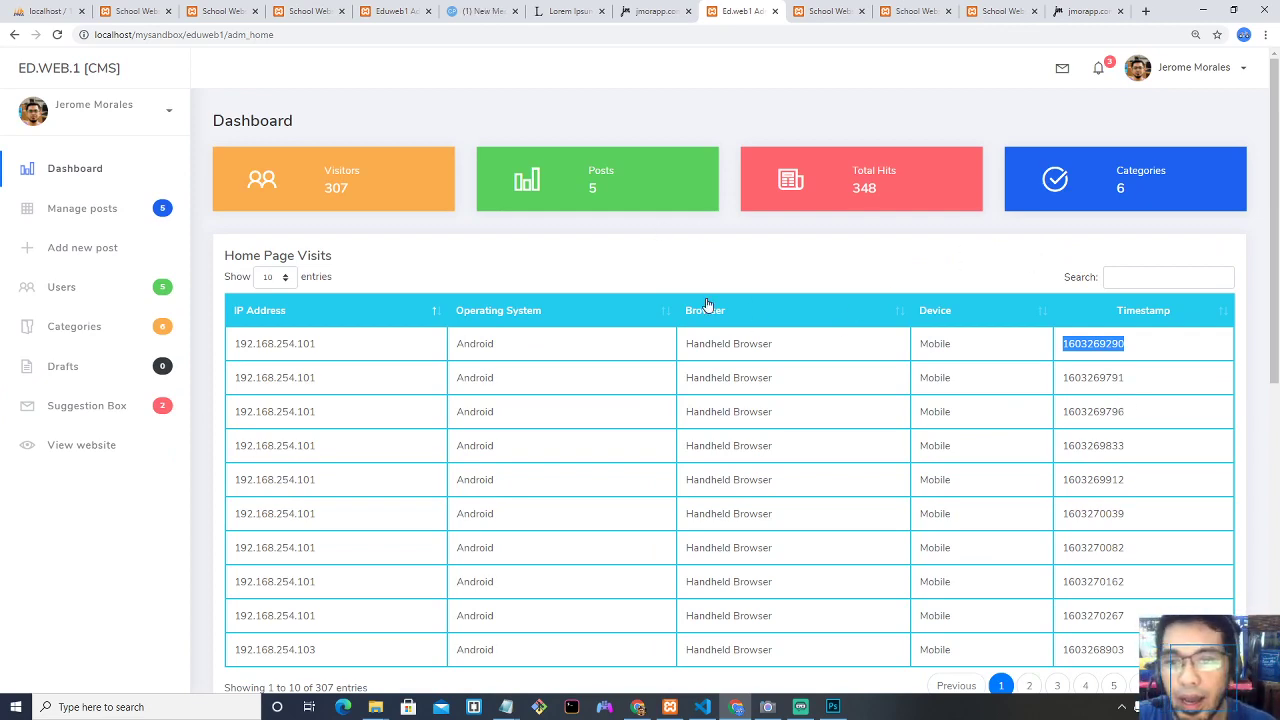
{"action": "left_click", "coordinate": [485, 340]}
{"action": "scroll", "coordinate": [513, 300], "scroll_direction": "down", "scroll_amount": 3}
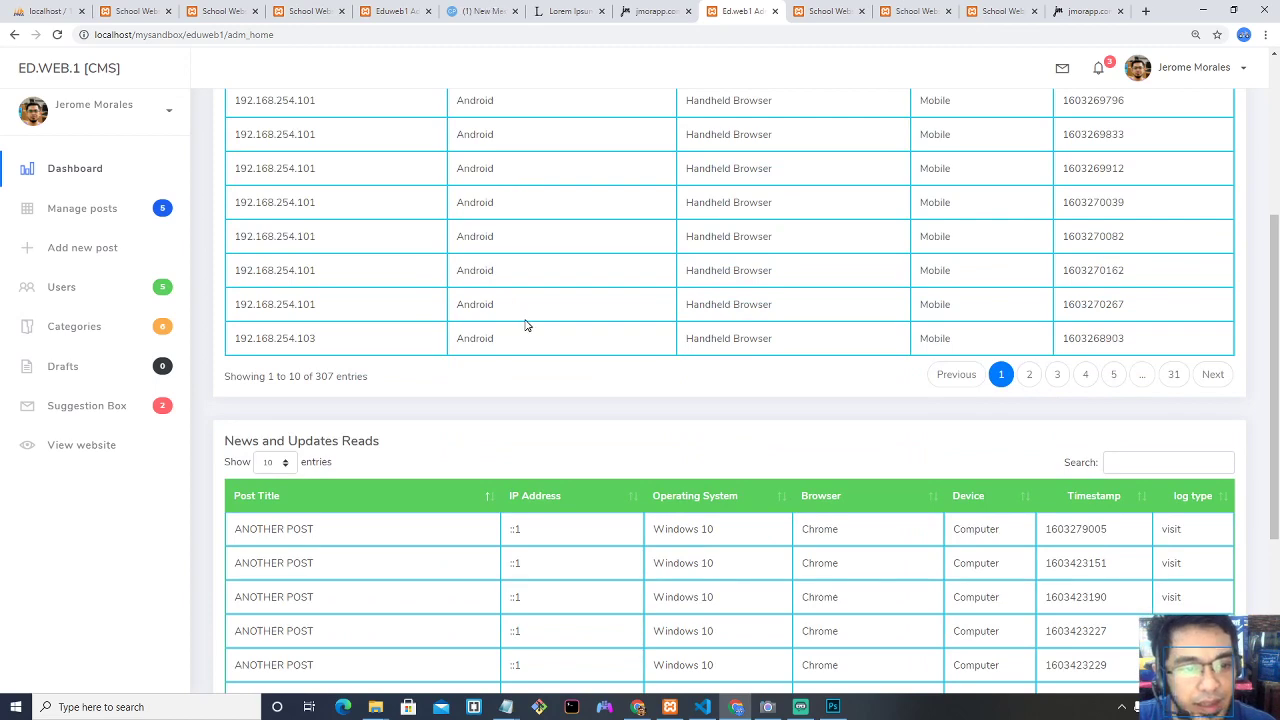
{"action": "scroll", "coordinate": [520, 320], "scroll_direction": "down", "scroll_amount": 3}
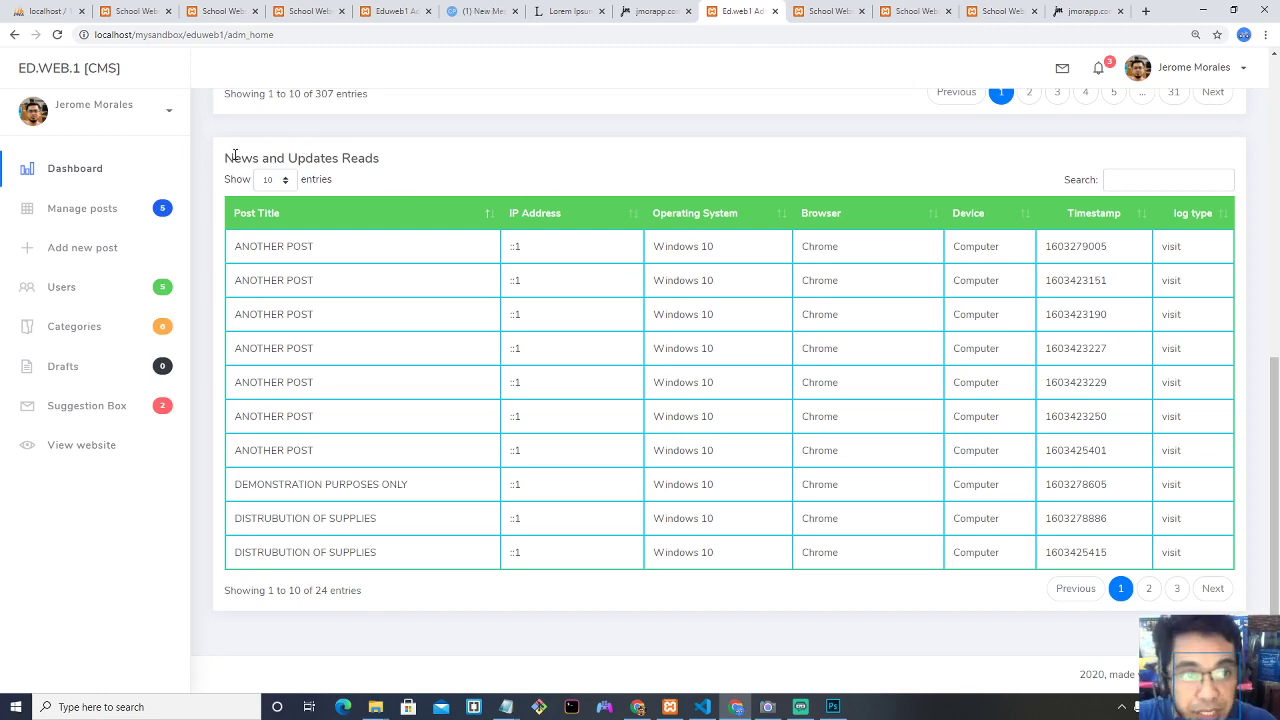
{"action": "left_click_drag", "start_coordinate": [232, 158], "coordinate": [408, 171]}
{"action": "left_click", "coordinate": [408, 171]}
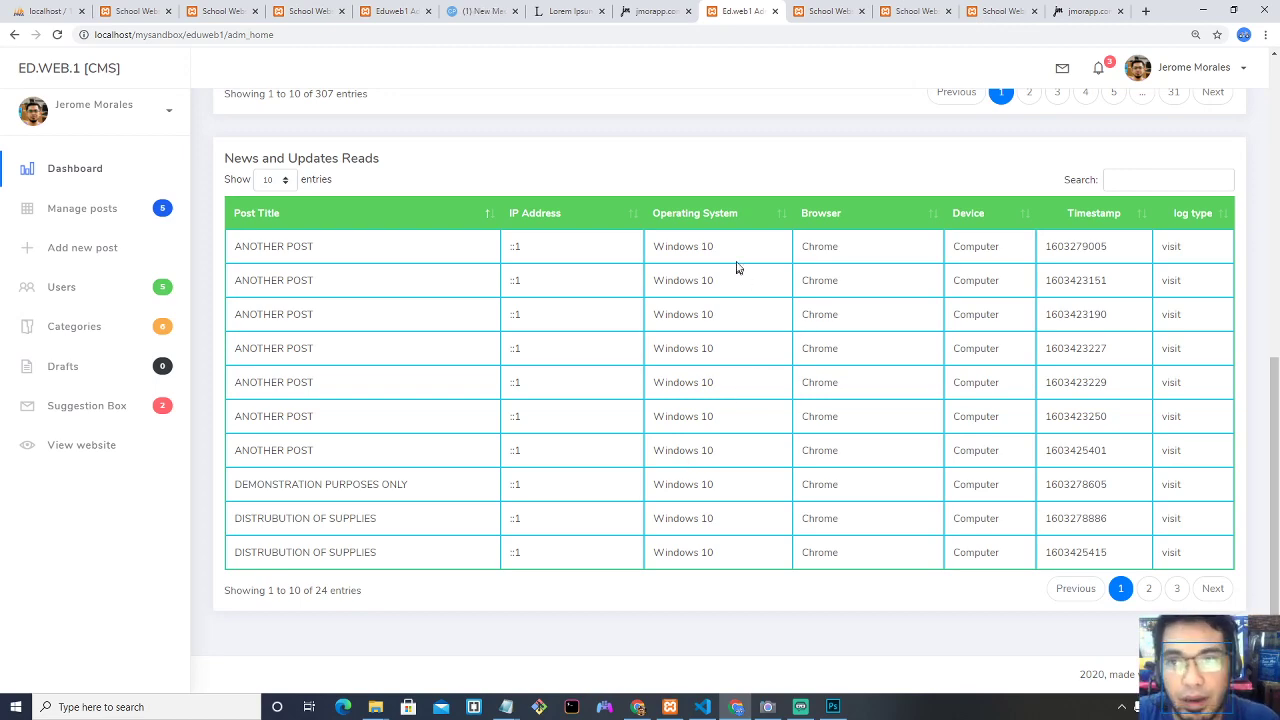
{"action": "left_click", "coordinate": [1003, 12]}
Step: Reload the school homepage and open Science Month Celebration, whose view count now reads 2
{"action": "scroll", "coordinate": [727, 241], "scroll_direction": "down", "scroll_amount": 3}
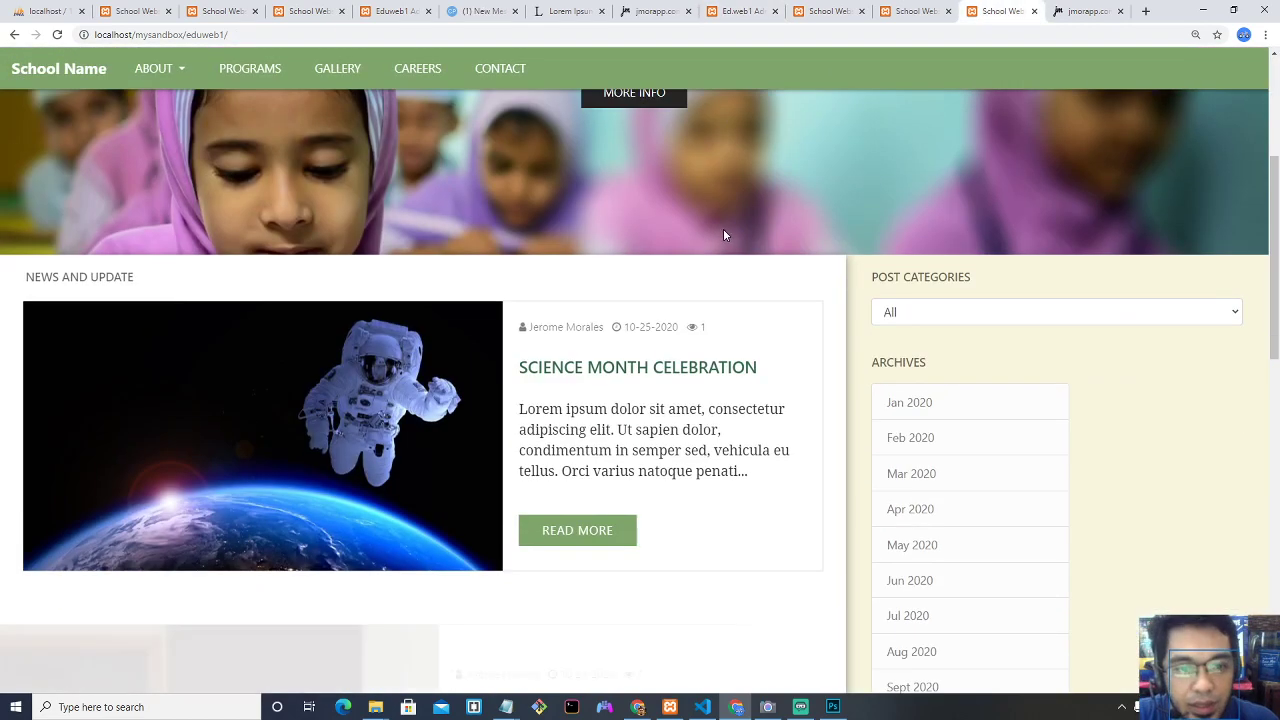
{"action": "key", "text": "F5"}
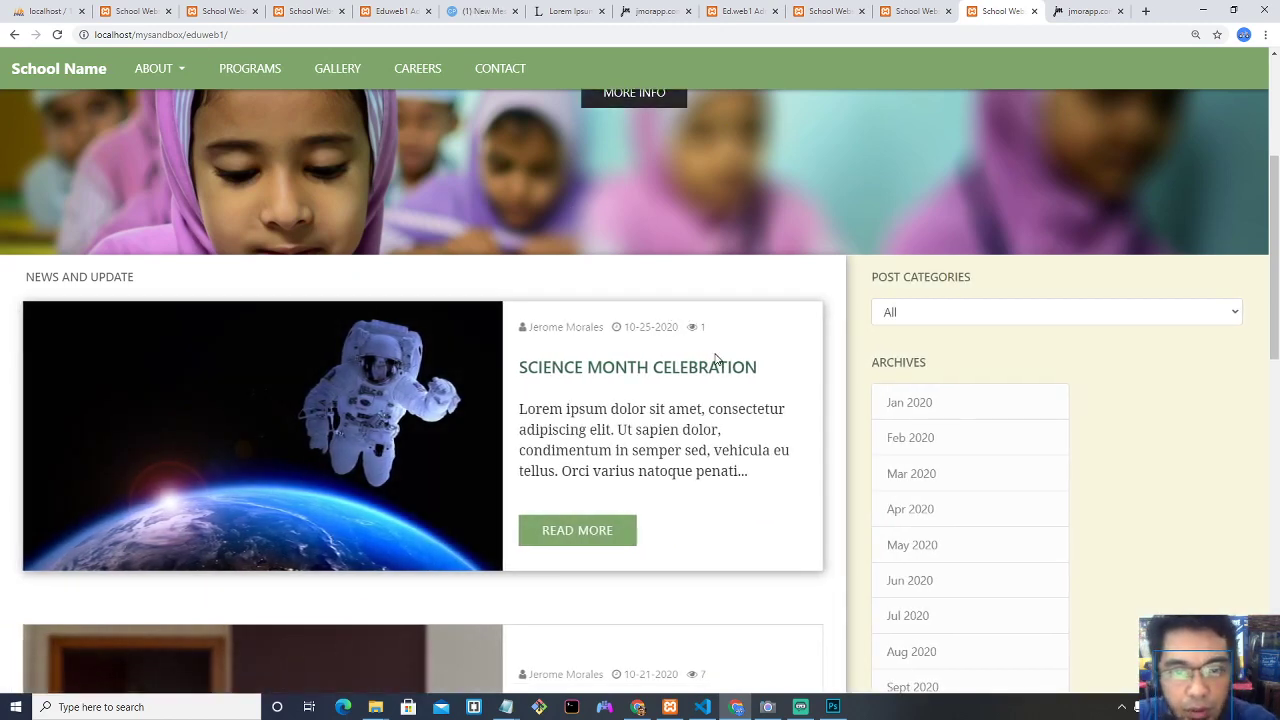
{"action": "key", "text": "ctrl+plus"}
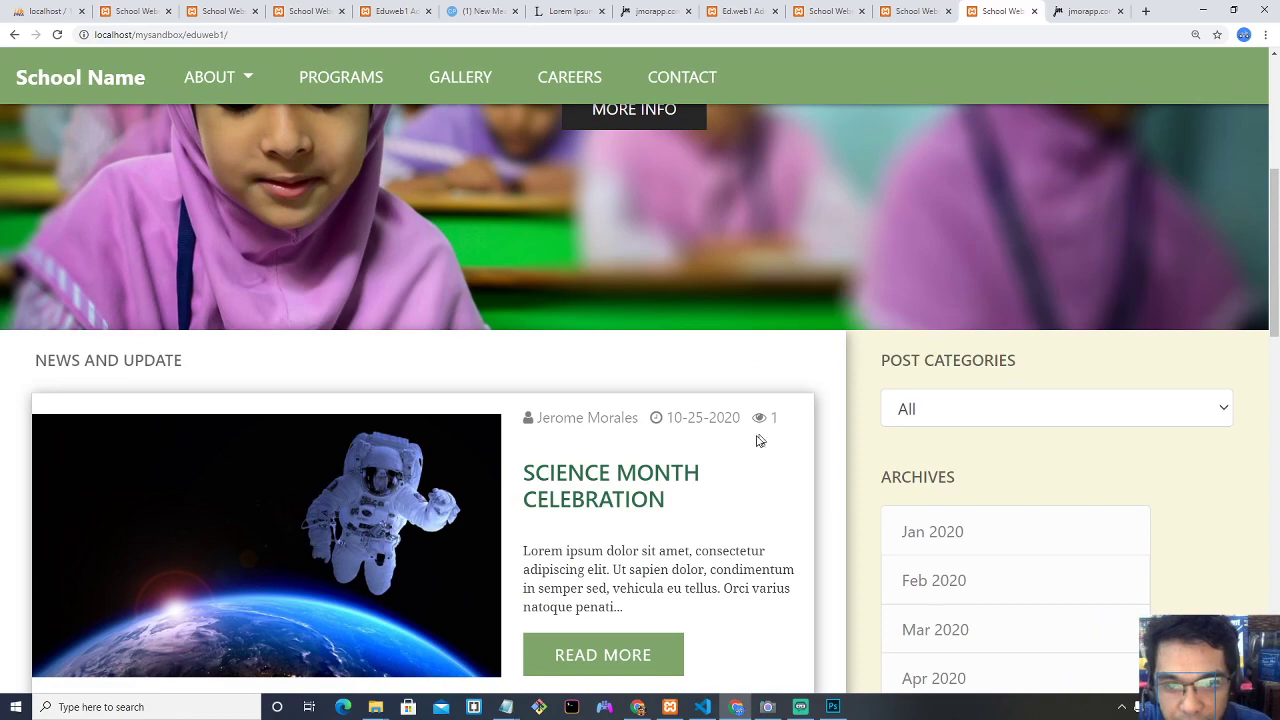
{"action": "left_click", "coordinate": [628, 660]}
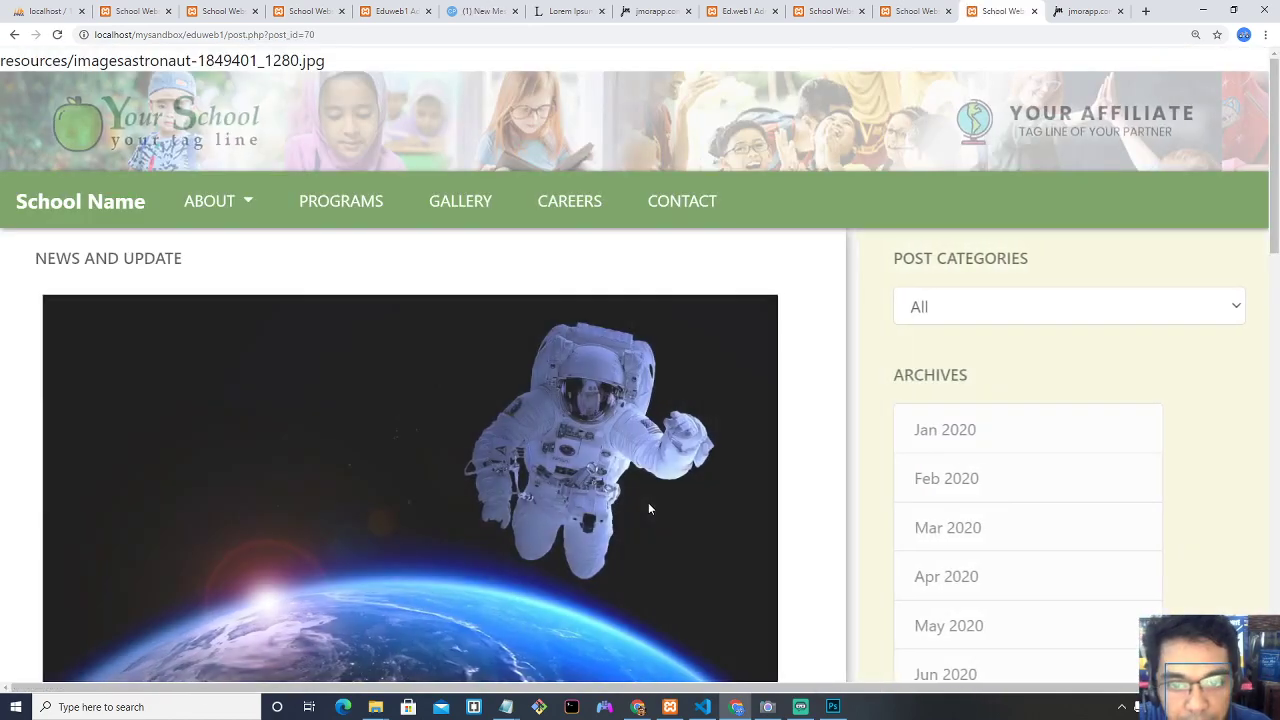
{"action": "key", "text": "ctrl+minus"}
{"action": "scroll", "coordinate": [638, 490], "scroll_direction": "down", "scroll_amount": 3}
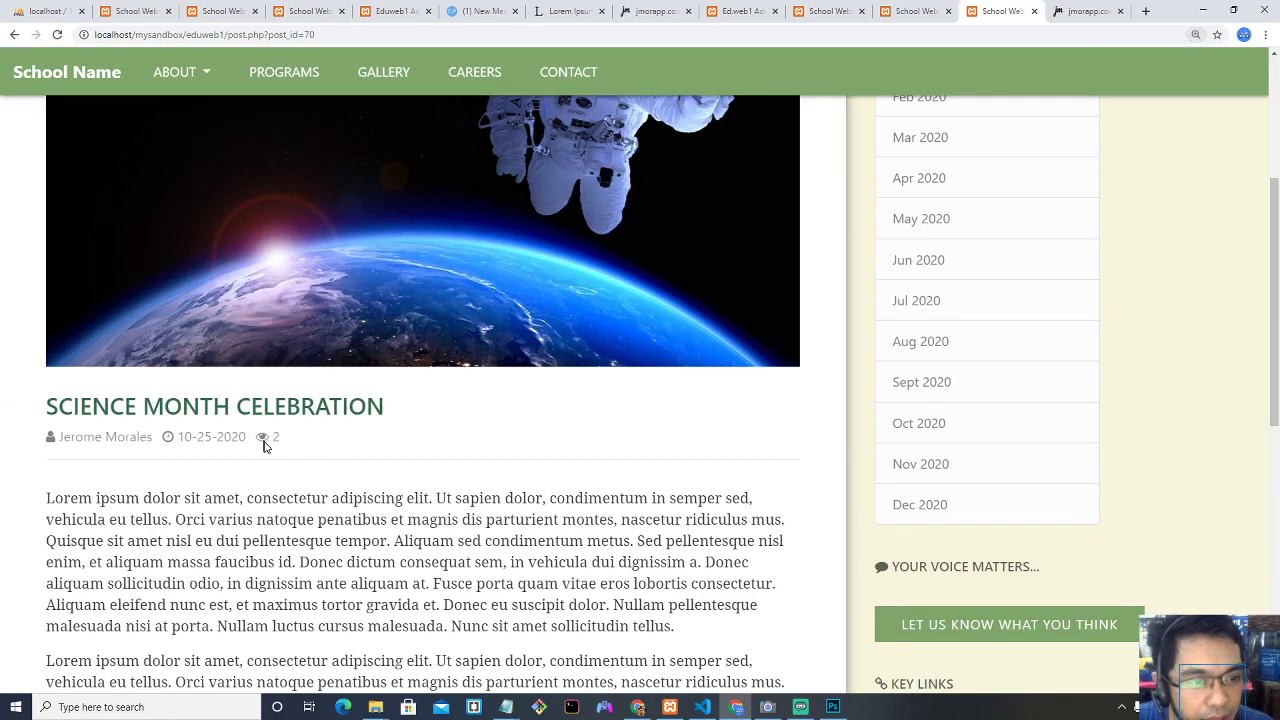
{"action": "key", "text": "ctrl+plus"}
{"action": "left_click_drag", "start_coordinate": [315, 427], "coordinate": [350, 425]}
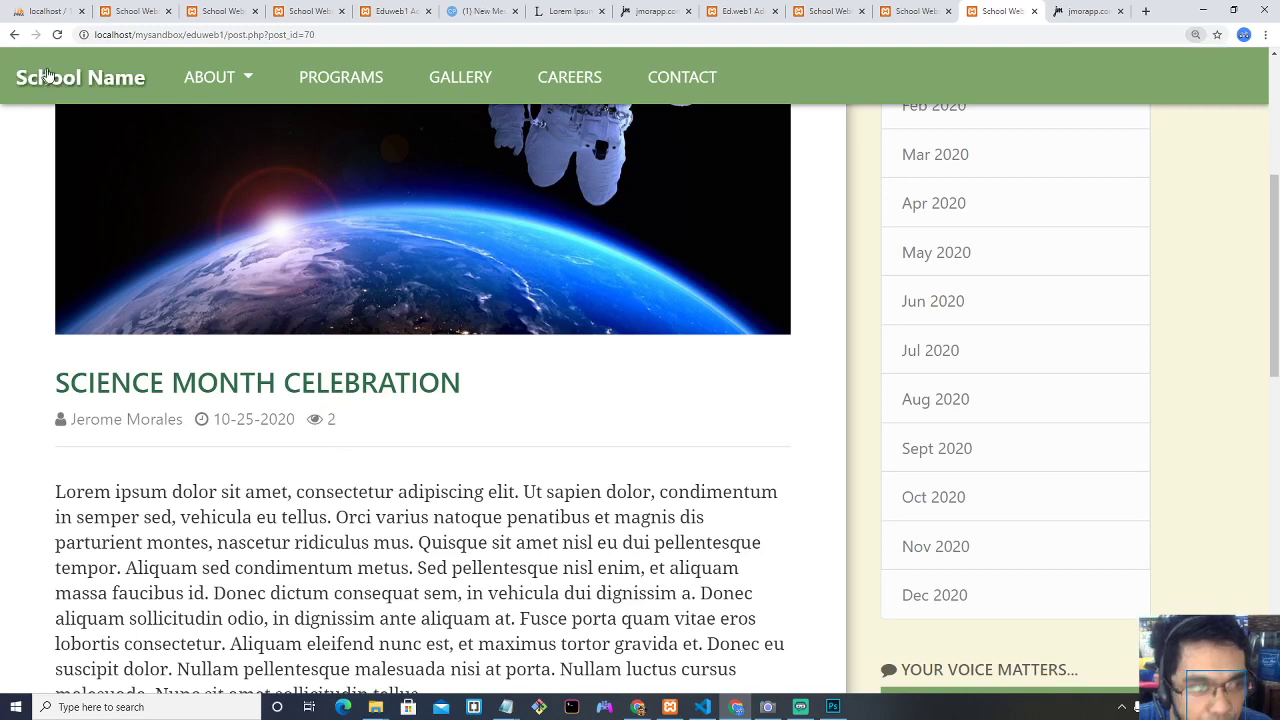
Step: Go back to the homepage, confirm the post card shows 2 views, and return to the CMS dashboard
{"action": "key", "text": "alt+Left"}
{"action": "scroll", "coordinate": [629, 386], "scroll_direction": "down", "scroll_amount": 5}
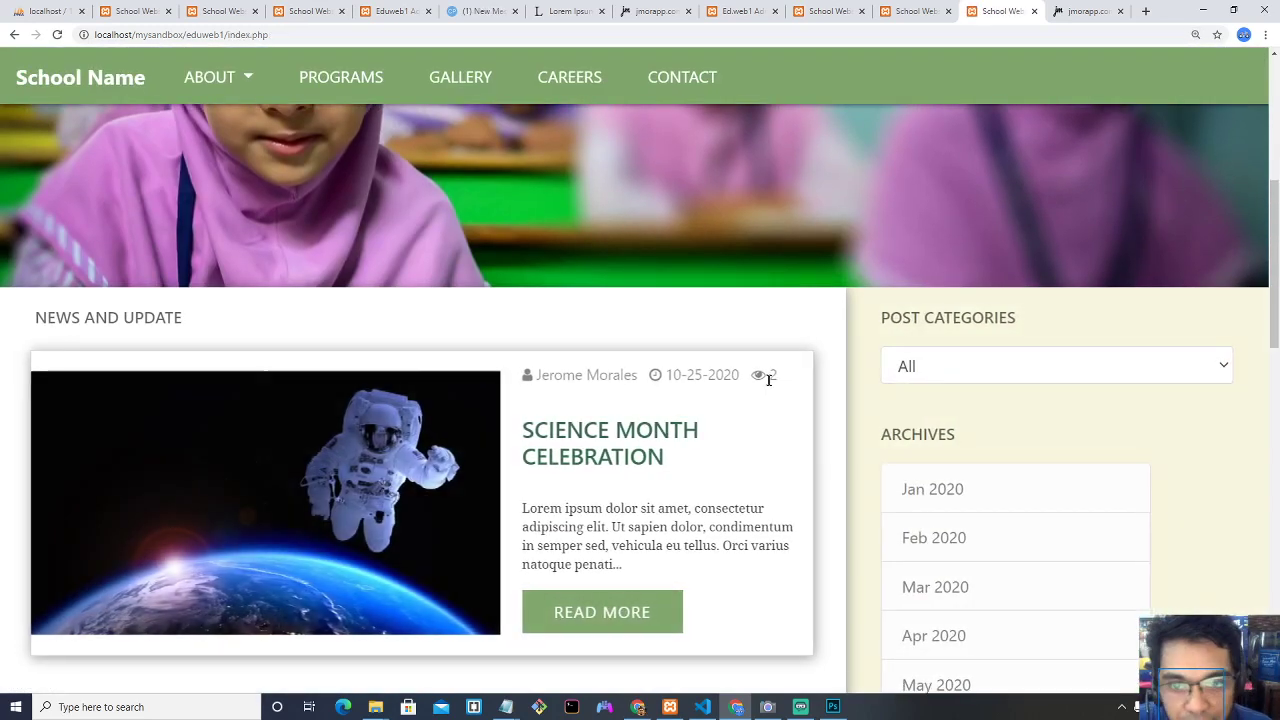
{"action": "double_click", "coordinate": [786, 377]}
{"action": "left_click", "coordinate": [766, 397]}
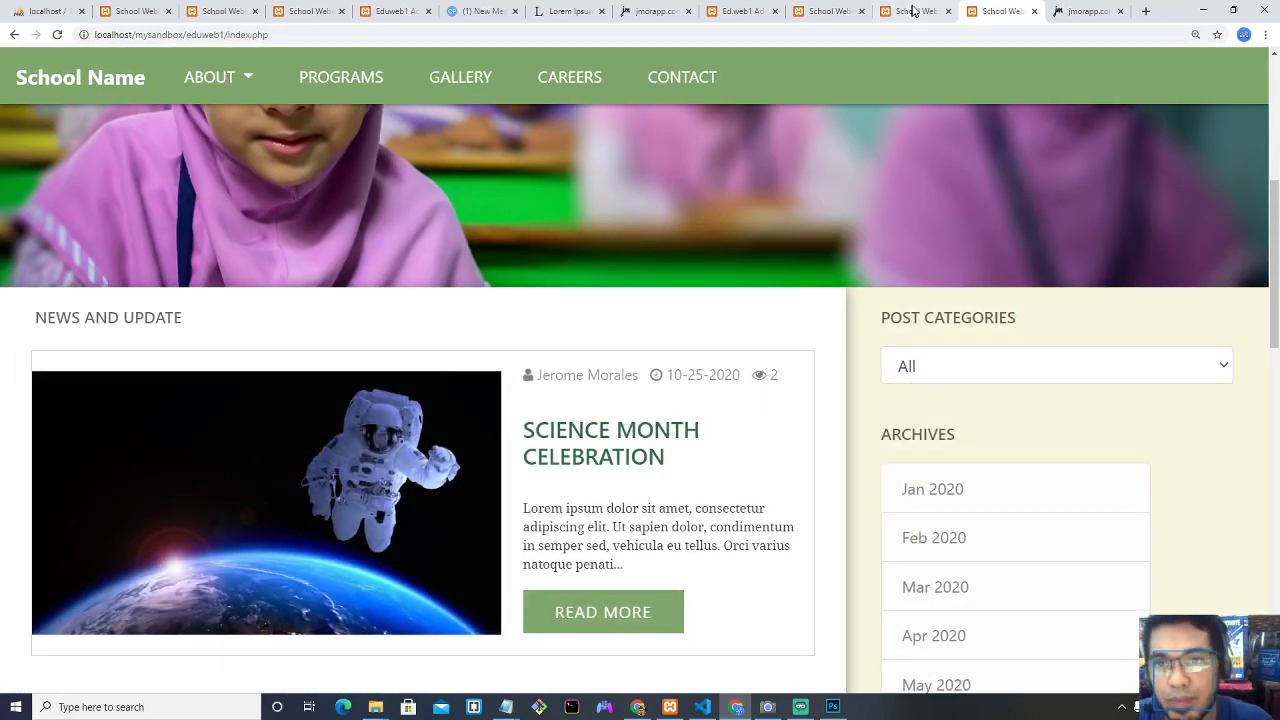
{"action": "left_click", "coordinate": [915, 11]}
{"action": "left_click", "coordinate": [829, 11]}
{"action": "left_click", "coordinate": [745, 11]}
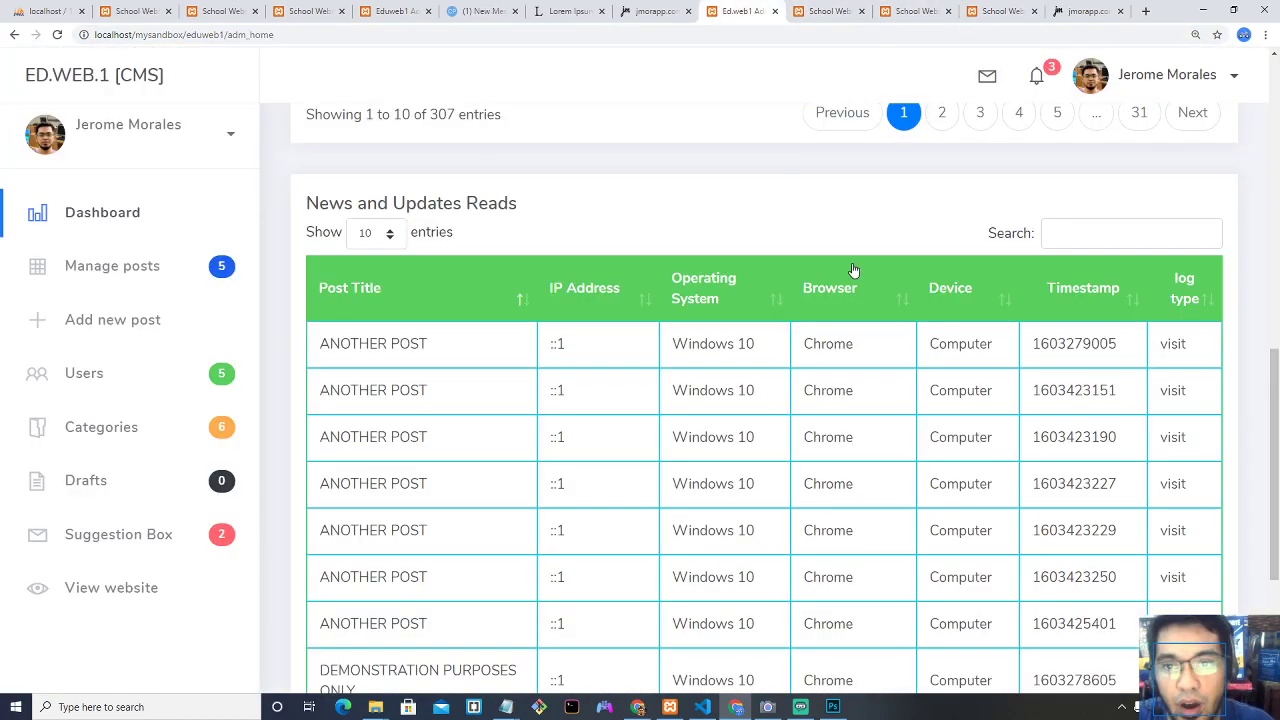
Step: Page through the Home Page Visits log: pages 2–5, the last page, then pages 30 and 29
{"action": "key", "text": "ctrl+minus"}
{"action": "key", "text": "ctrl+minus"}
{"action": "key", "text": "ctrl+minus"}
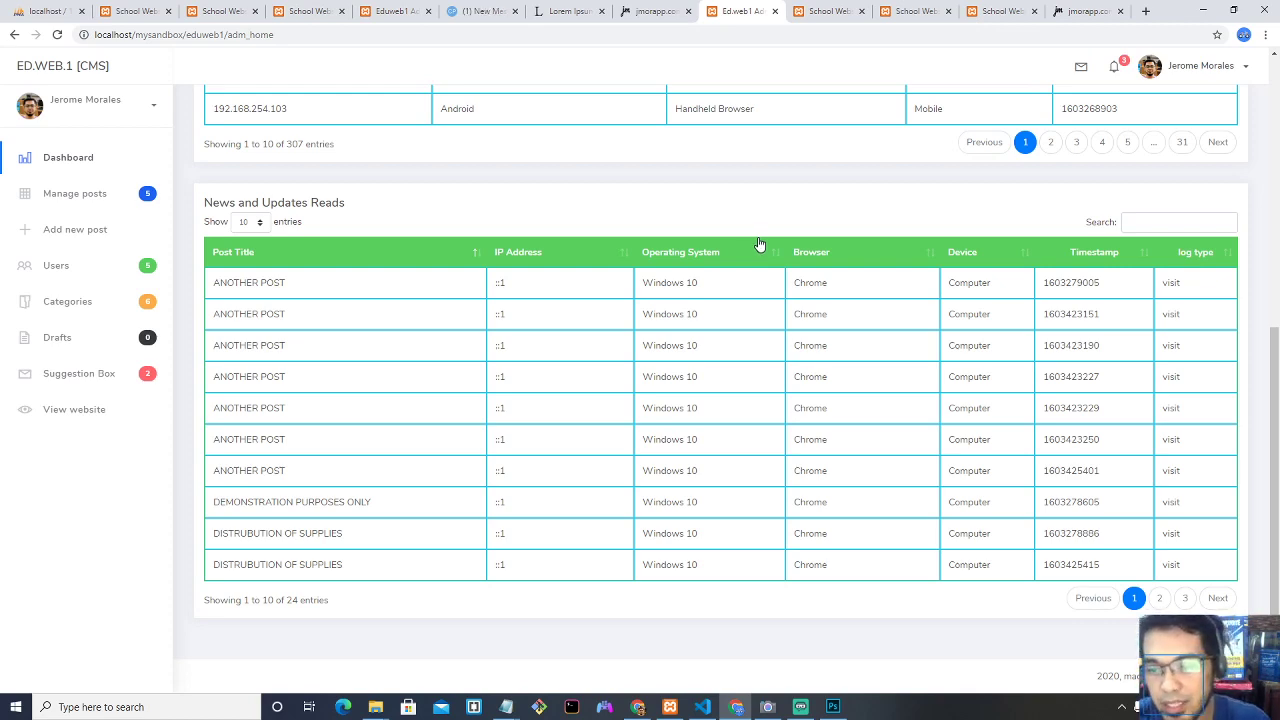
{"action": "scroll", "coordinate": [871, 371], "scroll_direction": "up", "scroll_amount": 3}
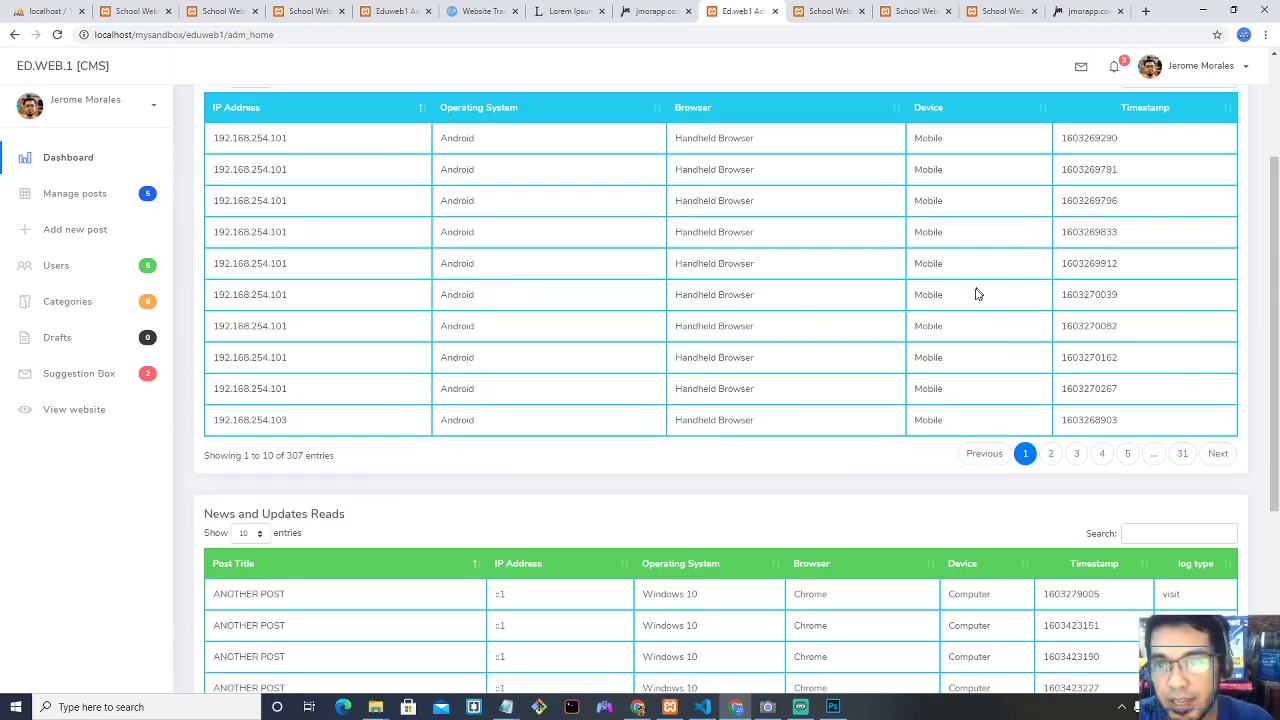
{"action": "left_click", "coordinate": [1051, 454]}
{"action": "scroll", "coordinate": [914, 423], "scroll_direction": "up", "scroll_amount": 2}
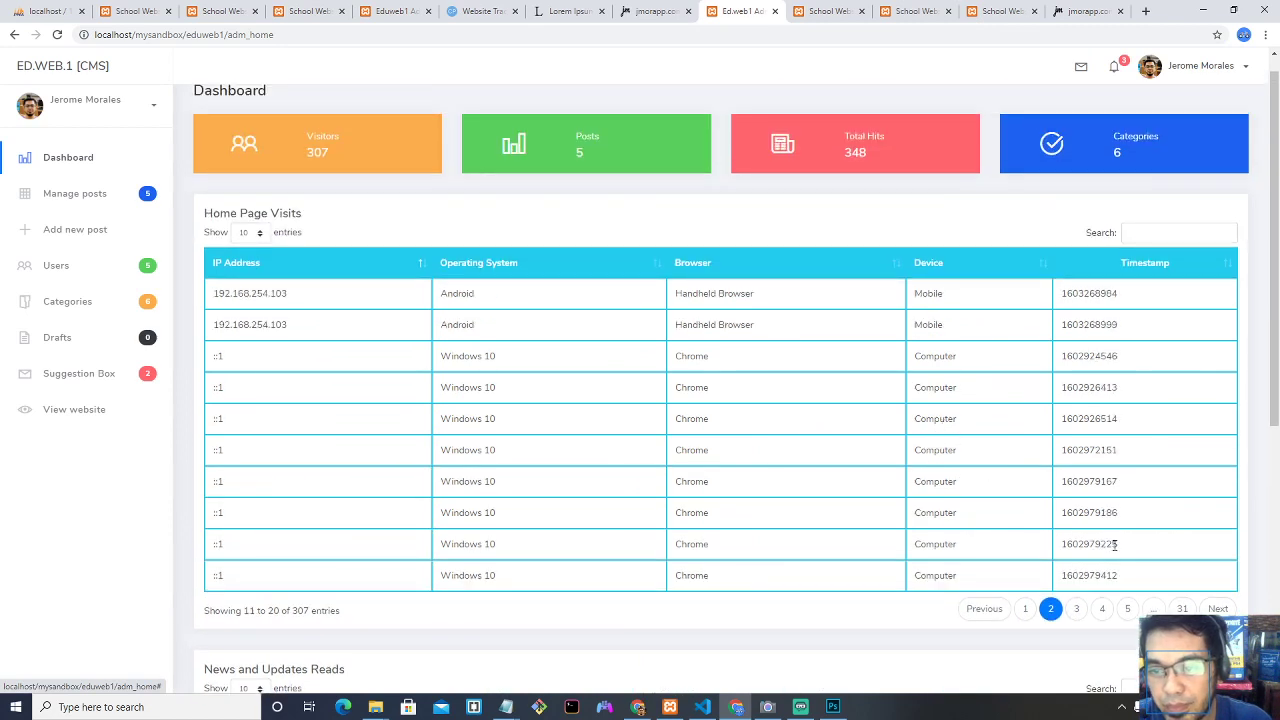
{"action": "left_click", "coordinate": [1076, 609]}
{"action": "left_click", "coordinate": [1103, 609]}
{"action": "left_click", "coordinate": [1127, 609]}
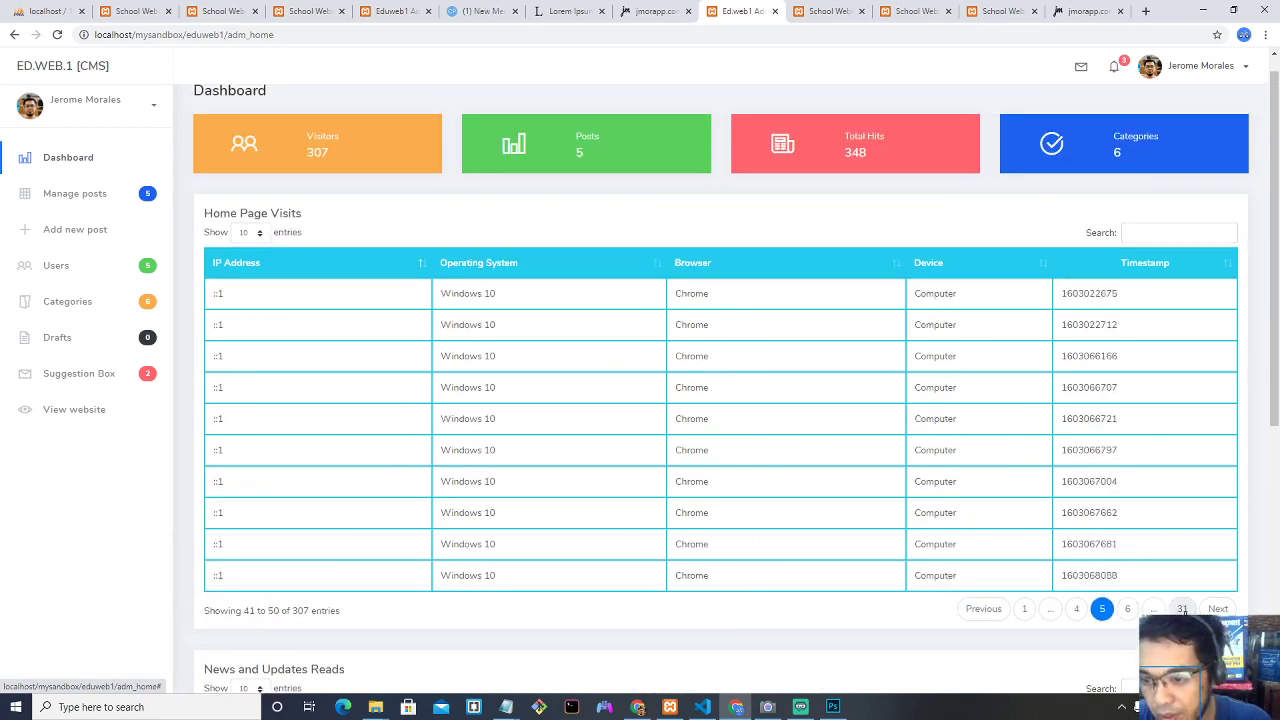
{"action": "left_click", "coordinate": [1182, 609]}
{"action": "left_click", "coordinate": [962, 515]}
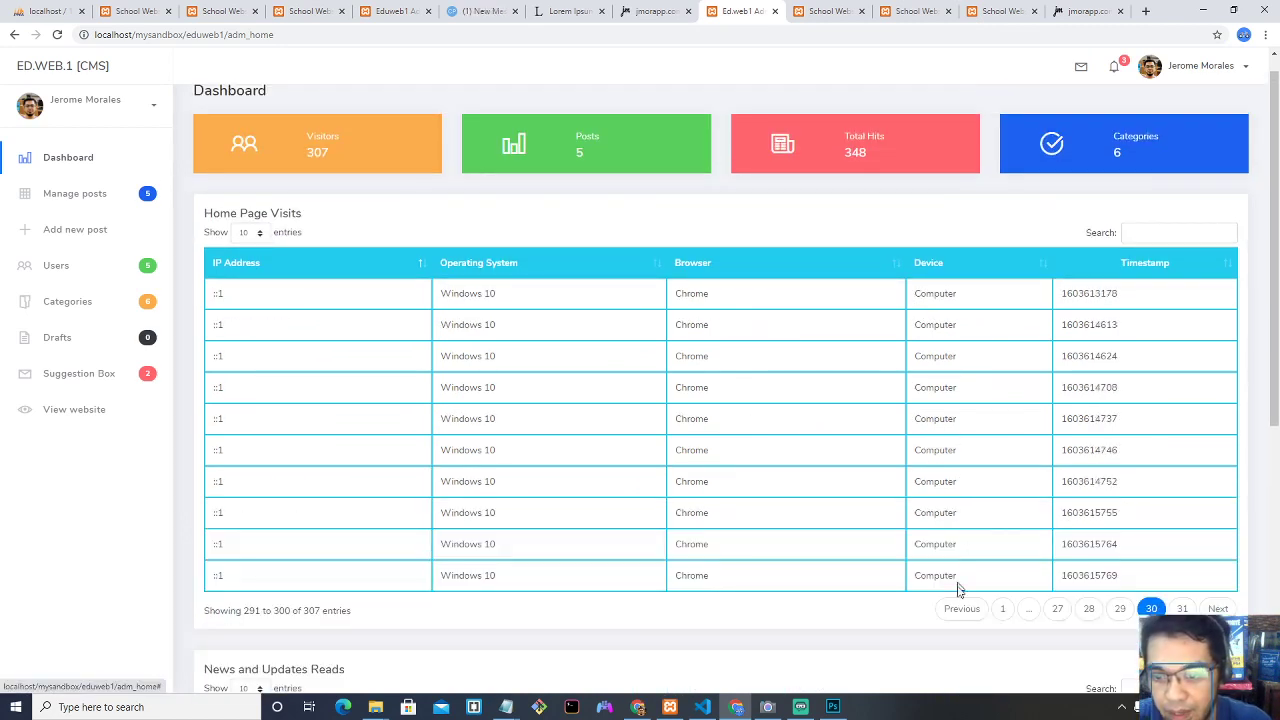
{"action": "left_click", "coordinate": [962, 608]}
{"action": "scroll", "coordinate": [1007, 575], "scroll_direction": "down", "scroll_amount": 5}
Step: Show pages 2 and 3 of the News and Updates Reads log, then reload the dashboard
{"action": "left_click", "coordinate": [1217, 599]}
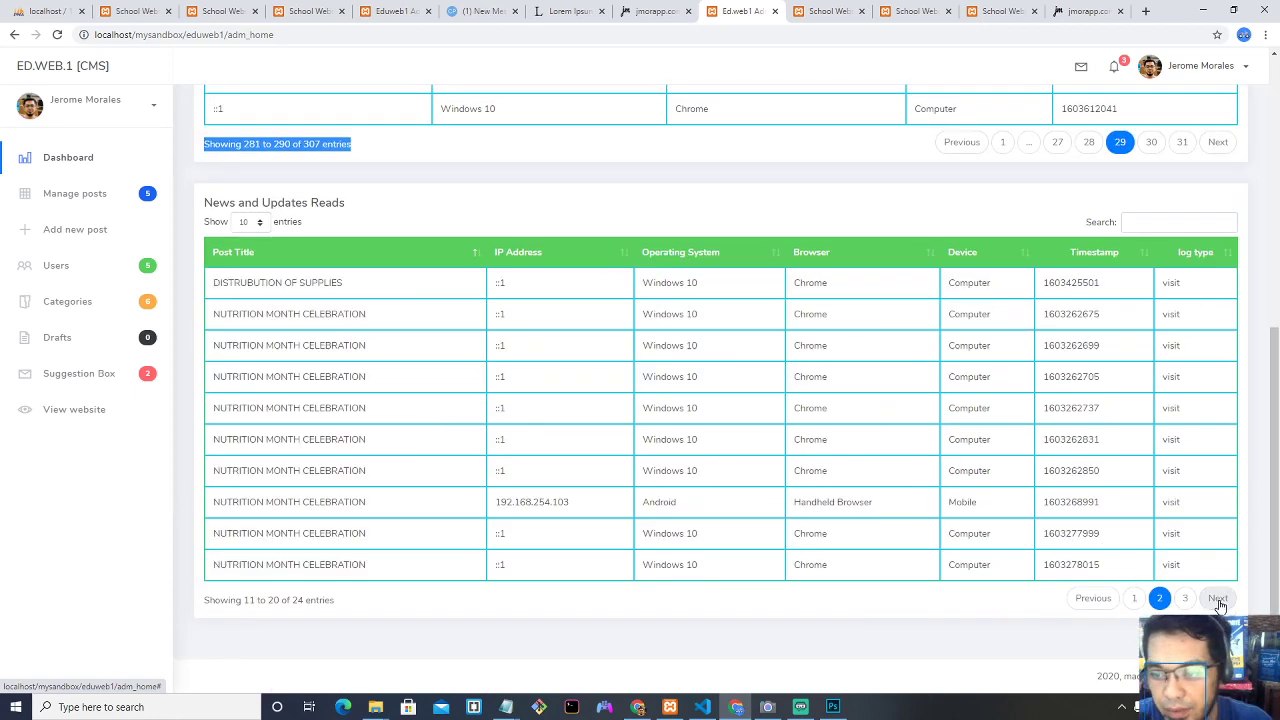
{"action": "left_click", "coordinate": [1218, 600]}
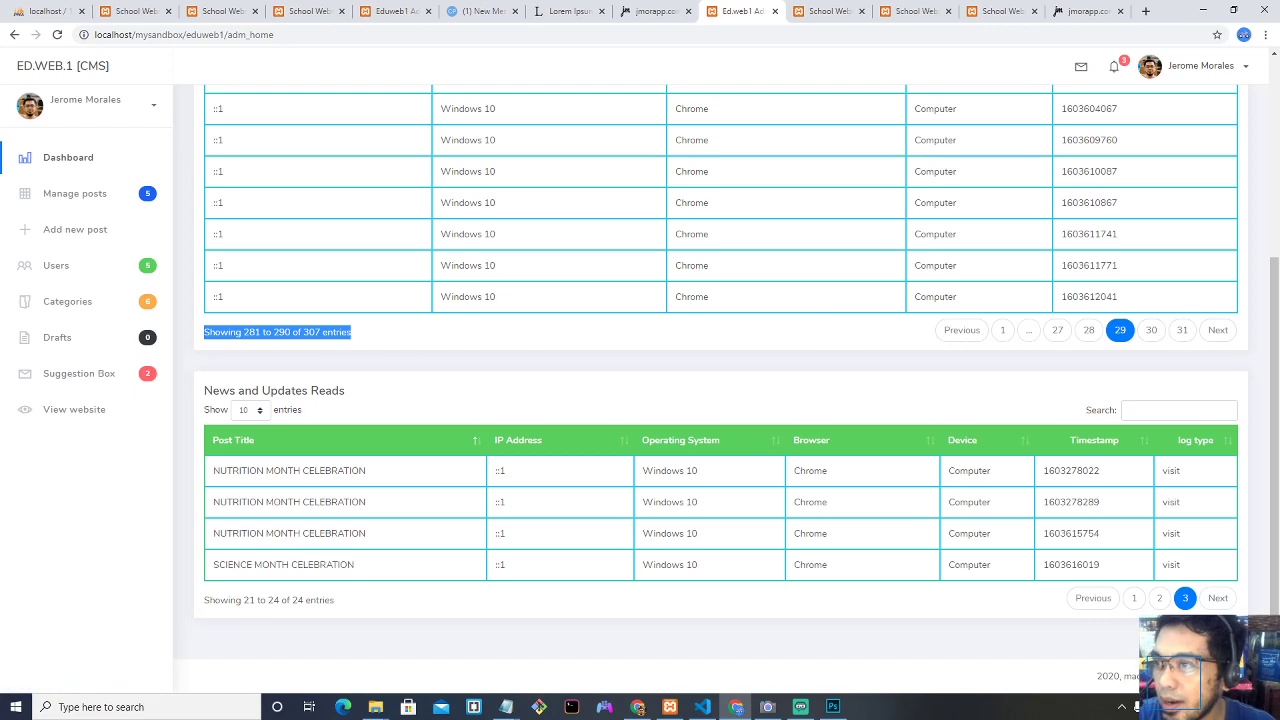
{"action": "left_click", "coordinate": [470, 357]}
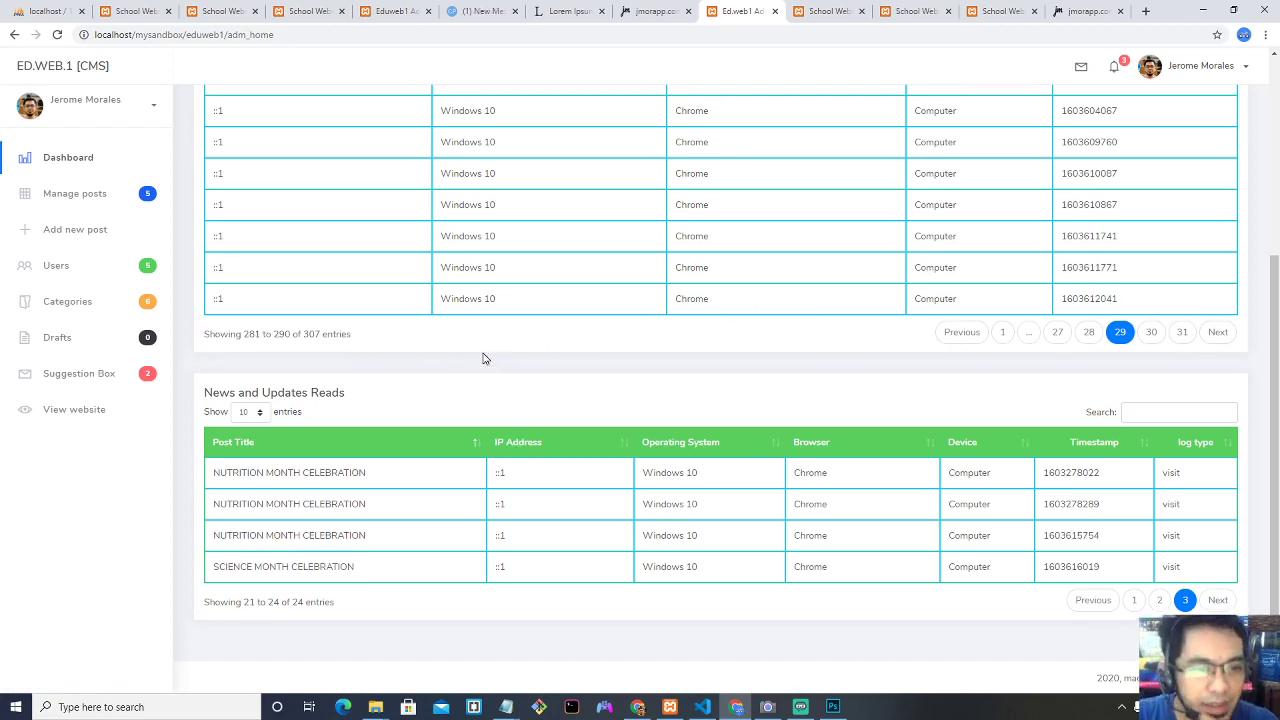
{"action": "scroll", "coordinate": [479, 345], "scroll_direction": "up", "scroll_amount": 3}
{"action": "scroll", "coordinate": [482, 345], "scroll_direction": "down", "scroll_amount": 3}
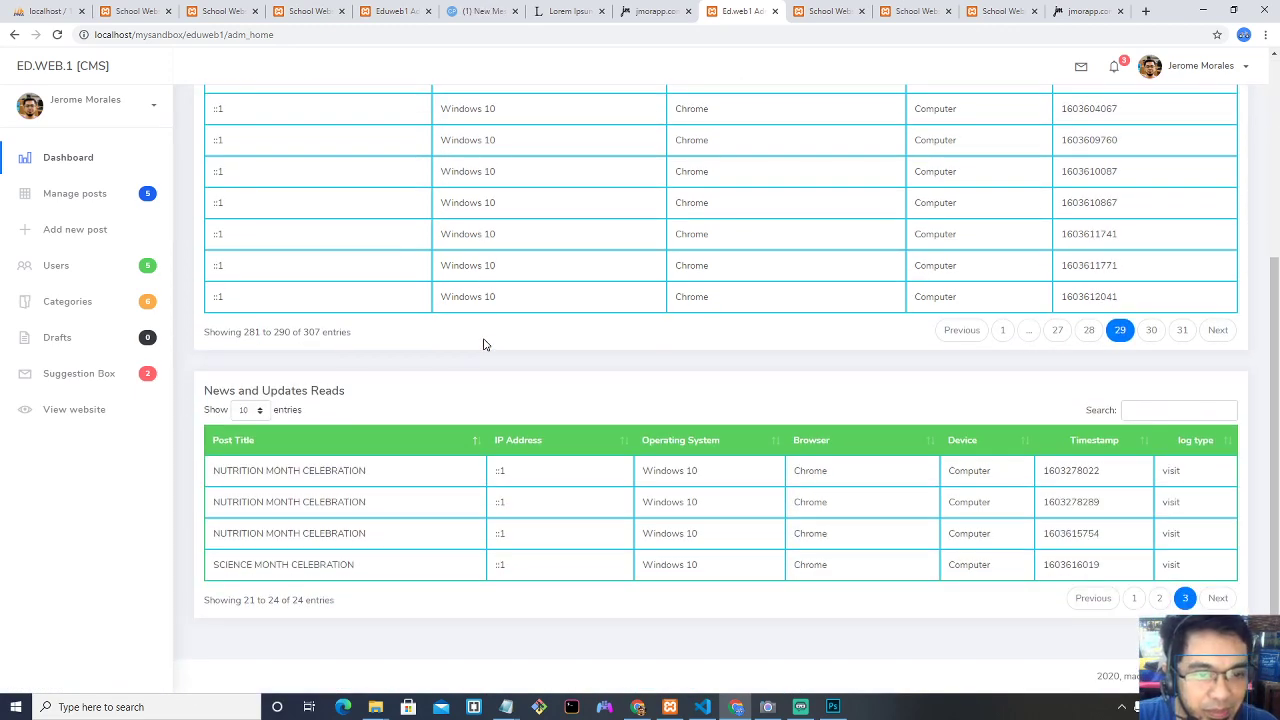
{"action": "key", "text": "F5"}
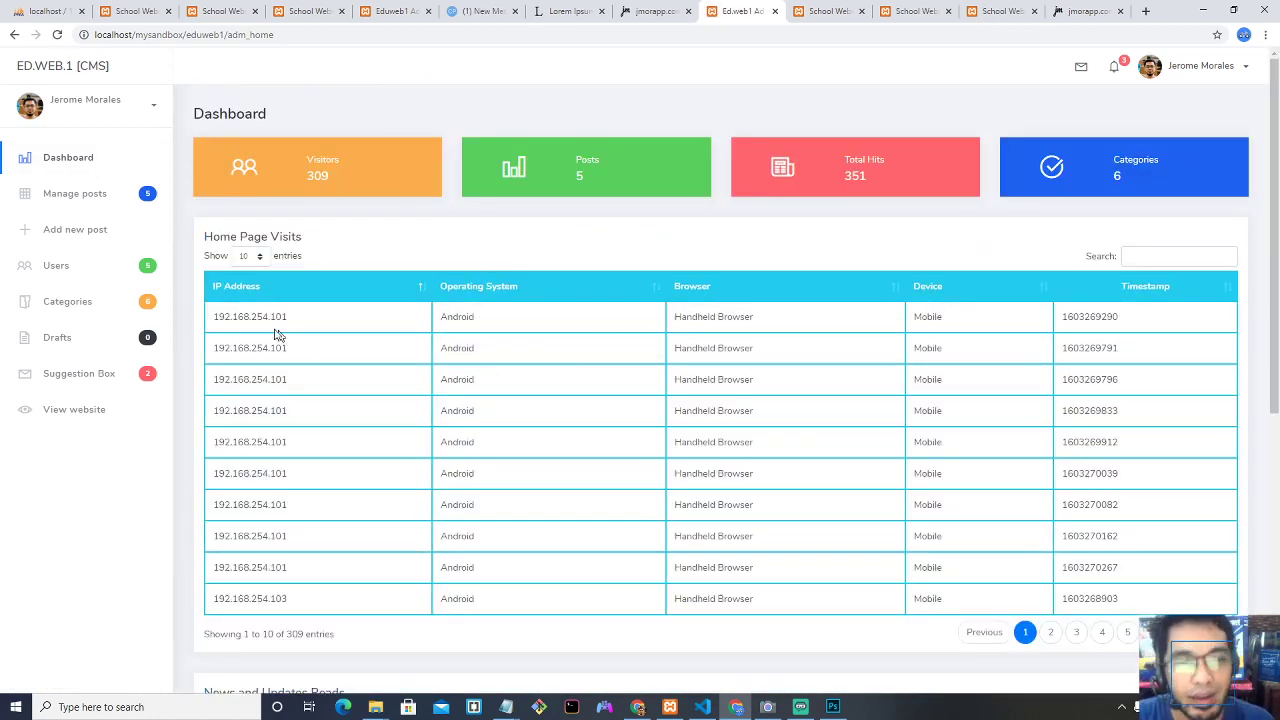
Step: Point out the first visit row's IP, system and browser, then switch to the CookiePro tracking article
{"action": "left_click_drag", "start_coordinate": [238, 317], "coordinate": [893, 341]}
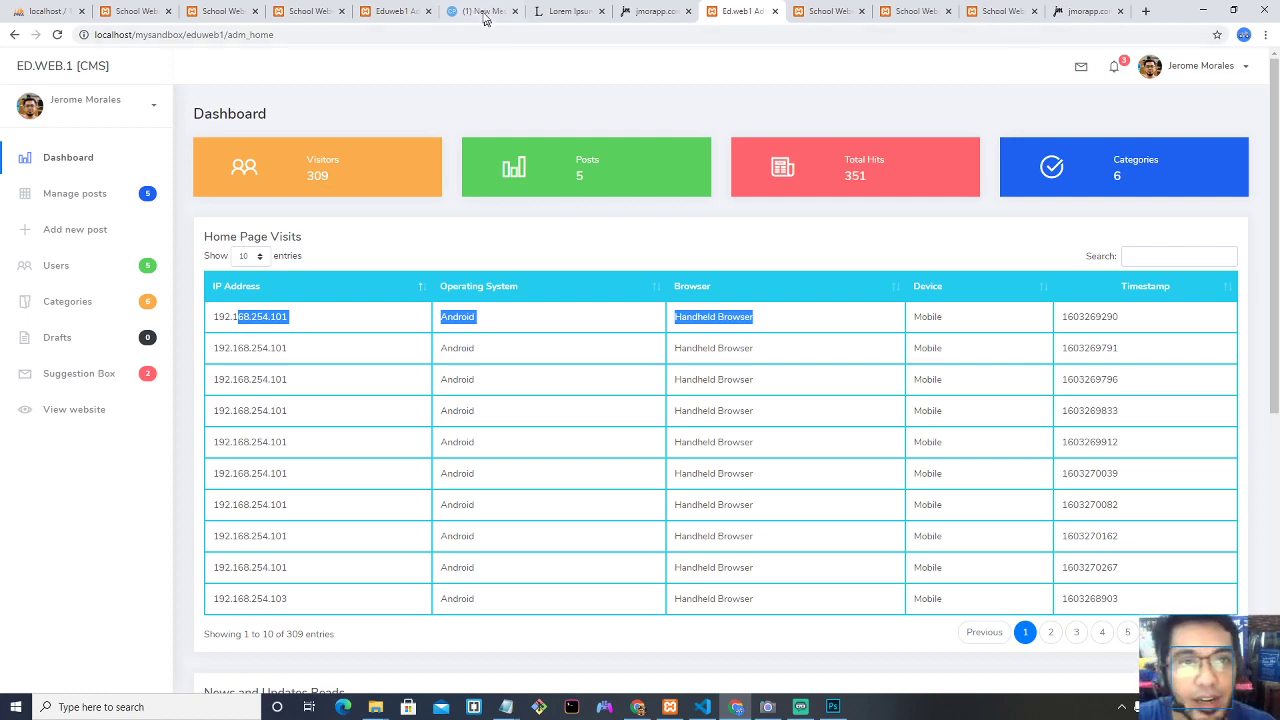
{"action": "left_click", "coordinate": [509, 236]}
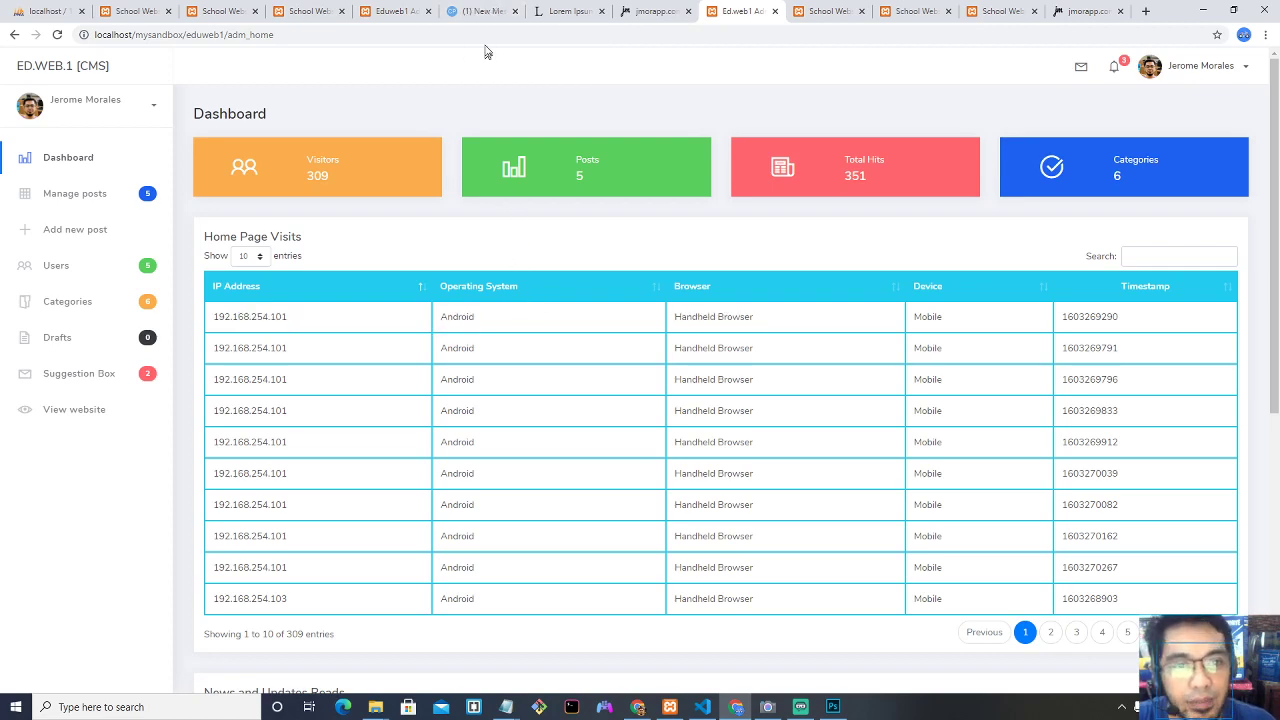
{"action": "left_click", "coordinate": [489, 14]}
{"action": "scroll", "coordinate": [755, 264], "scroll_direction": "down", "scroll_amount": 3}
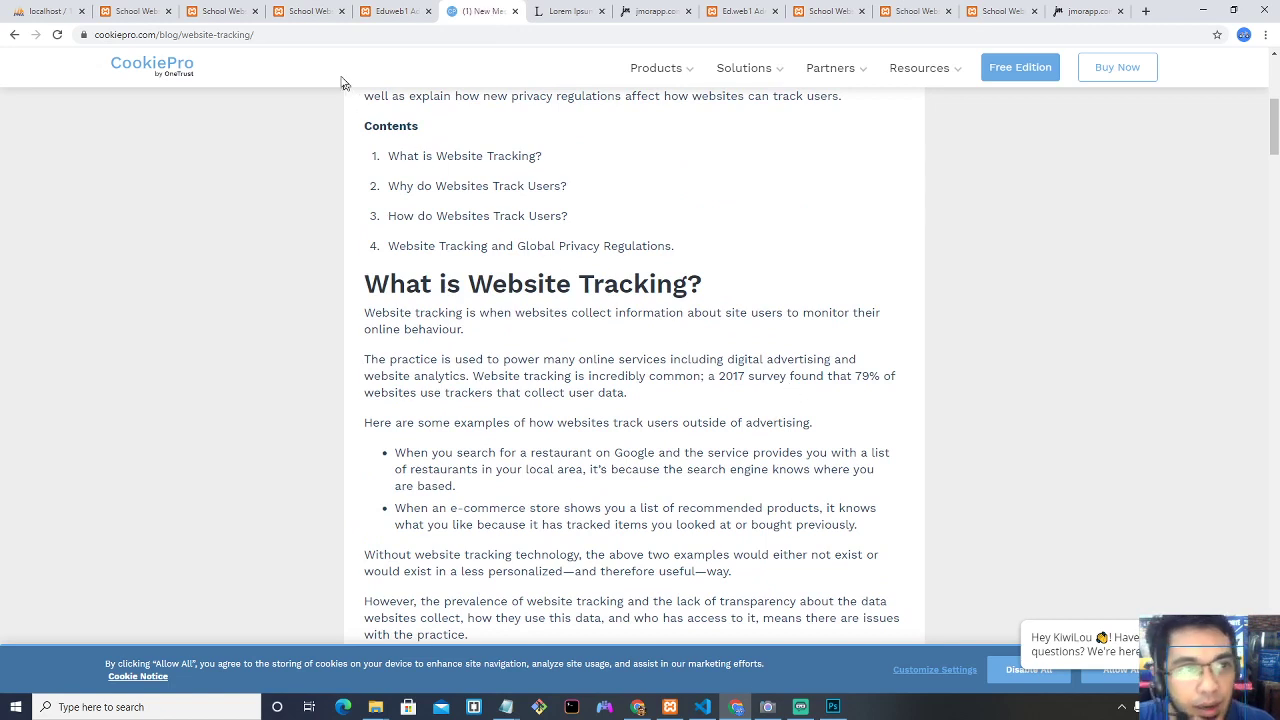
{"action": "left_click", "coordinate": [320, 40]}
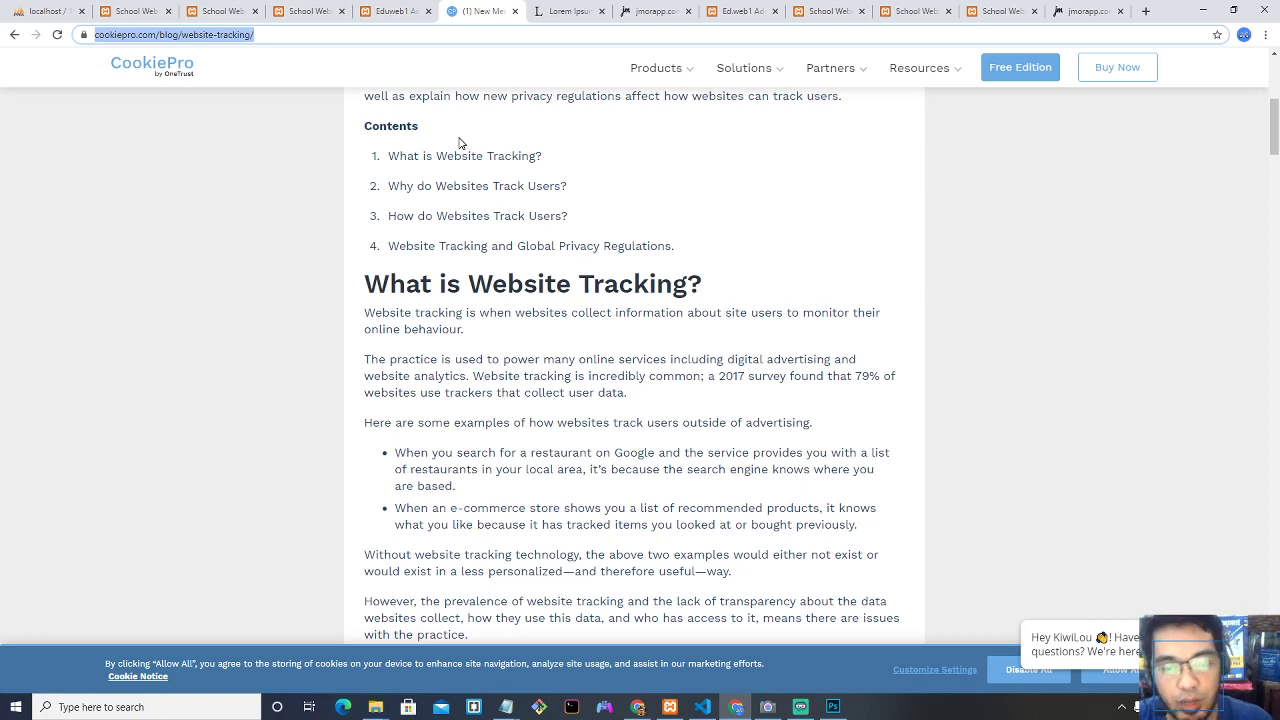
{"action": "left_click", "coordinate": [857, 380]}
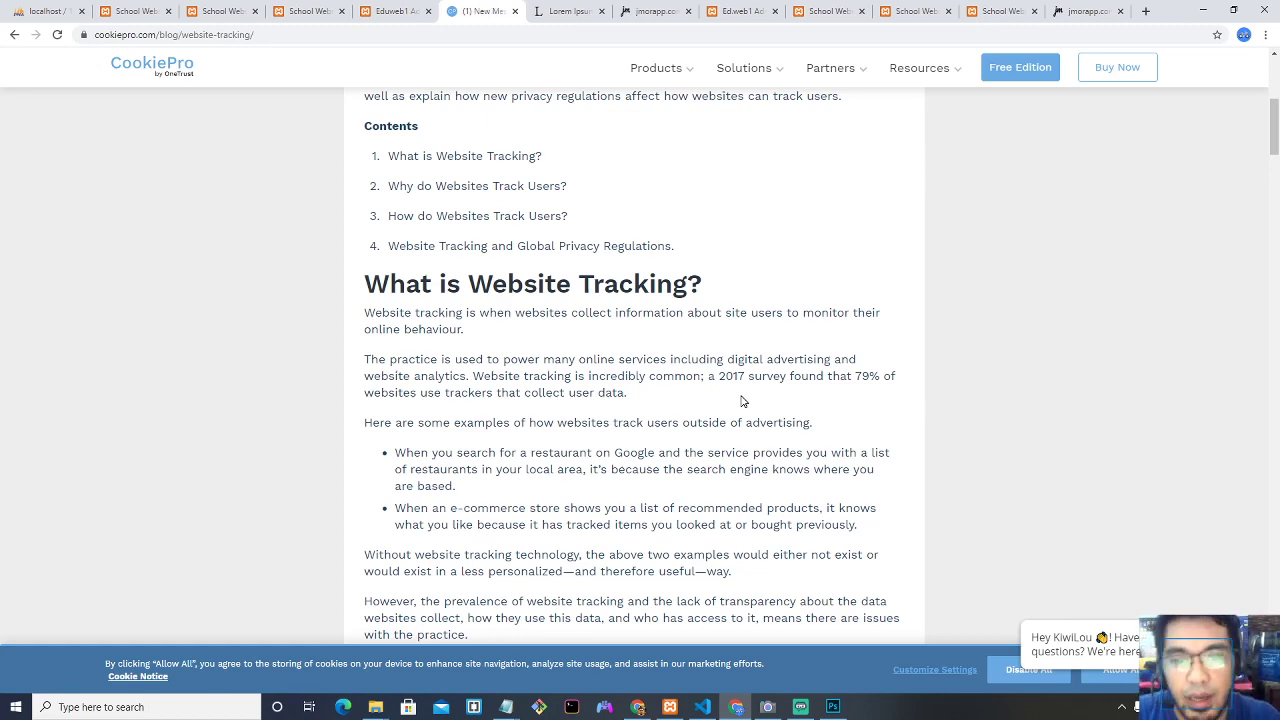
{"action": "scroll", "coordinate": [742, 401], "scroll_direction": "down", "scroll_amount": 3}
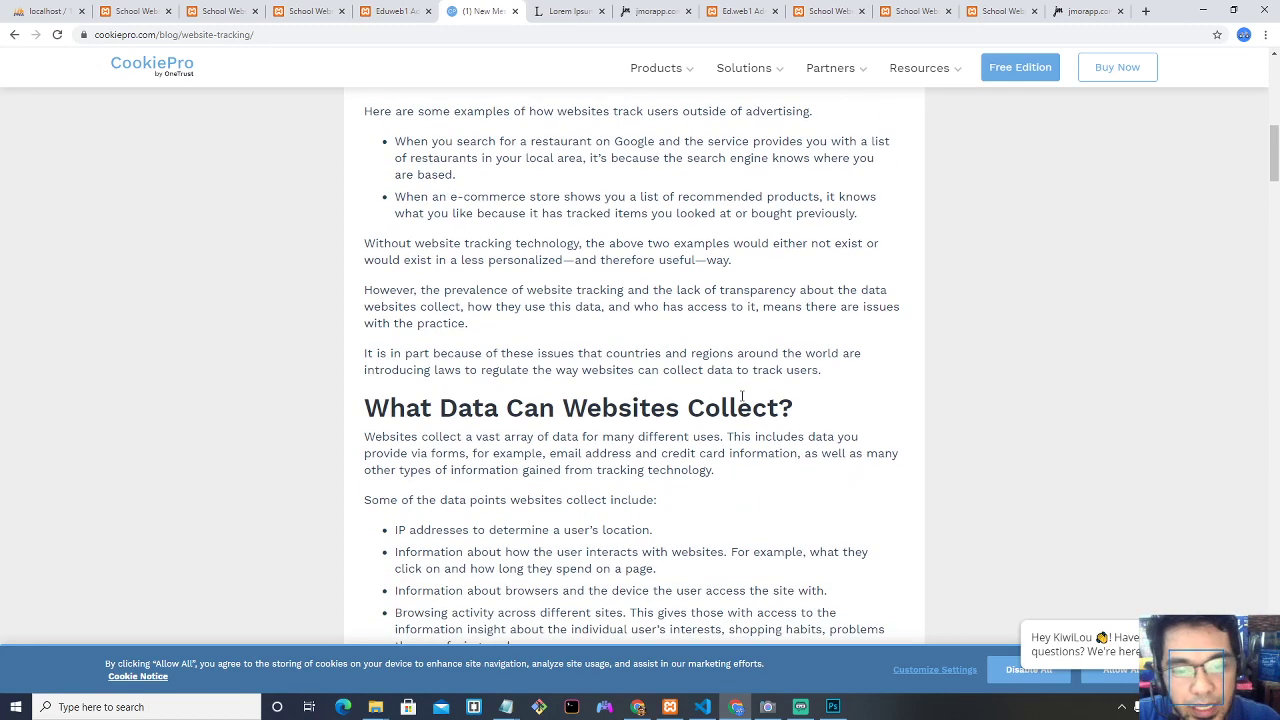
{"action": "scroll", "coordinate": [742, 397], "scroll_direction": "up", "scroll_amount": 2}
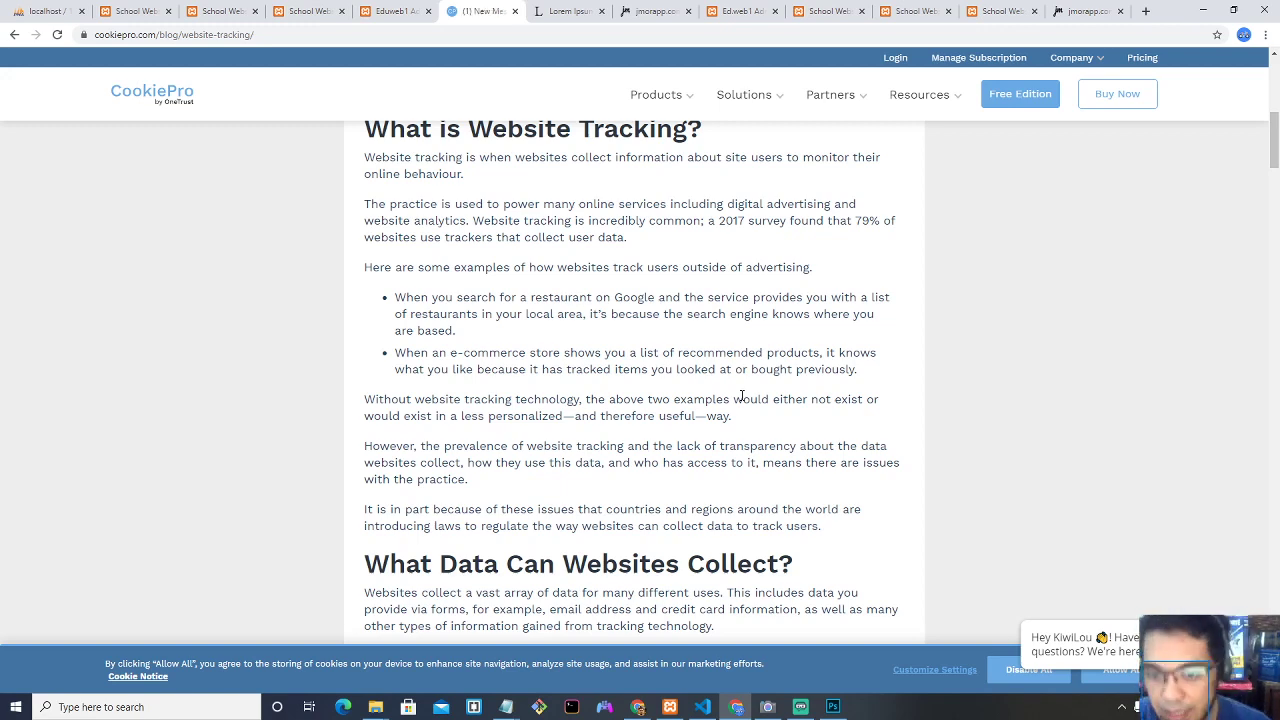
{"action": "scroll", "coordinate": [741, 397], "scroll_direction": "up", "scroll_amount": 2}
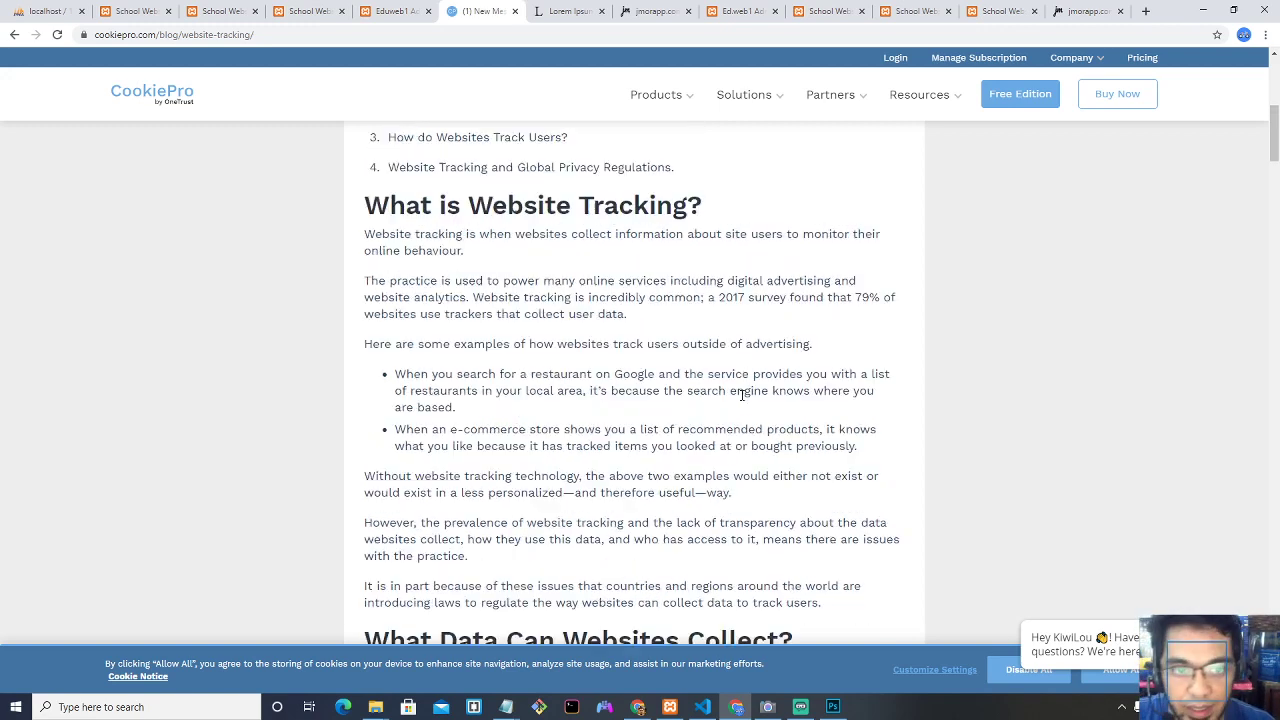
{"action": "scroll", "coordinate": [741, 397], "scroll_direction": "down", "scroll_amount": 2}
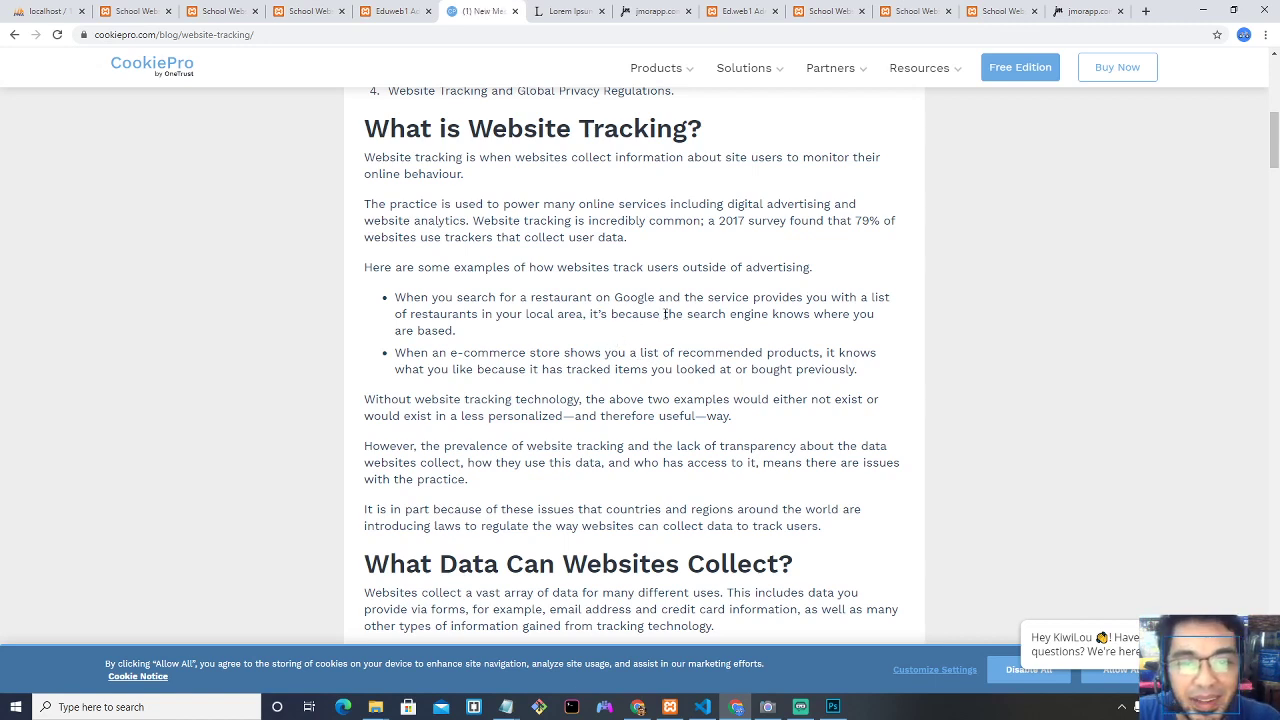
Step: Highlight words in the article's first example bullet, then switch to the Lorem Ipsum page
{"action": "left_click_drag", "start_coordinate": [665, 314], "coordinate": [697, 317]}
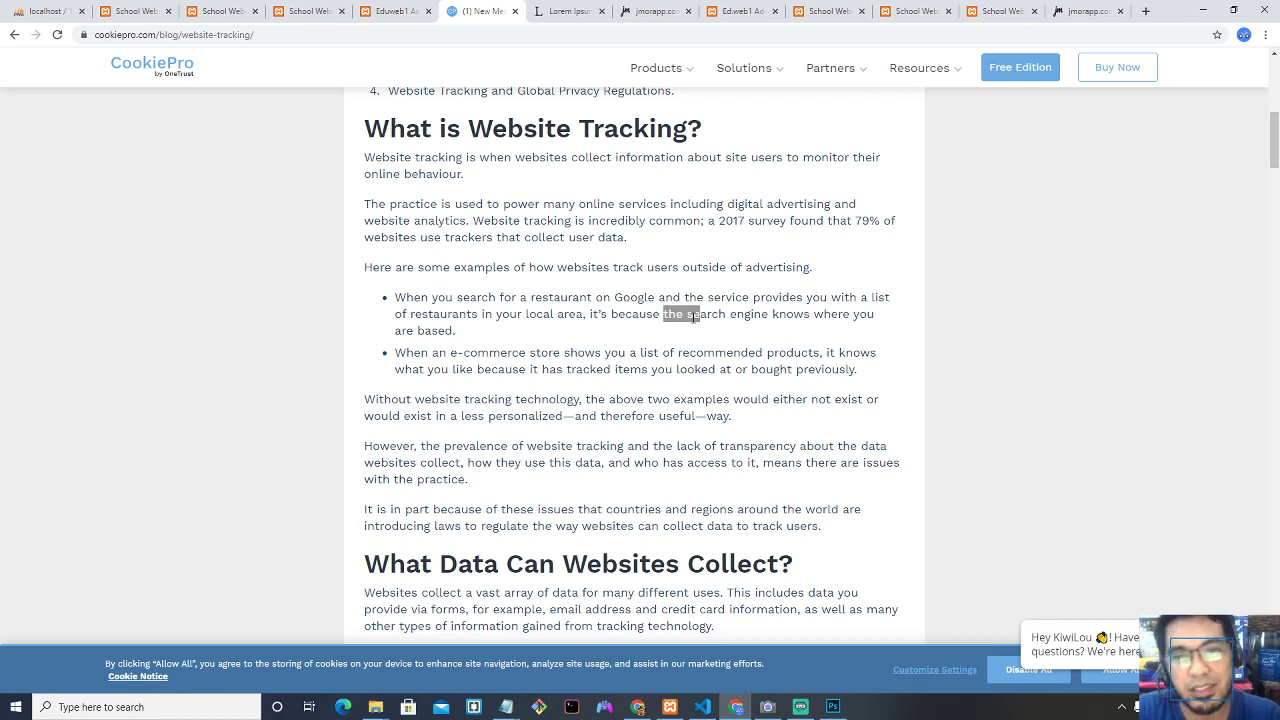
{"action": "left_click", "coordinate": [709, 297]}
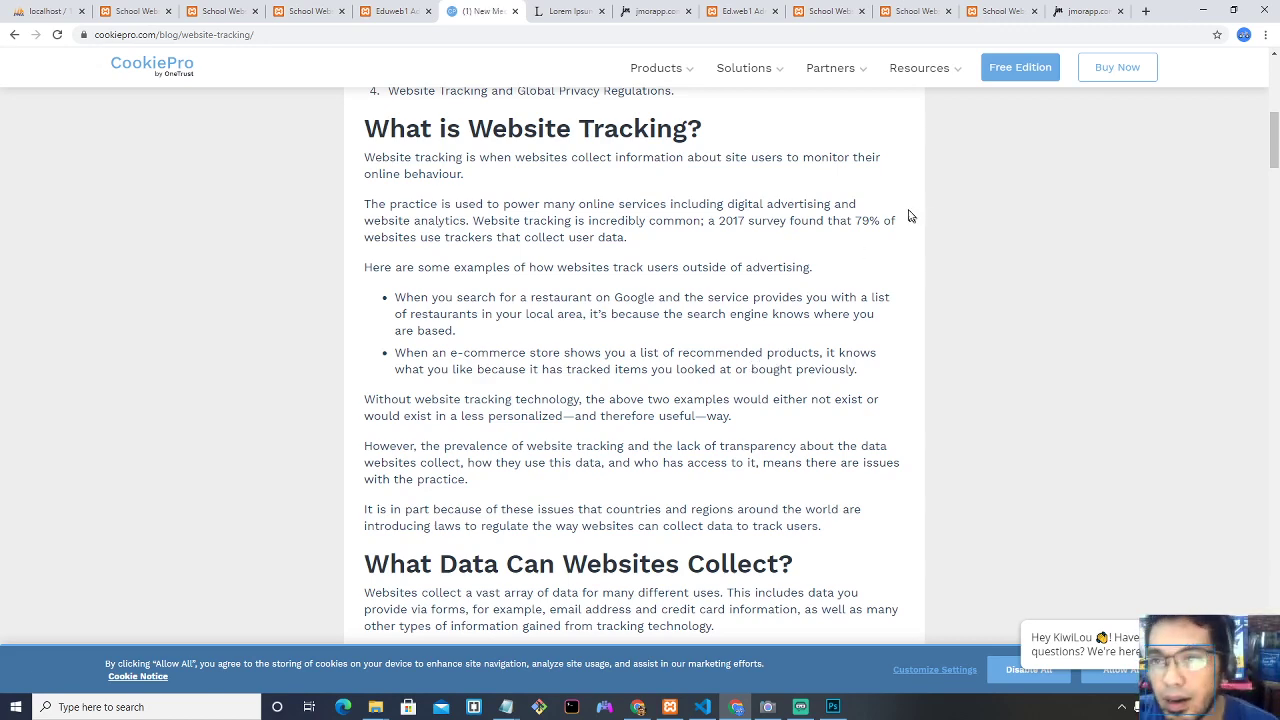
{"action": "left_click", "coordinate": [566, 12]}
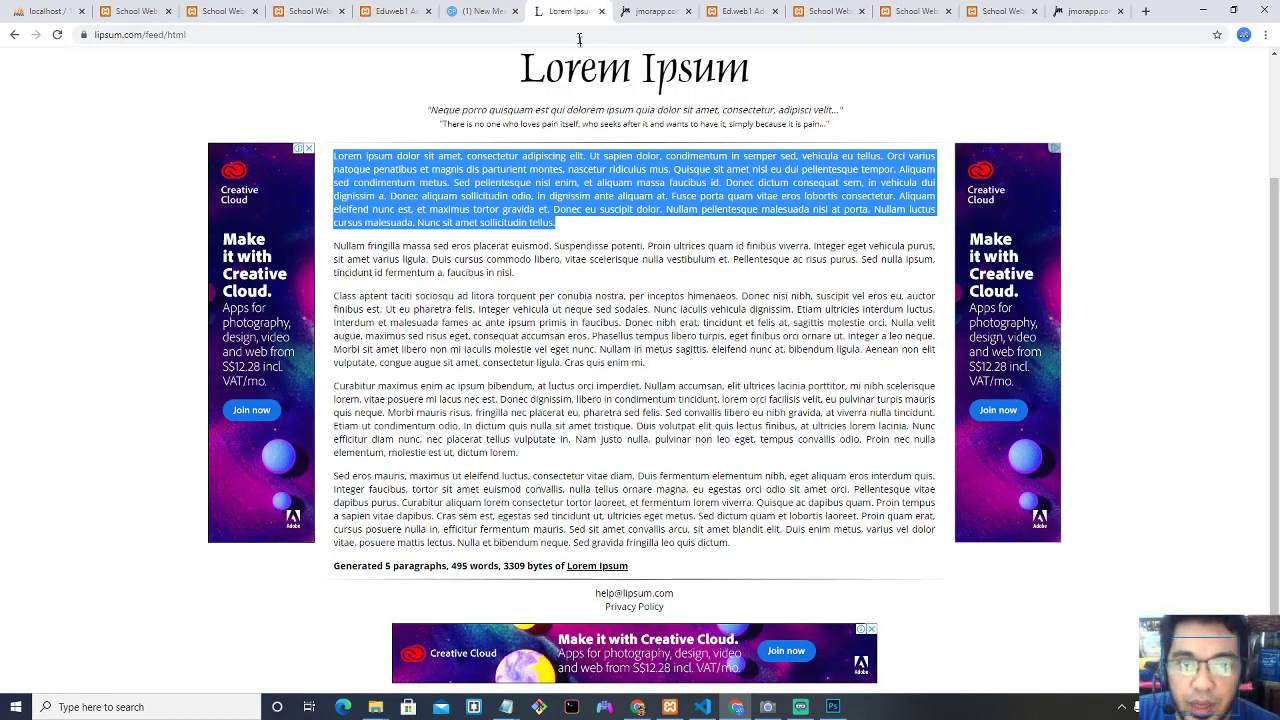
Step: Cycle through the jmorapp.com and school website tabs, landing on jmorapp.com's Contact Me page
{"action": "left_click", "coordinate": [655, 12]}
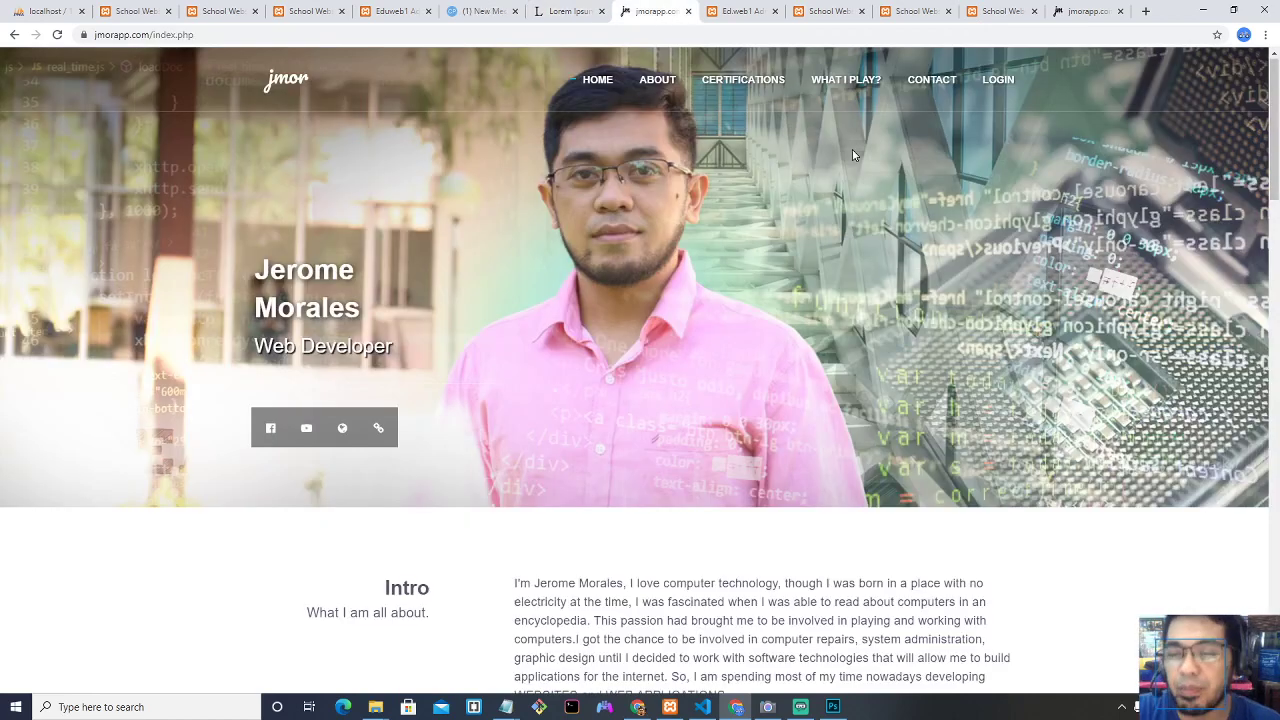
{"action": "left_click", "coordinate": [1015, 14]}
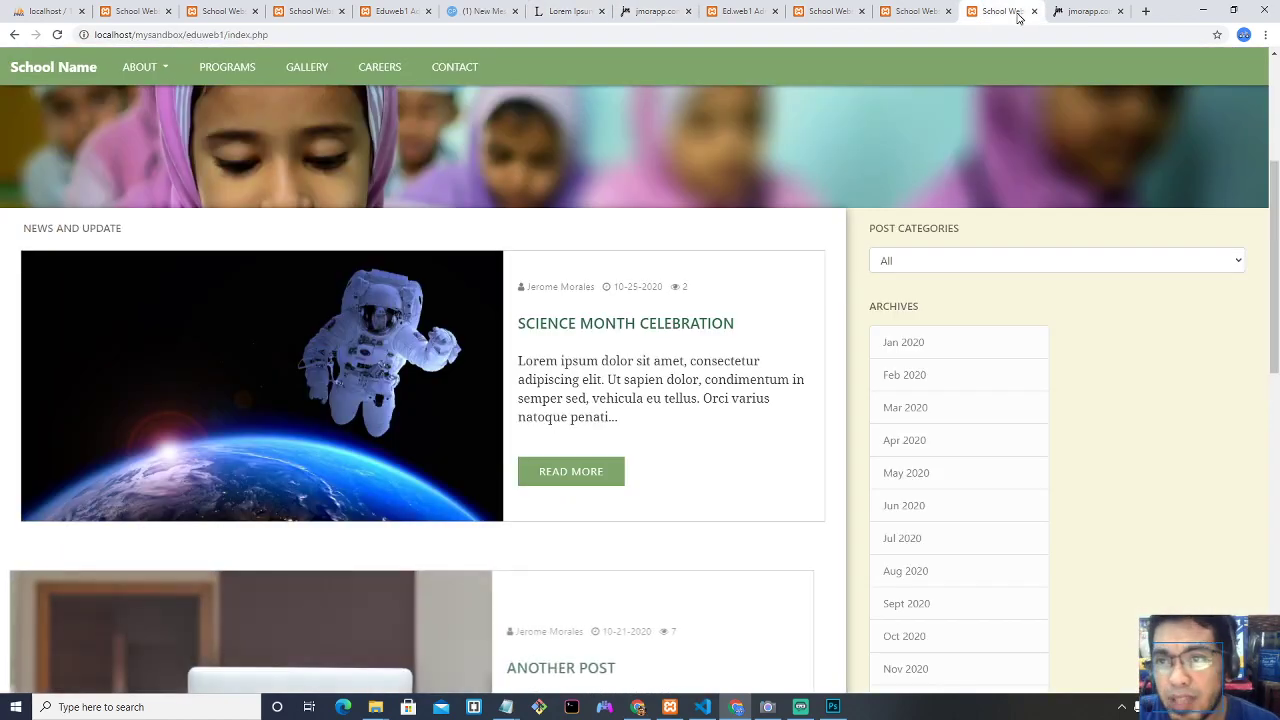
{"action": "left_click", "coordinate": [1076, 13]}
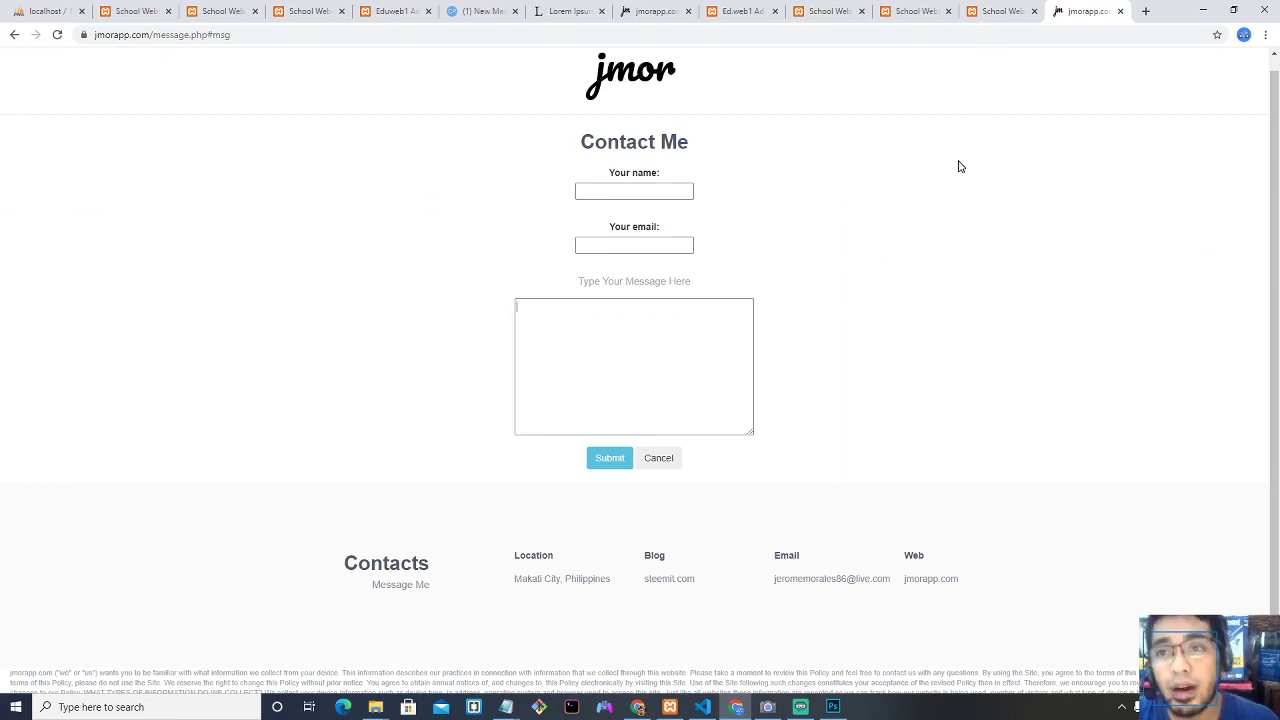
{"action": "scroll", "coordinate": [875, 282], "scroll_direction": "up", "scroll_amount": 3}
{"action": "scroll", "coordinate": [825, 297], "scroll_direction": "up", "scroll_amount": 2}
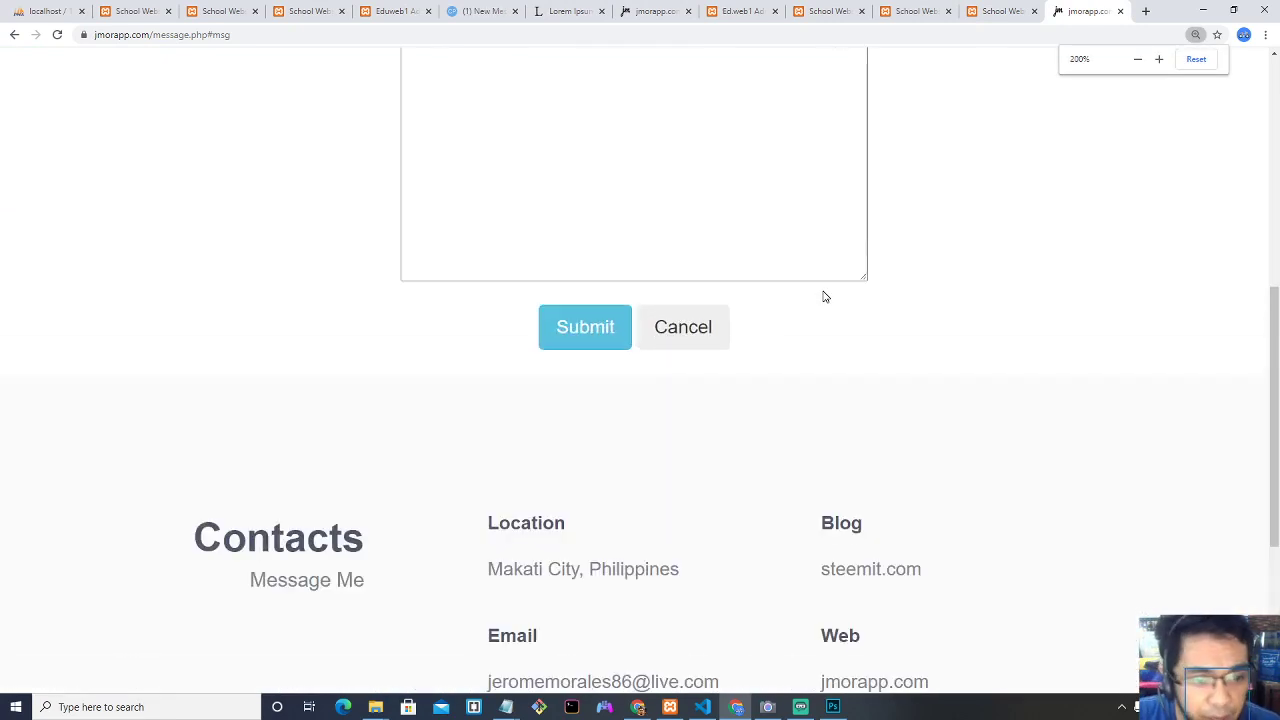
{"action": "scroll", "coordinate": [825, 297], "scroll_direction": "down", "scroll_amount": 3}
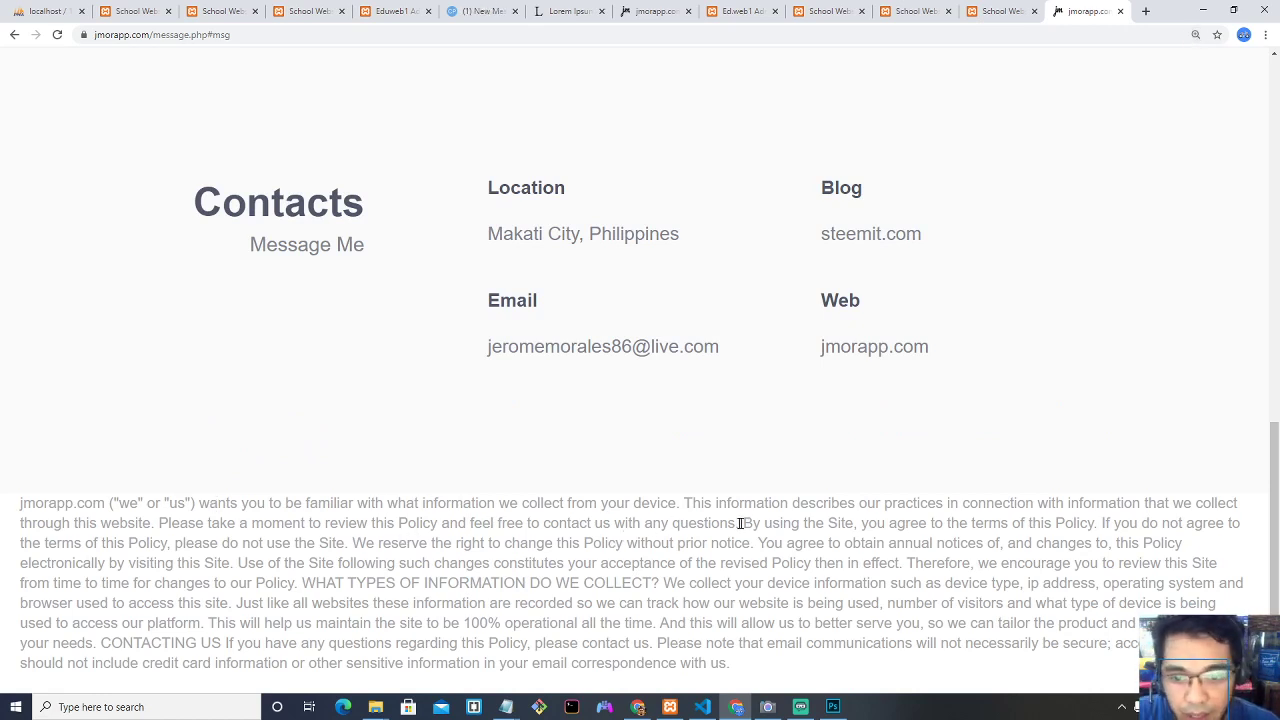
Step: Highlight sentences in the privacy policy about the site's terms
{"action": "left_click_drag", "start_coordinate": [746, 523], "coordinate": [758, 541]}
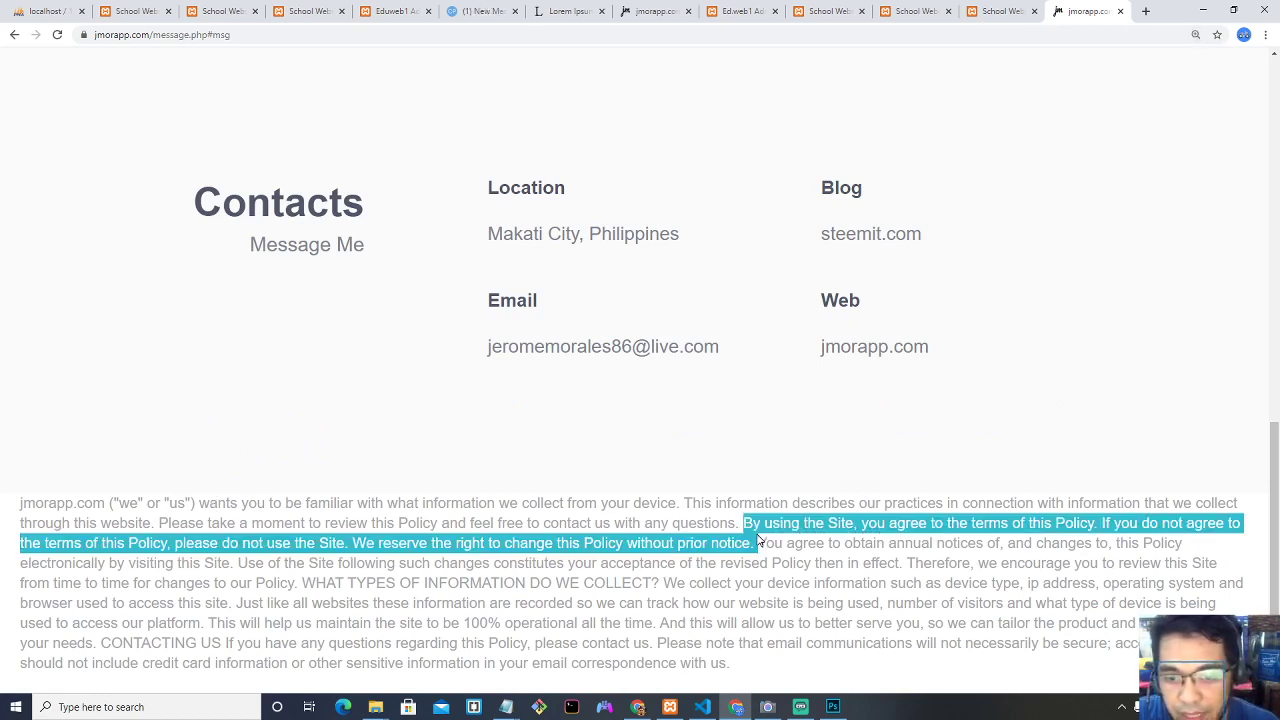
{"action": "left_click", "coordinate": [776, 536]}
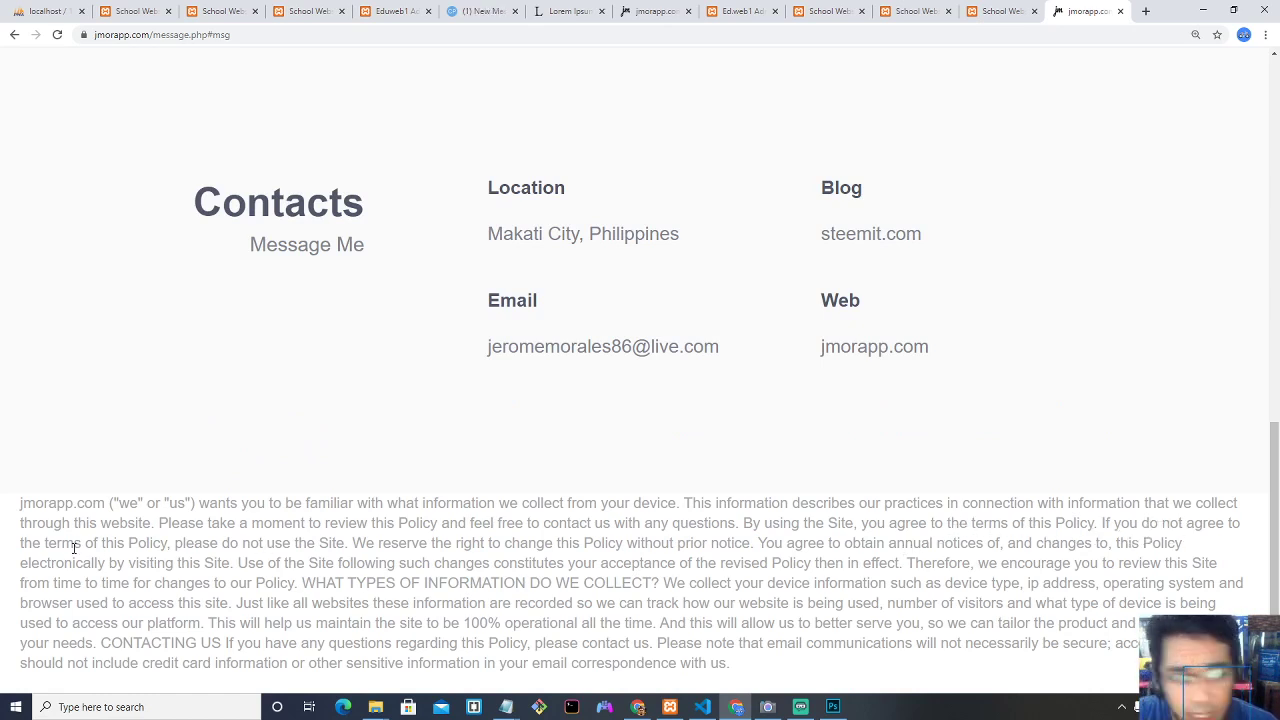
{"action": "left_click_drag", "start_coordinate": [283, 543], "coordinate": [343, 549]}
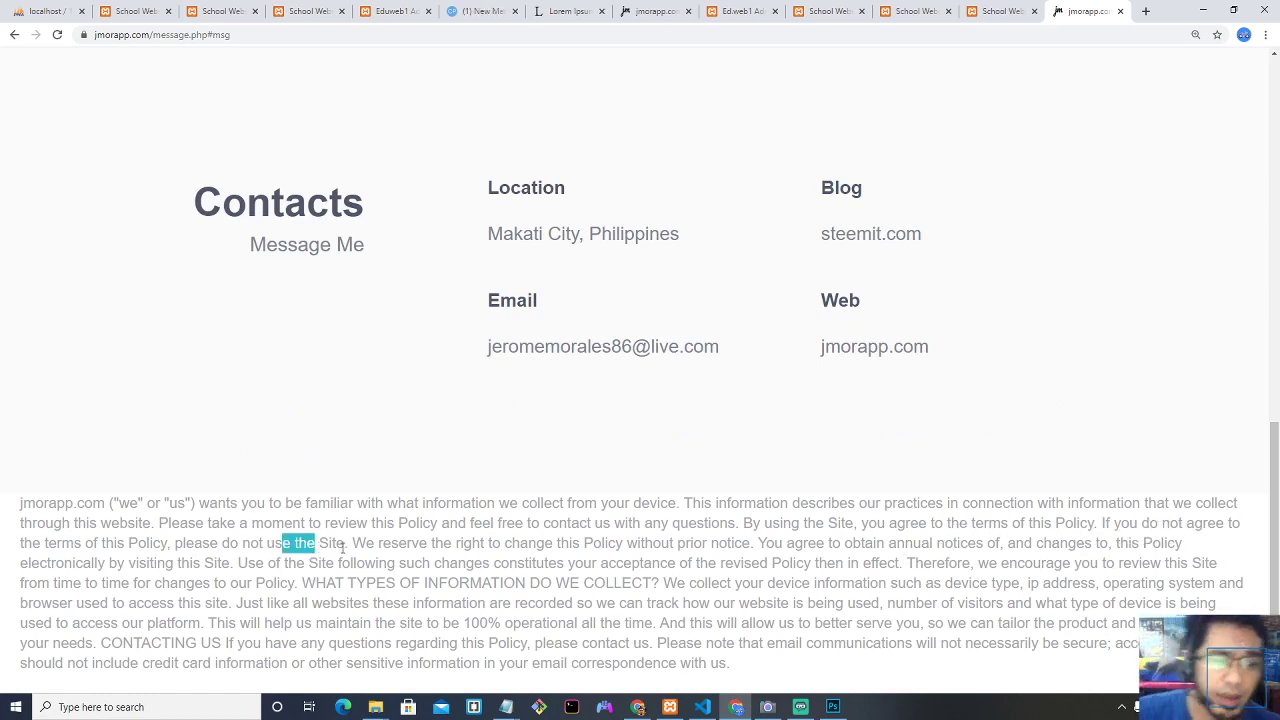
{"action": "scroll", "coordinate": [460, 554], "scroll_direction": "down", "scroll_amount": 4}
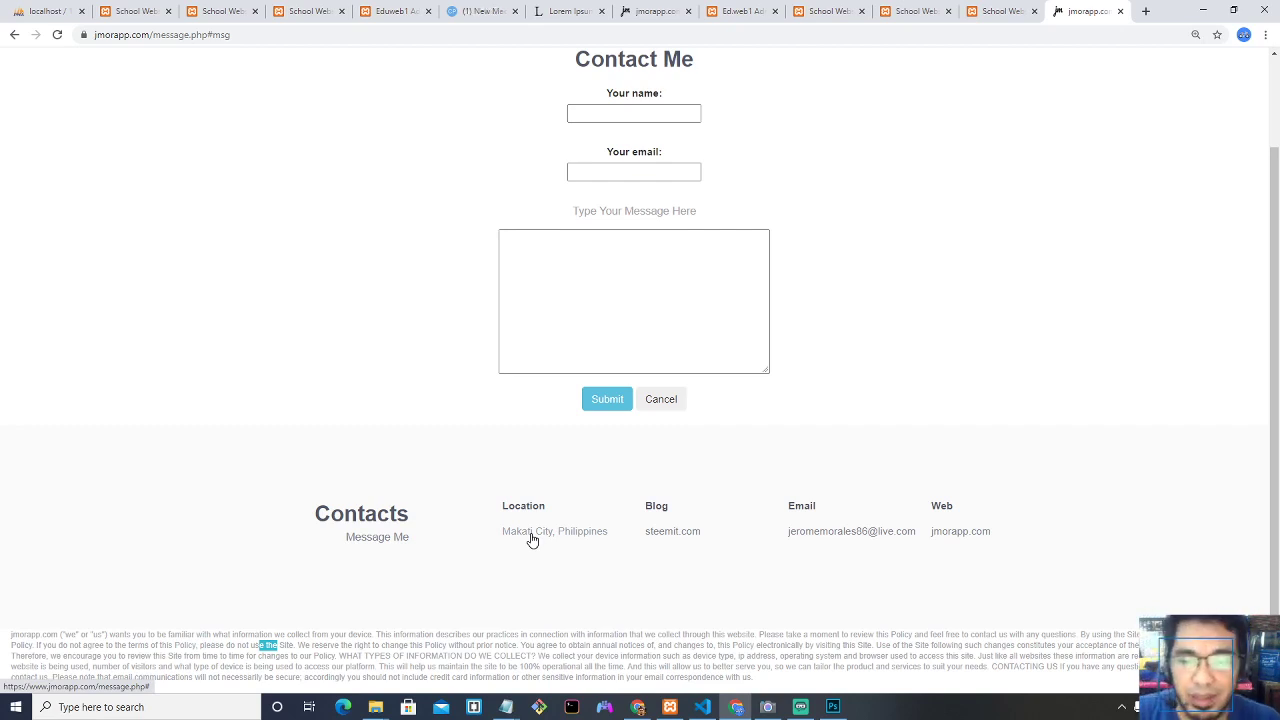
{"action": "left_click", "coordinate": [598, 582]}
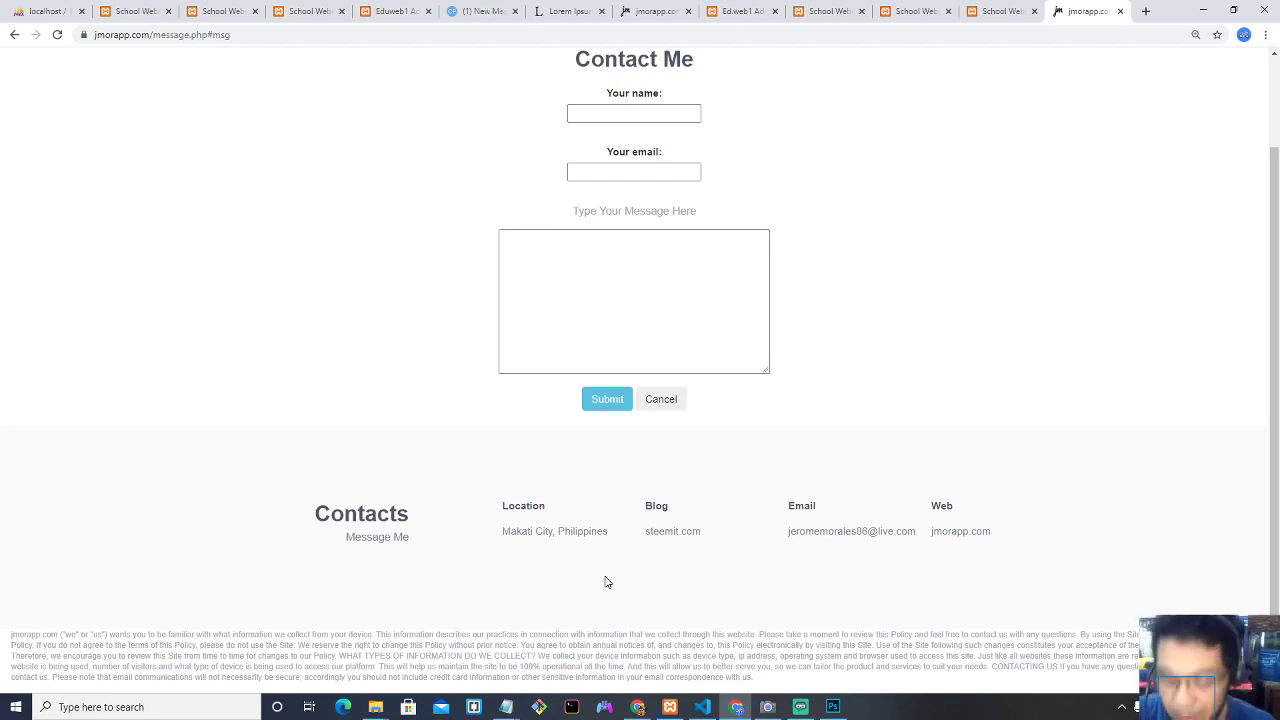
Step: Enlarge the Contact Me page to 150% or more and scroll through the policy text
{"action": "key", "text": "ctrl+plus"}
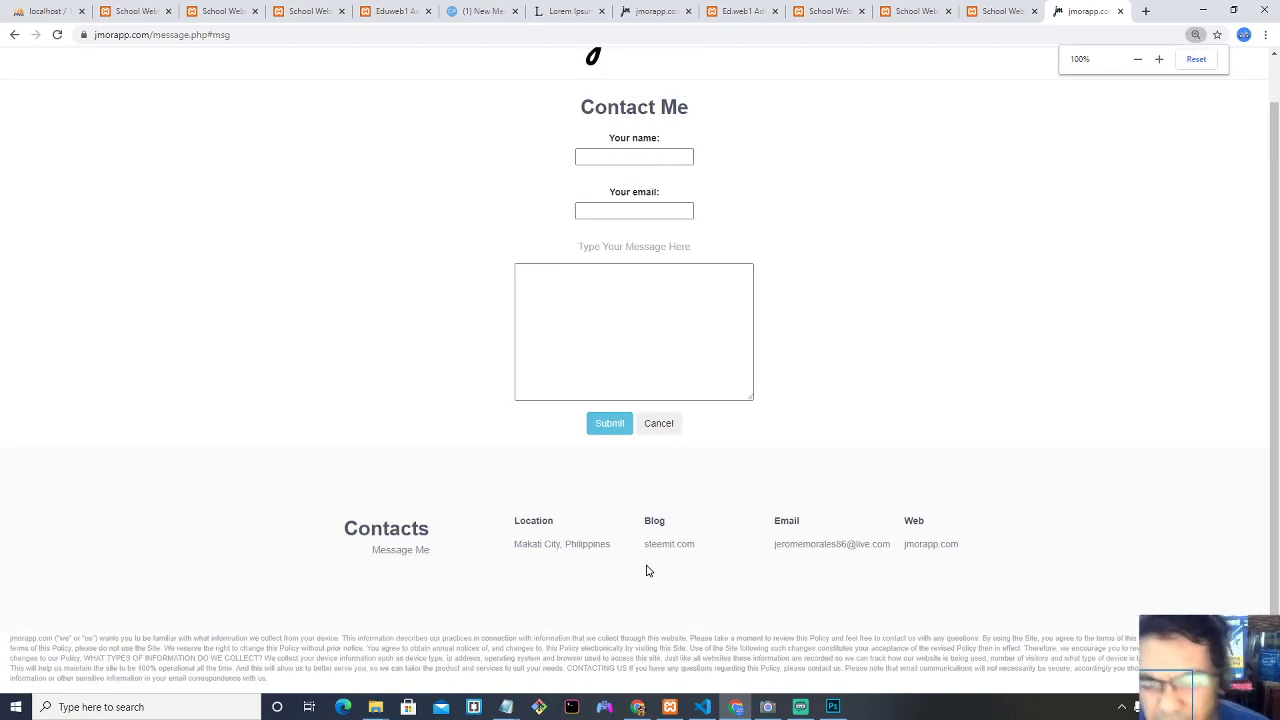
{"action": "scroll", "coordinate": [646, 571], "scroll_direction": "up", "scroll_amount": 1}
{"action": "scroll", "coordinate": [646, 571], "scroll_direction": "down", "scroll_amount": 1}
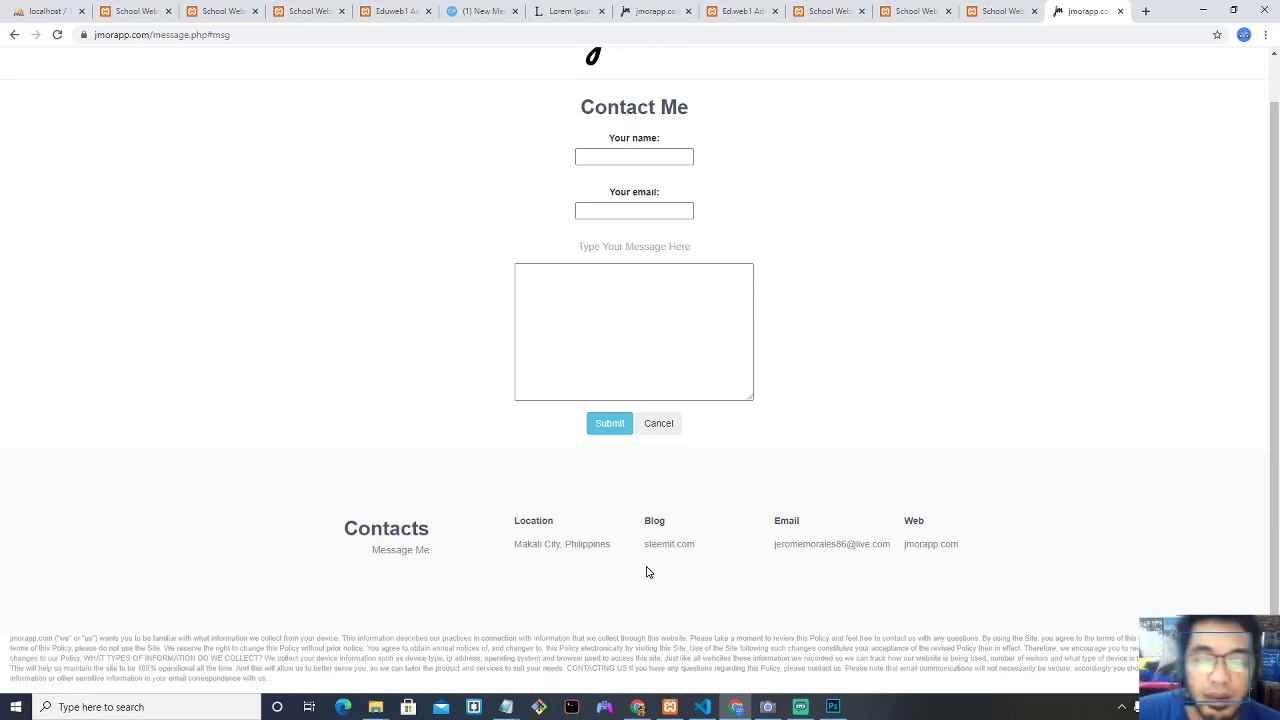
{"action": "key", "text": "ctrl+plus"}
{"action": "key", "text": "ctrl+plus"}
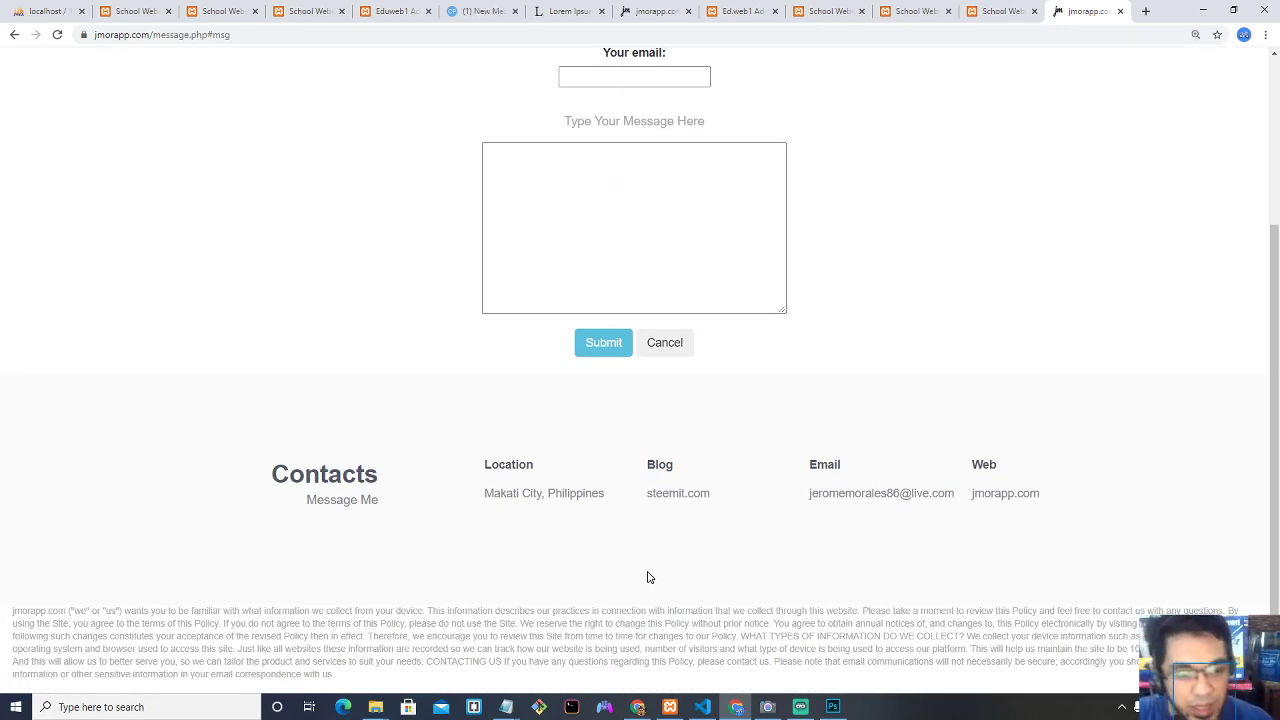
{"action": "key", "text": "ctrl+minus"}
{"action": "key", "text": "ctrl+plus"}
{"action": "key", "text": "ctrl+plus"}
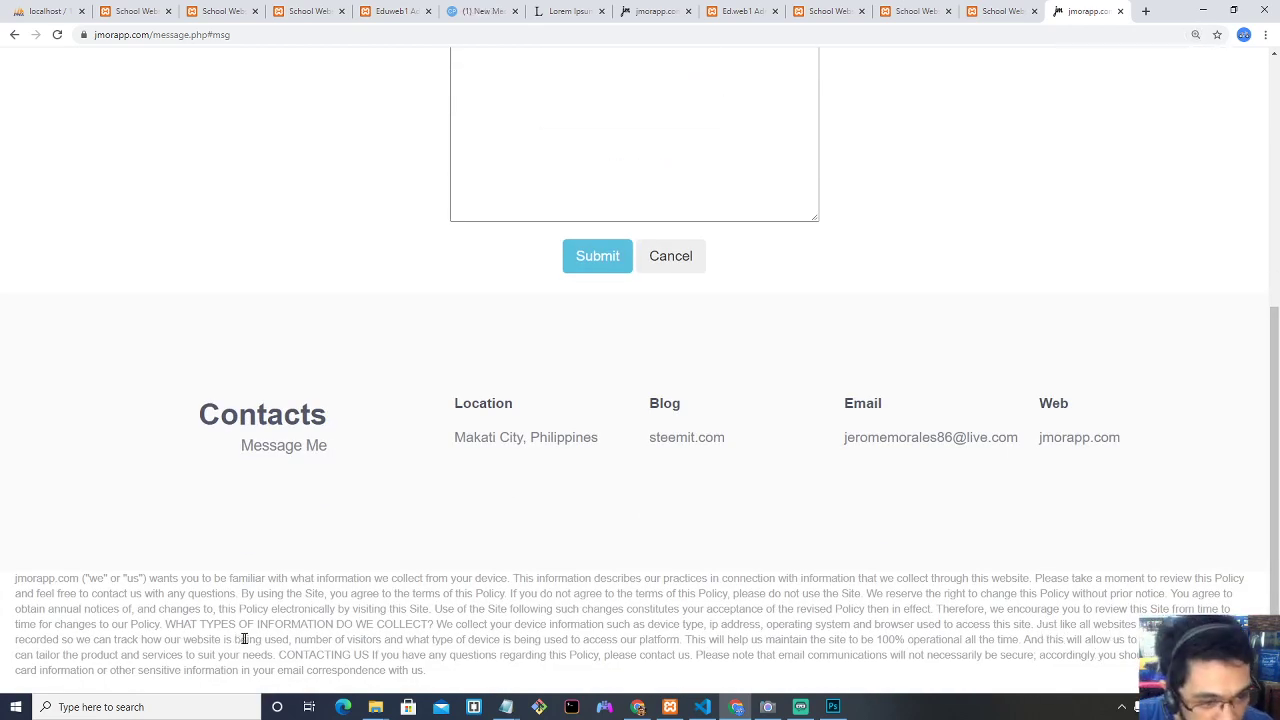
{"action": "key", "text": "ctrl+plus"}
{"action": "scroll", "coordinate": [717, 651], "scroll_direction": "down", "scroll_amount": 1}
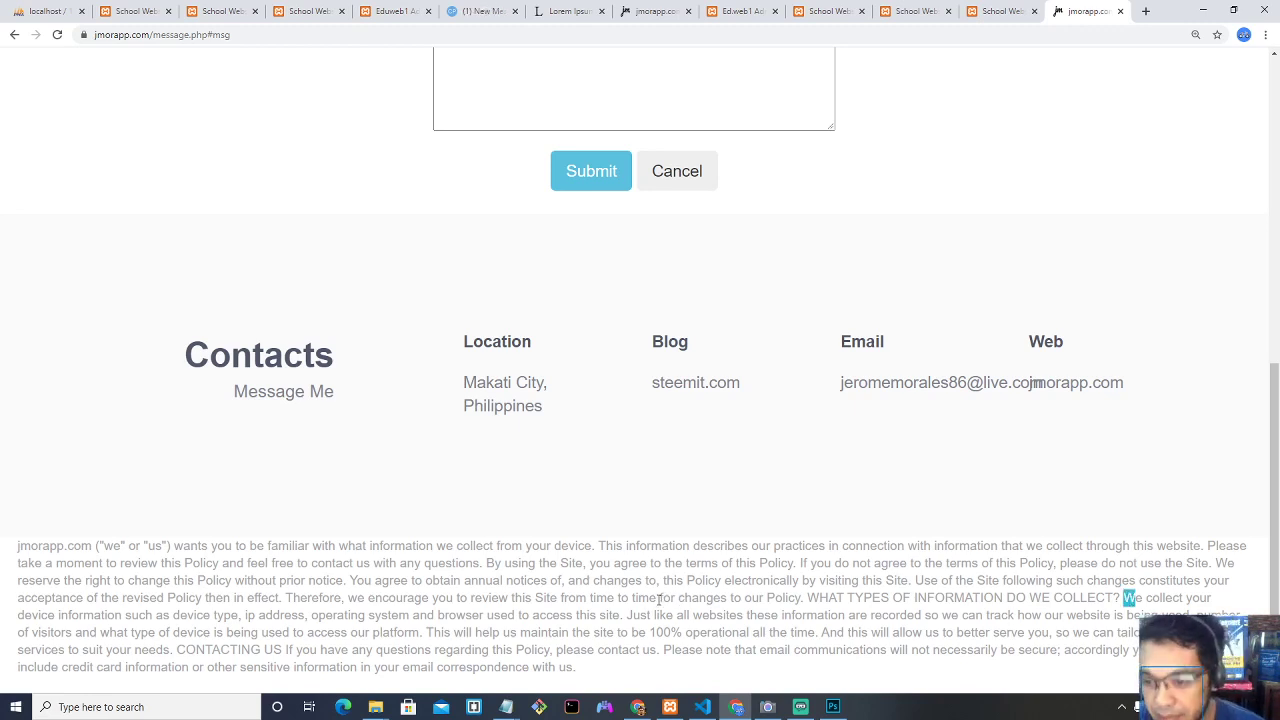
Step: Point out device type, IP address, operating system and browser in the policy, then switch to the school website
{"action": "left_click", "coordinate": [1106, 601]}
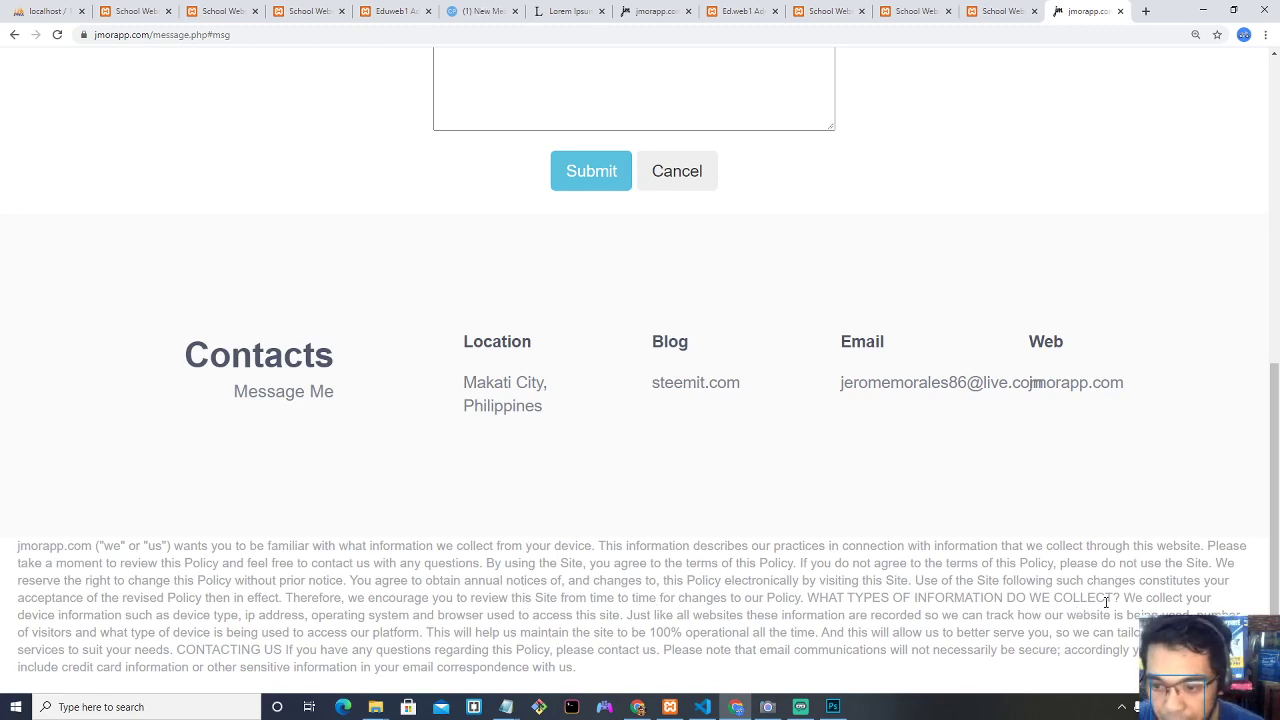
{"action": "left_click_drag", "start_coordinate": [1129, 598], "coordinate": [1138, 598]}
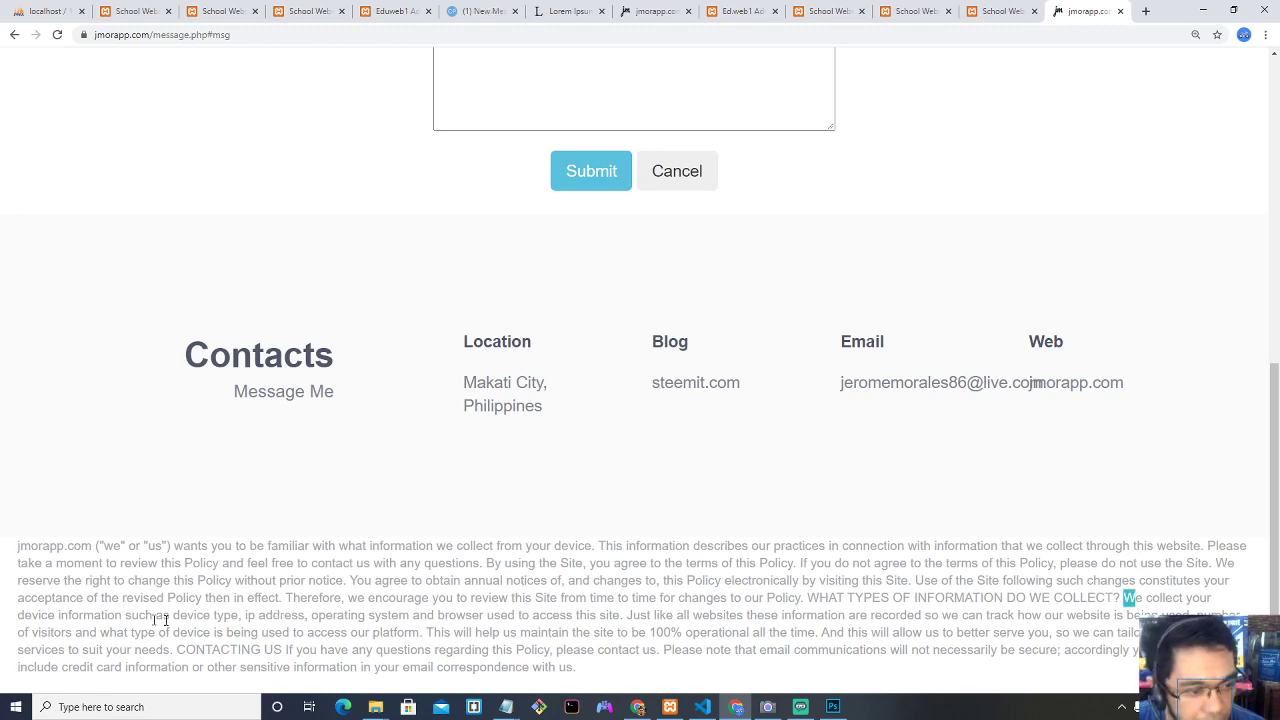
{"action": "left_click_drag", "start_coordinate": [203, 615], "coordinate": [472, 615]}
{"action": "left_click", "coordinate": [250, 617]}
{"action": "left_click", "coordinate": [450, 615]}
{"action": "left_click", "coordinate": [557, 615]}
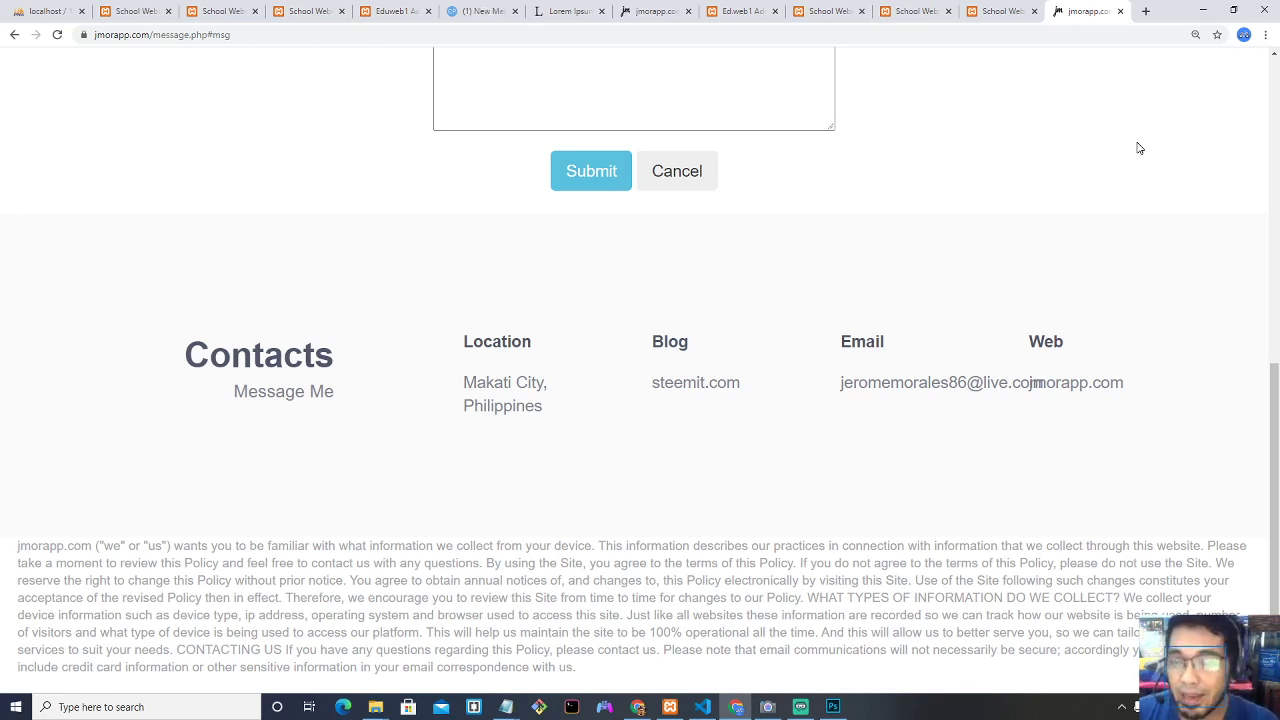
{"action": "left_click", "coordinate": [1005, 12]}
{"action": "left_click", "coordinate": [915, 12]}
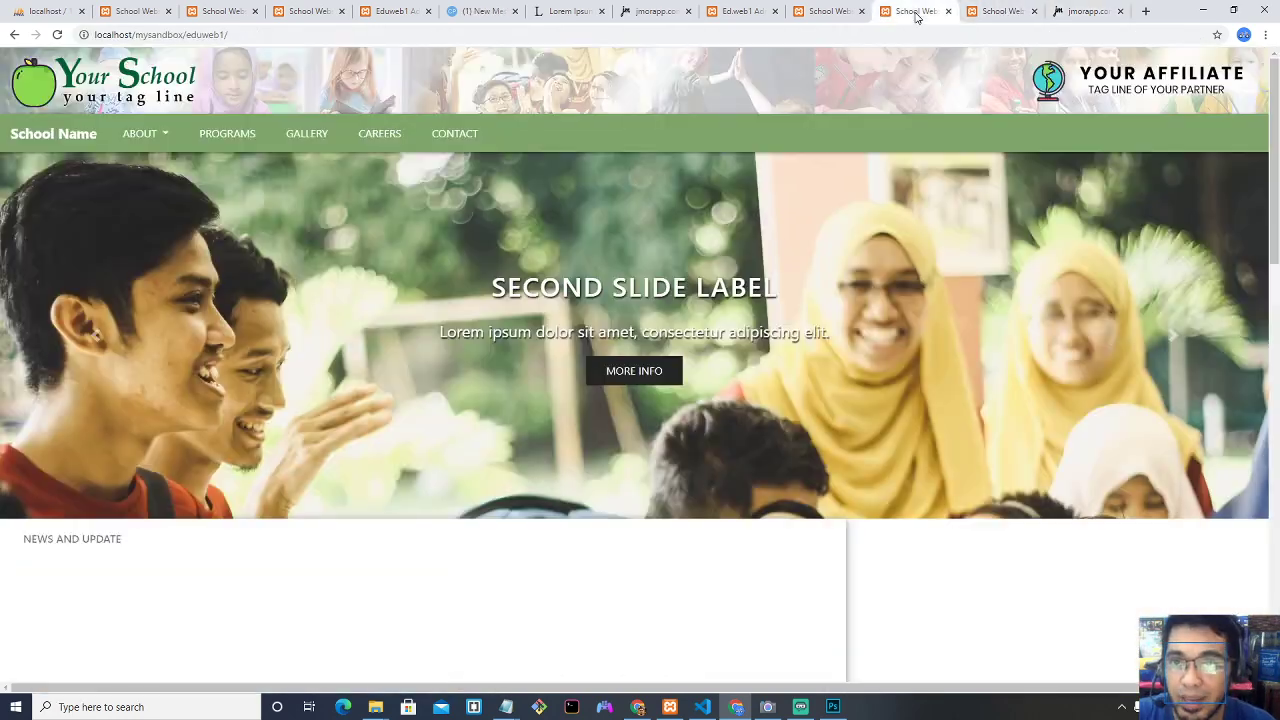
Step: Open the CMS dashboard and inspect the Home Page Visits log's first rows and IP address
{"action": "left_click", "coordinate": [829, 12]}
{"action": "left_click", "coordinate": [735, 12]}
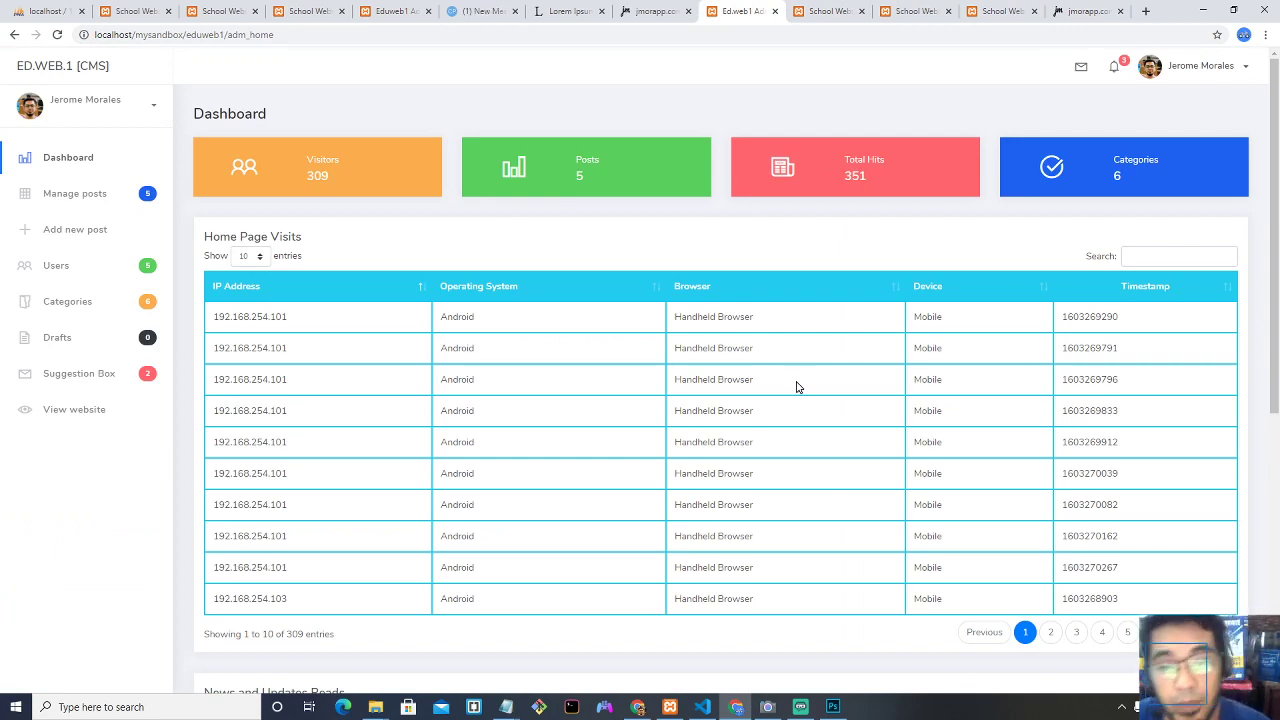
{"action": "left_click_drag", "start_coordinate": [272, 318], "coordinate": [820, 391]}
{"action": "left_click", "coordinate": [840, 400]}
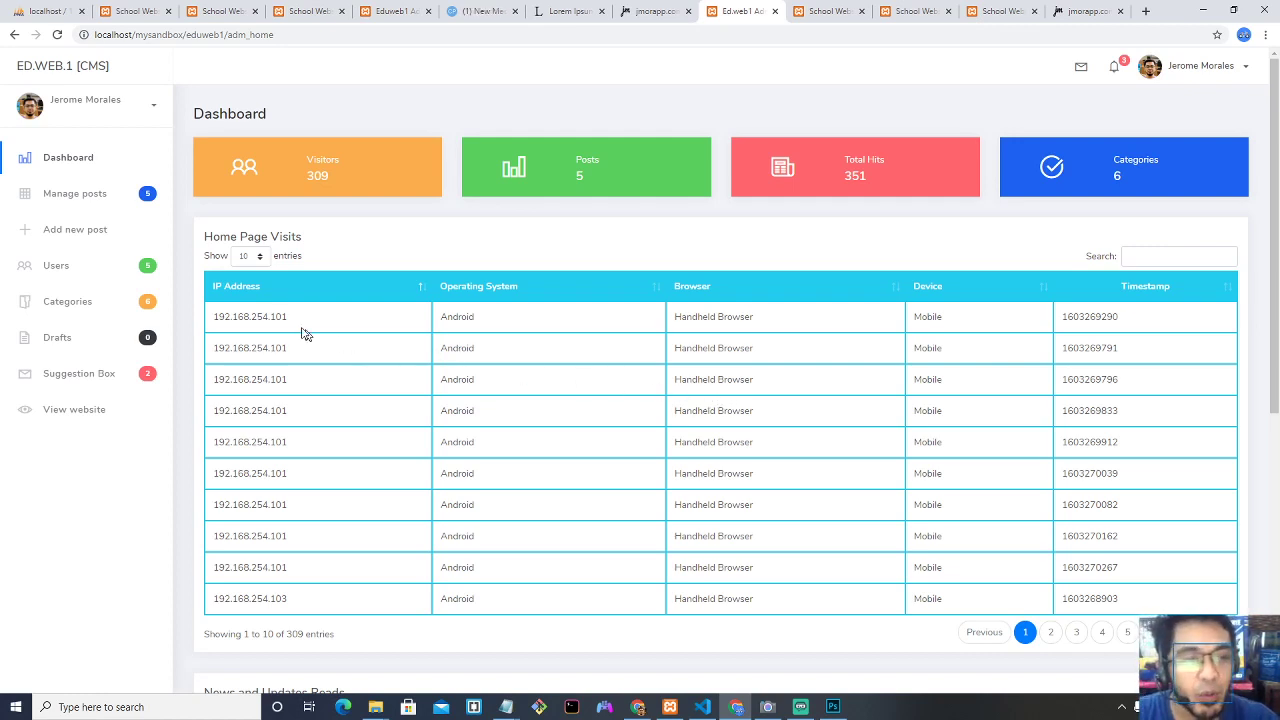
{"action": "left_click_drag", "start_coordinate": [224, 315], "coordinate": [343, 331]}
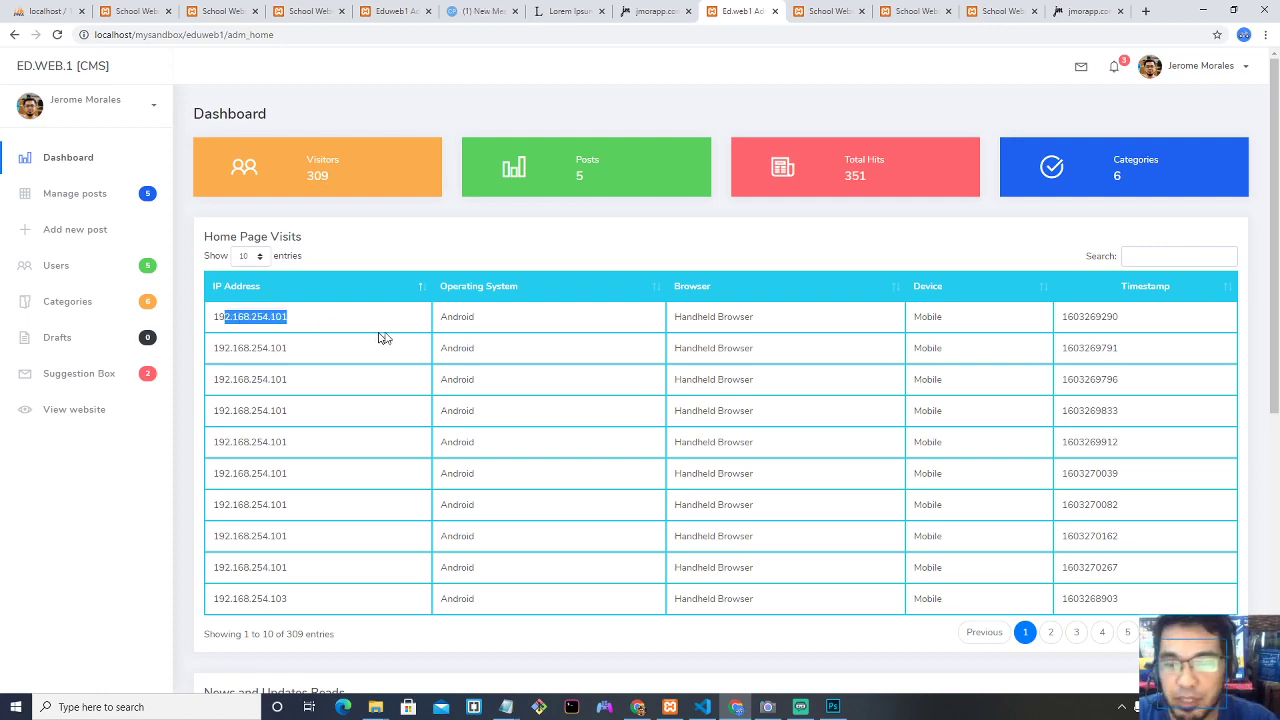
{"action": "left_click", "coordinate": [422, 345]}
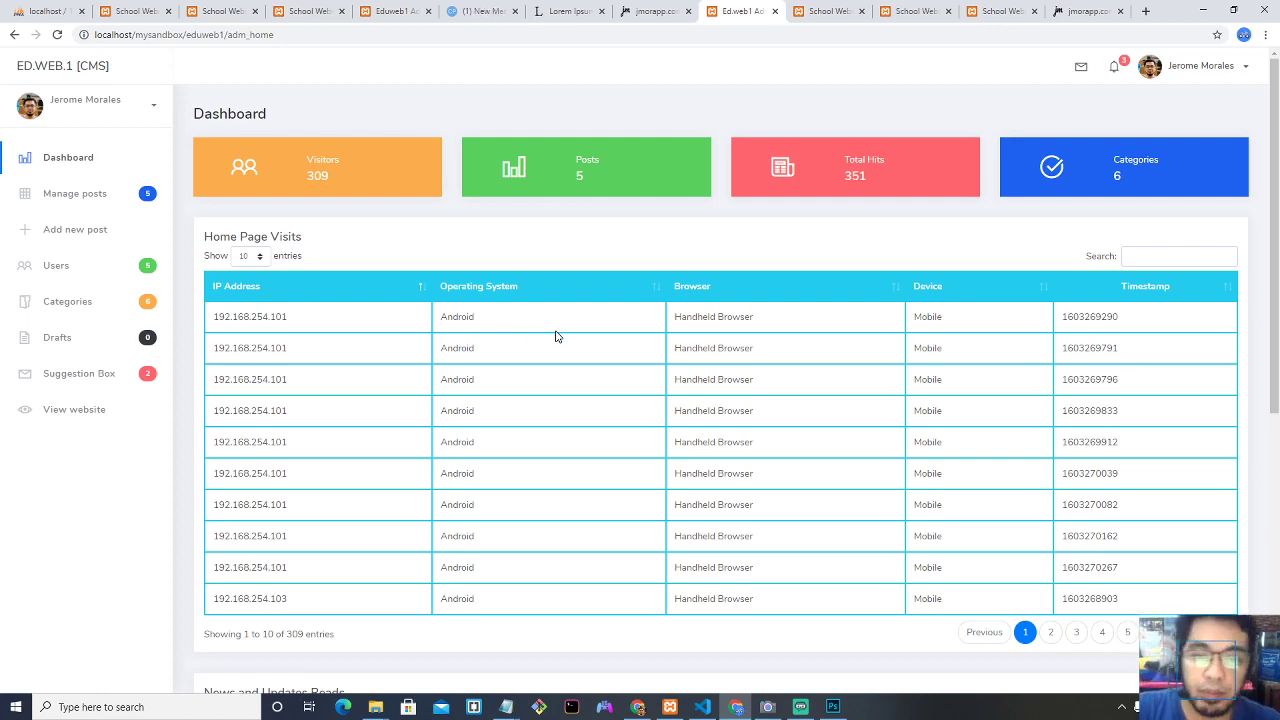
Step: Scroll through the News and Updates Reads log, then return to the jmorapp.com contact page
{"action": "scroll", "coordinate": [625, 348], "scroll_direction": "down", "scroll_amount": 5}
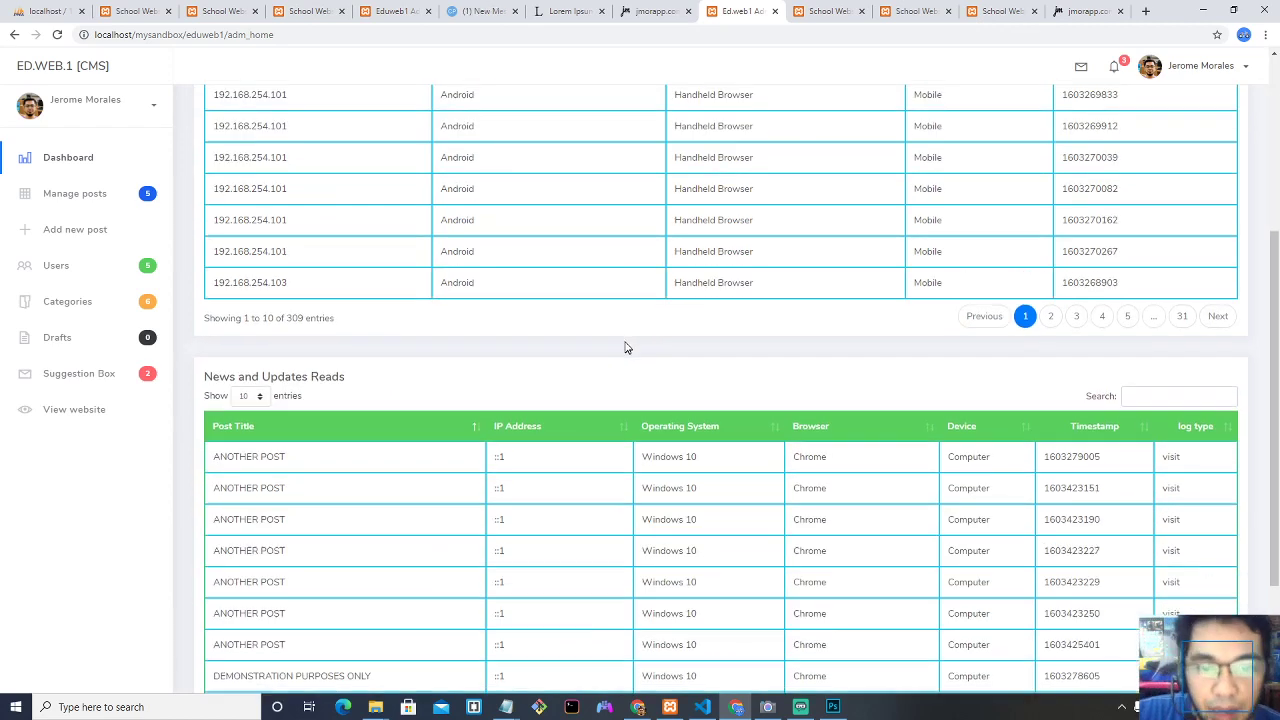
{"action": "scroll", "coordinate": [626, 347], "scroll_direction": "up", "scroll_amount": 5}
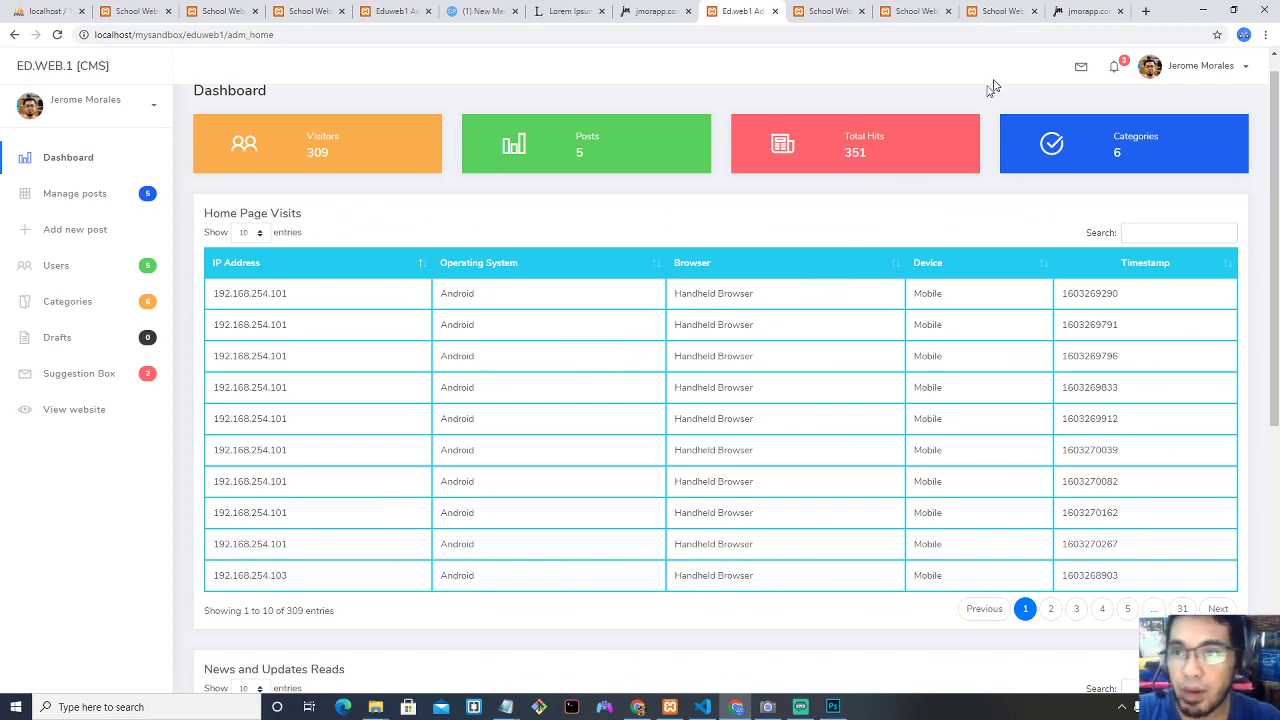
{"action": "left_click", "coordinate": [995, 12]}
{"action": "left_click", "coordinate": [1080, 14]}
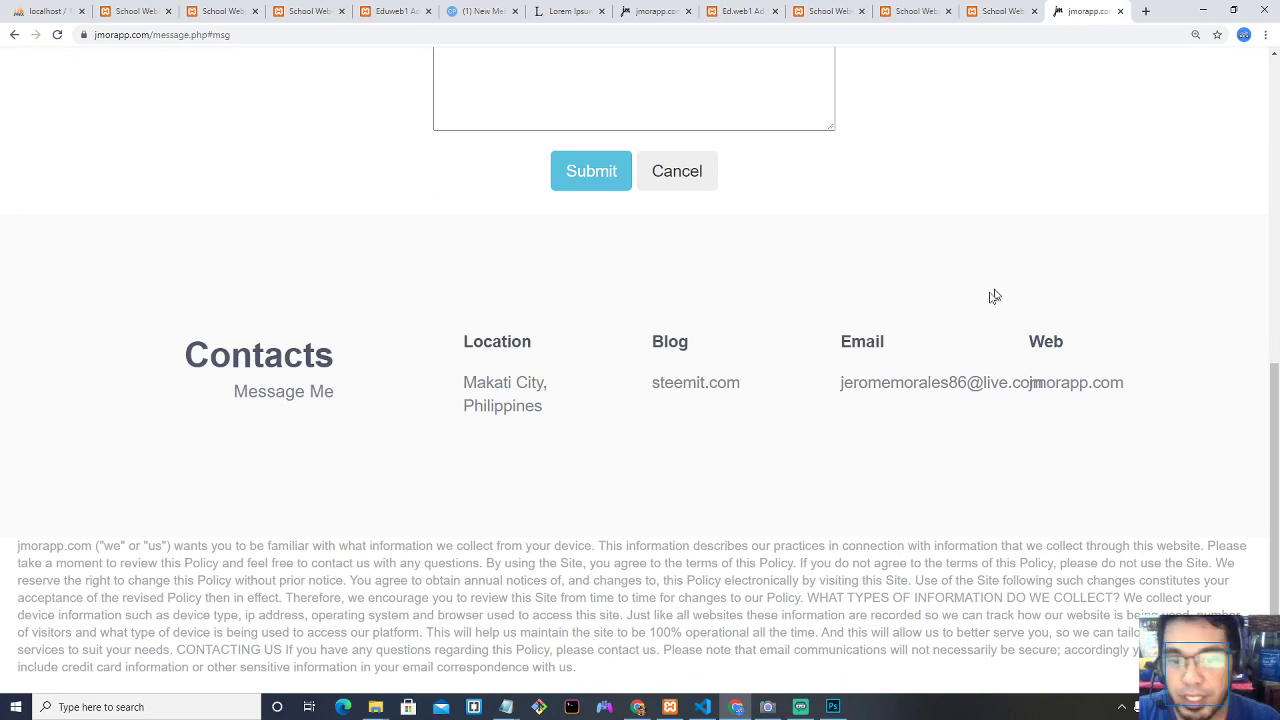
Step: Highlight the policy's opening sentences, then go to the localhost/mysandbox/eduweb1 School Web tab
{"action": "left_click_drag", "start_coordinate": [554, 546], "coordinate": [620, 562]}
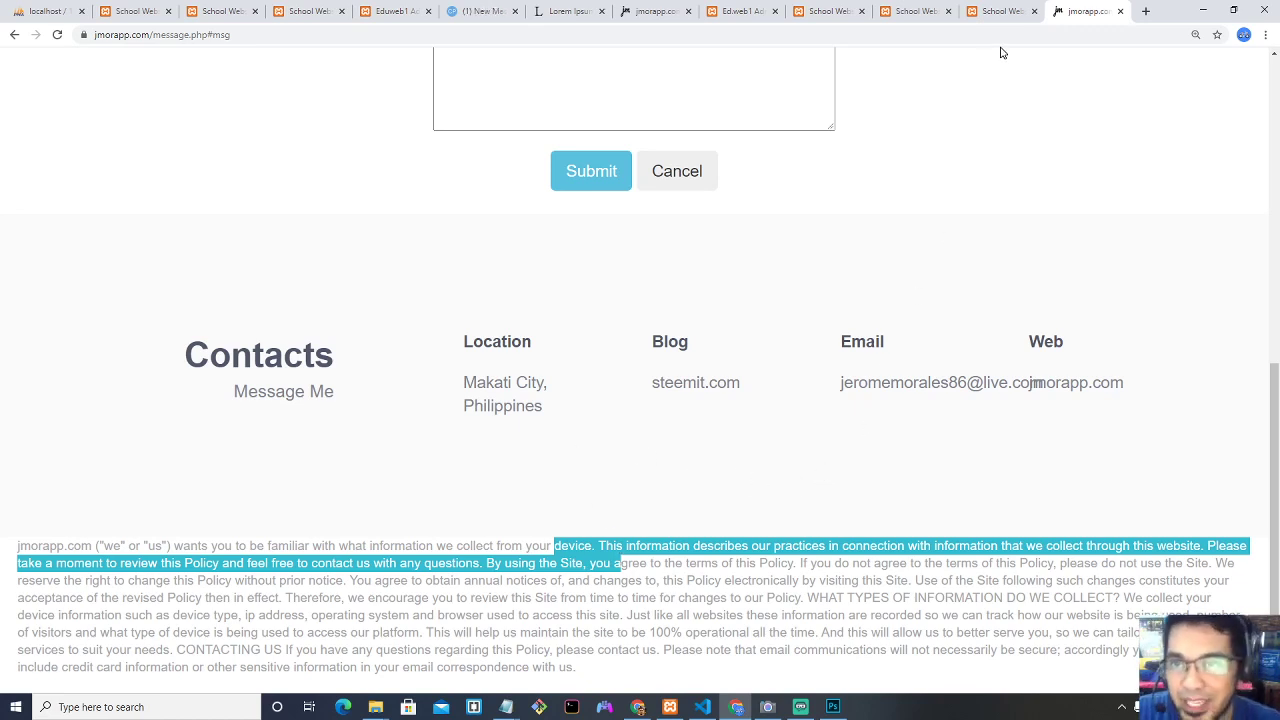
{"action": "left_click", "coordinate": [986, 249]}
{"action": "left_click", "coordinate": [995, 20]}
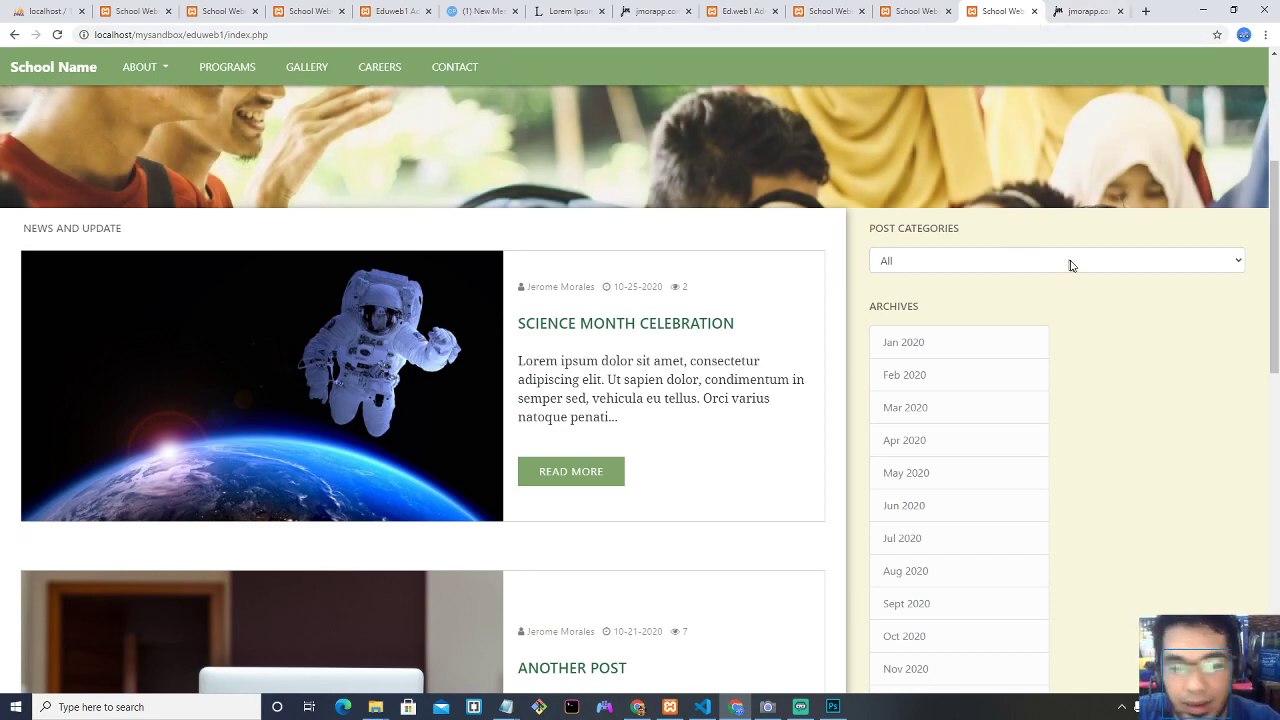
Step: Scroll the school index page, then refresh the Ed.web1 CMS Dashboard
{"action": "scroll", "coordinate": [1143, 314], "scroll_direction": "down", "scroll_amount": 2}
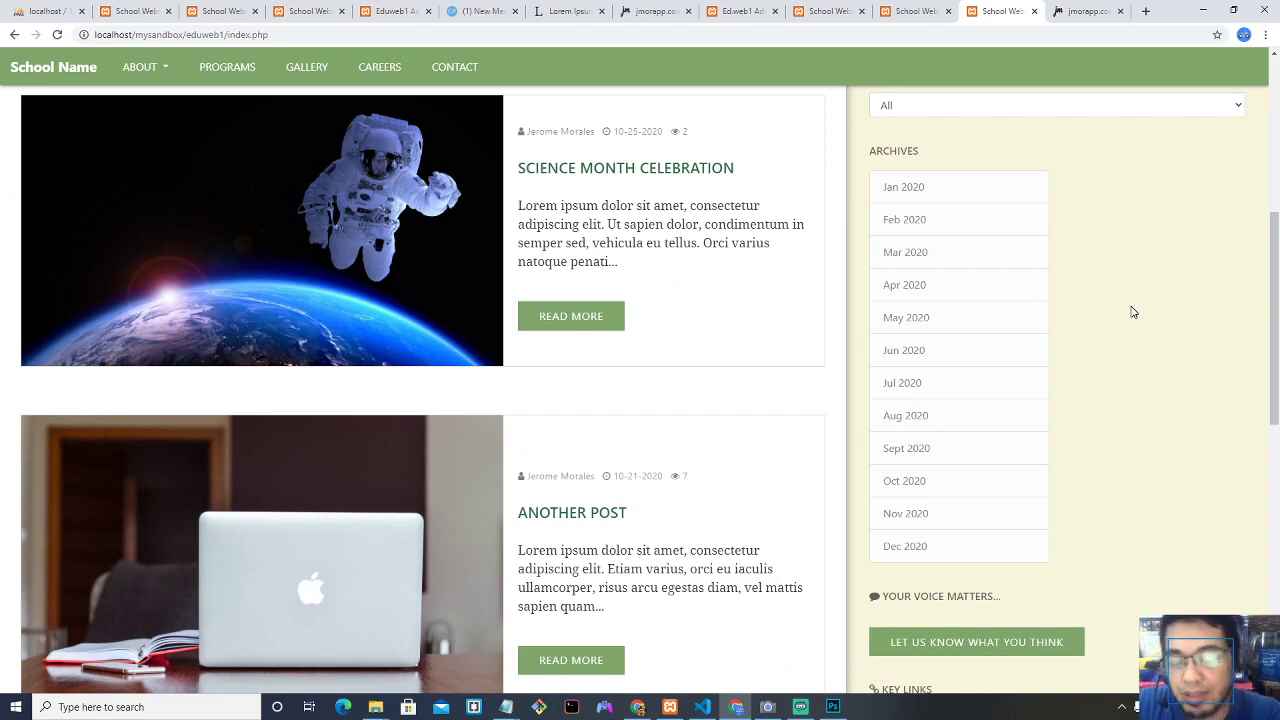
{"action": "scroll", "coordinate": [1135, 313], "scroll_direction": "up", "scroll_amount": 3}
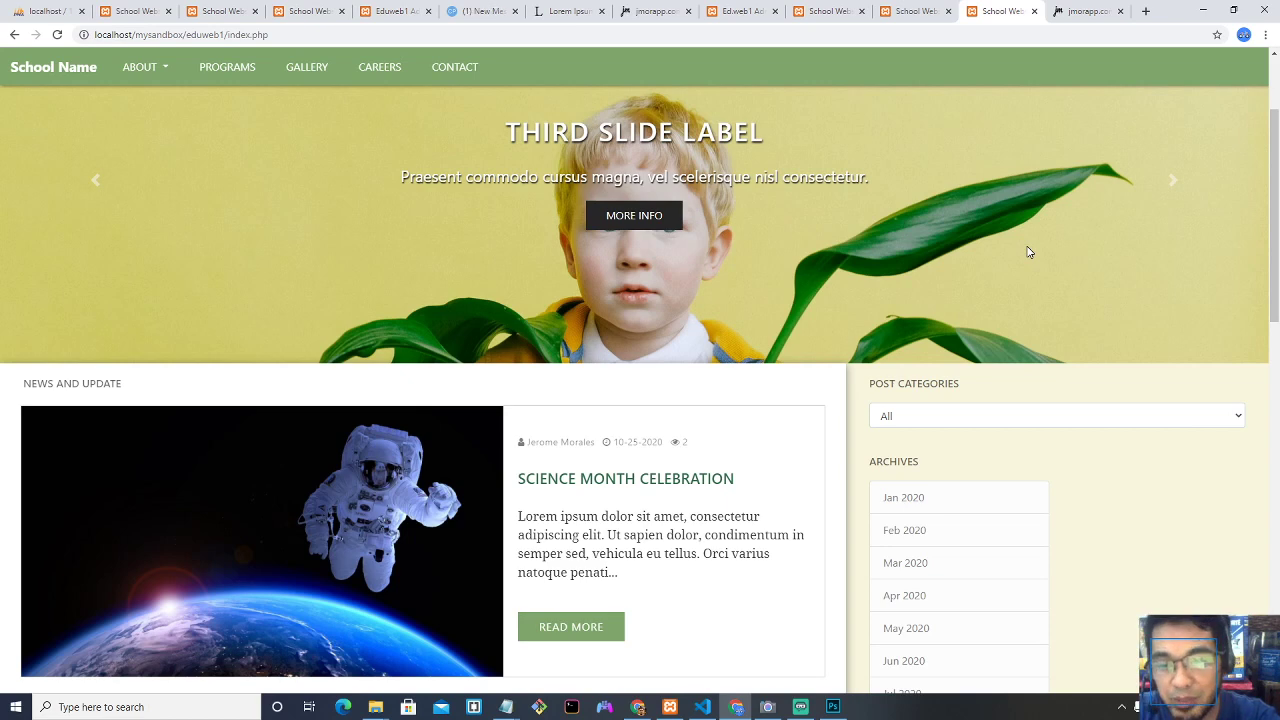
{"action": "scroll", "coordinate": [1029, 252], "scroll_direction": "down", "scroll_amount": 2}
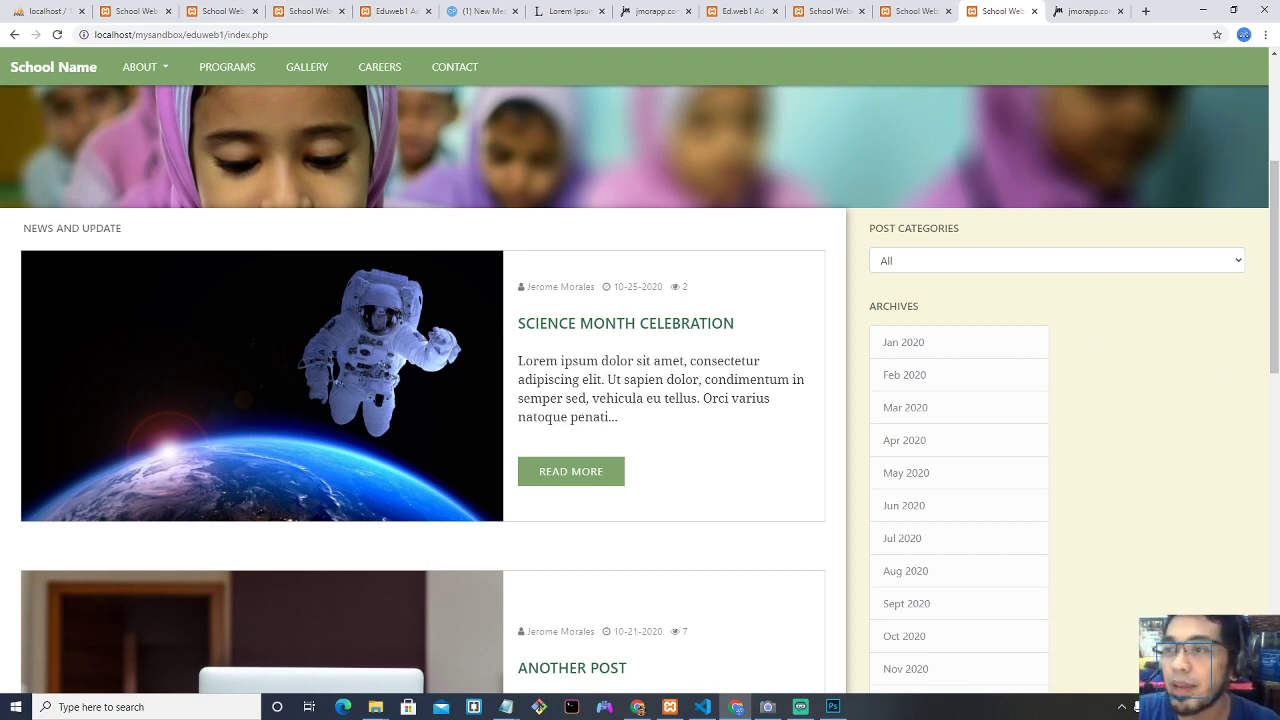
{"action": "left_click", "coordinate": [828, 11]}
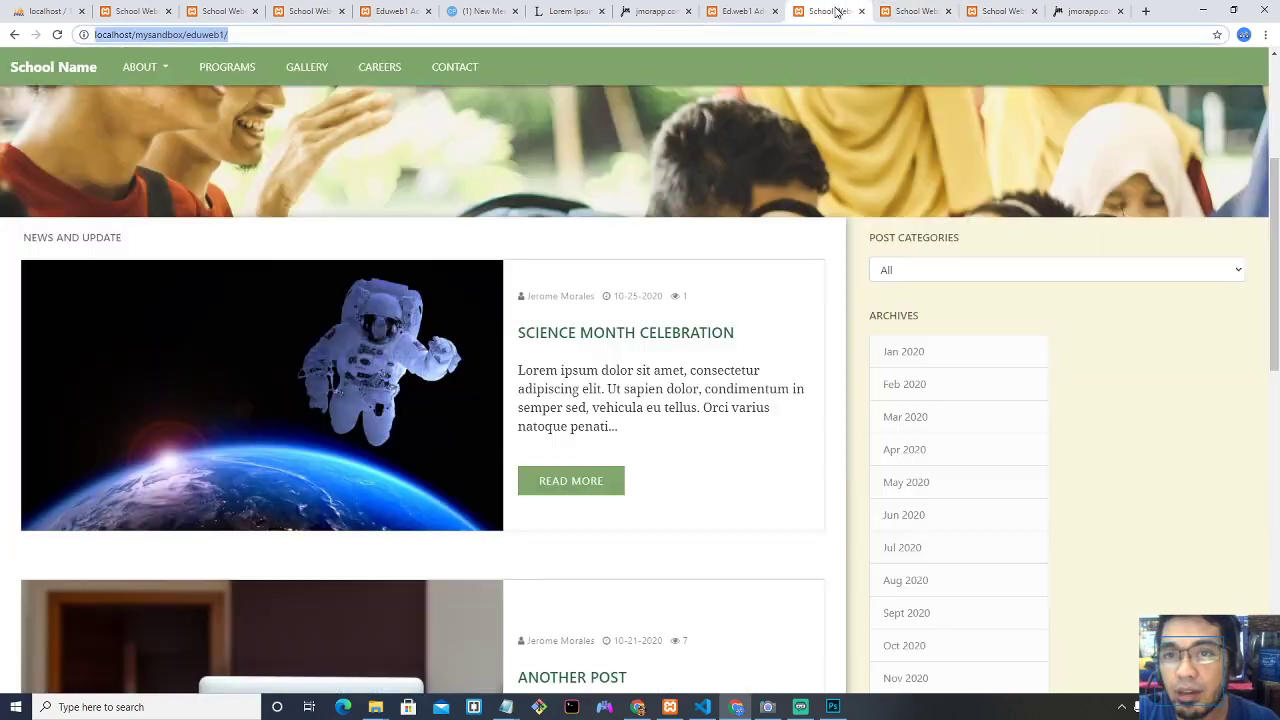
{"action": "left_click", "coordinate": [748, 11]}
{"action": "left_click", "coordinate": [94, 167]}
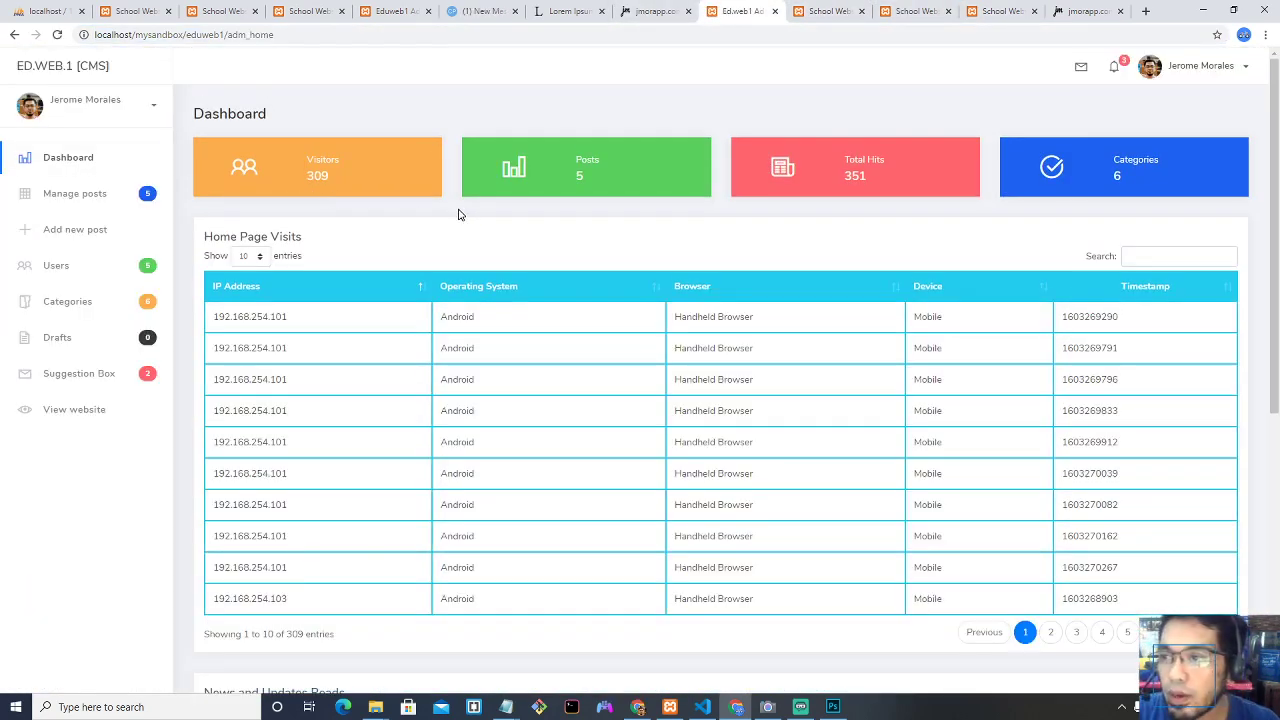
Step: Reload the school home page and scroll to the news posts and their view counts
{"action": "left_click", "coordinate": [1006, 11]}
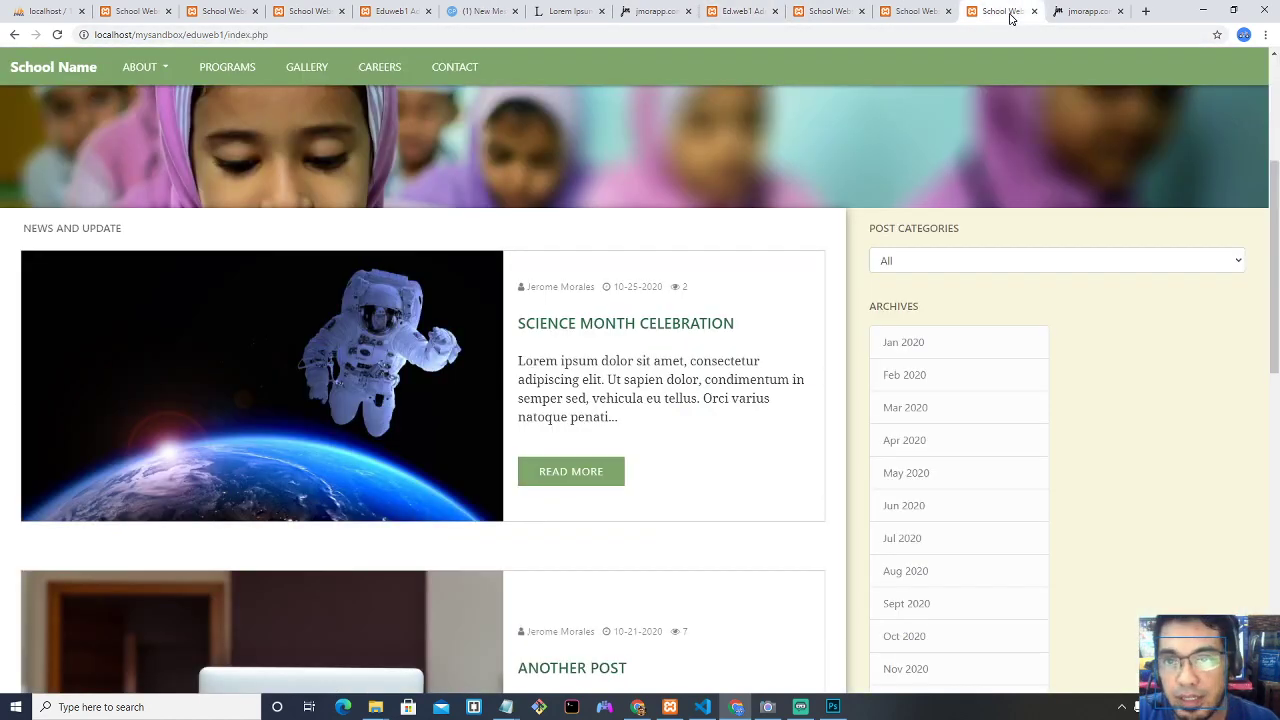
{"action": "left_click", "coordinate": [57, 34]}
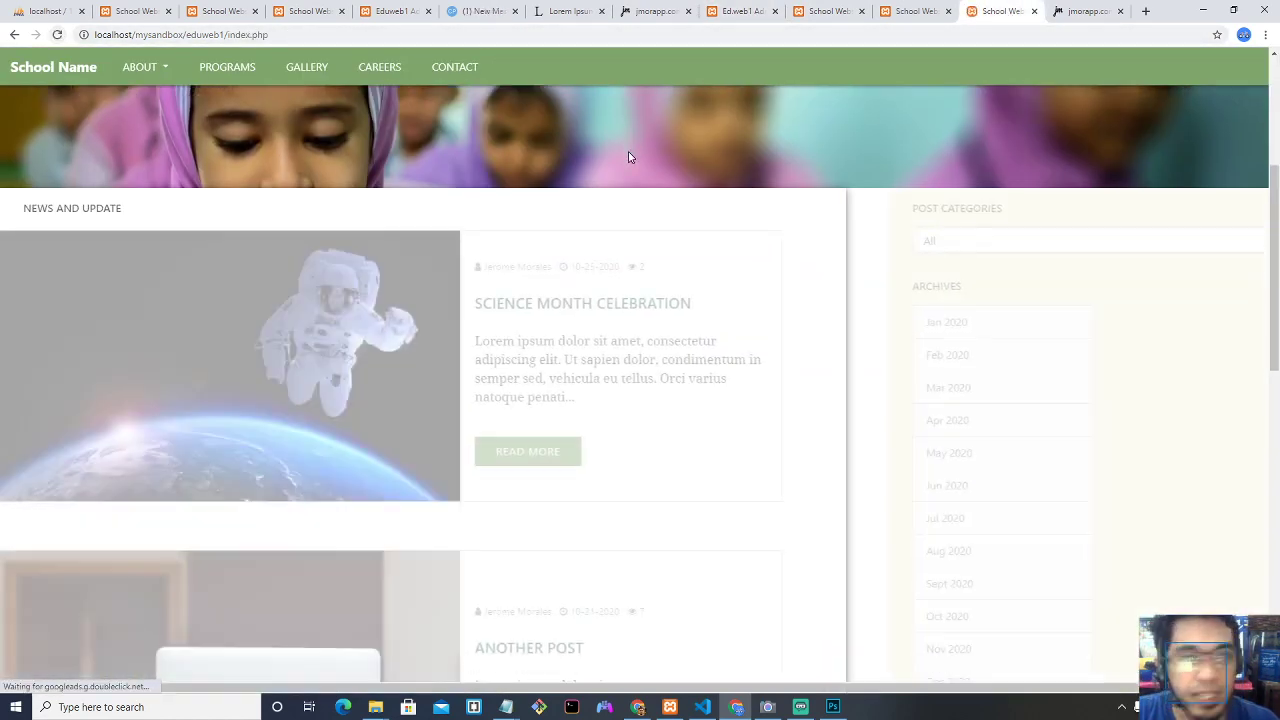
{"action": "scroll", "coordinate": [1009, 342], "scroll_direction": "down", "scroll_amount": 2}
{"action": "scroll", "coordinate": [1009, 342], "scroll_direction": "down", "scroll_amount": 3}
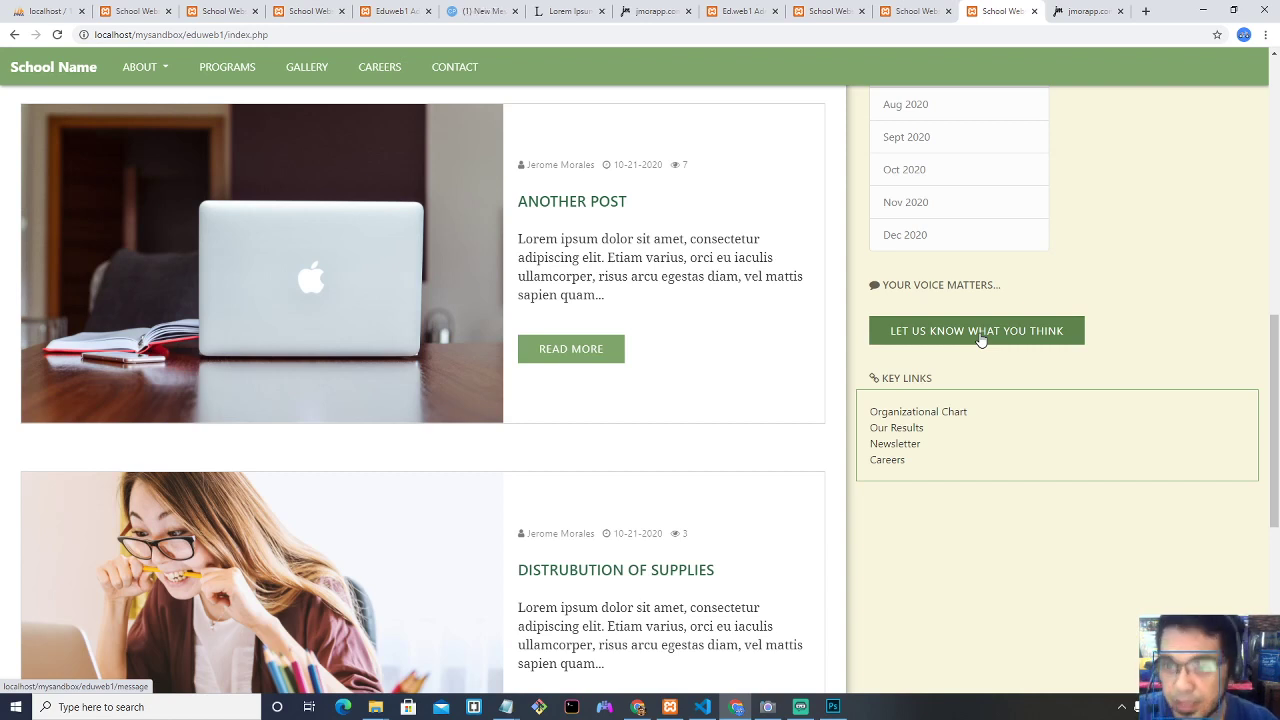
Step: Open the Send us a message page and enter a sample sender name and contact number
{"action": "left_click", "coordinate": [1024, 338]}
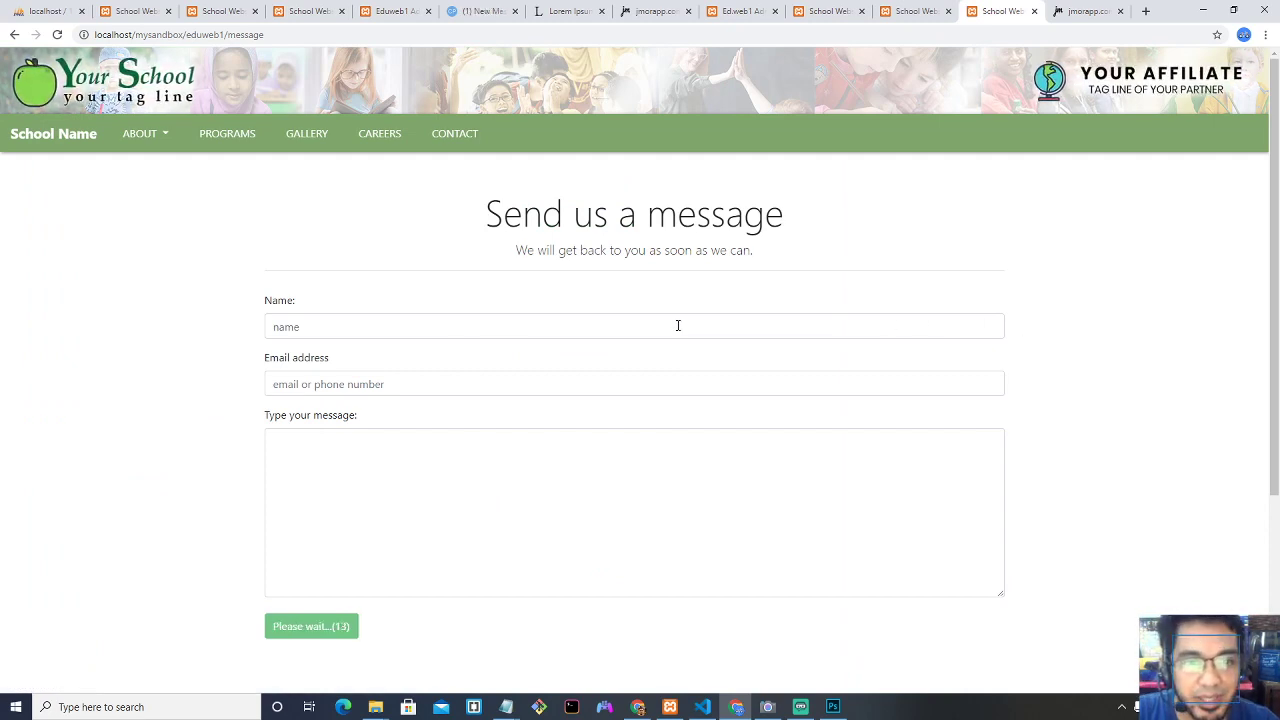
{"action": "left_click", "coordinate": [482, 328]}
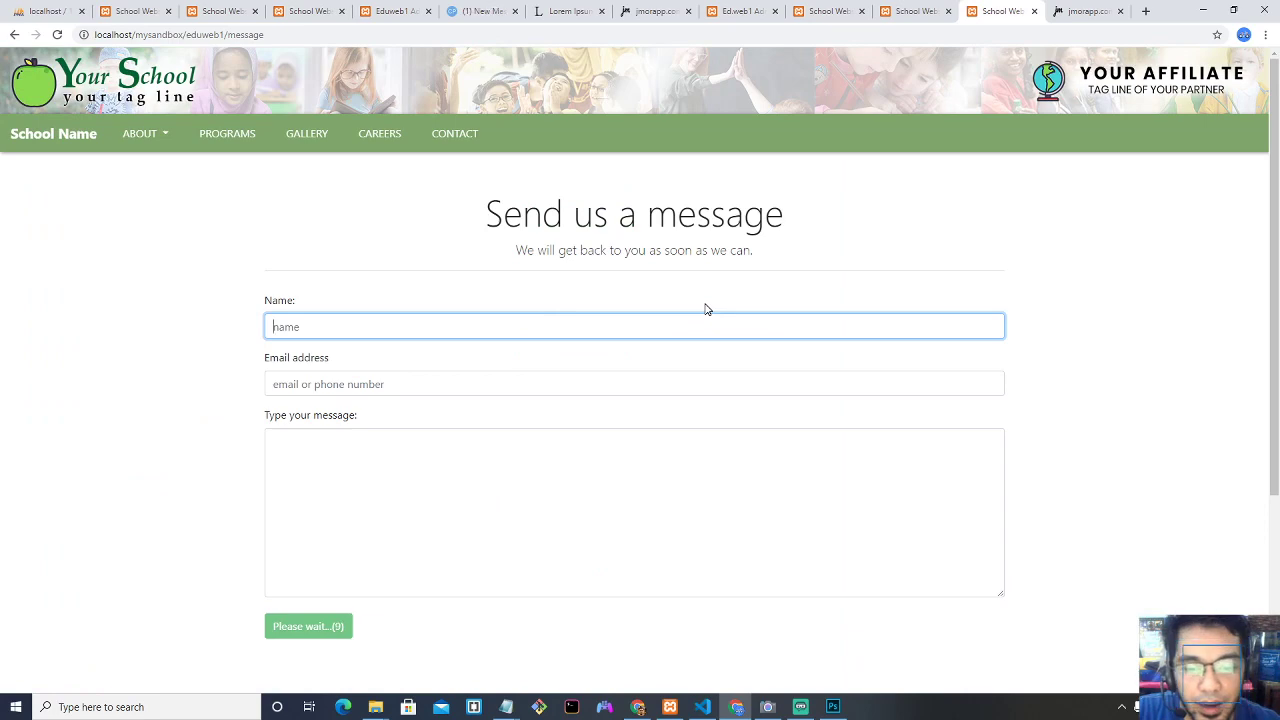
{"action": "scroll", "coordinate": [705, 309], "scroll_direction": "down", "scroll_amount": 2}
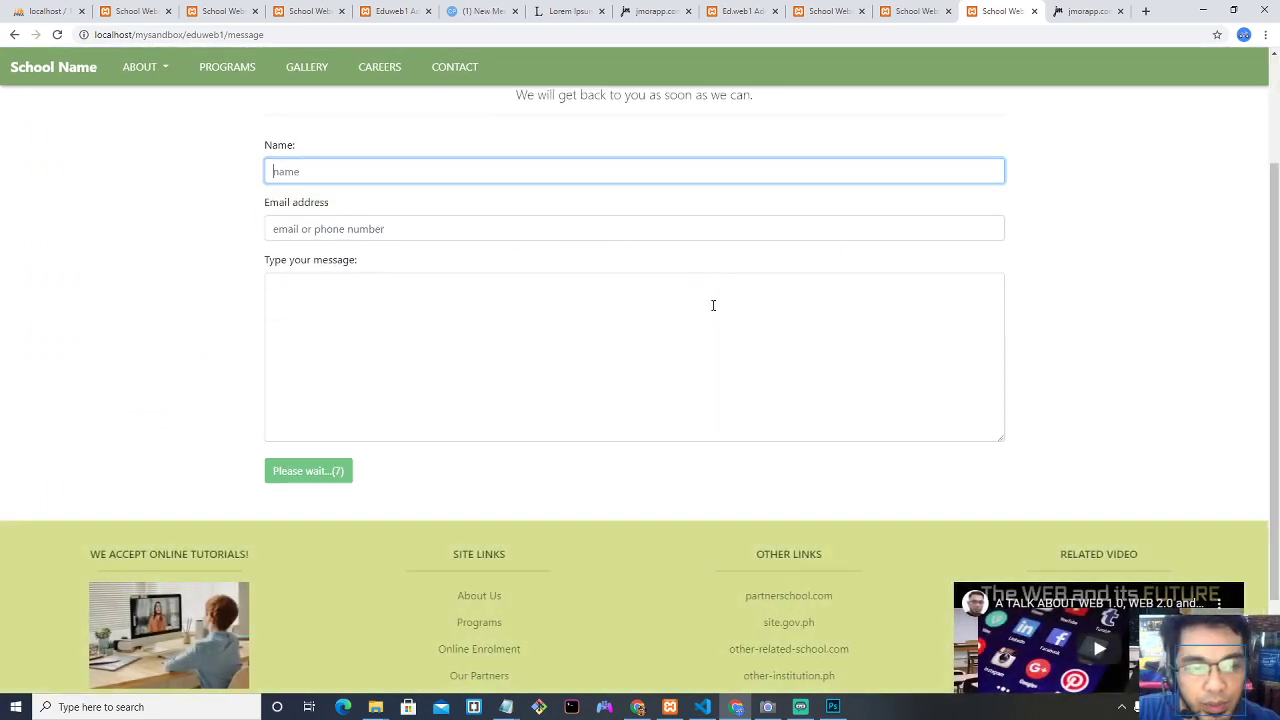
{"action": "scroll", "coordinate": [714, 304], "scroll_direction": "up", "scroll_amount": 2}
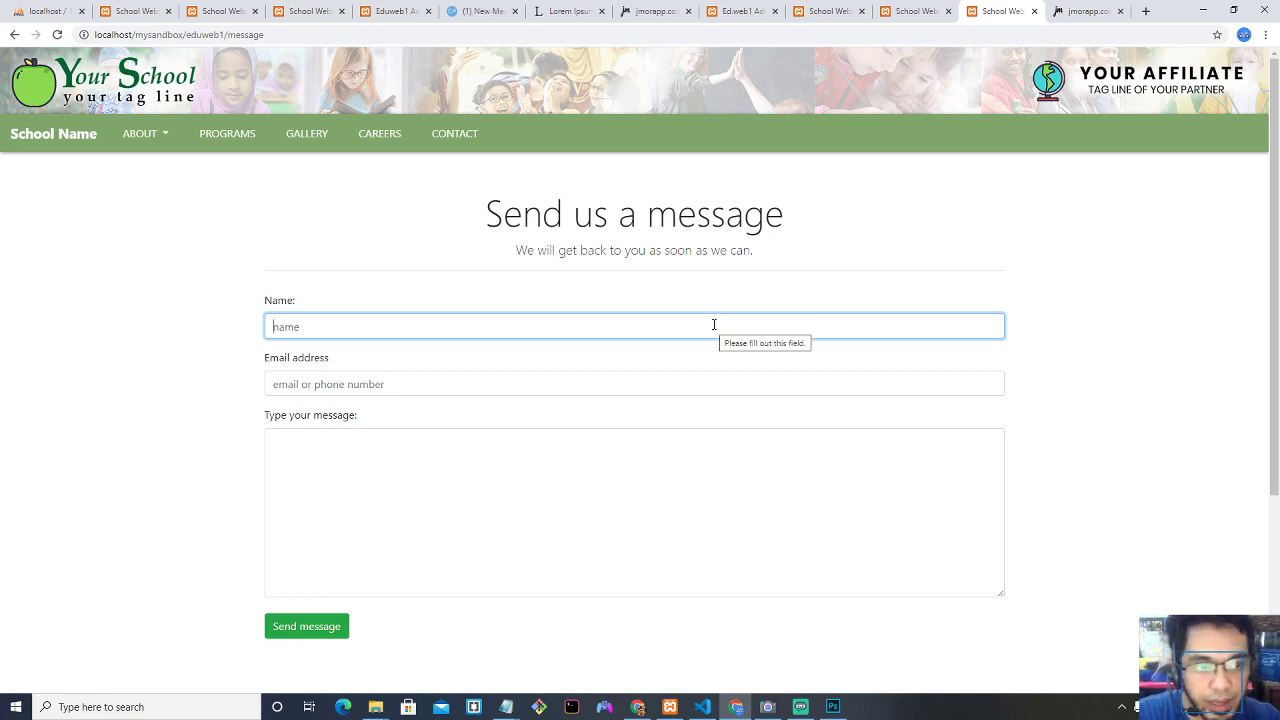
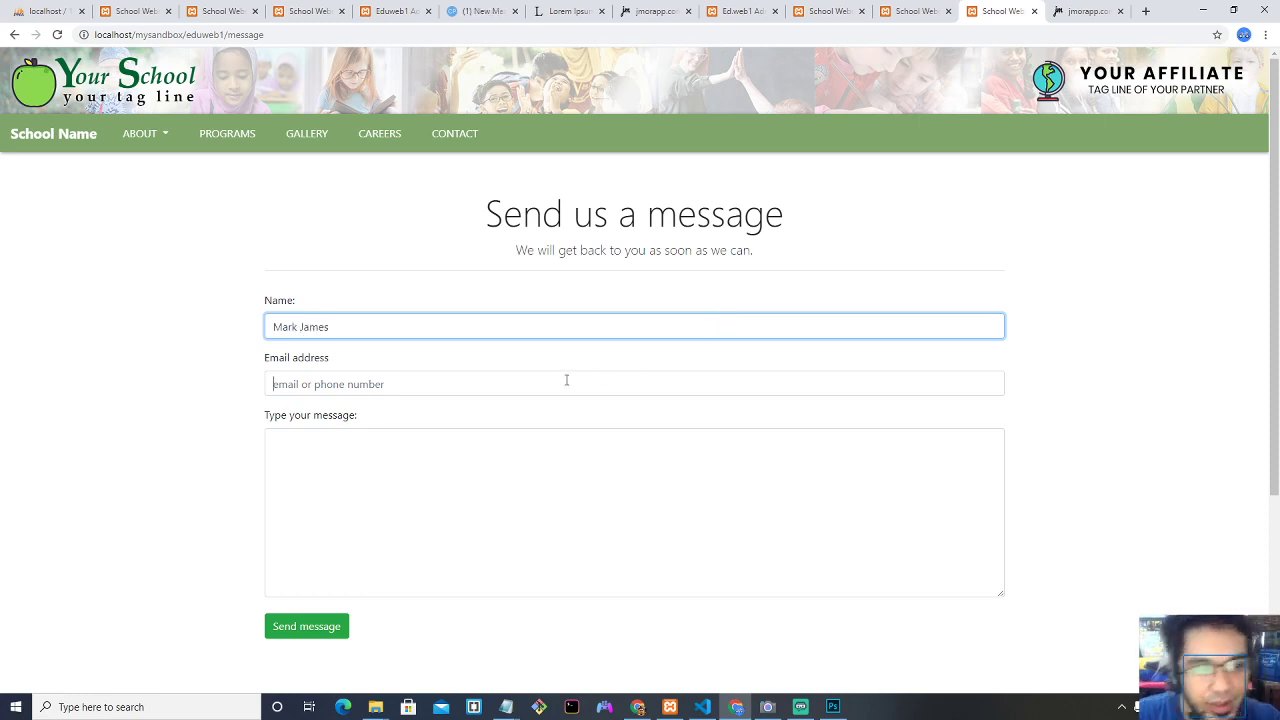
{"action": "left_click", "coordinate": [566, 380]}
{"action": "type", "text": "654654654"}
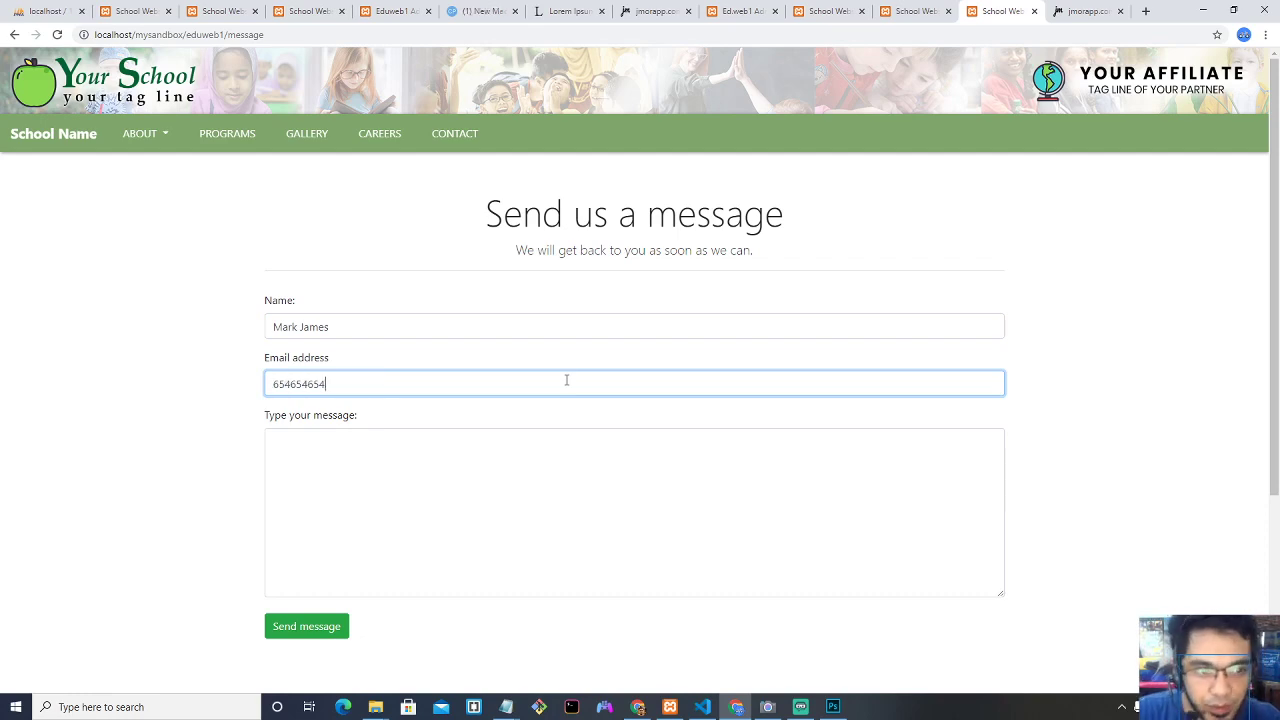
Step: Paste lorem ipsum text from the lorem ipsum tab as the message and send it
{"action": "left_click", "coordinate": [534, 451]}
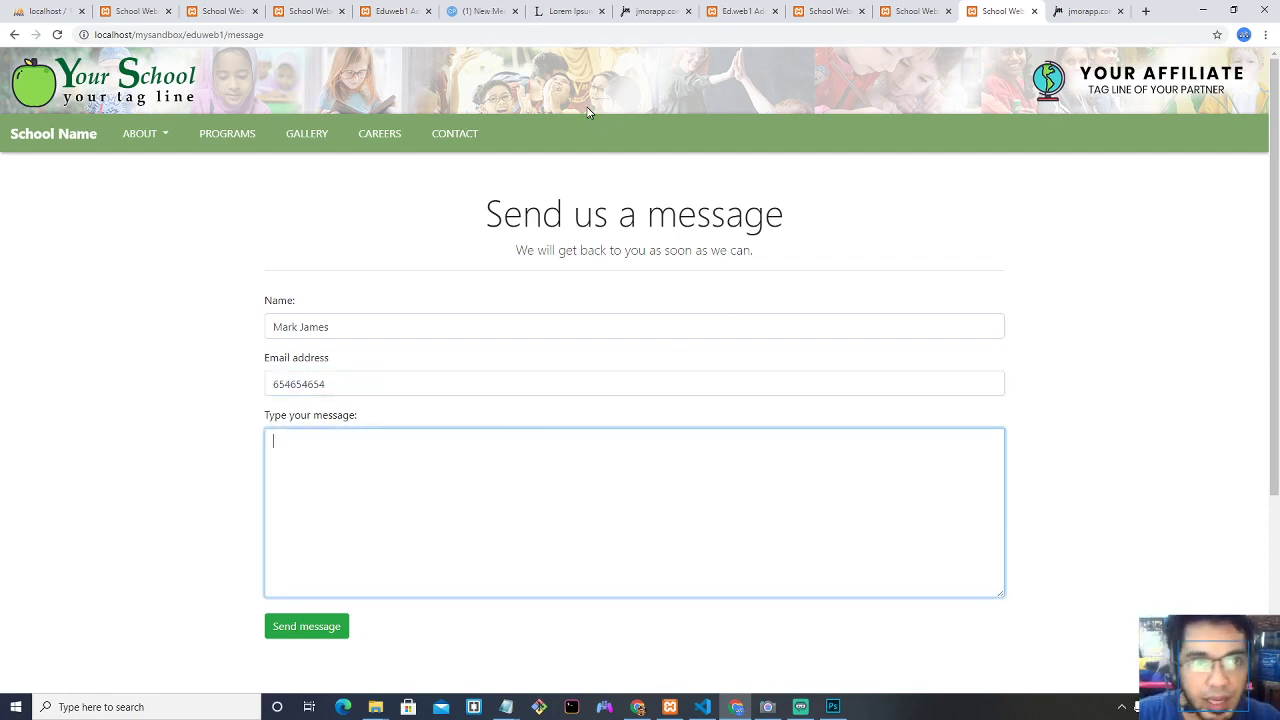
{"action": "left_click", "coordinate": [557, 11]}
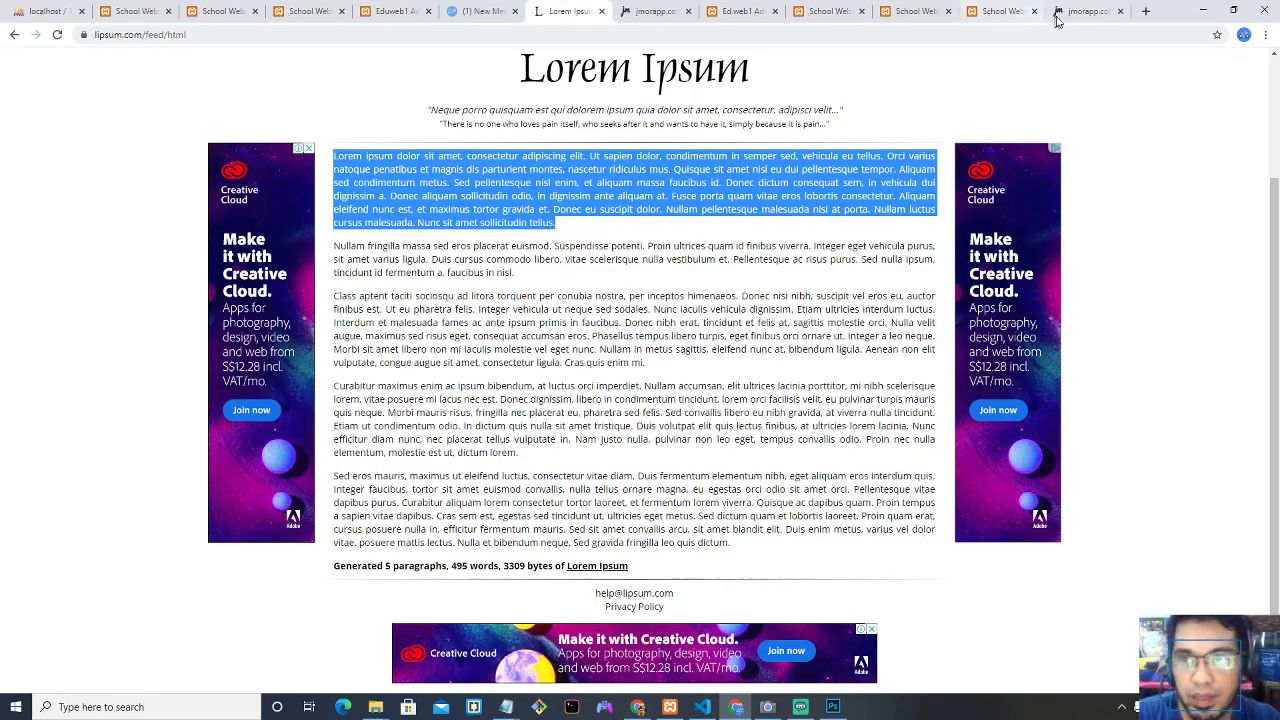
{"action": "left_click", "coordinate": [1002, 12]}
{"action": "key", "text": "ctrl+v"}
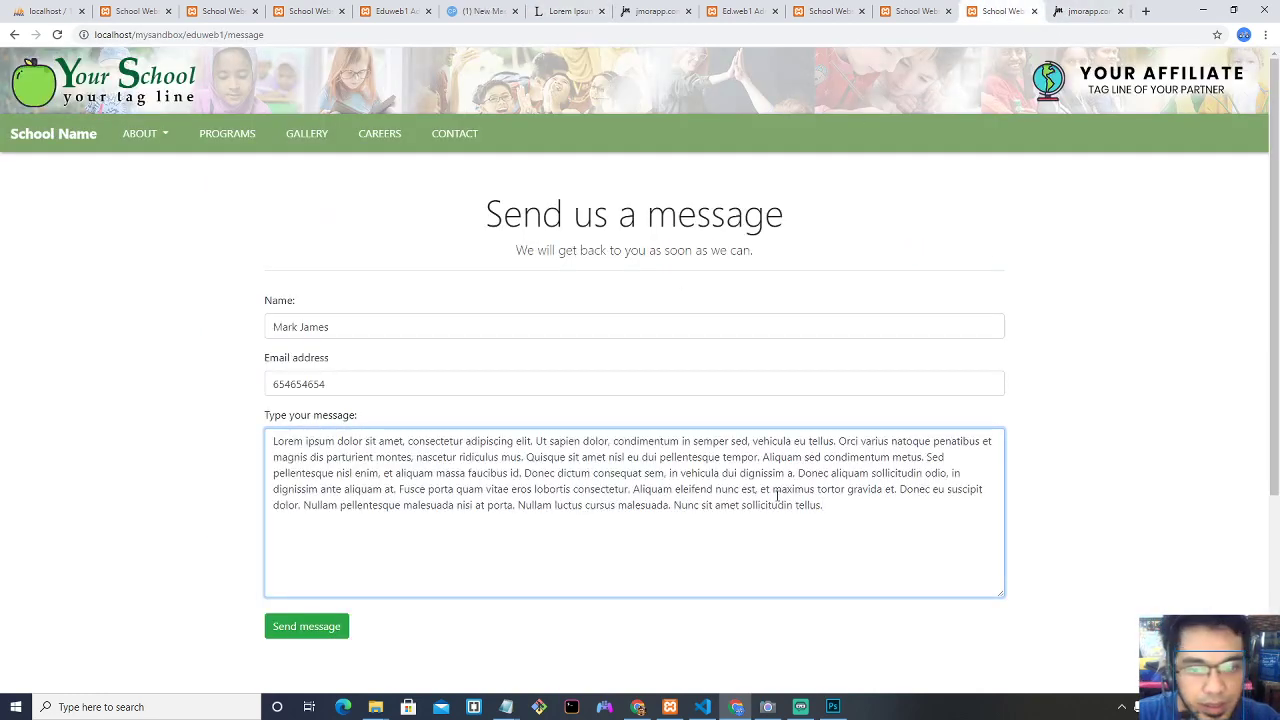
{"action": "scroll", "coordinate": [600, 528], "scroll_direction": "down", "scroll_amount": 2}
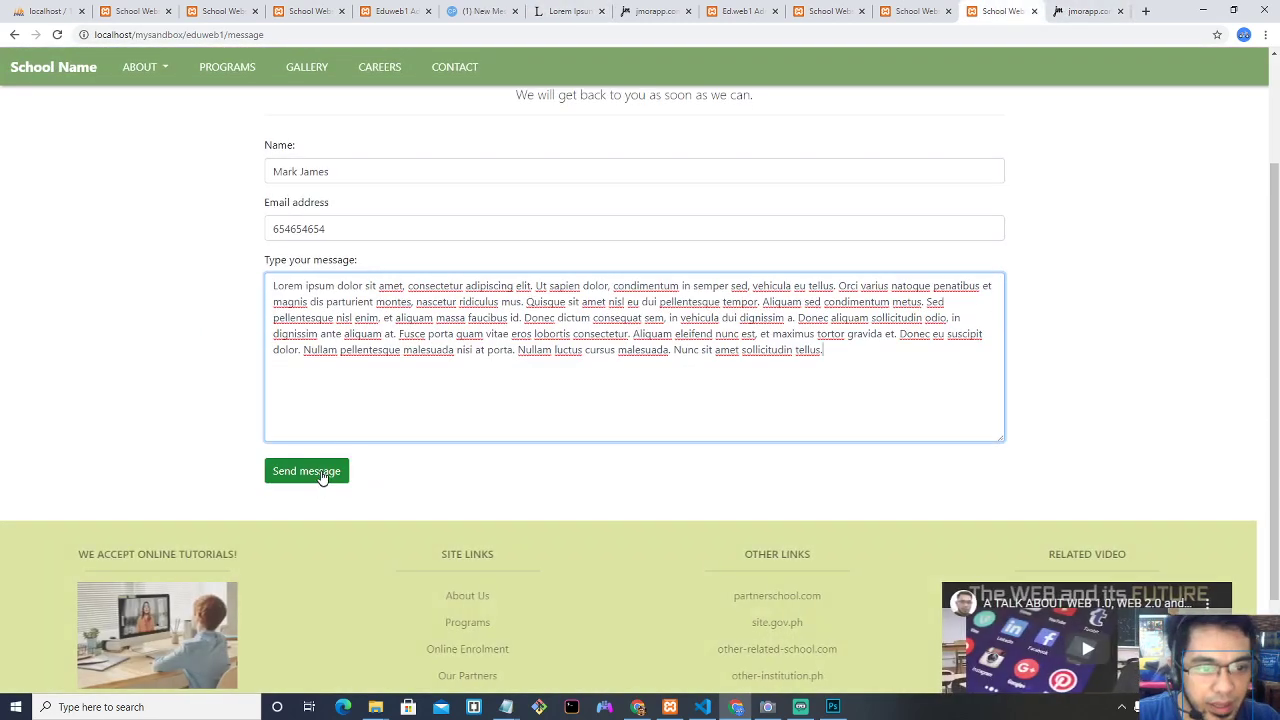
{"action": "left_click", "coordinate": [306, 471]}
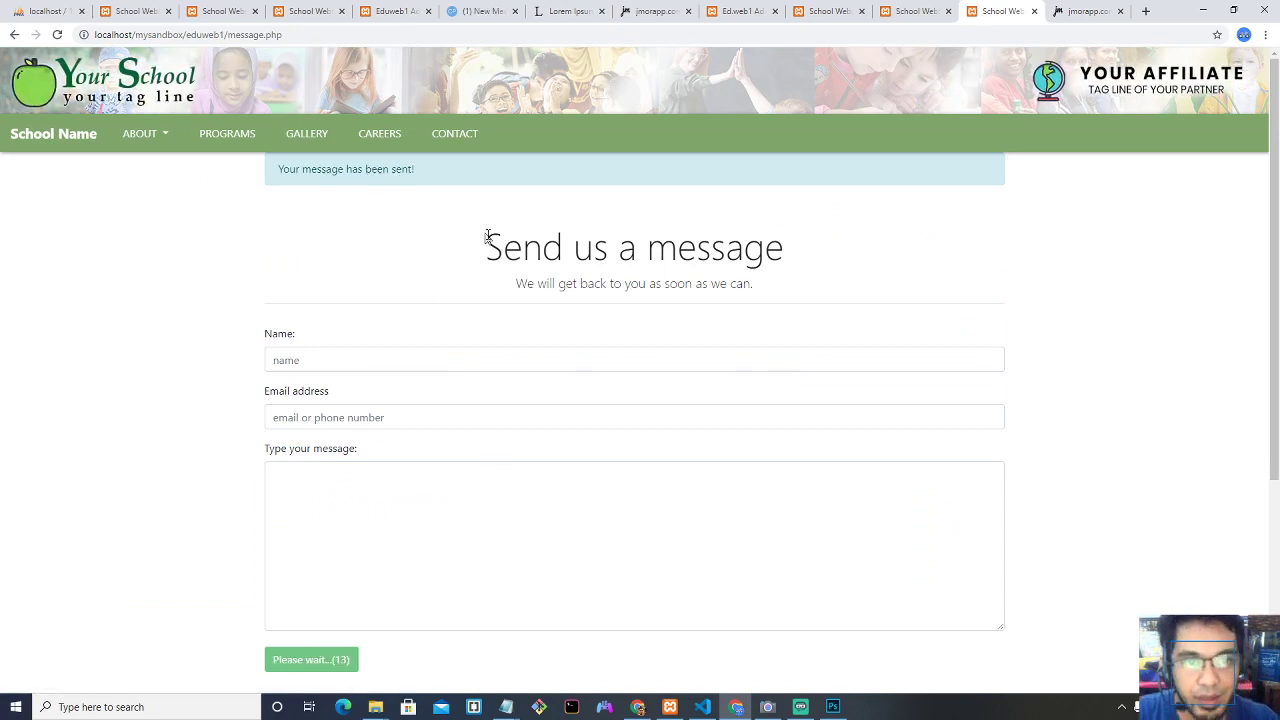
Step: Check the sent confirmation, then switch to the Ed.web1 Admin dashboard
{"action": "scroll", "coordinate": [626, 266], "scroll_direction": "down", "scroll_amount": 2}
{"action": "scroll", "coordinate": [628, 264], "scroll_direction": "up", "scroll_amount": 2}
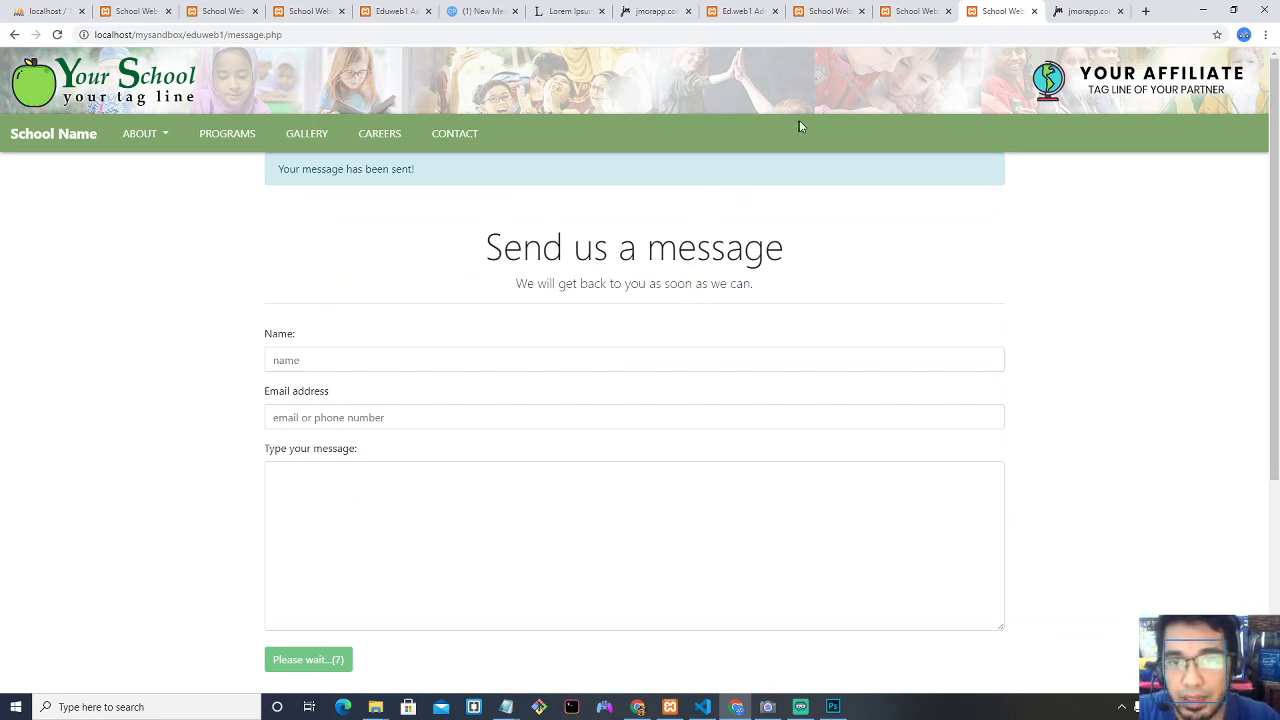
{"action": "left_click", "coordinate": [826, 12]}
{"action": "key", "text": "ctrl+Tab"}
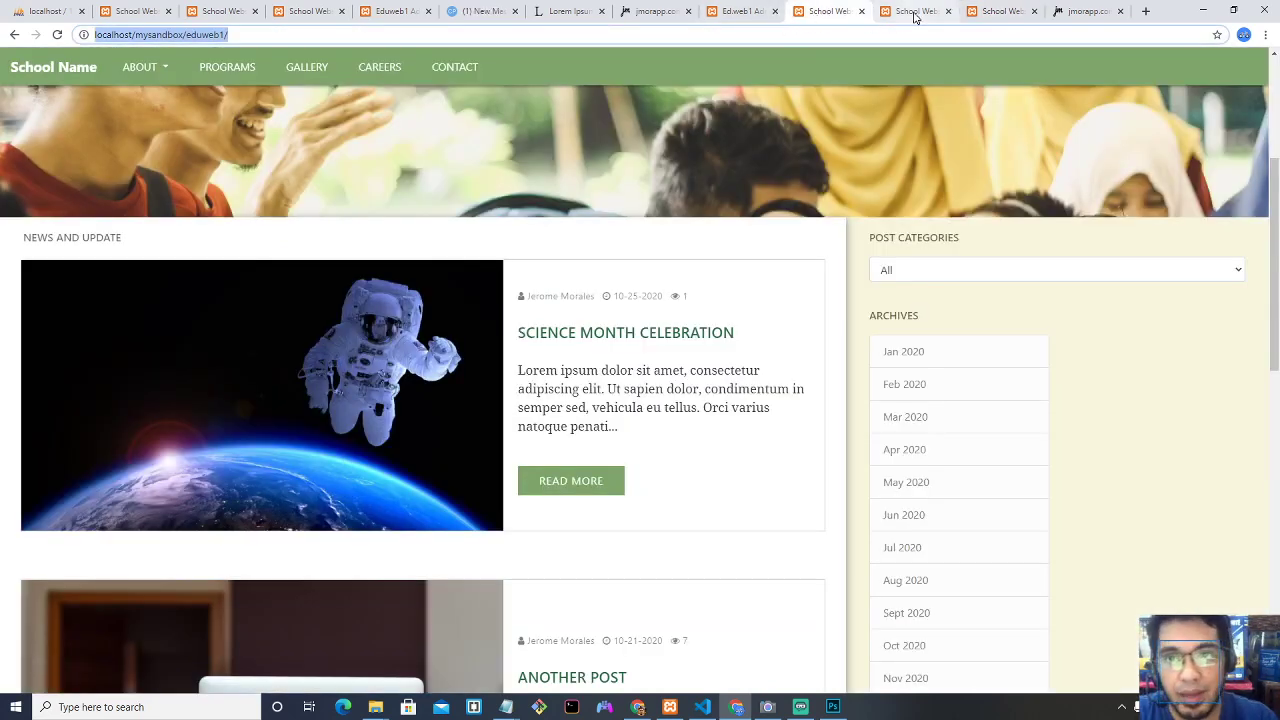
{"action": "left_click", "coordinate": [755, 14]}
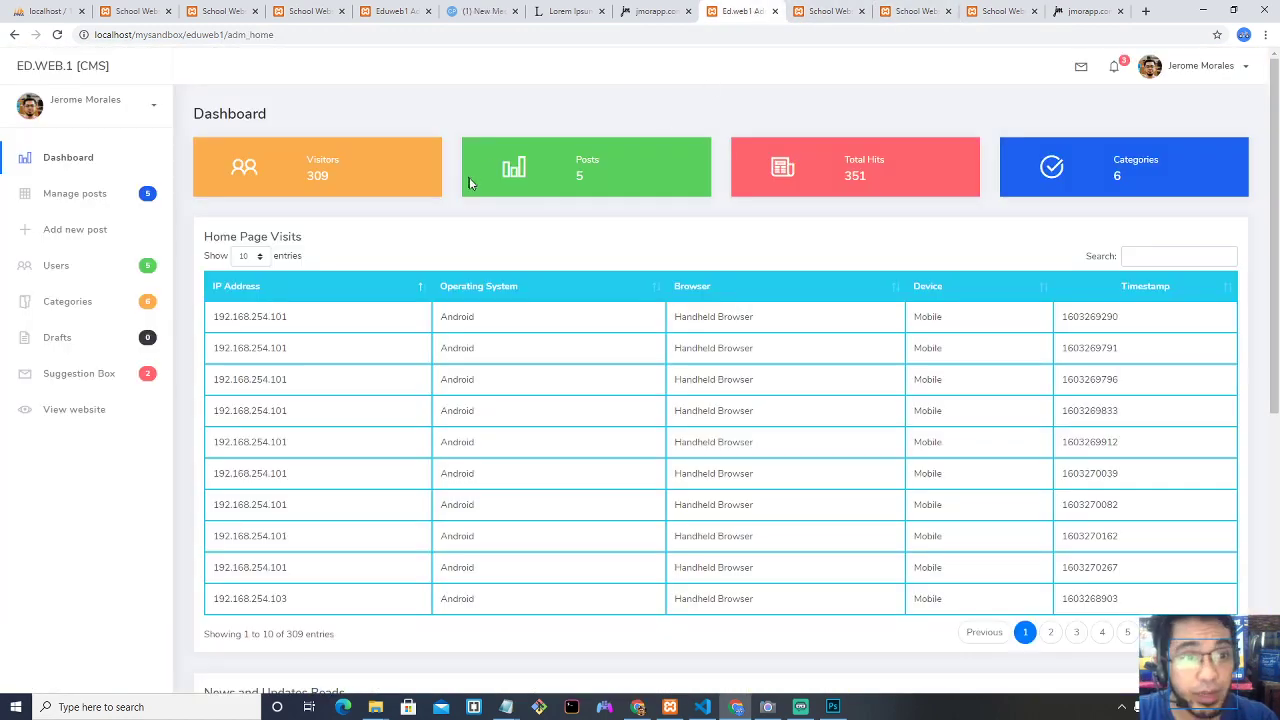
Step: Open the Suggestion Box message list and zoom the page in
{"action": "scroll", "coordinate": [540, 236], "scroll_direction": "down", "scroll_amount": 2}
{"action": "scroll", "coordinate": [548, 222], "scroll_direction": "up", "scroll_amount": 2}
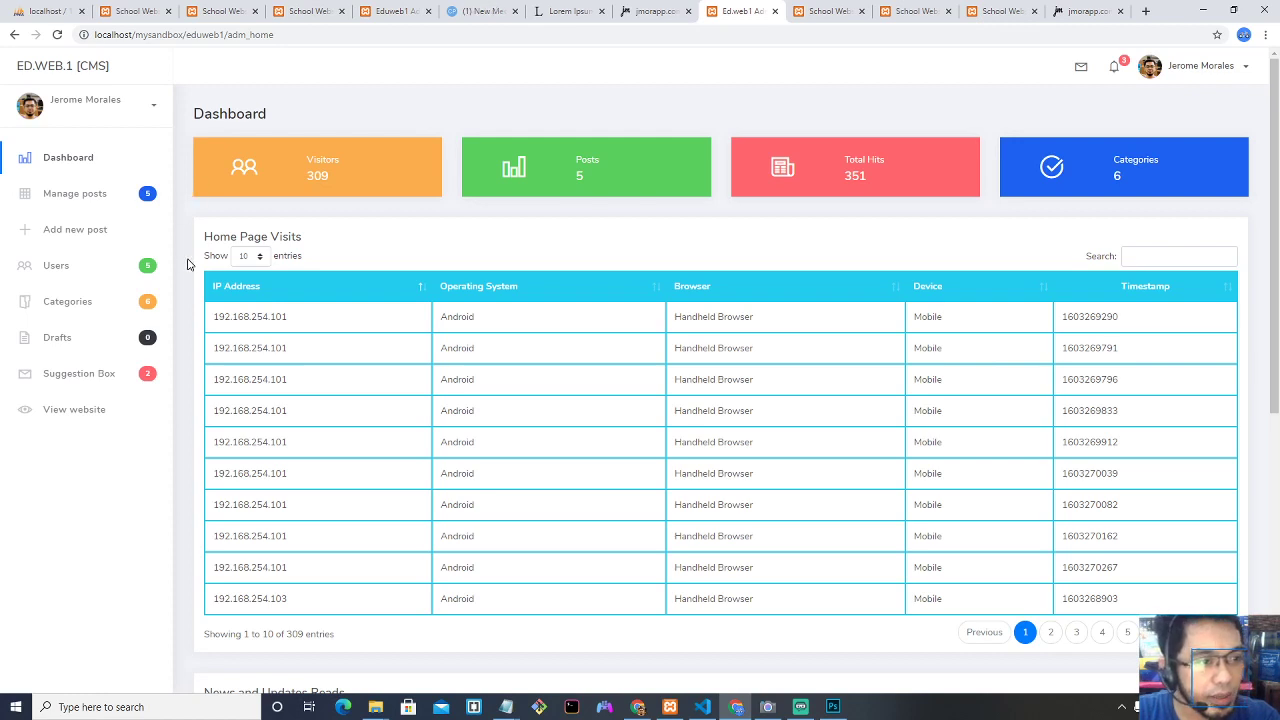
{"action": "left_click", "coordinate": [93, 382]}
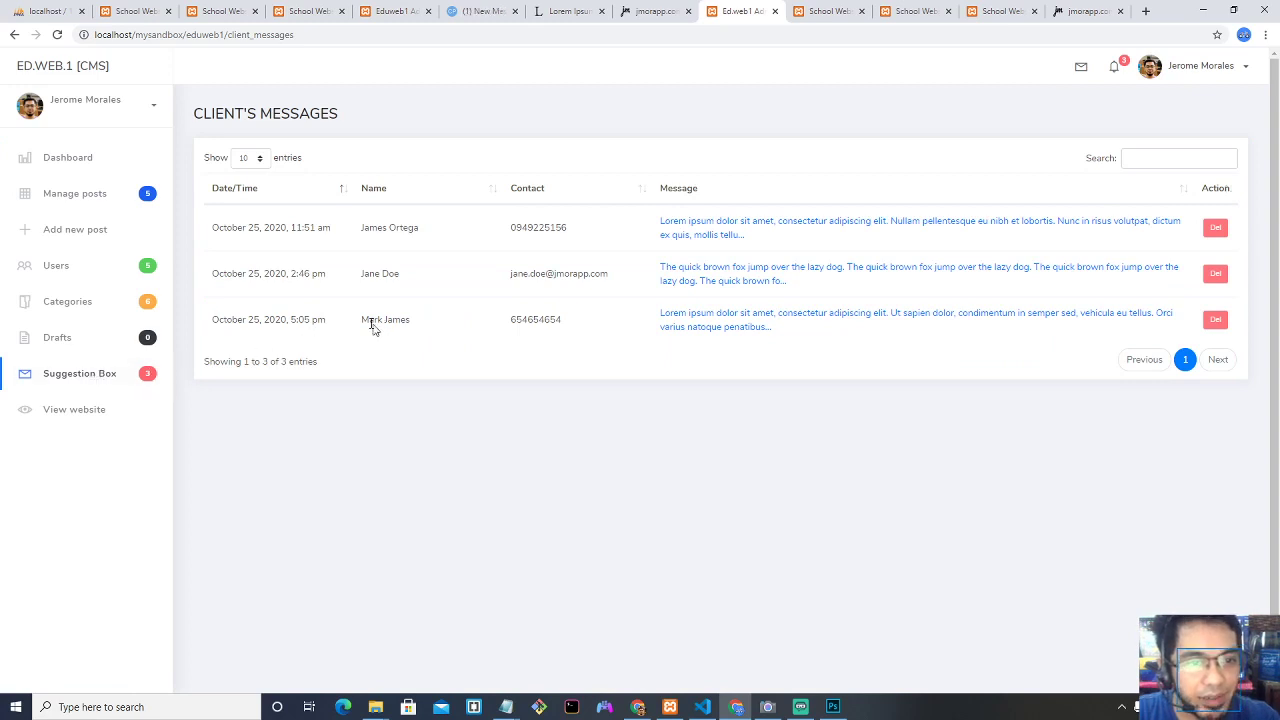
{"action": "left_click_drag", "start_coordinate": [362, 319], "coordinate": [407, 319]}
{"action": "key", "text": "ctrl+plus"}
{"action": "key", "text": "ctrl+plus"}
{"action": "key", "text": "ctrl+plus"}
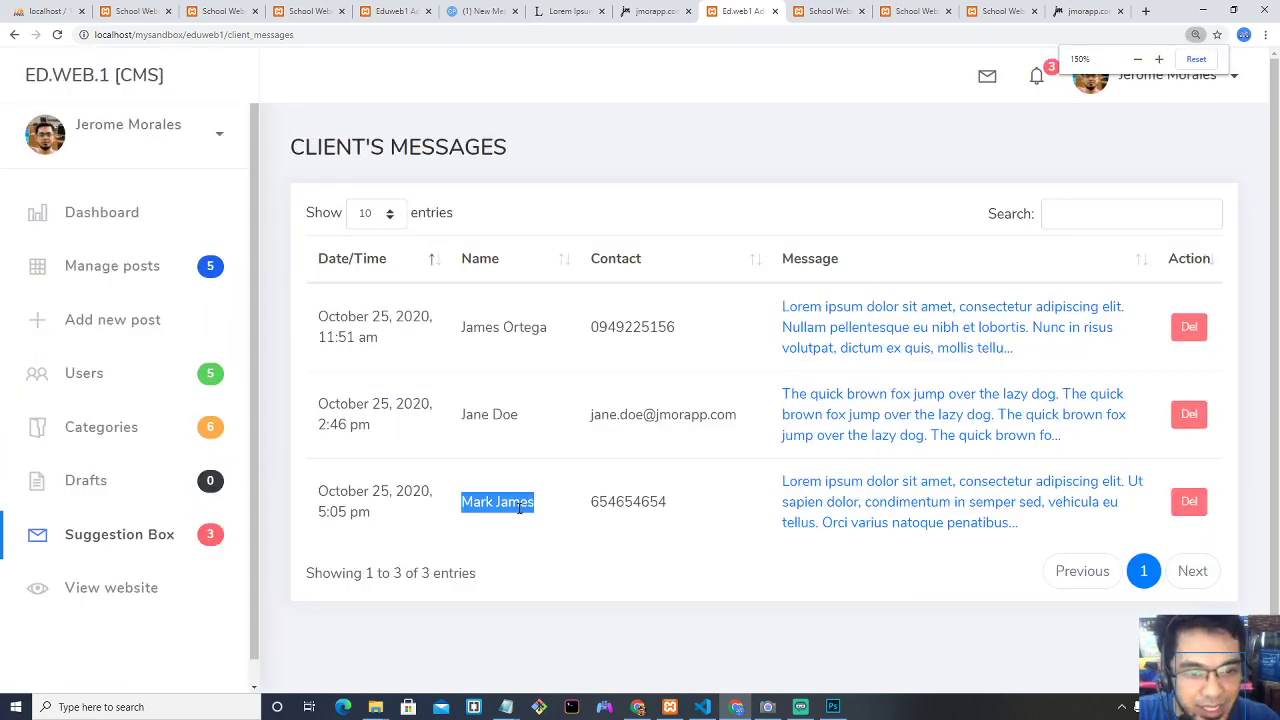
{"action": "left_click", "coordinate": [487, 502]}
Step: Highlight the new message's sender name, date and arrival time
{"action": "left_click_drag", "start_coordinate": [487, 502], "coordinate": [532, 504]}
{"action": "left_click", "coordinate": [380, 509]}
{"action": "left_click_drag", "start_coordinate": [328, 491], "coordinate": [415, 491]}
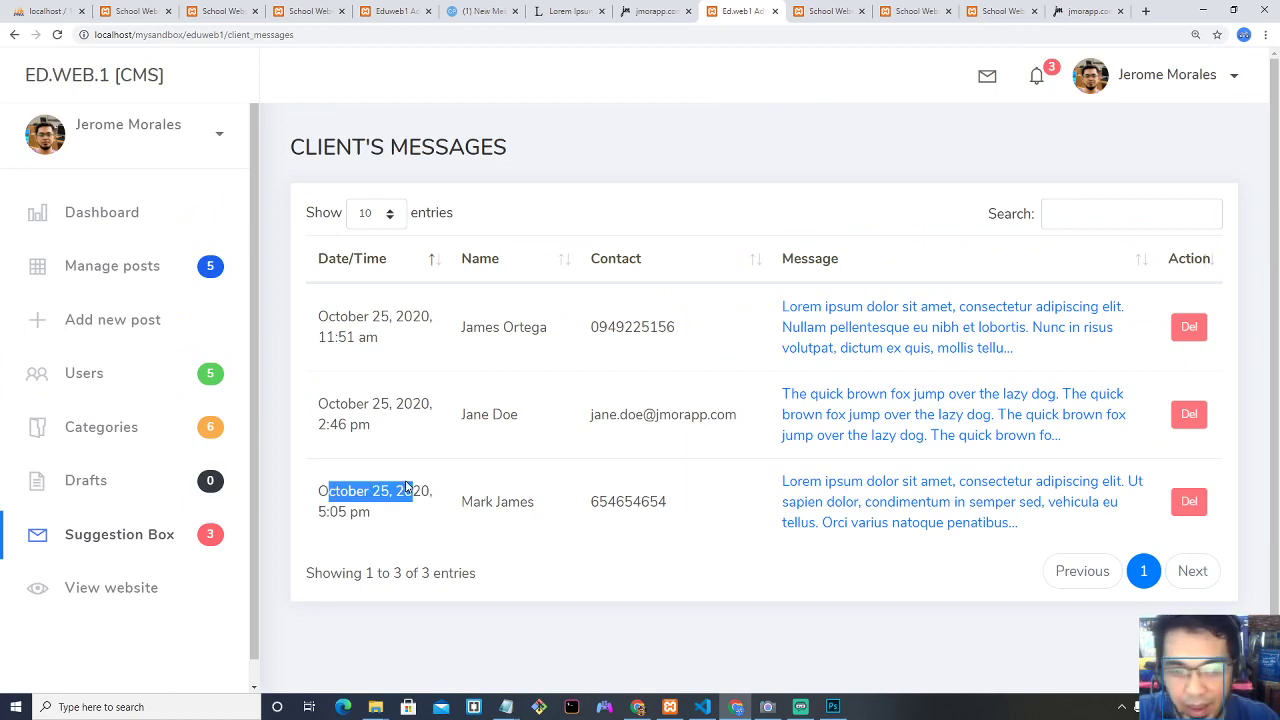
{"action": "left_click", "coordinate": [366, 509]}
{"action": "left_click_drag", "start_coordinate": [348, 491], "coordinate": [412, 492]}
{"action": "left_click_drag", "start_coordinate": [329, 511], "coordinate": [370, 515]}
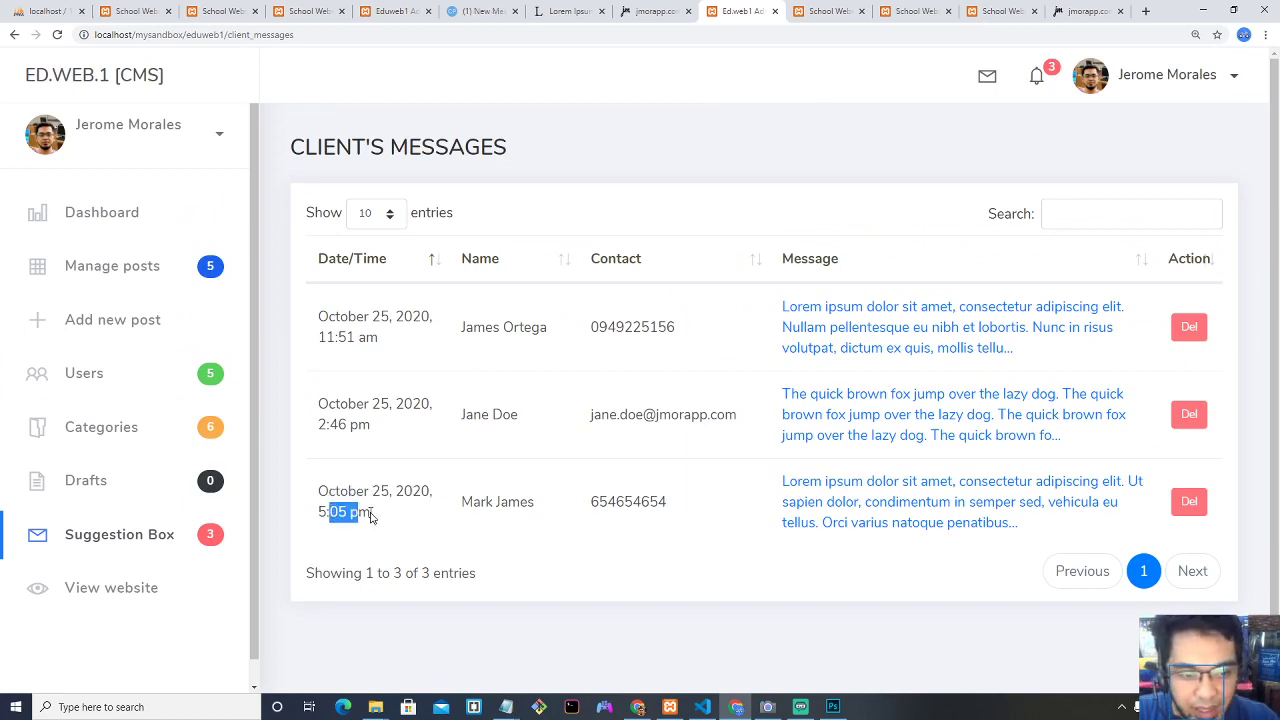
{"action": "key", "text": "ctrl+minus"}
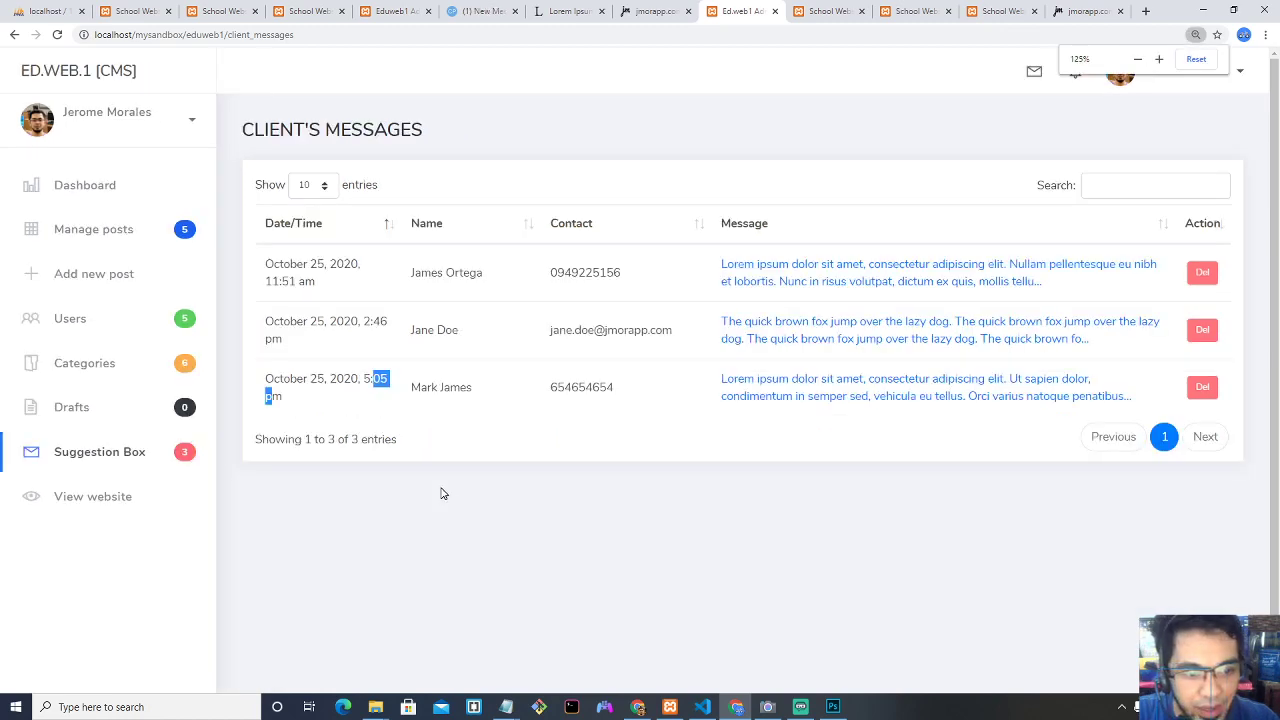
{"action": "key", "text": "ctrl+plus"}
{"action": "left_click", "coordinate": [425, 518]}
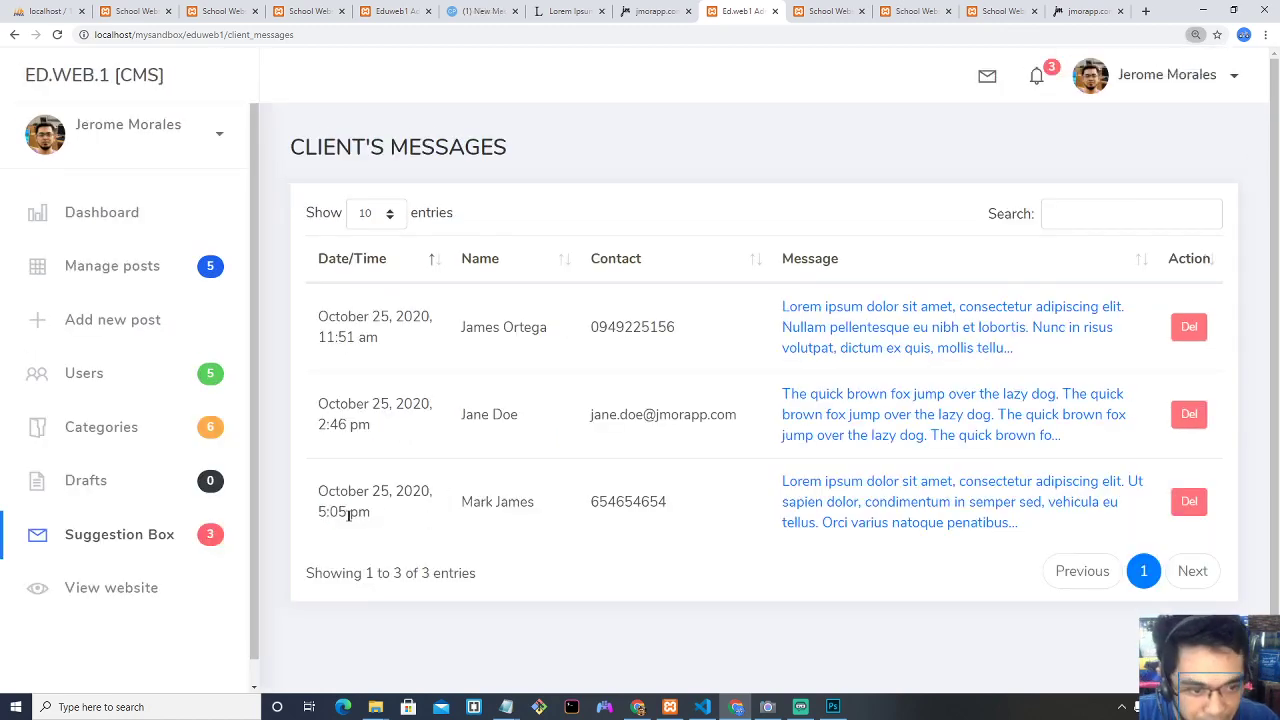
Step: At 175% then 125% zoom, point out the October 25, 2020, 5:05 pm timestamp
{"action": "key", "text": "ctrl+plus"}
{"action": "scroll", "coordinate": [403, 452], "scroll_direction": "down", "scroll_amount": 3}
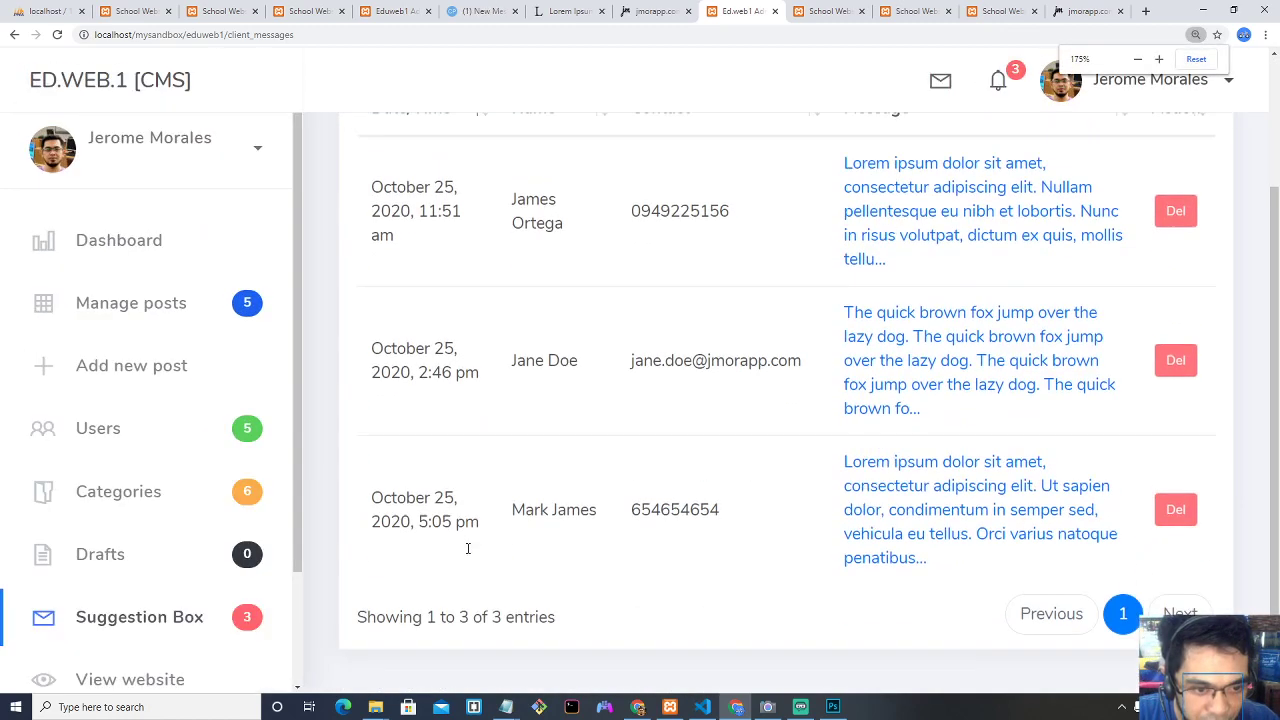
{"action": "left_click_drag", "start_coordinate": [390, 430], "coordinate": [460, 455]}
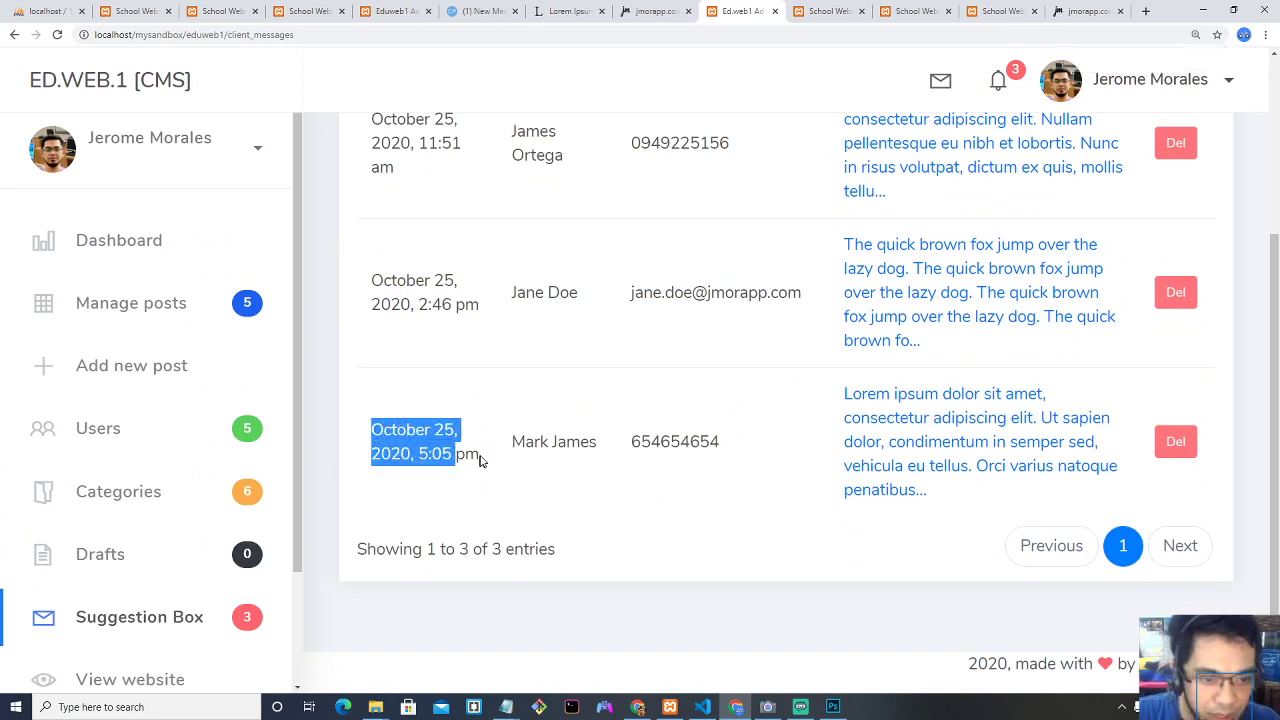
{"action": "left_click", "coordinate": [478, 455]}
{"action": "key", "text": "ctrl+minus"}
{"action": "key", "text": "ctrl+minus"}
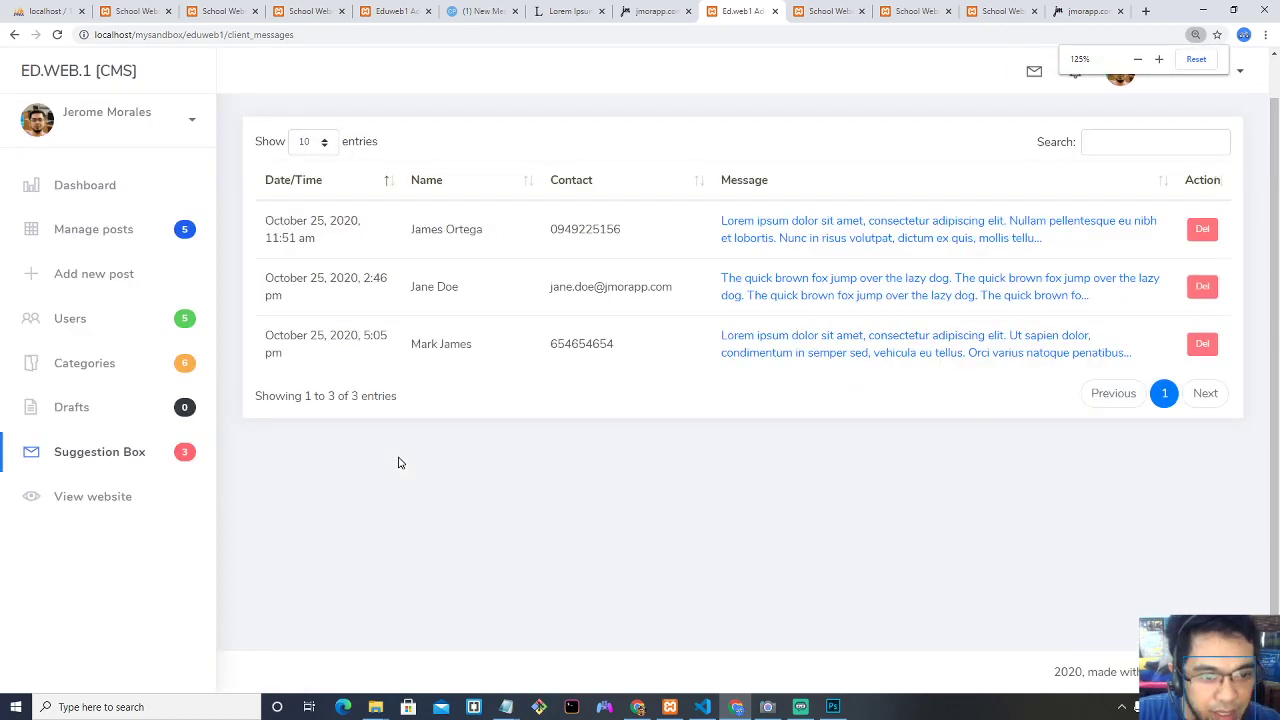
{"action": "left_click_drag", "start_coordinate": [264, 337], "coordinate": [358, 356]}
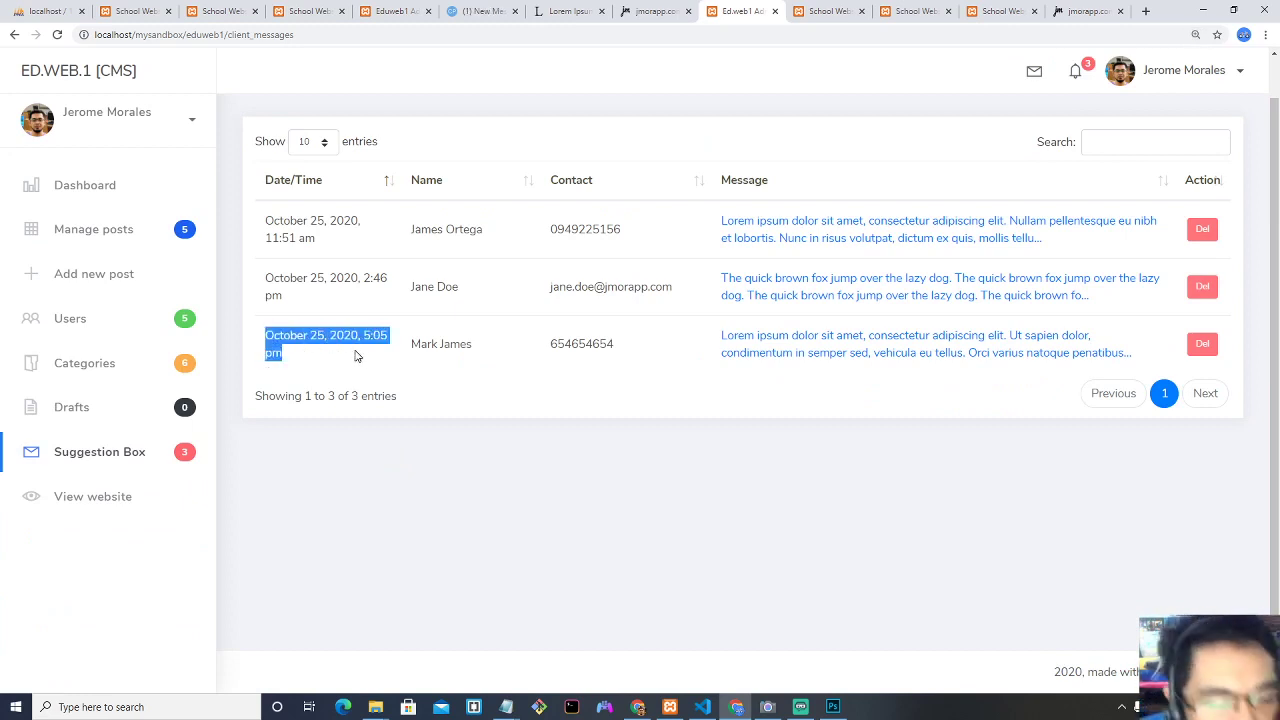
{"action": "left_click", "coordinate": [365, 347]}
{"action": "left_click_drag", "start_coordinate": [363, 335], "coordinate": [392, 340]}
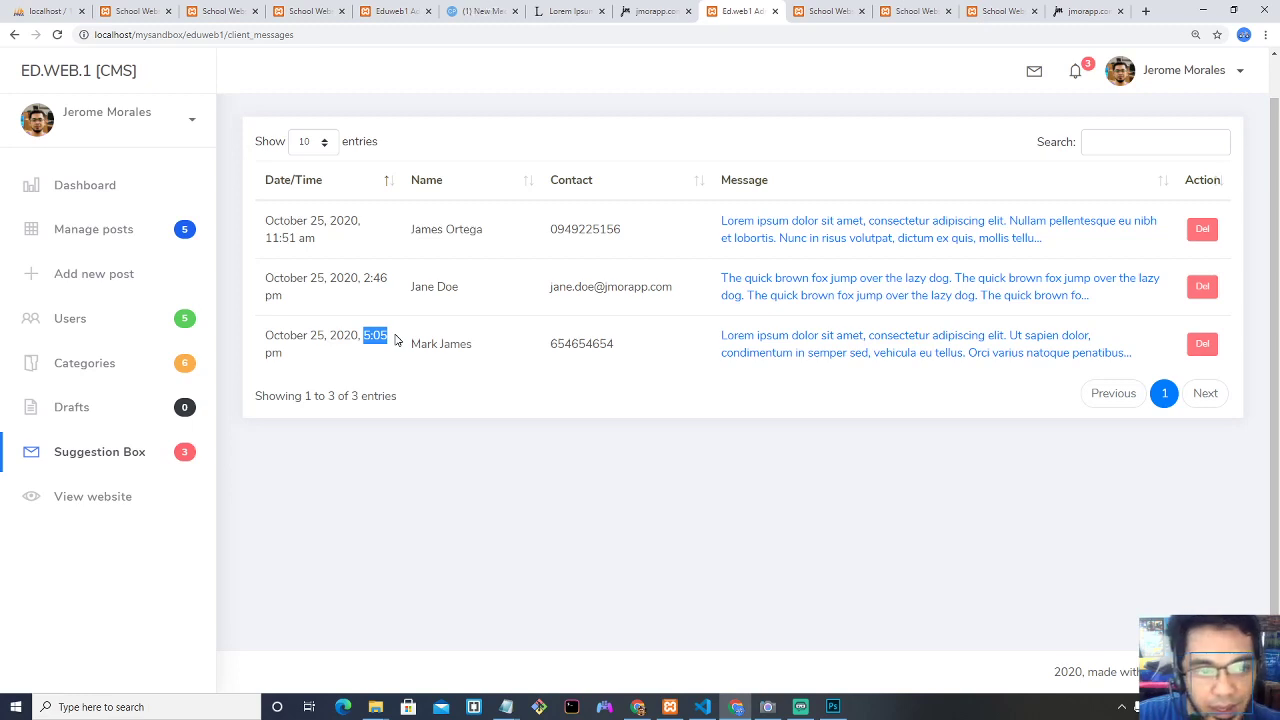
{"action": "left_click", "coordinate": [380, 353]}
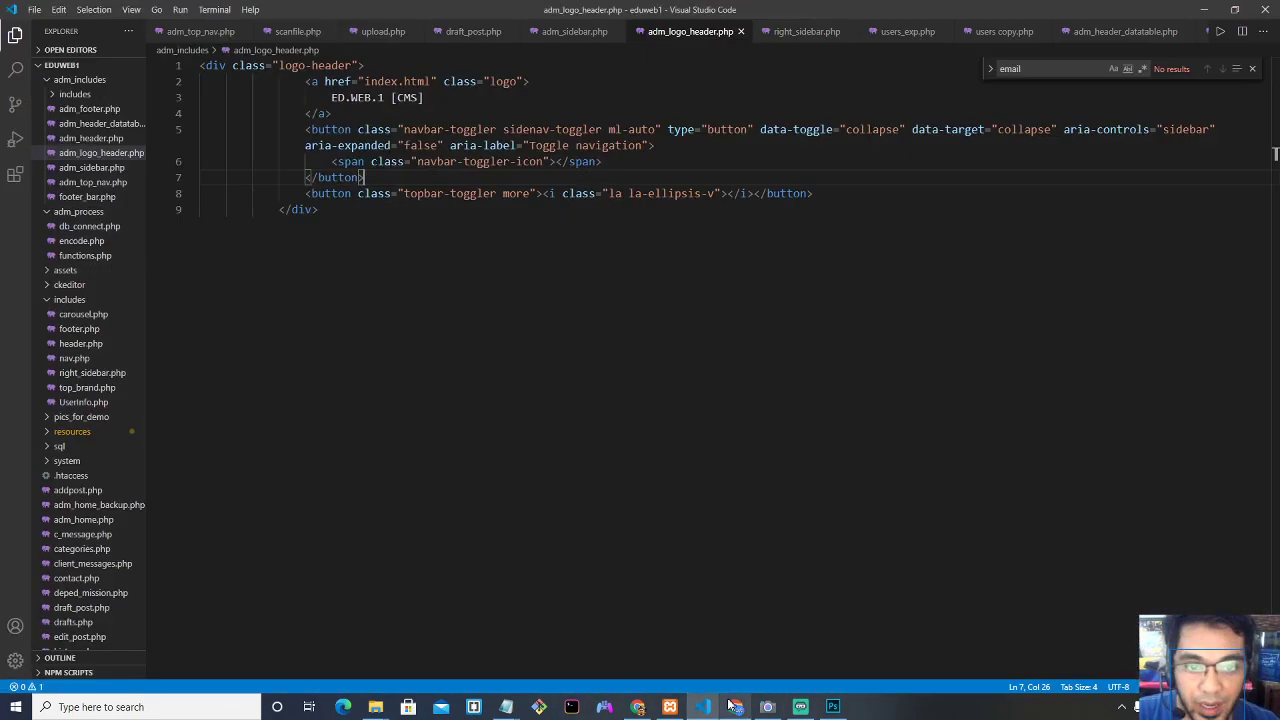
Step: Open footer.php in the code editor, then return to highlight the message date
{"action": "left_click", "coordinate": [703, 707]}
{"action": "left_click", "coordinate": [79, 329]}
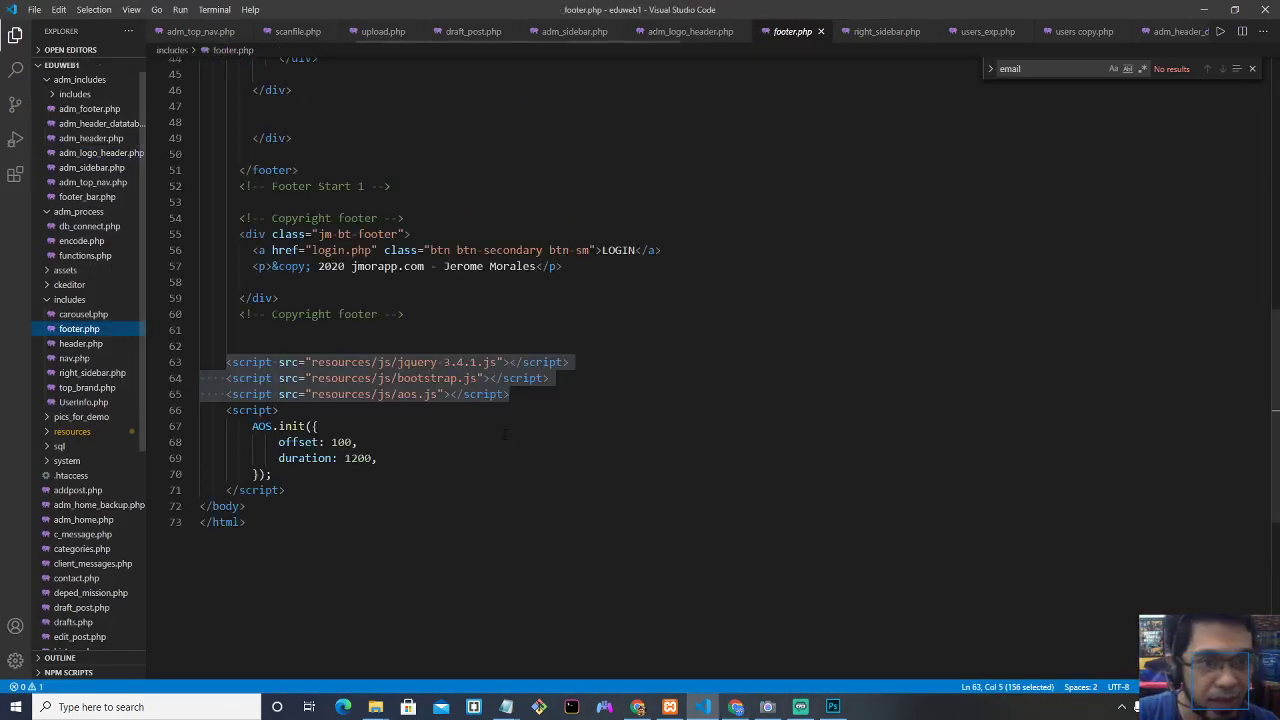
{"action": "left_click", "coordinate": [1205, 10]}
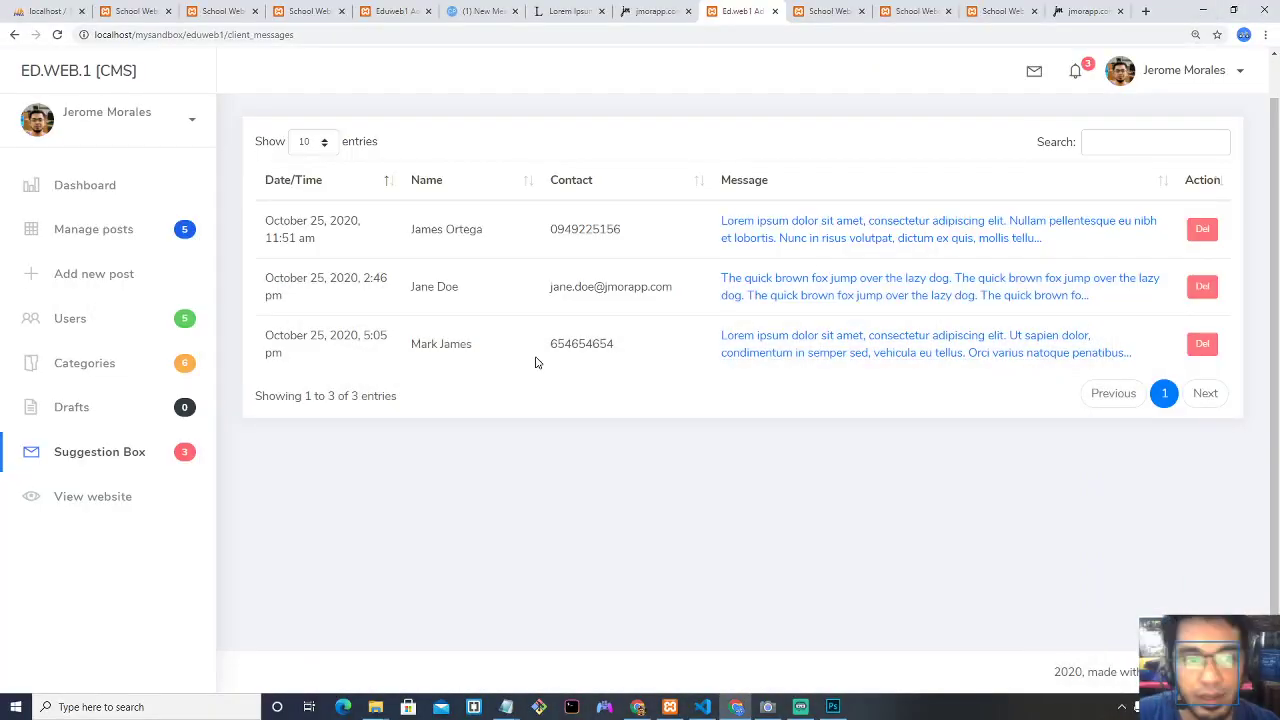
{"action": "left_click_drag", "start_coordinate": [350, 337], "coordinate": [310, 337]}
{"action": "left_click", "coordinate": [517, 376]}
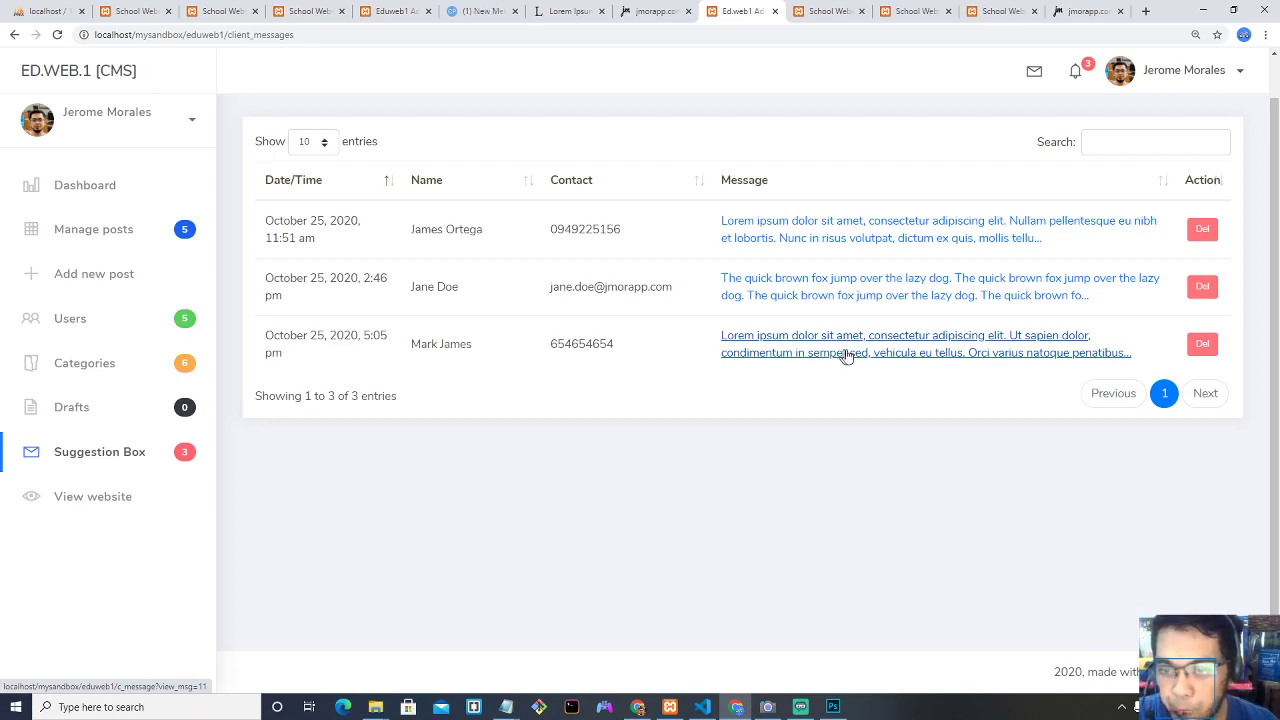
Step: Open the newest message and select its paragraph and the Windows 10 Sent-from line
{"action": "left_click", "coordinate": [866, 357]}
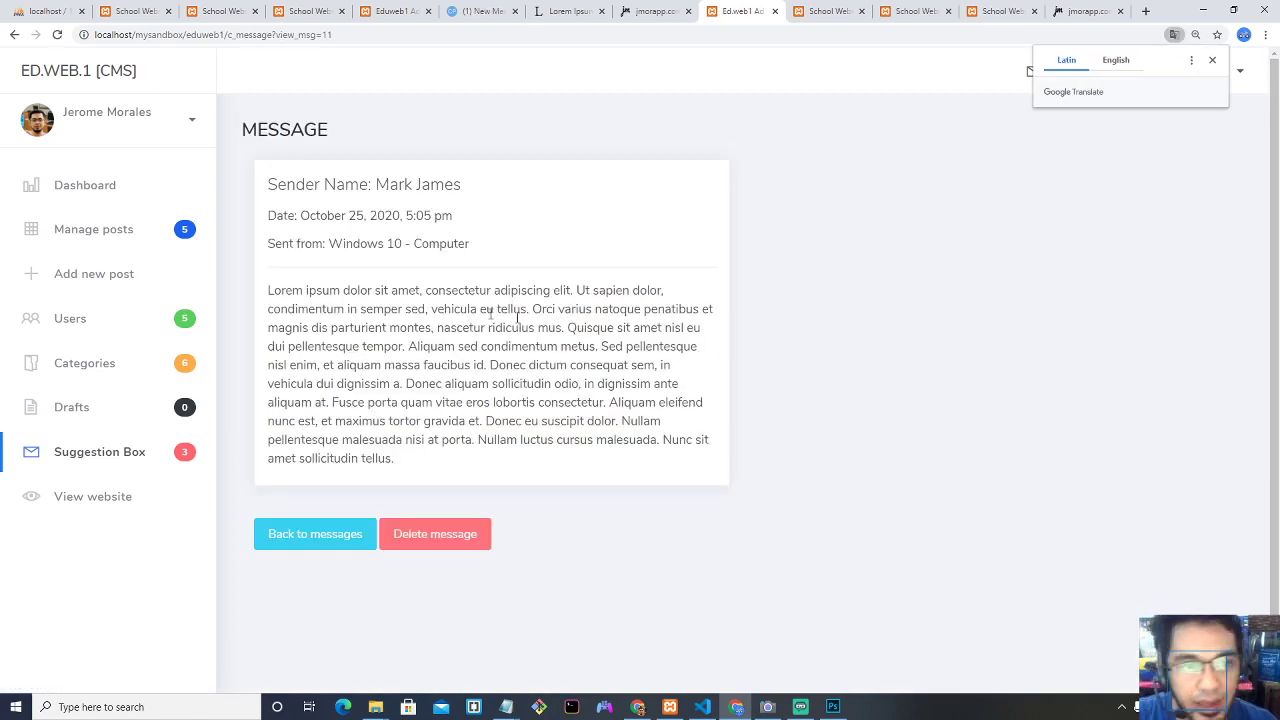
{"action": "left_click_drag", "start_coordinate": [262, 290], "coordinate": [427, 459]}
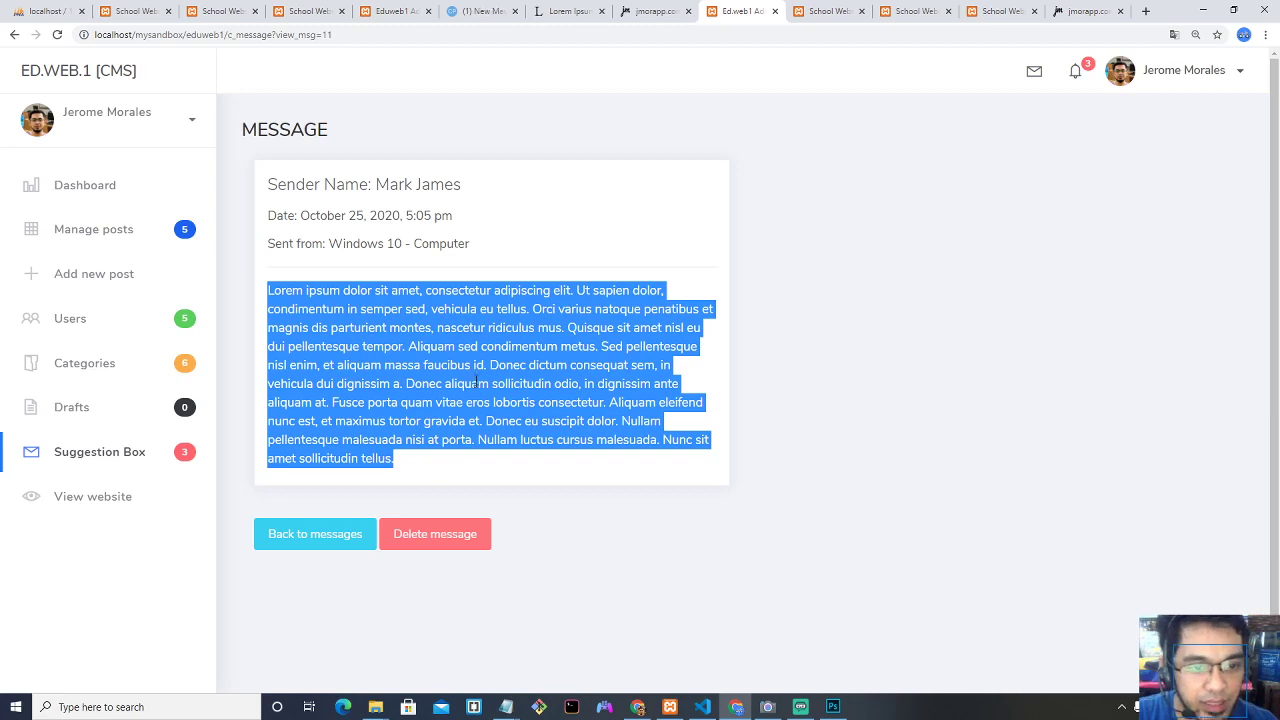
{"action": "left_click", "coordinate": [459, 312]}
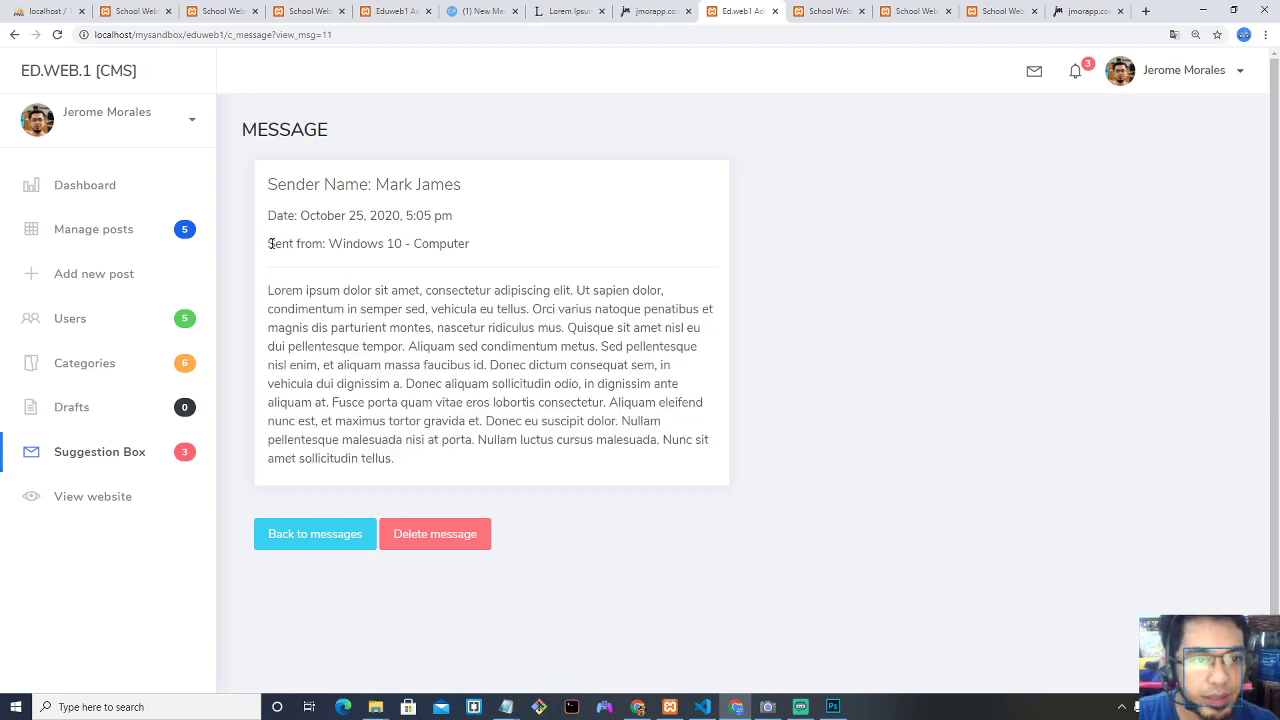
{"action": "left_click_drag", "start_coordinate": [333, 244], "coordinate": [487, 251]}
{"action": "left_click", "coordinate": [417, 250]}
Step: Point out 'Windows' and 'Computer' on the Sent-from line, then return to the message.php tab
{"action": "left_click", "coordinate": [491, 259]}
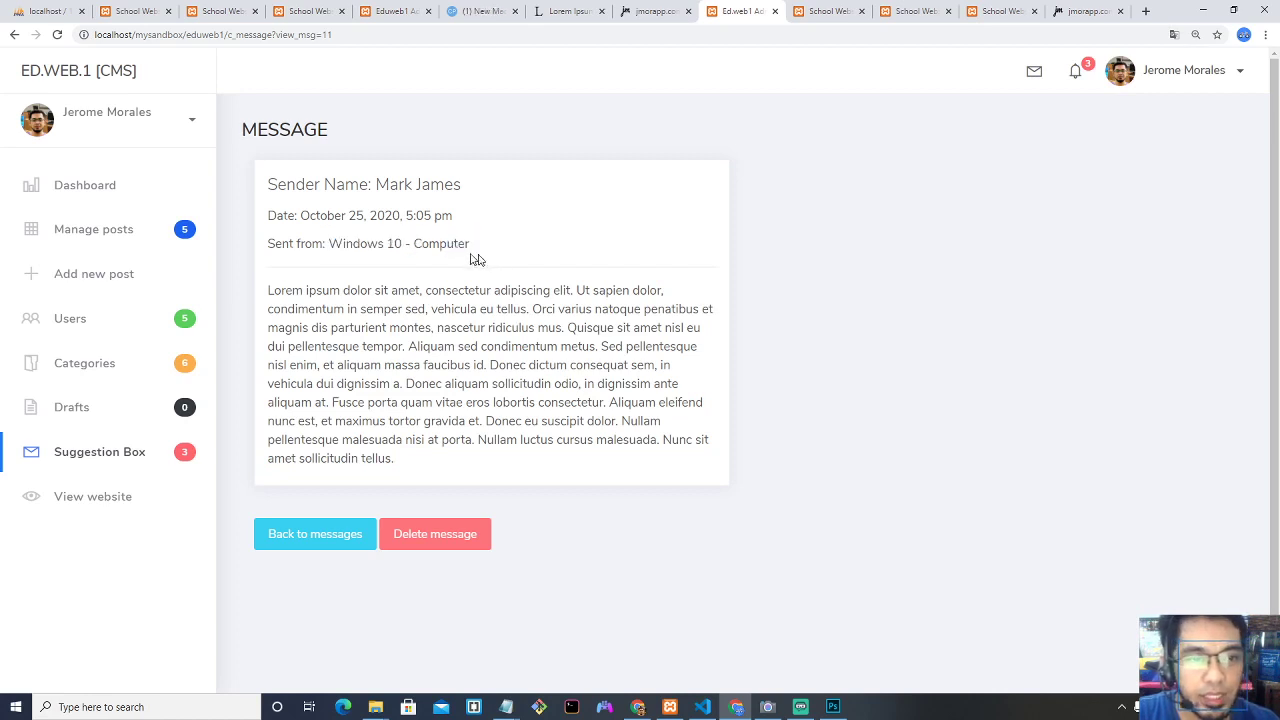
{"action": "left_click_drag", "start_coordinate": [331, 244], "coordinate": [405, 244]}
{"action": "left_click", "coordinate": [414, 249]}
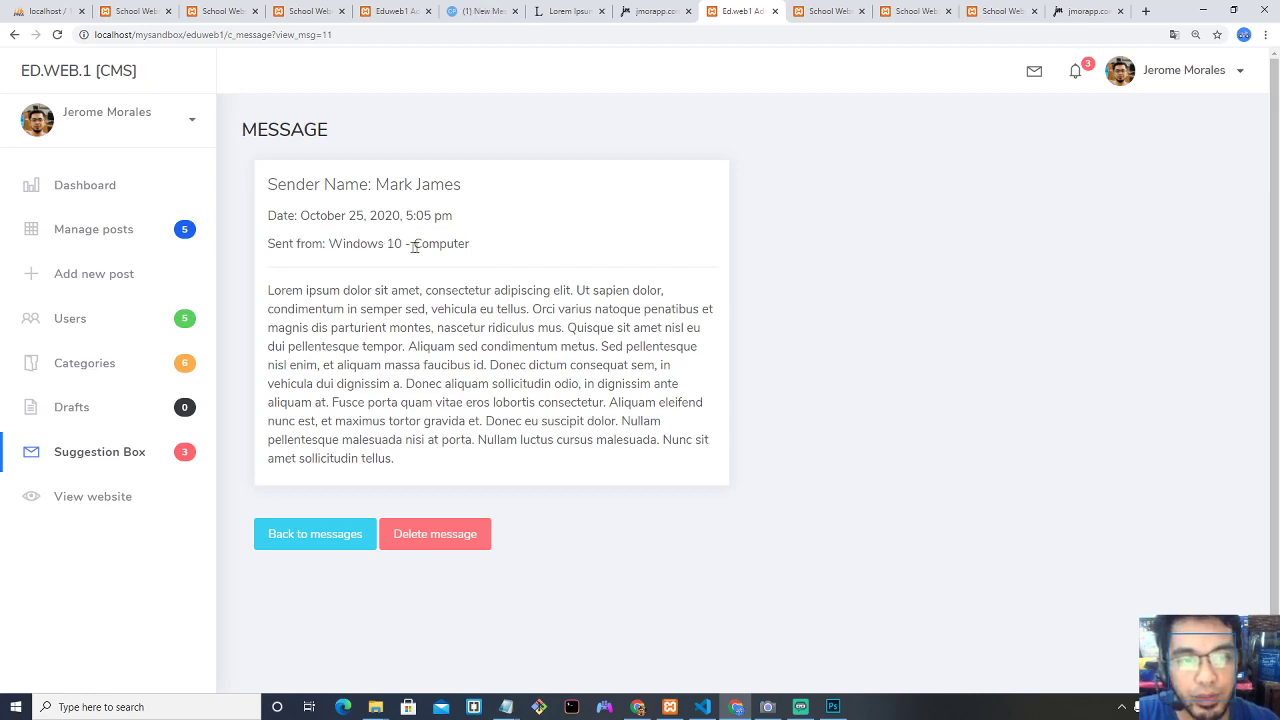
{"action": "left_click_drag", "start_coordinate": [414, 244], "coordinate": [474, 248]}
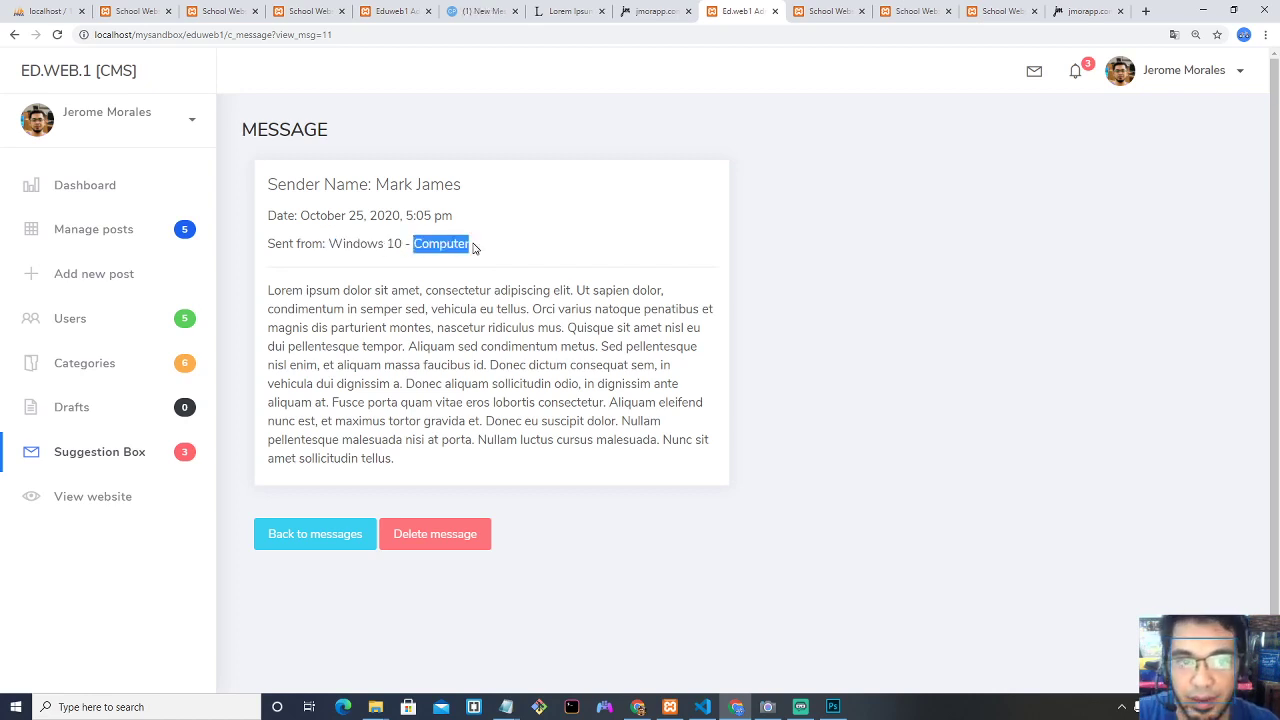
{"action": "left_click", "coordinate": [495, 255]}
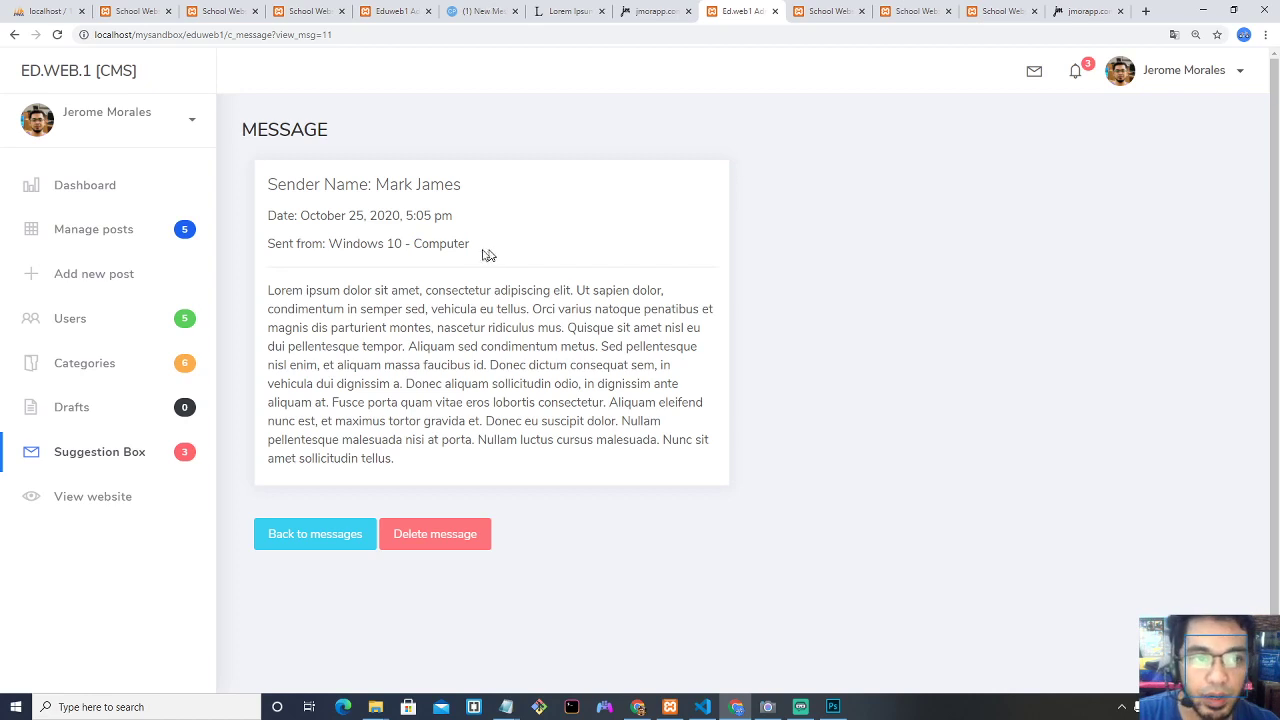
{"action": "left_click_drag", "start_coordinate": [327, 244], "coordinate": [409, 249]}
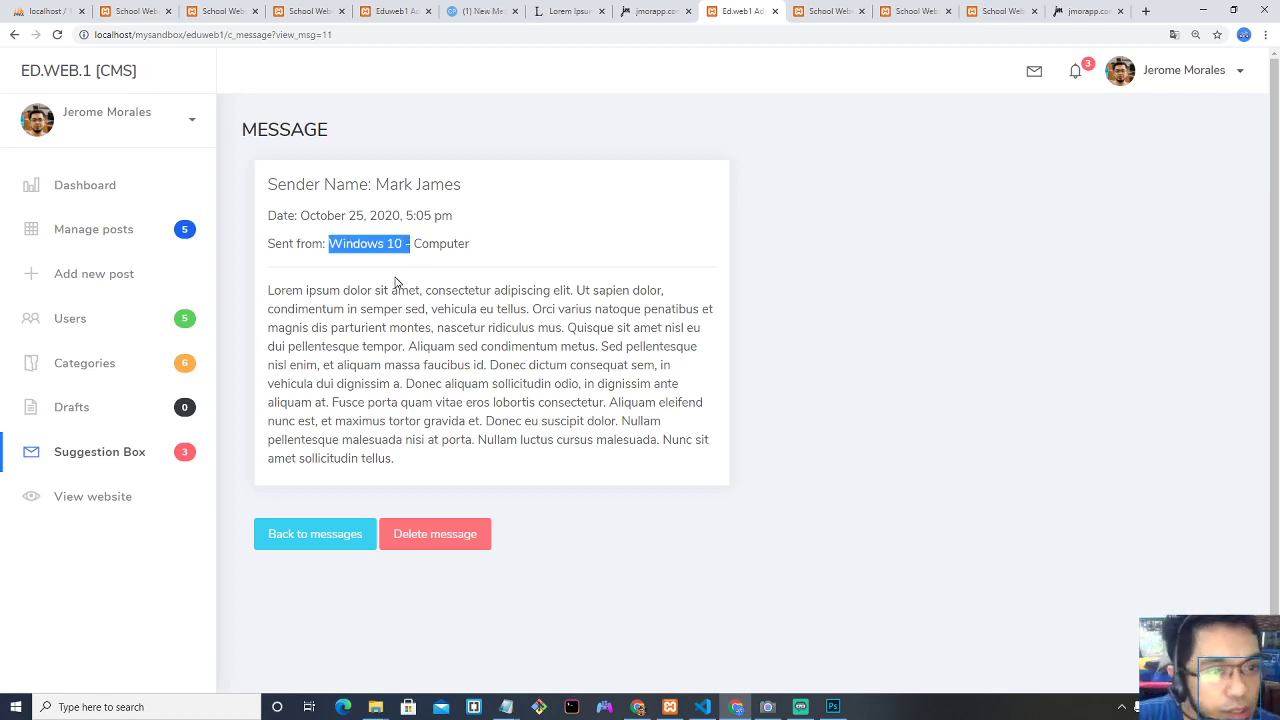
{"action": "left_click", "coordinate": [1000, 14]}
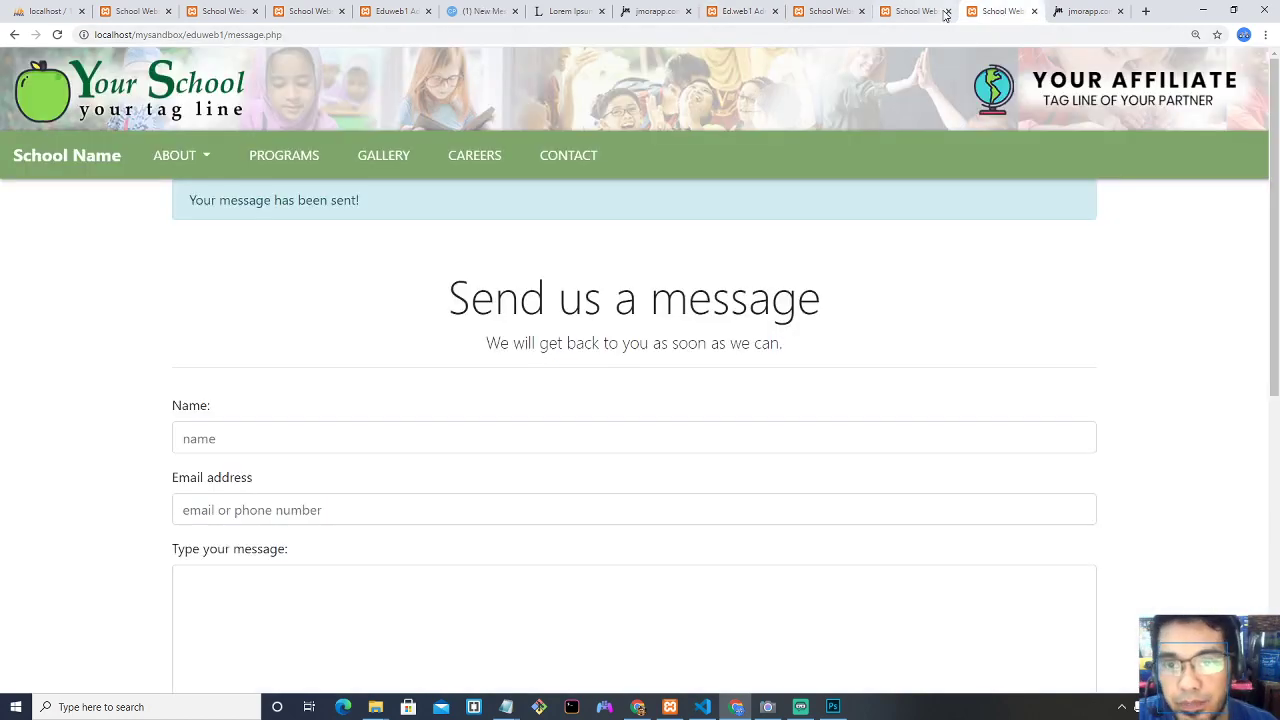
Step: Review the 'Your message has been sent!' page, zooming in and back to 100%
{"action": "left_click", "coordinate": [907, 14]}
{"action": "left_click", "coordinate": [1000, 14]}
{"action": "scroll", "coordinate": [766, 271], "scroll_direction": "down", "scroll_amount": 2}
{"action": "scroll", "coordinate": [729, 240], "scroll_direction": "up", "scroll_amount": 2}
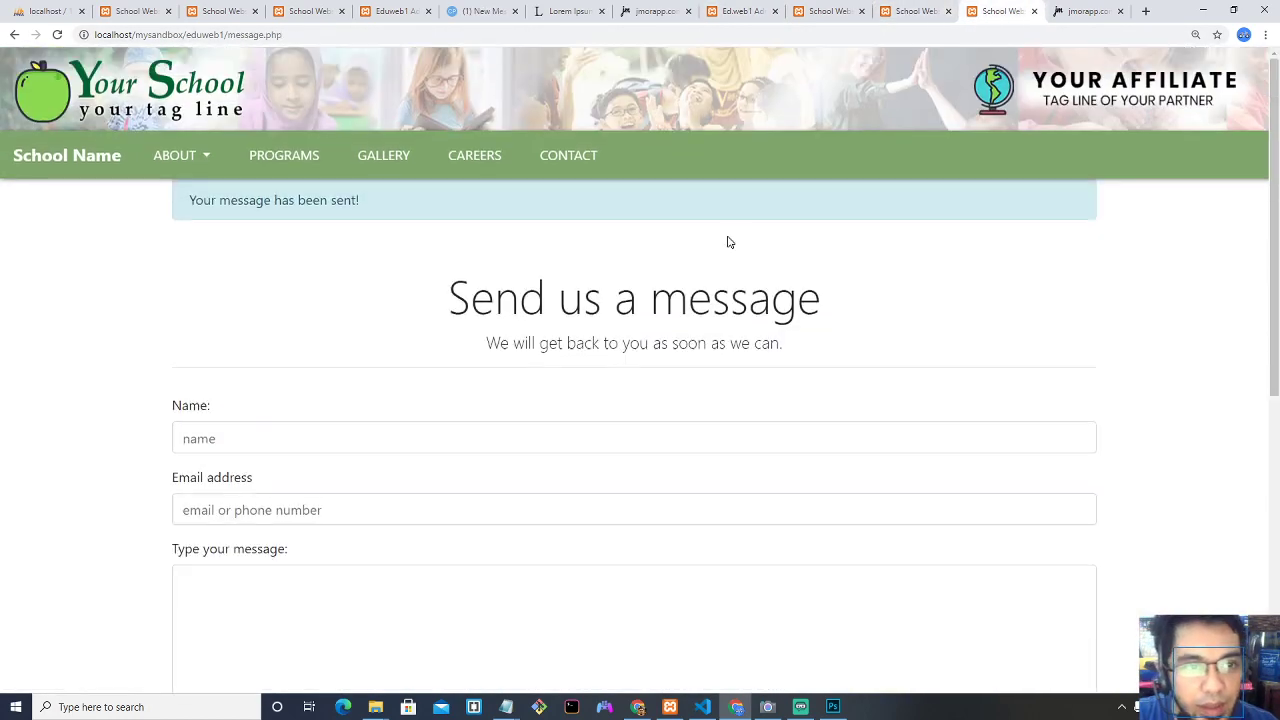
{"action": "scroll", "coordinate": [766, 286], "scroll_direction": "down", "scroll_amount": 3}
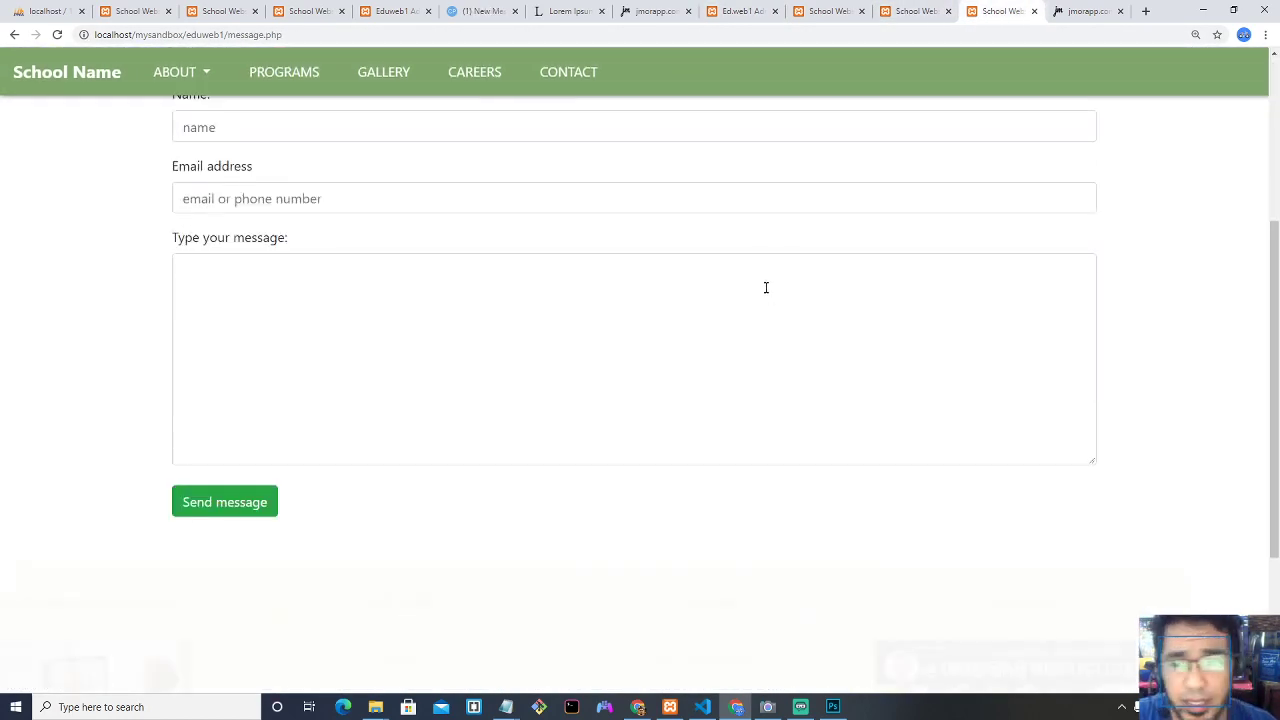
{"action": "key", "text": "ctrl+plus"}
{"action": "scroll", "coordinate": [763, 280], "scroll_direction": "up", "scroll_amount": 2}
{"action": "key", "text": "ctrl+minus"}
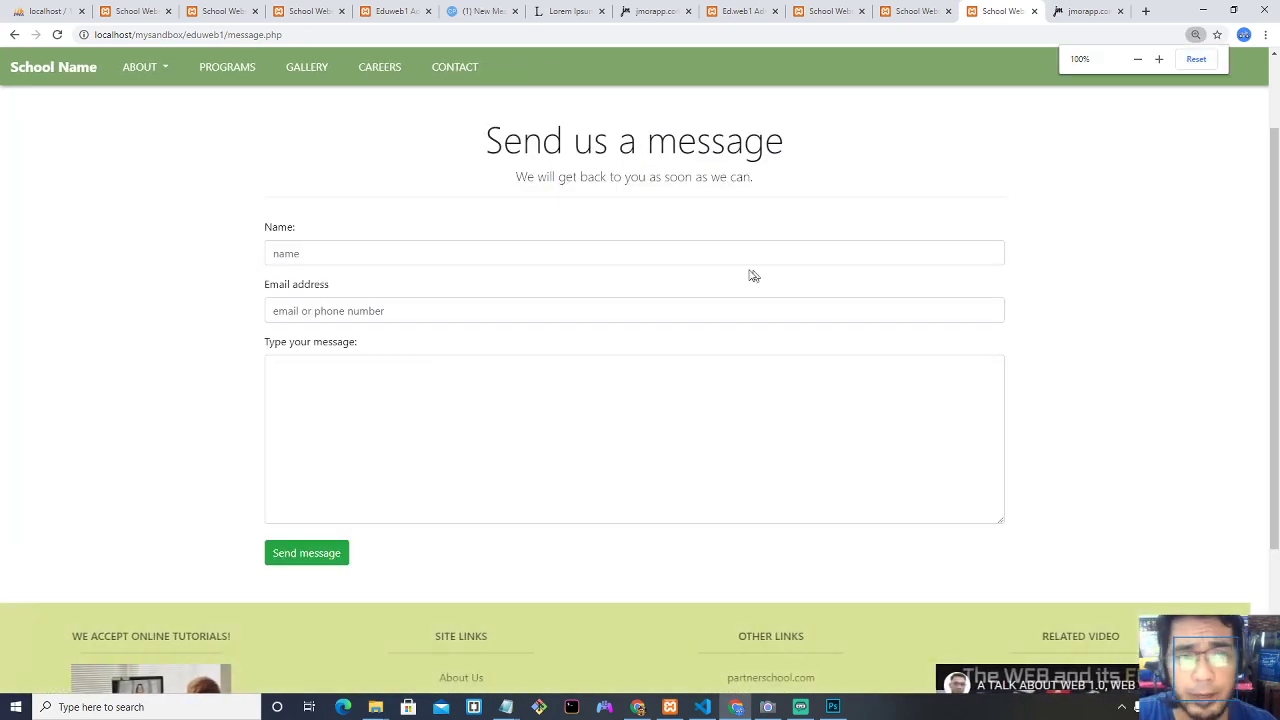
{"action": "scroll", "coordinate": [503, 205], "scroll_direction": "up", "scroll_amount": 2}
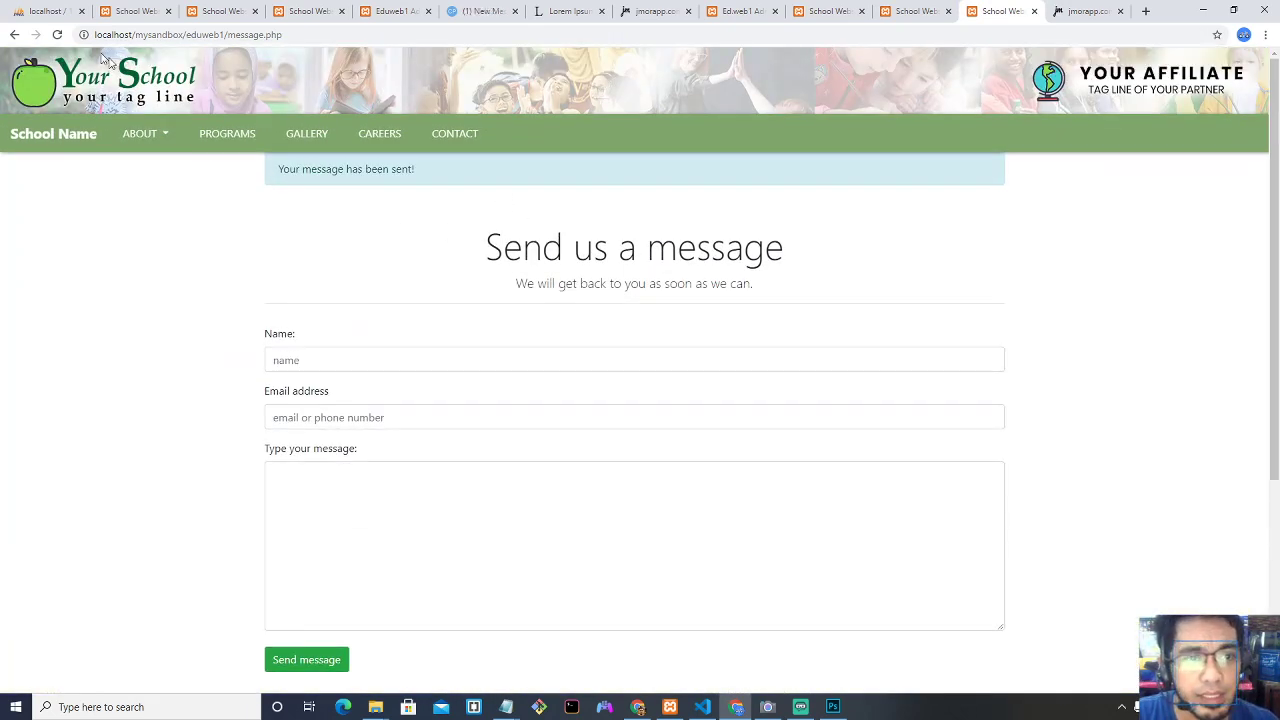
Step: Reload without resubmitting, go to the homepage and open LET US KNOW WHAT YOU THINK
{"action": "left_click", "coordinate": [57, 34]}
{"action": "left_click", "coordinate": [762, 140]}
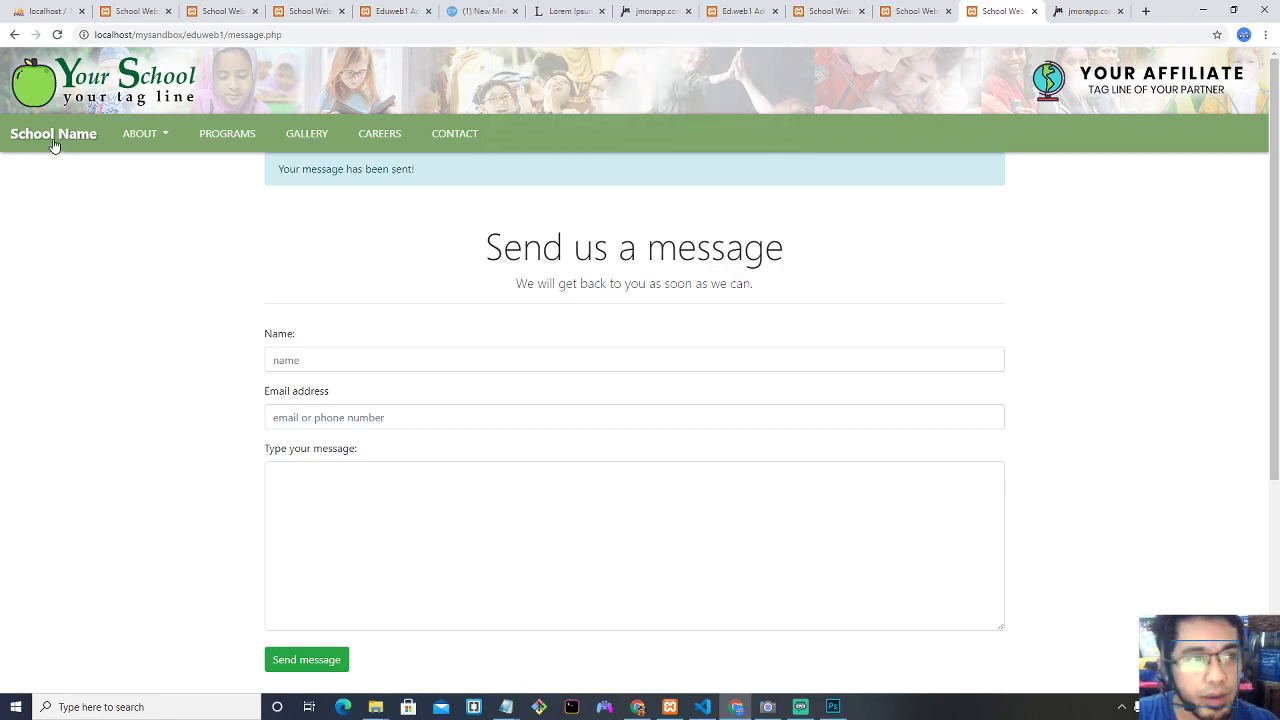
{"action": "left_click", "coordinate": [53, 141]}
{"action": "scroll", "coordinate": [465, 248], "scroll_direction": "down", "scroll_amount": 6}
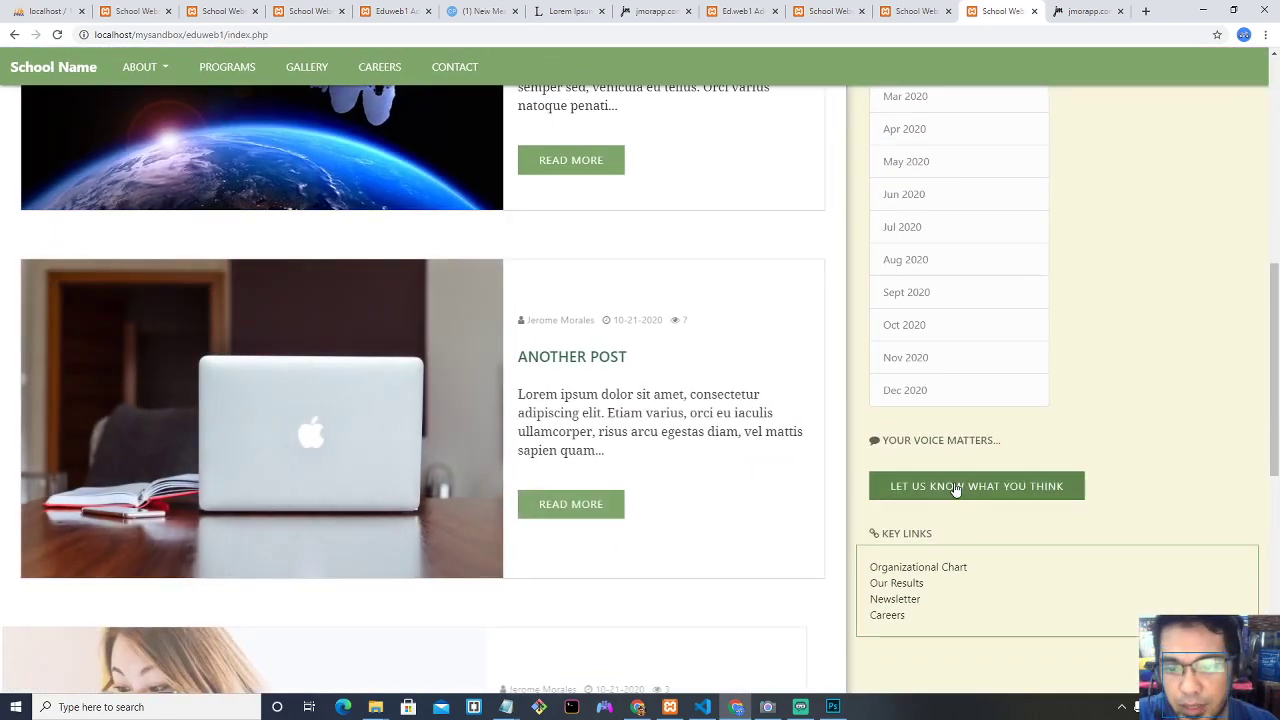
{"action": "left_click", "coordinate": [945, 486]}
{"action": "scroll", "coordinate": [798, 430], "scroll_direction": "down", "scroll_amount": 2}
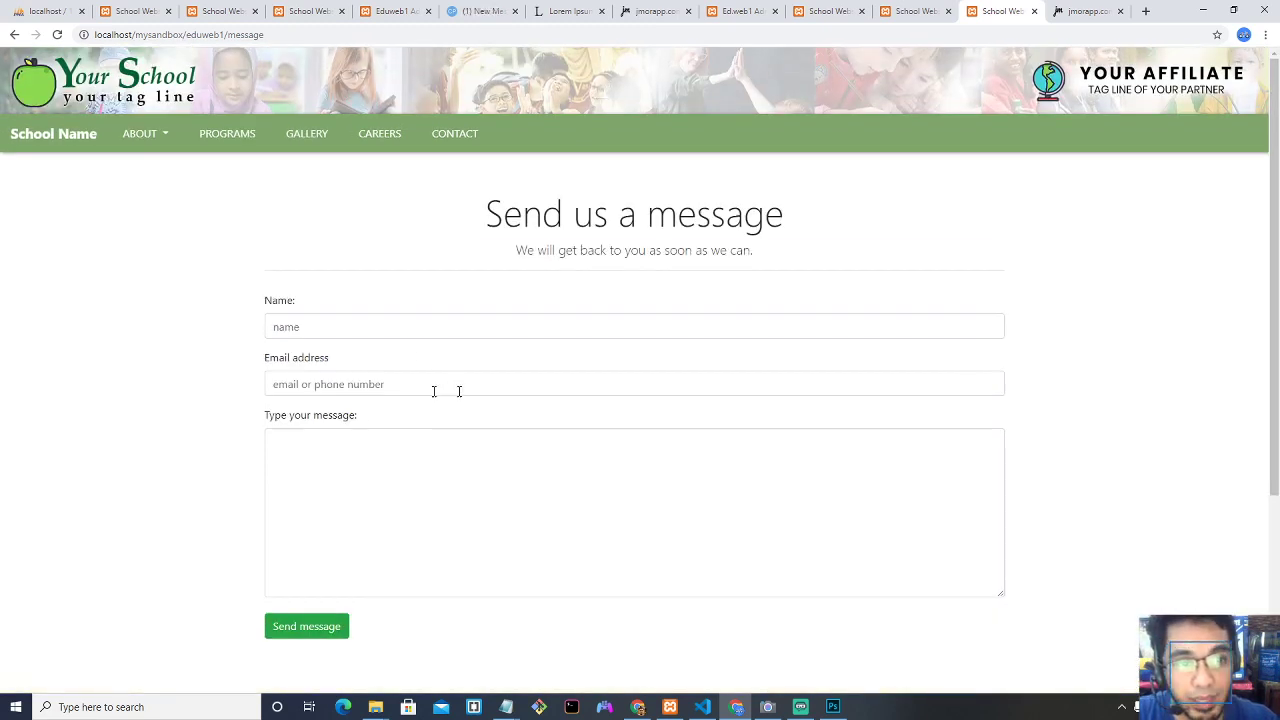
Step: Enter a sample name and e-mail address, paste the Lorem ipsum message and send it
{"action": "left_click", "coordinate": [465, 478]}
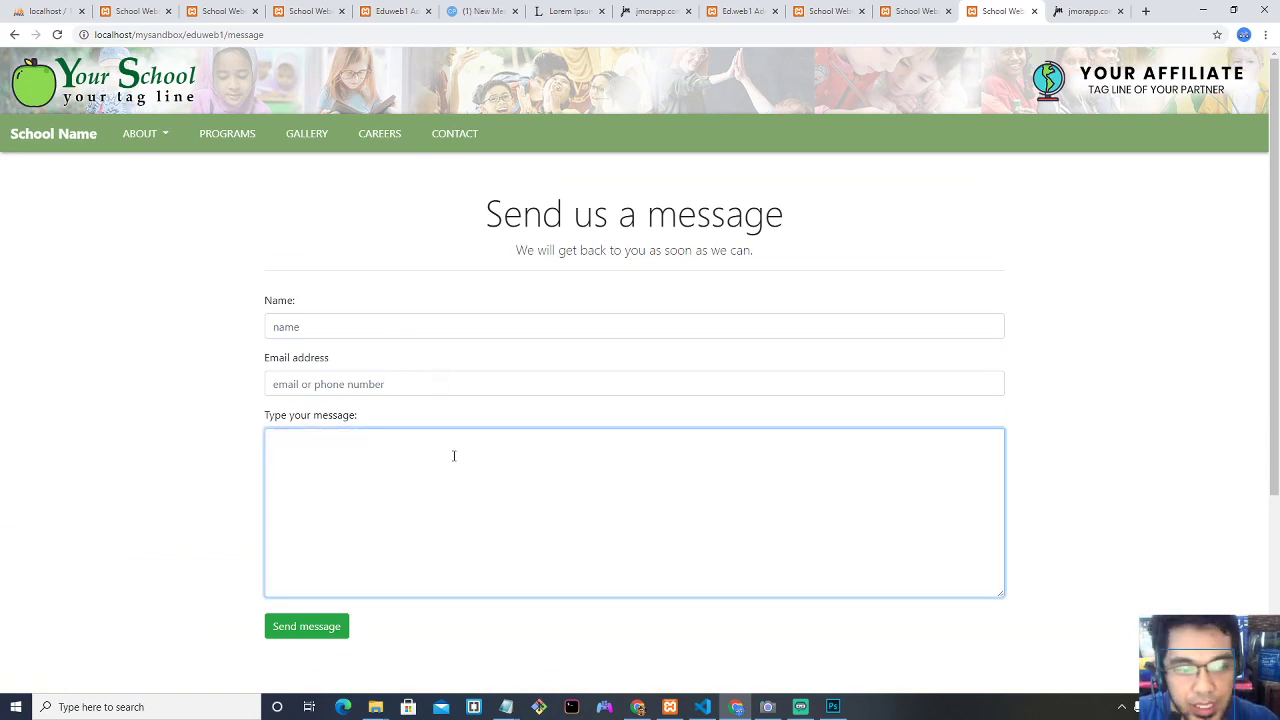
{"action": "left_click", "coordinate": [411, 329]}
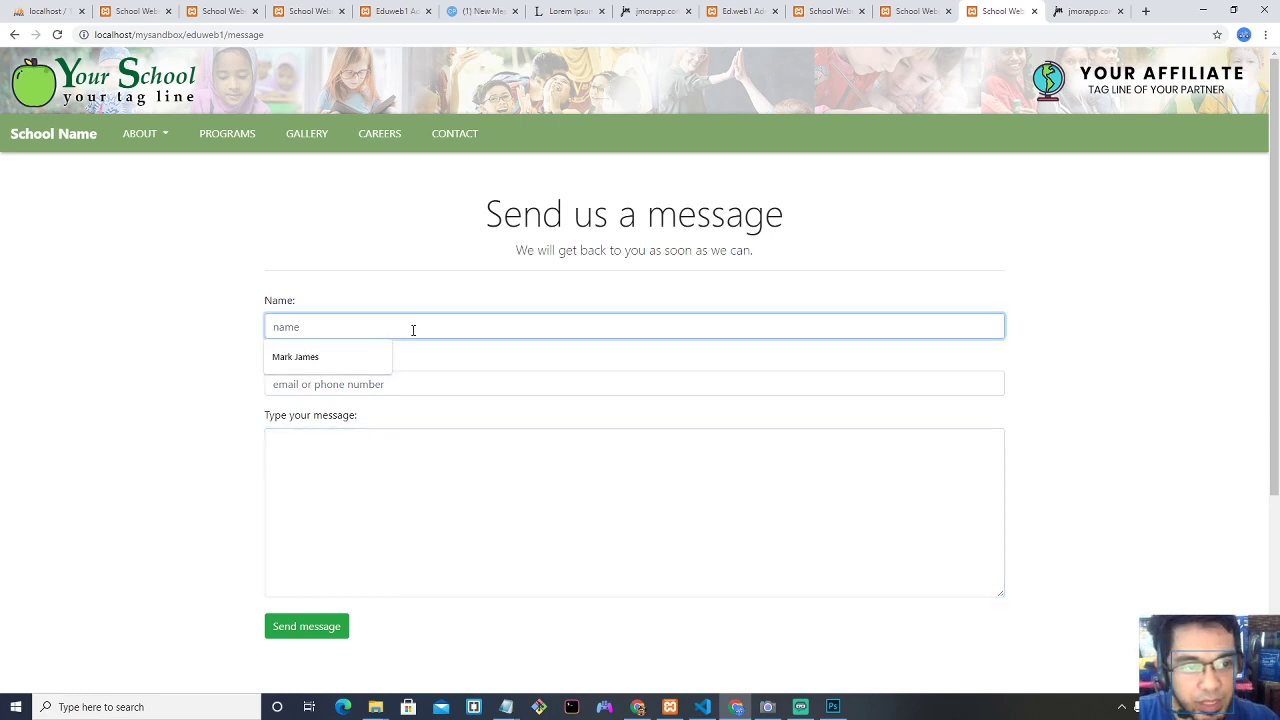
{"action": "type", "text": "JOhn smith"}
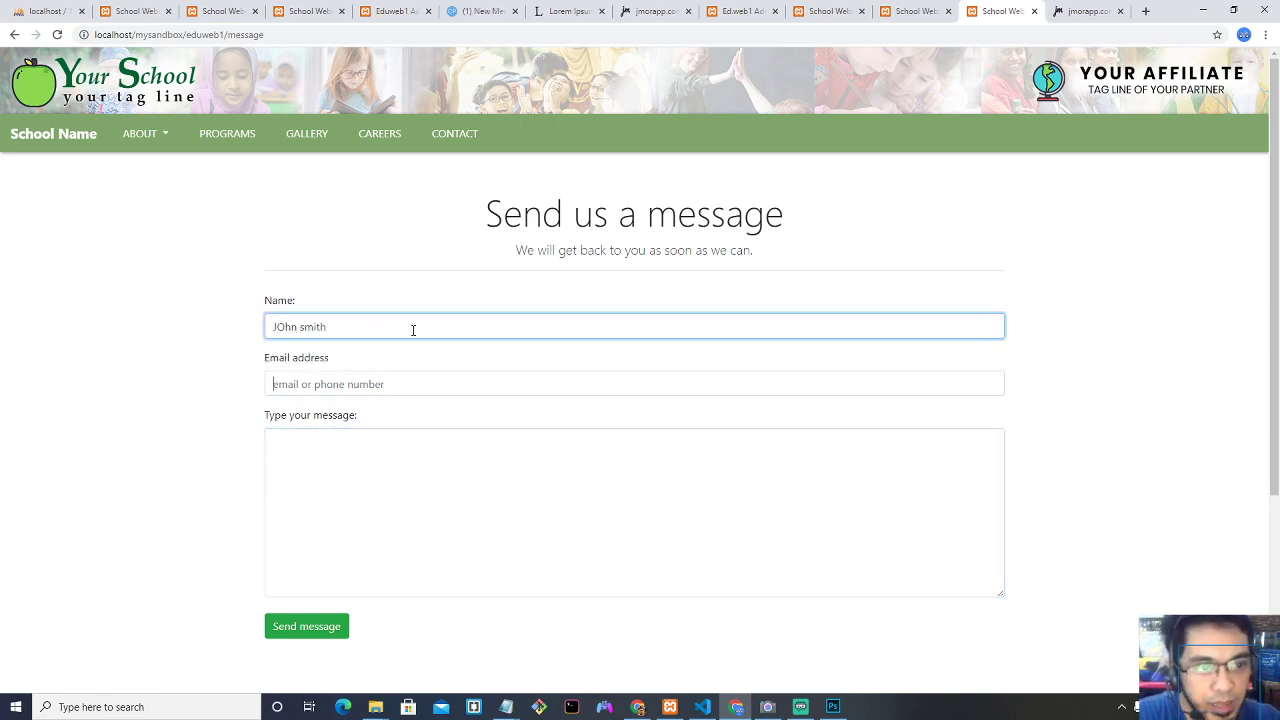
{"action": "key", "text": "Tab"}
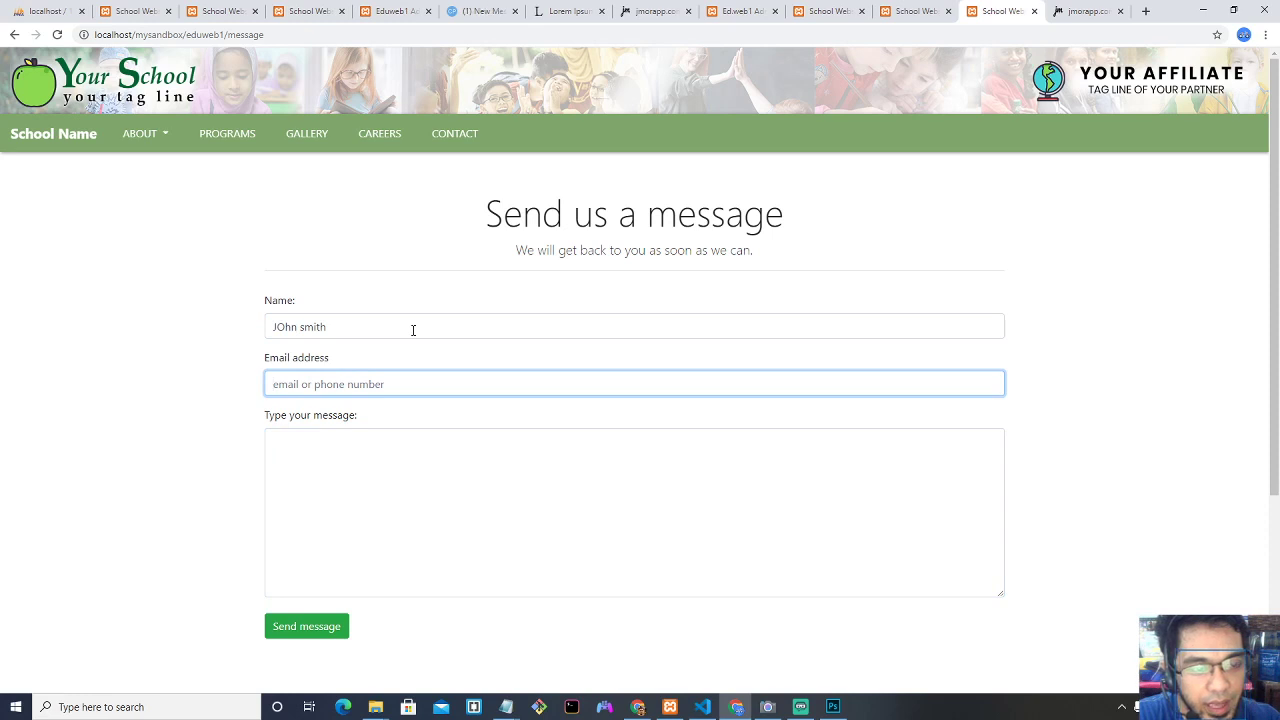
{"action": "type", "text": "john@"}
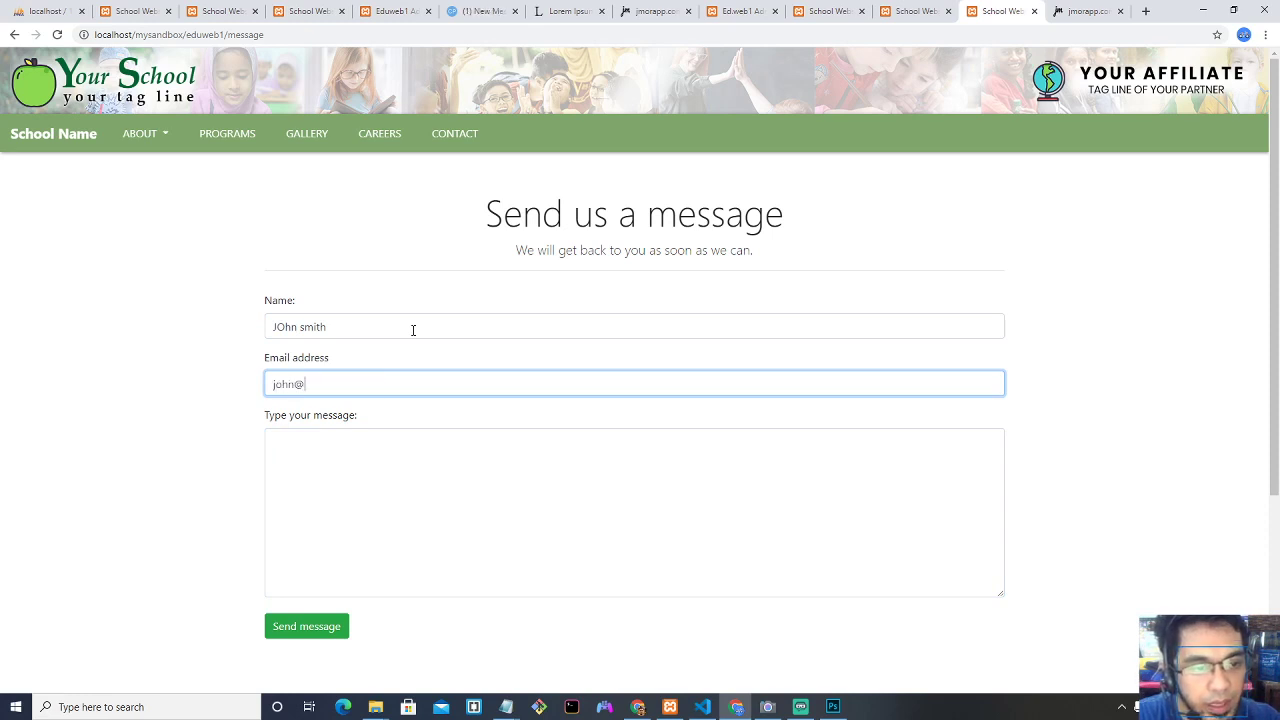
{"action": "type", "text": "asdfasdf.com"}
{"action": "left_click", "coordinate": [460, 475]}
{"action": "type", "text": "Lorem ipsum dolor sit amet, consectetur adipiscing elit. Ut sapien dolor, condimentum in semper sed, vehicula eu tellus. Orci varius natoque penatibus et magnis dis parturient montes, nascetur ridiculus mus. Quisque sit amet nisl eu dui pellentesque tempor. Aliquam sed condimentum metus. Sed pellentesque nisl enim, et aliquam massa faucibus id. Donec dictum consequat sem, in vehicula dui dignissim a. Donec aliquam sollicitudin odio, in dignissim ante aliquam at. Fusce porta quam vitae eros lobortis consectetur. Aliquam eleifend nunc est, et maximus tortor gravida et. Donec eu suscipit dolor. Nullam pellentesque malesuada nisi at porta. Nullam luctus cursus malesuada. Nunc sit amet sollicitudin tellus."}
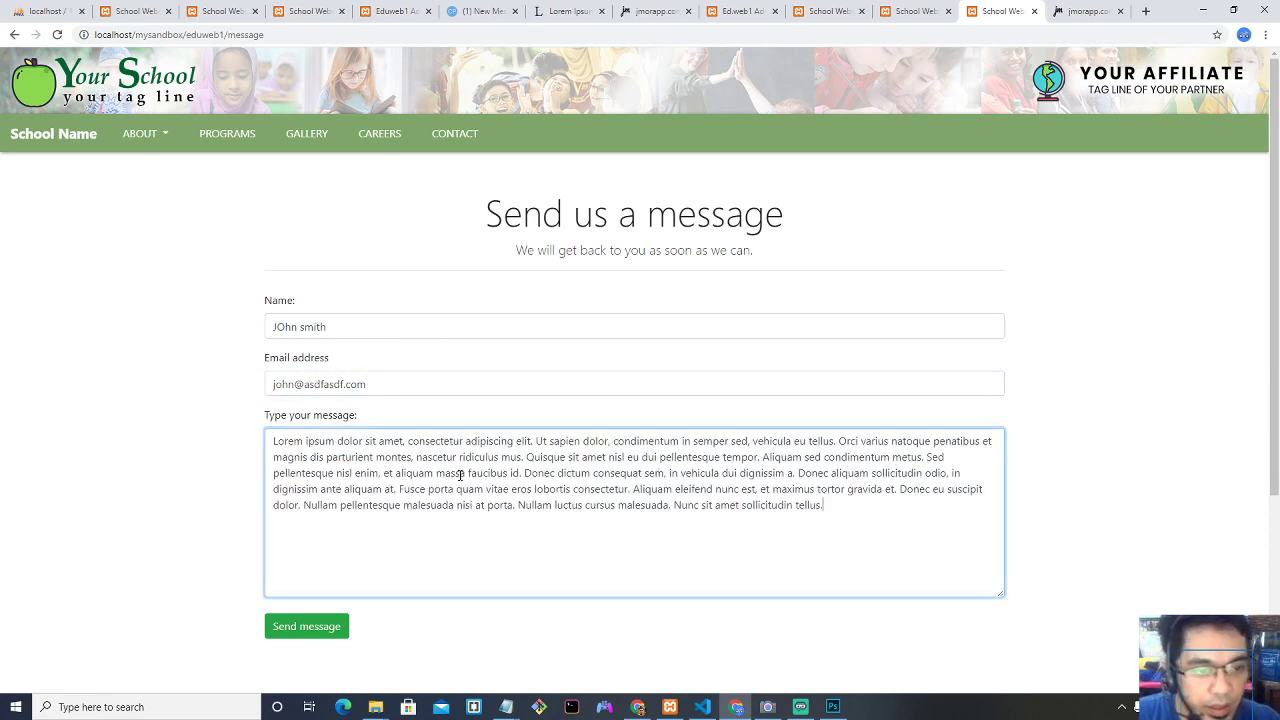
{"action": "left_click", "coordinate": [331, 629]}
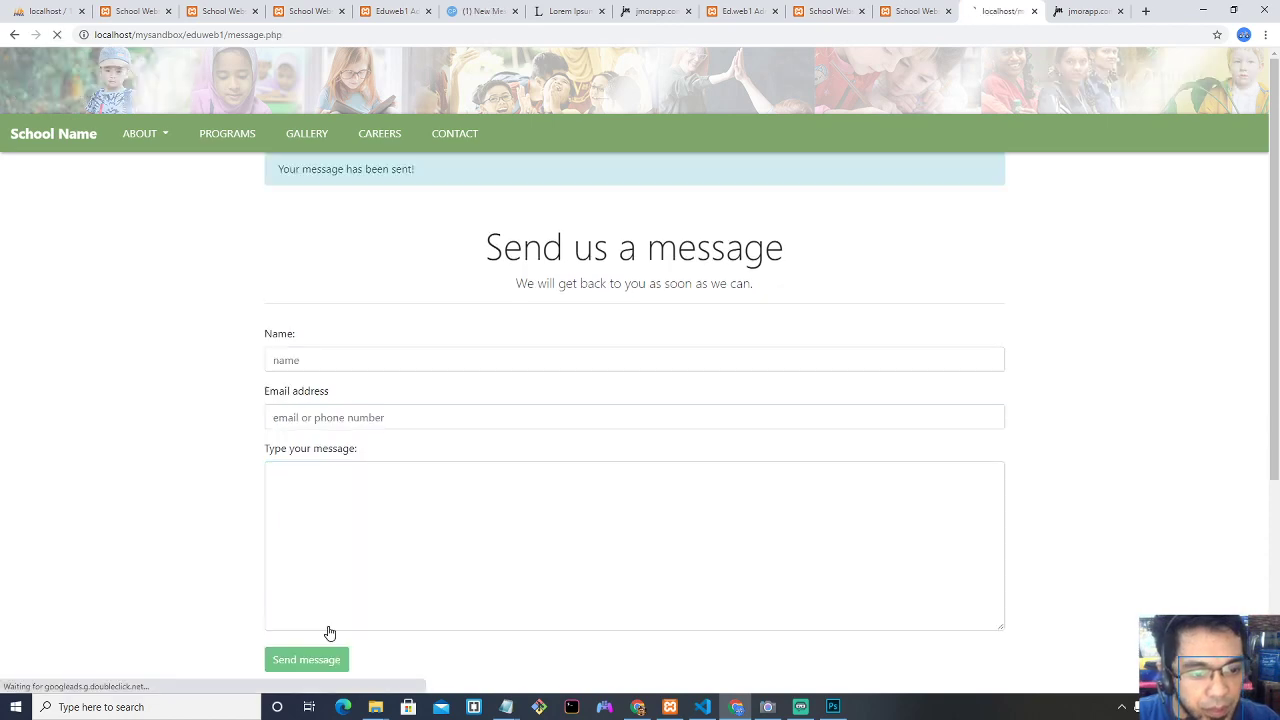
Step: Check the sent confirmation at 100% zoom and focus the name field for another message
{"action": "scroll", "coordinate": [437, 563], "scroll_direction": "down", "scroll_amount": 2}
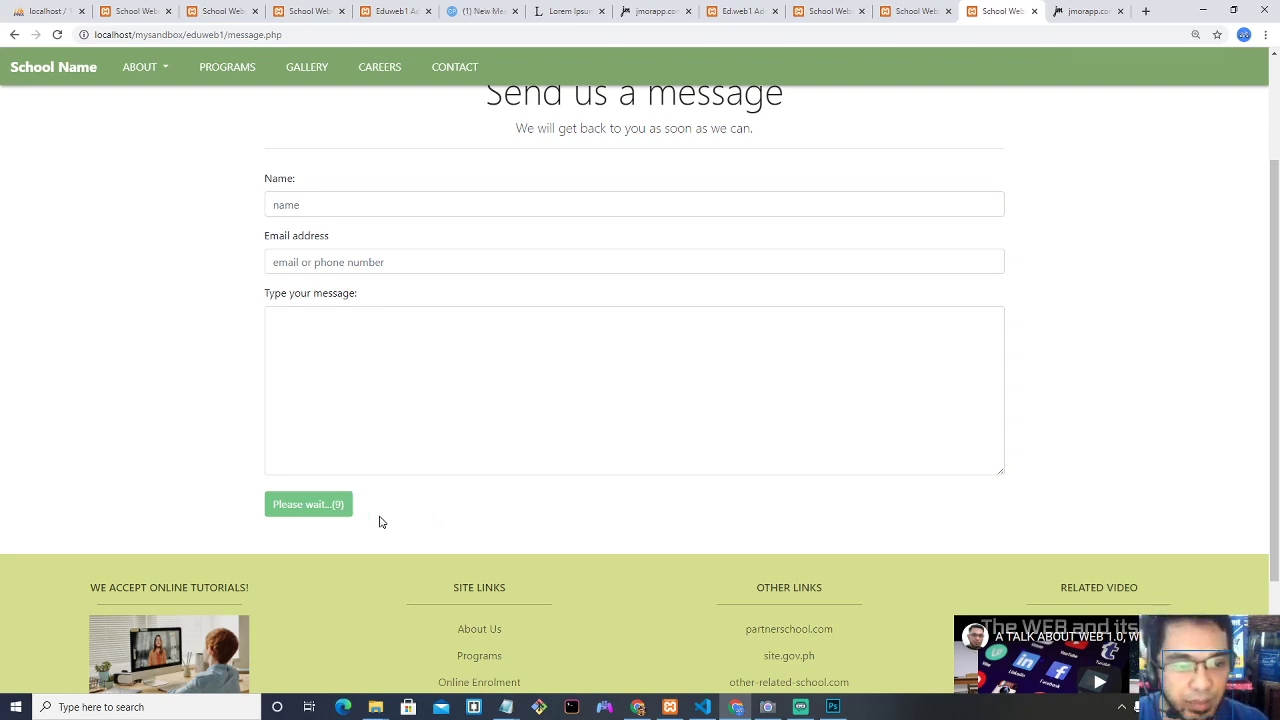
{"action": "key", "text": "ctrl+plus"}
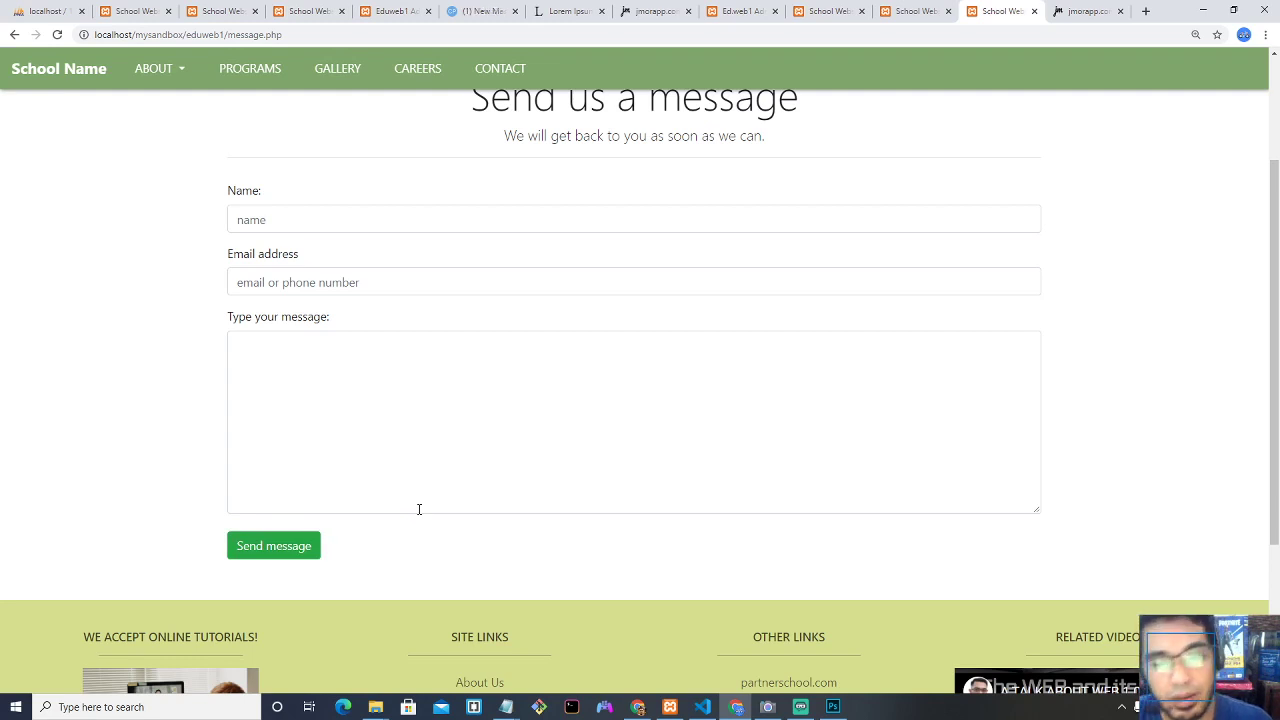
{"action": "key", "text": "ctrl+minus"}
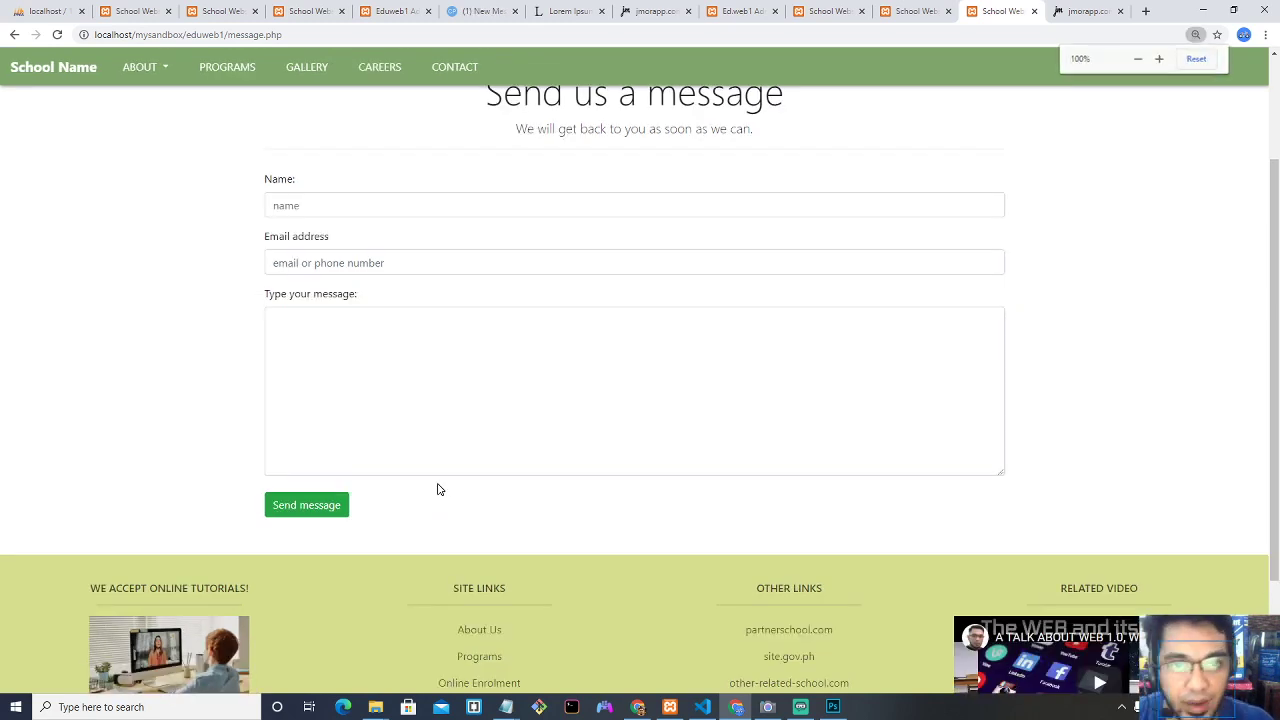
{"action": "scroll", "coordinate": [445, 480], "scroll_direction": "up", "scroll_amount": 2}
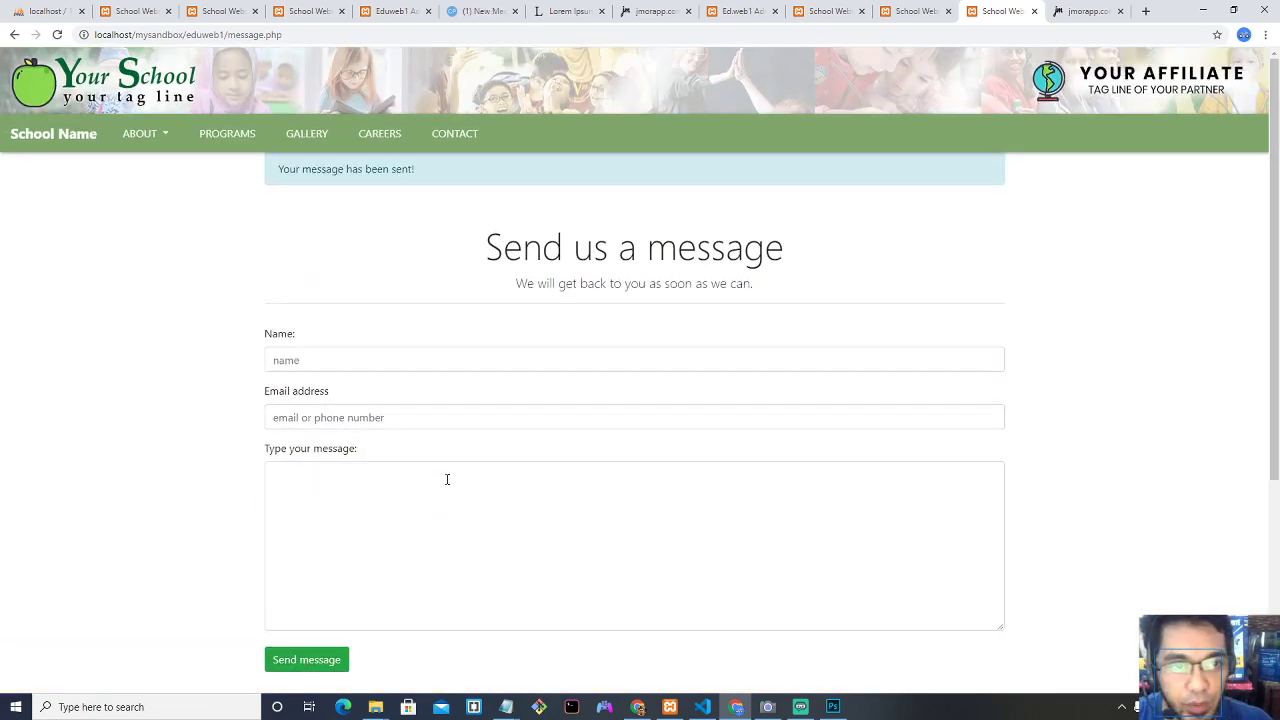
{"action": "scroll", "coordinate": [430, 483], "scroll_direction": "down", "scroll_amount": 2}
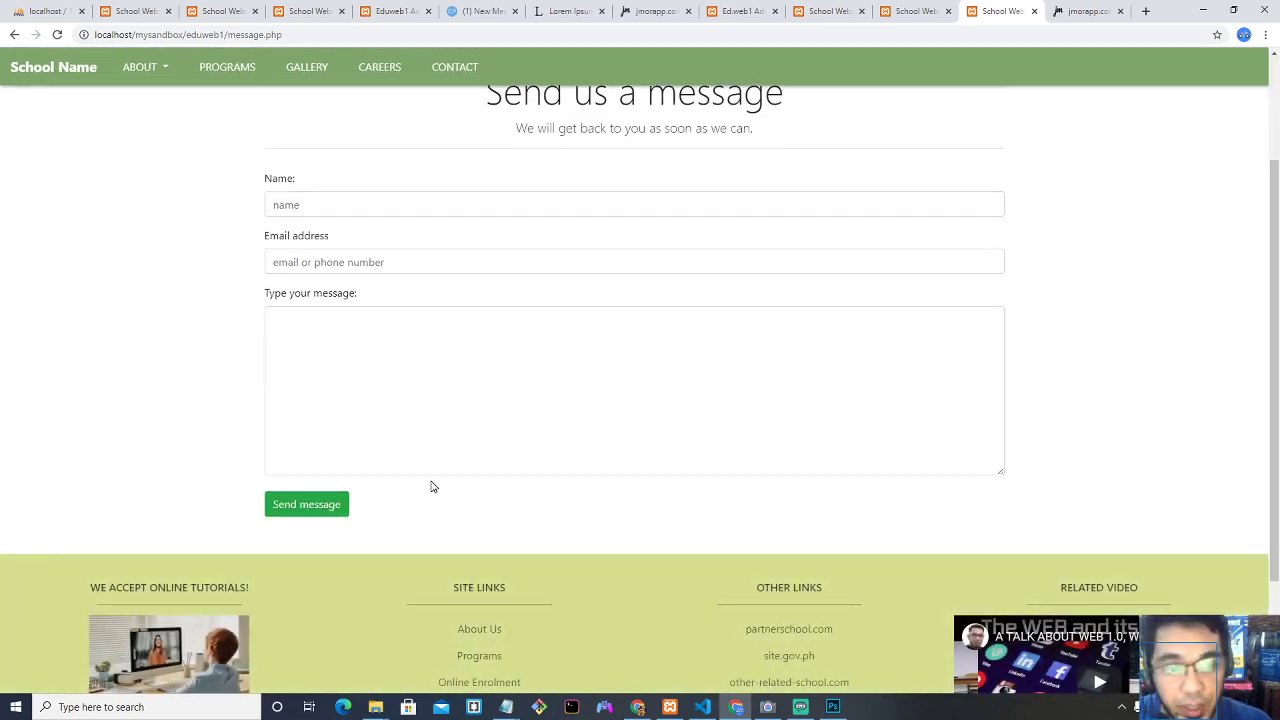
{"action": "scroll", "coordinate": [447, 489], "scroll_direction": "up", "scroll_amount": 2}
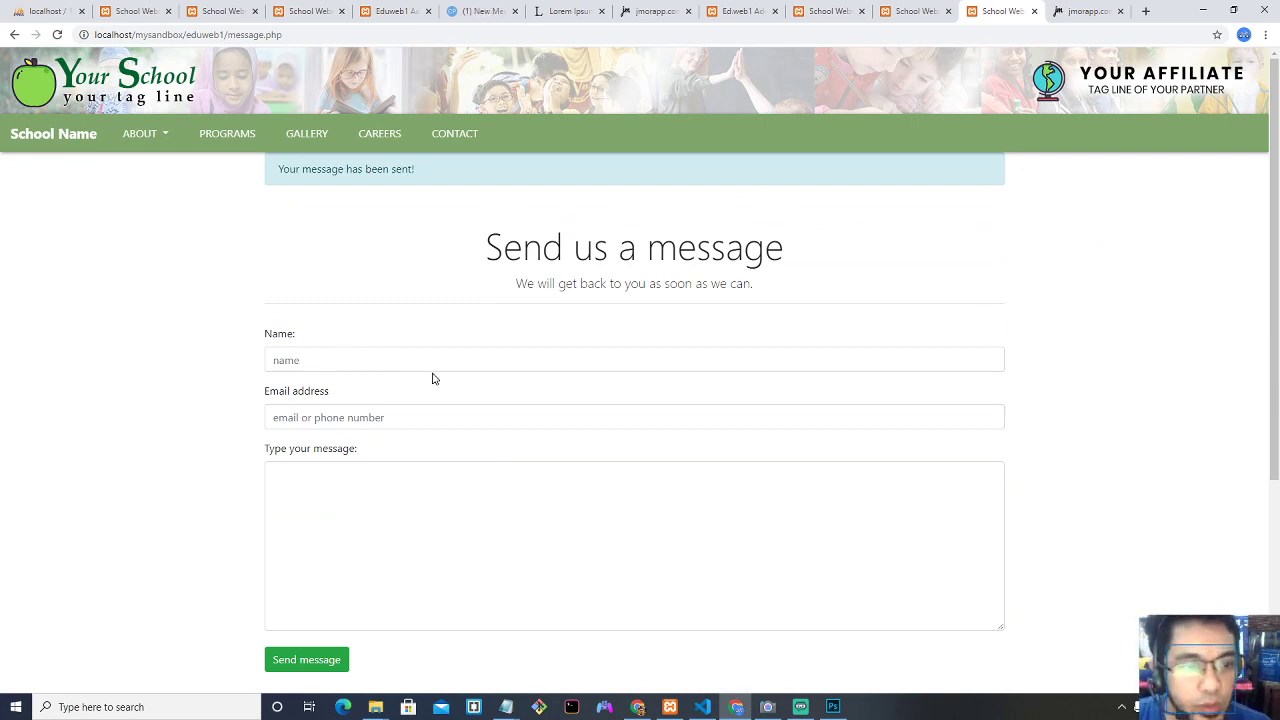
{"action": "left_click", "coordinate": [428, 508]}
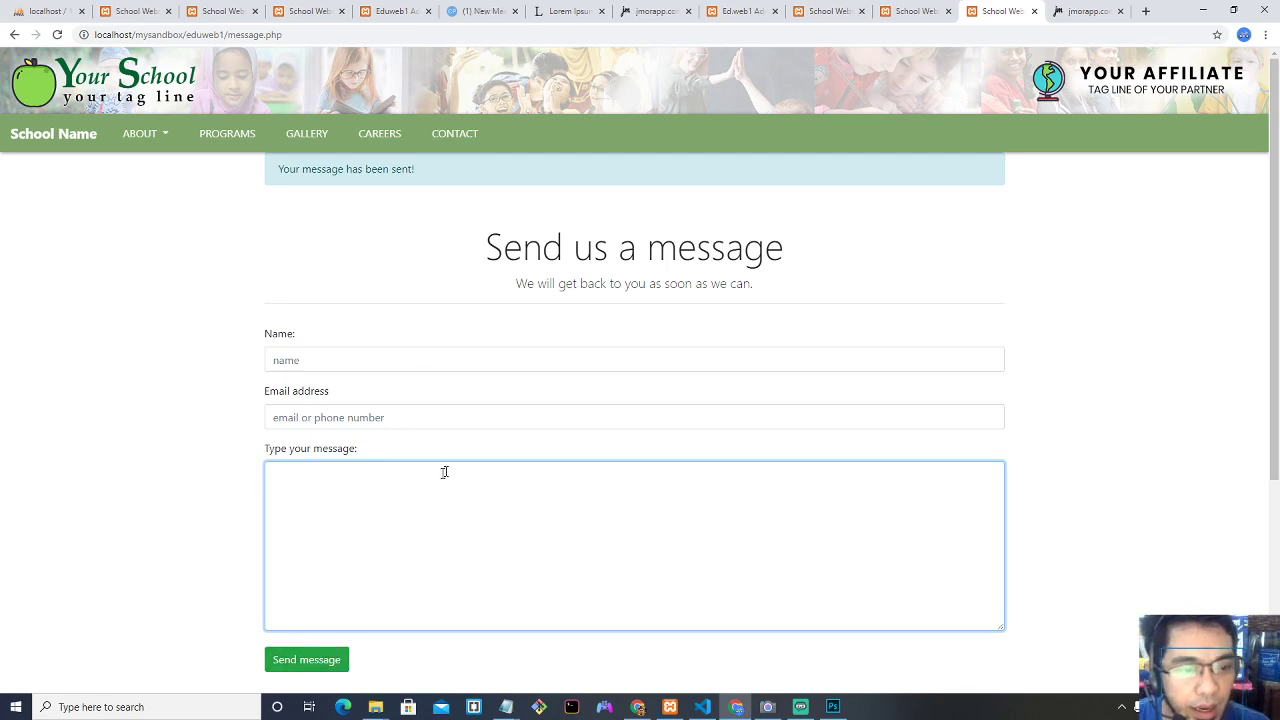
{"action": "left_click", "coordinate": [368, 360]}
Step: Submit the contact form with all fields empty to trigger the required-field warnings
{"action": "left_click", "coordinate": [451, 418]}
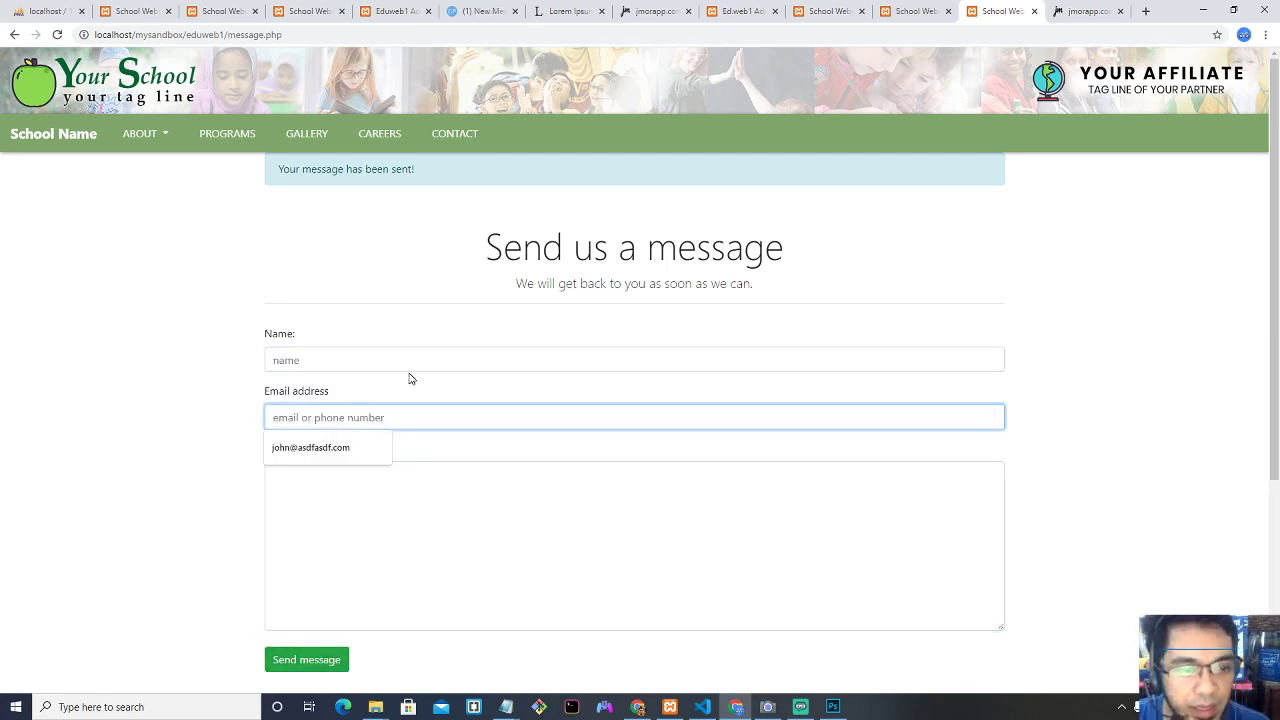
{"action": "left_click", "coordinate": [366, 358]}
{"action": "left_click", "coordinate": [426, 494]}
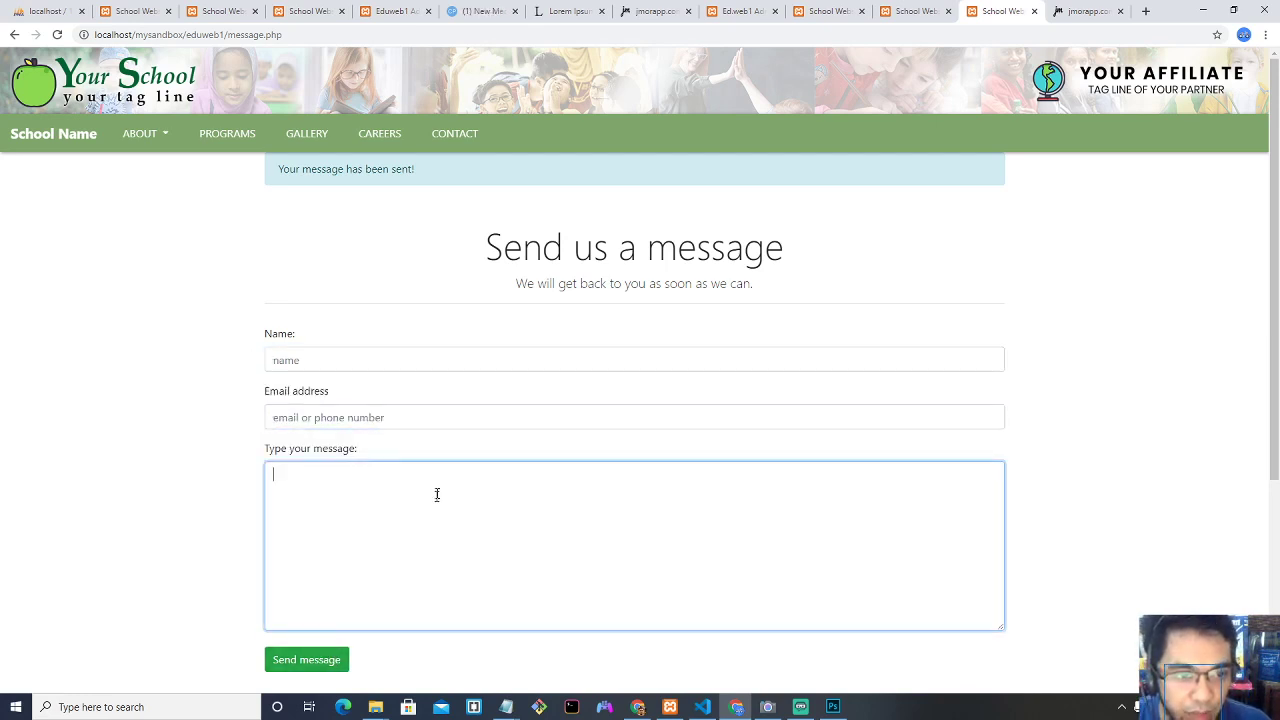
{"action": "left_click", "coordinate": [210, 433]}
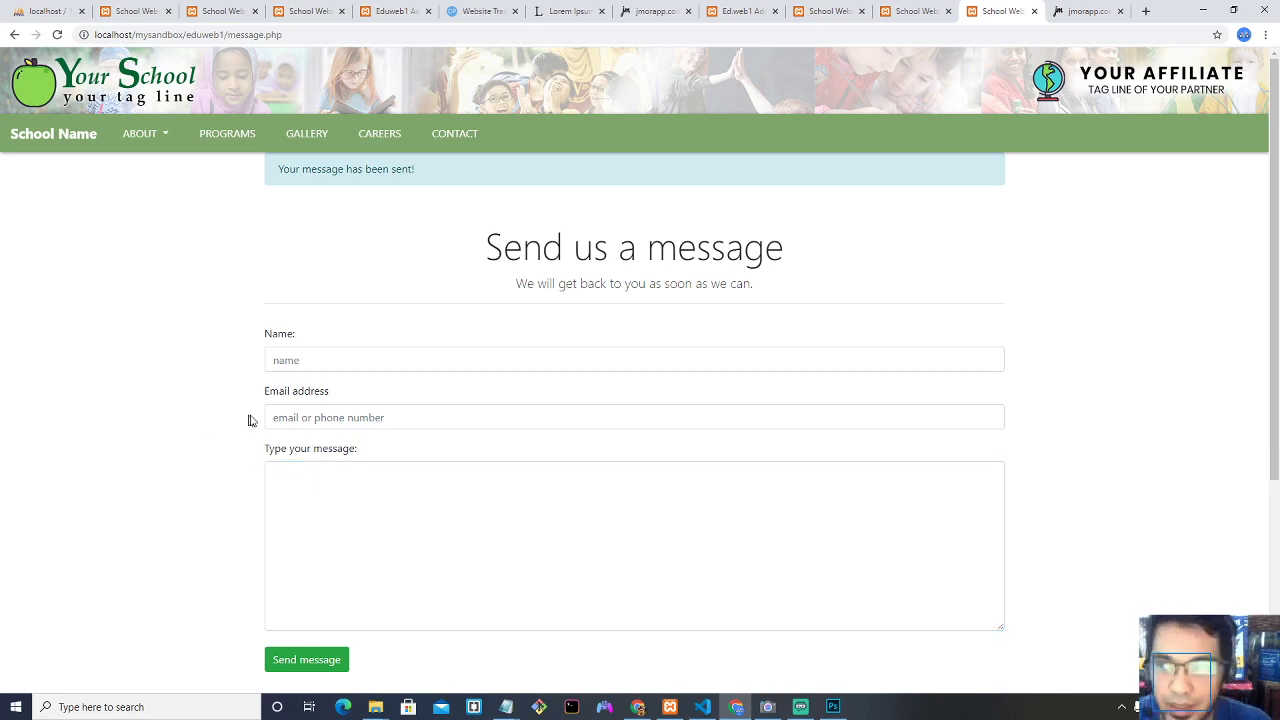
{"action": "left_click", "coordinate": [410, 358]}
{"action": "left_click", "coordinate": [451, 500]}
{"action": "left_click", "coordinate": [325, 661]}
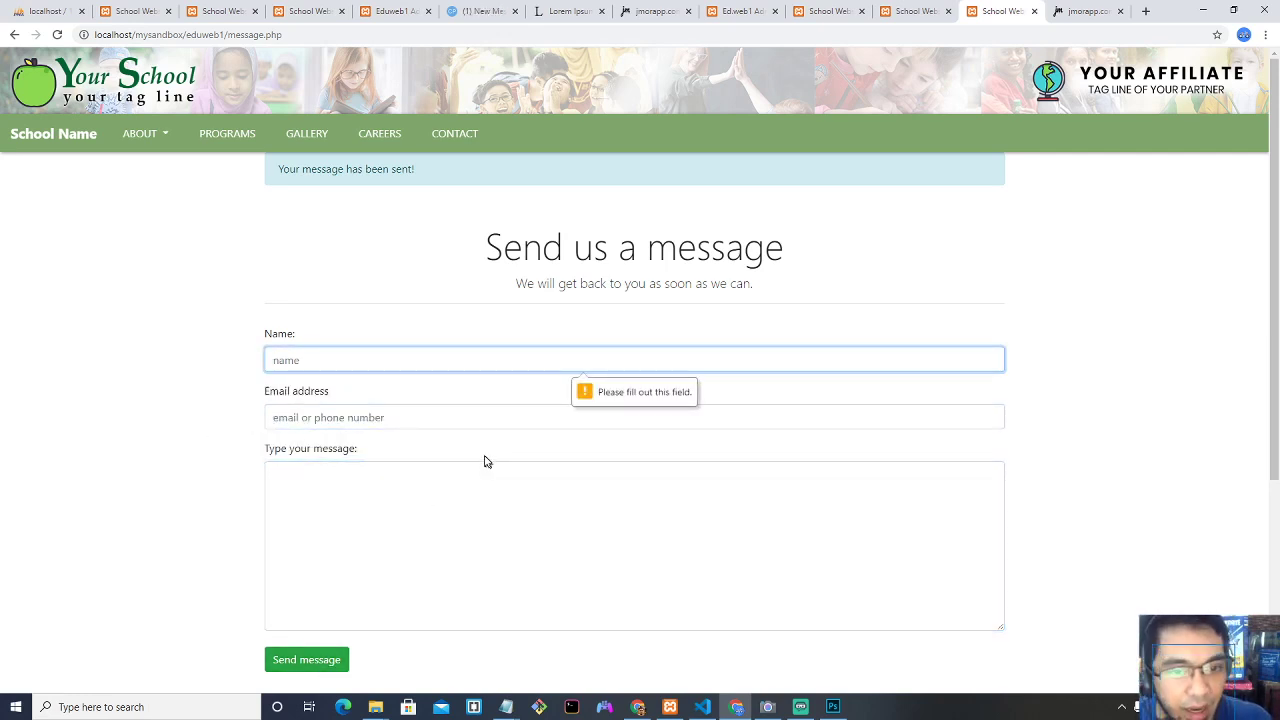
{"action": "left_click", "coordinate": [320, 661]}
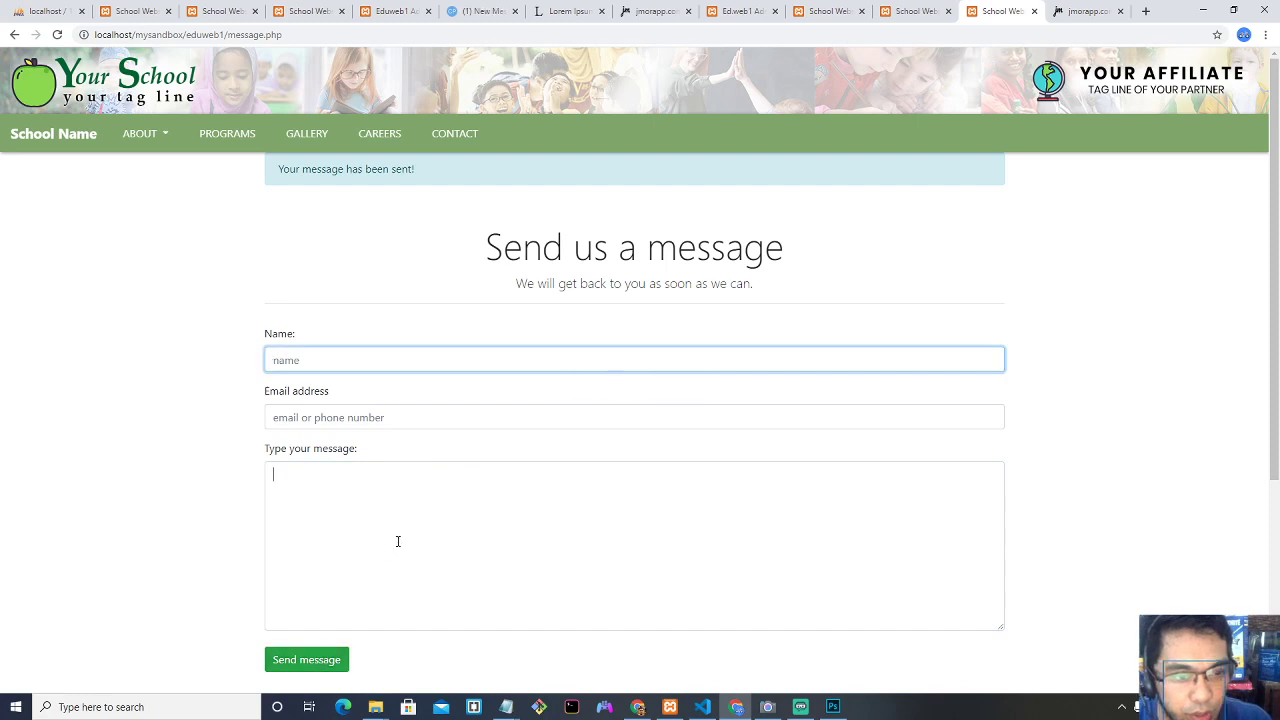
{"action": "left_click", "coordinate": [397, 540]}
{"action": "left_click", "coordinate": [337, 660]}
Step: Resubmit the empty form, then enter 'asdfasdf' as the name and test email validation
{"action": "left_click", "coordinate": [414, 527]}
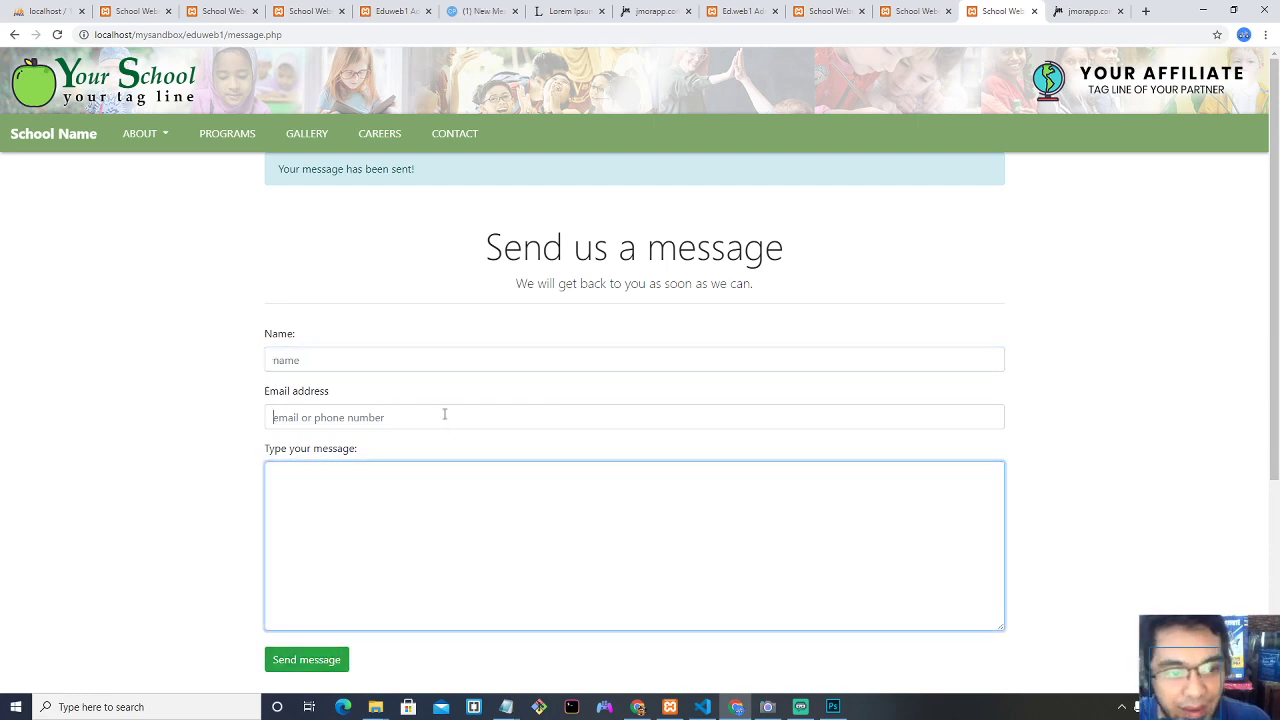
{"action": "left_click", "coordinate": [443, 417]}
{"action": "left_click", "coordinate": [449, 474]}
{"action": "left_click", "coordinate": [334, 662]}
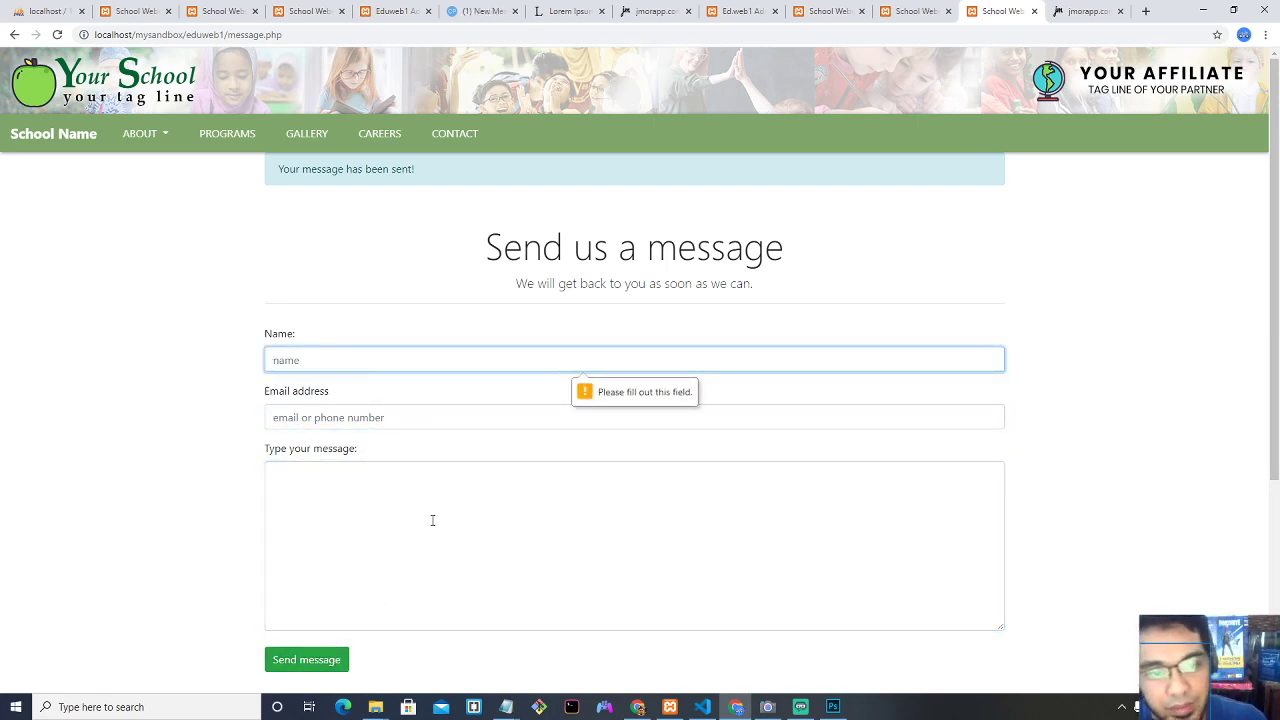
{"action": "left_click", "coordinate": [432, 490]}
{"action": "left_click", "coordinate": [343, 660]}
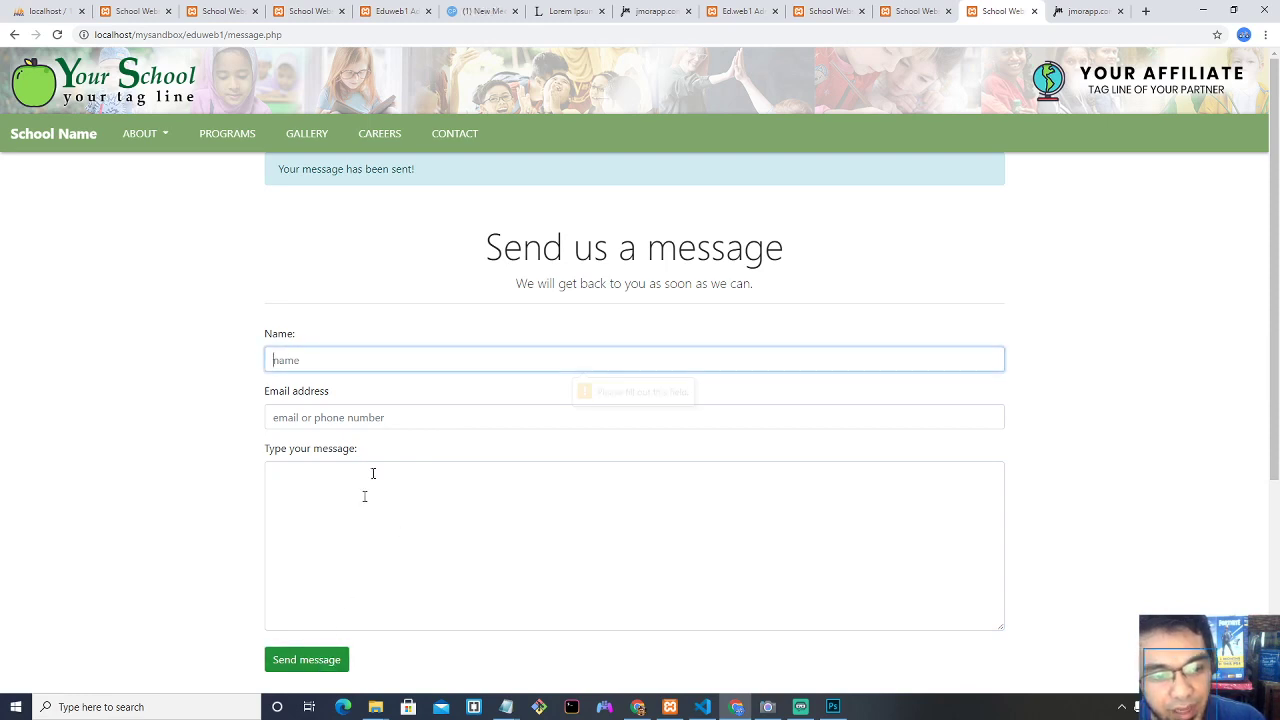
{"action": "type", "text": "asdfasdf"}
{"action": "left_click", "coordinate": [329, 660]}
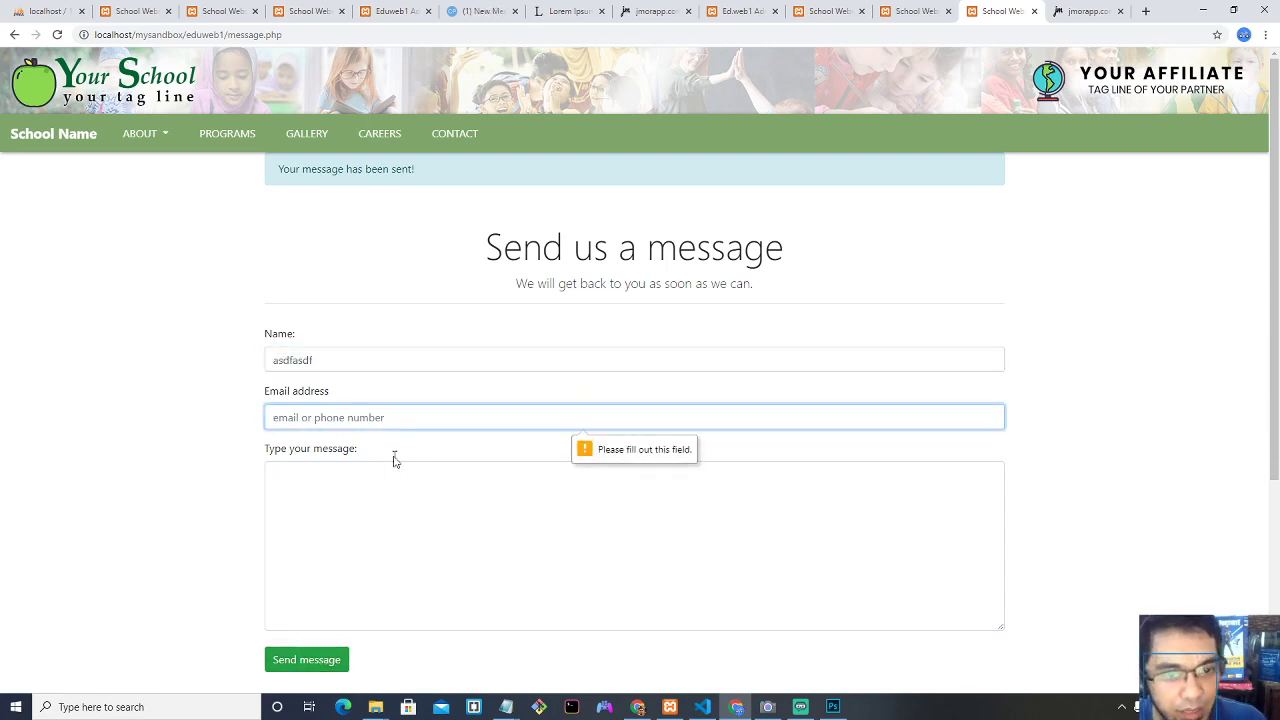
Step: Enter email 'asdf@asdf', test an empty-message submit, then send message 'sdfasdfasdf asdfasdf'
{"action": "type", "text": "asdf@asdf"}
{"action": "left_click", "coordinate": [374, 506]}
{"action": "type", "text": "asdfasdf"}
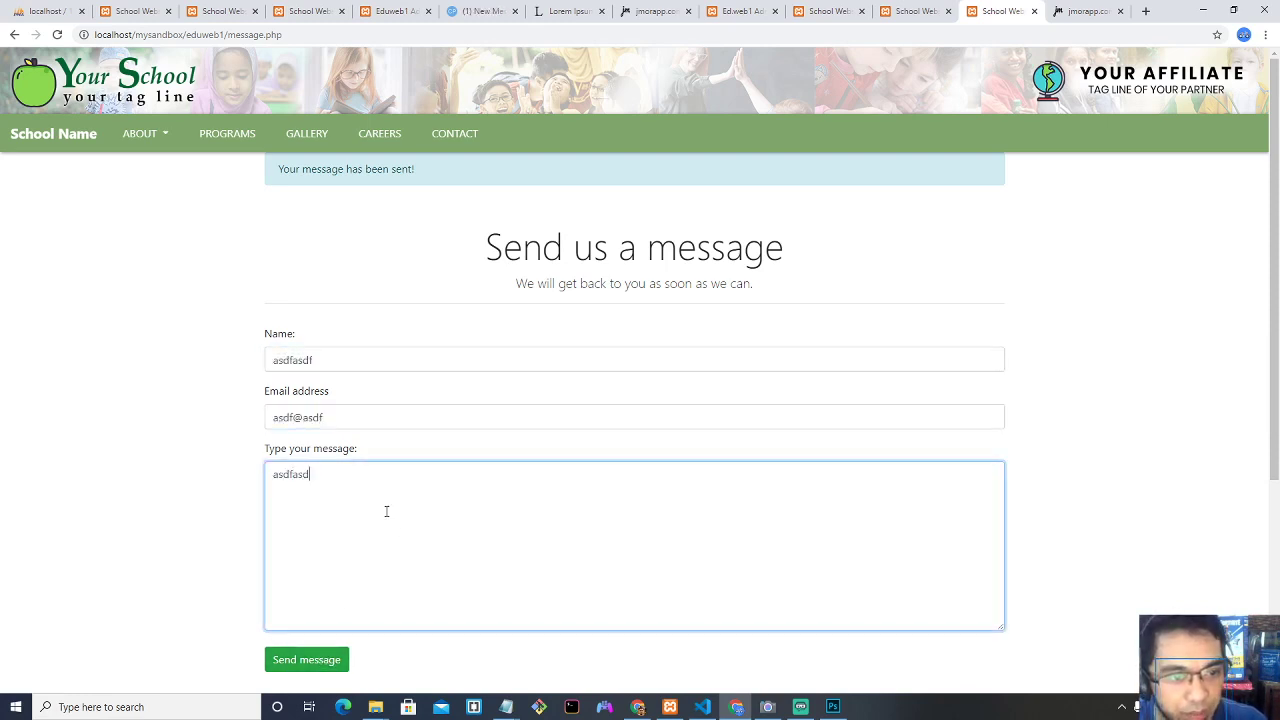
{"action": "left_click_drag", "start_coordinate": [386, 505], "coordinate": [180, 480]}
{"action": "key", "text": "BackSpace"}
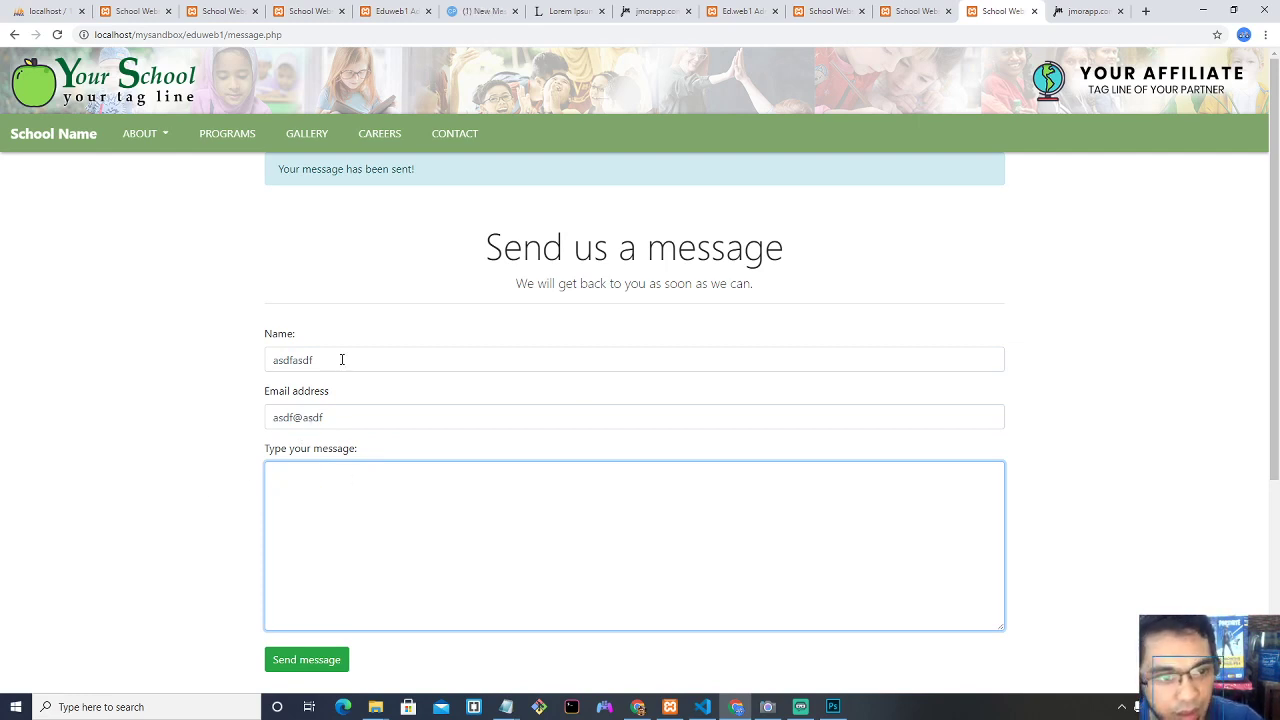
{"action": "left_click", "coordinate": [355, 419]}
{"action": "left_click", "coordinate": [369, 620]}
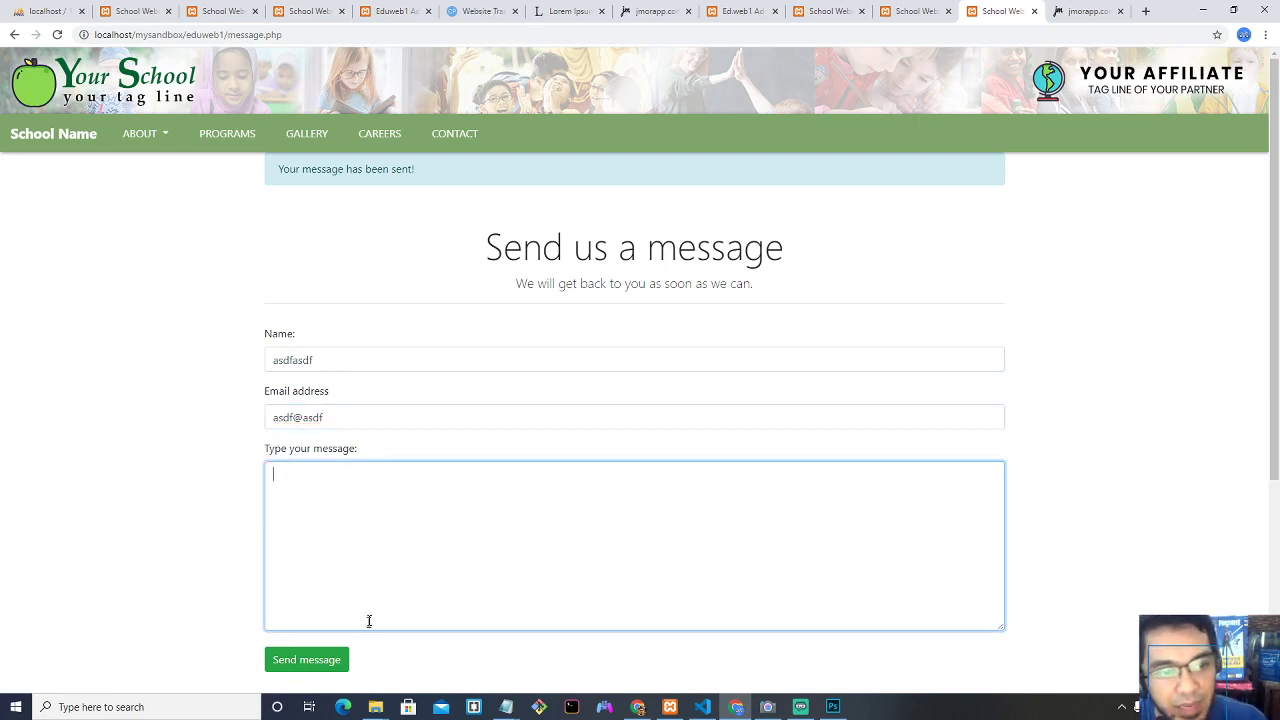
{"action": "left_click", "coordinate": [322, 664]}
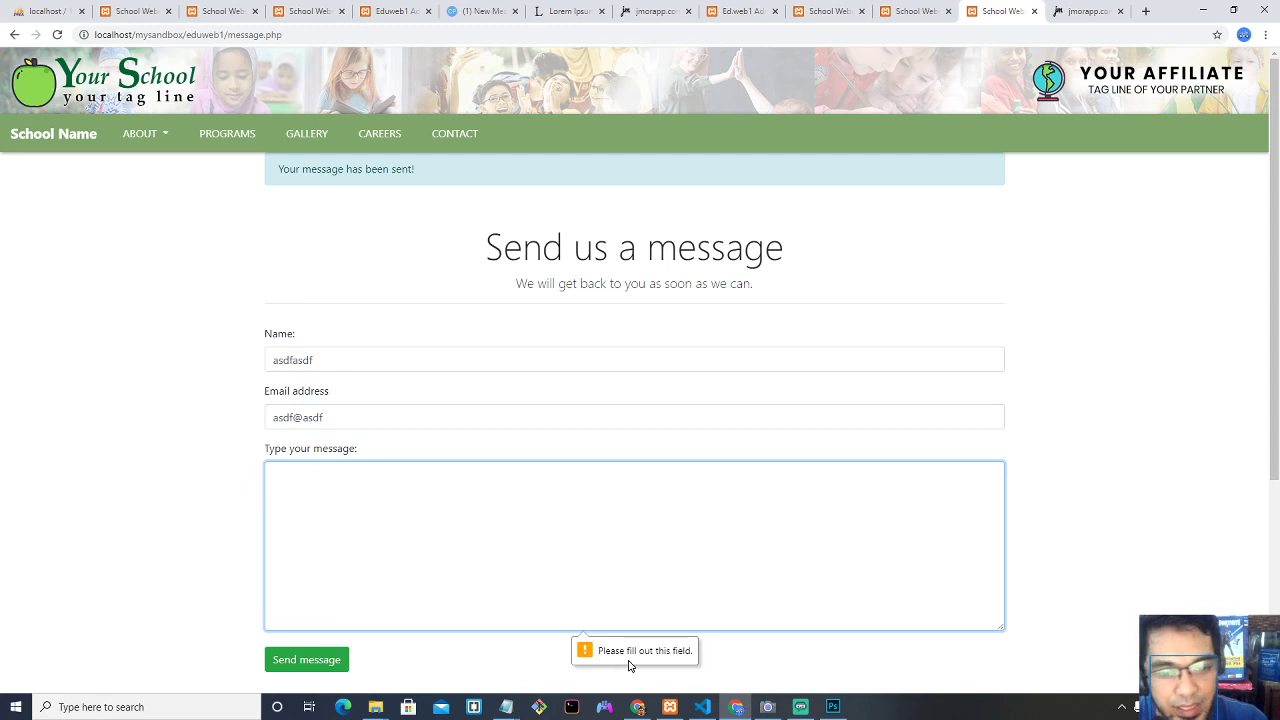
{"action": "type", "text": "sdfasdfasd"}
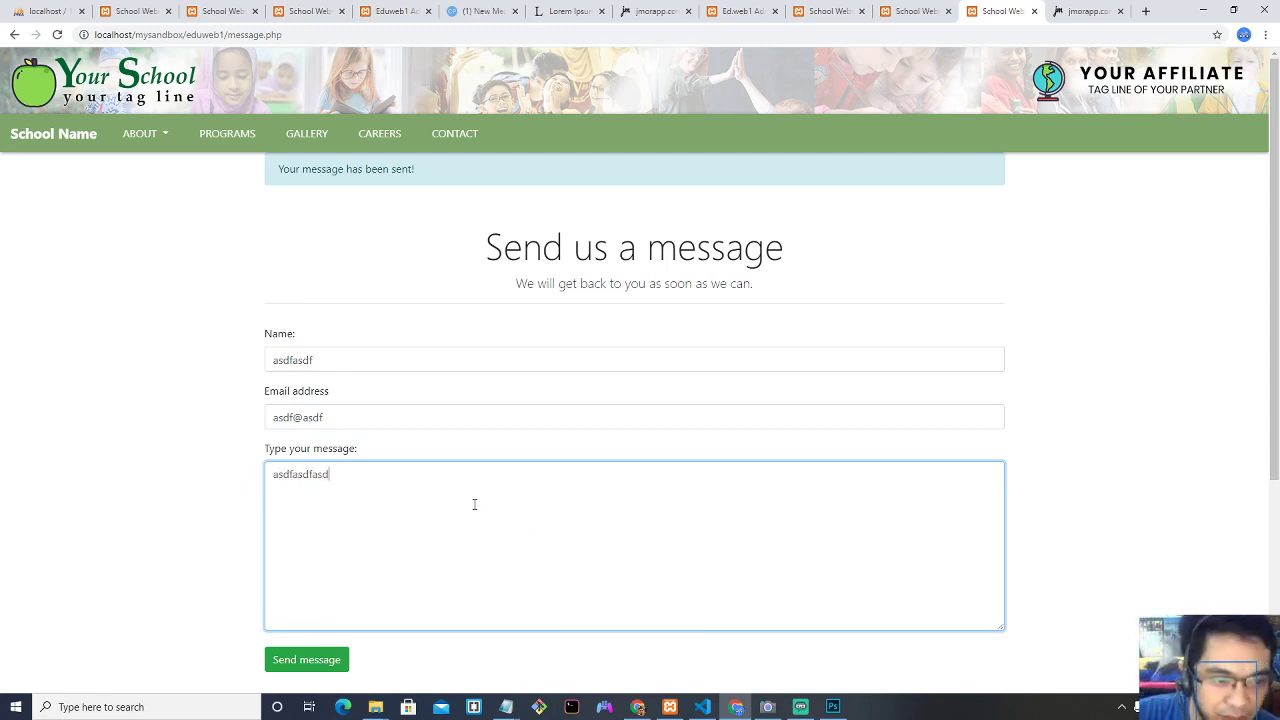
{"action": "type", "text": "f asdfasdf"}
{"action": "left_click", "coordinate": [306, 659]}
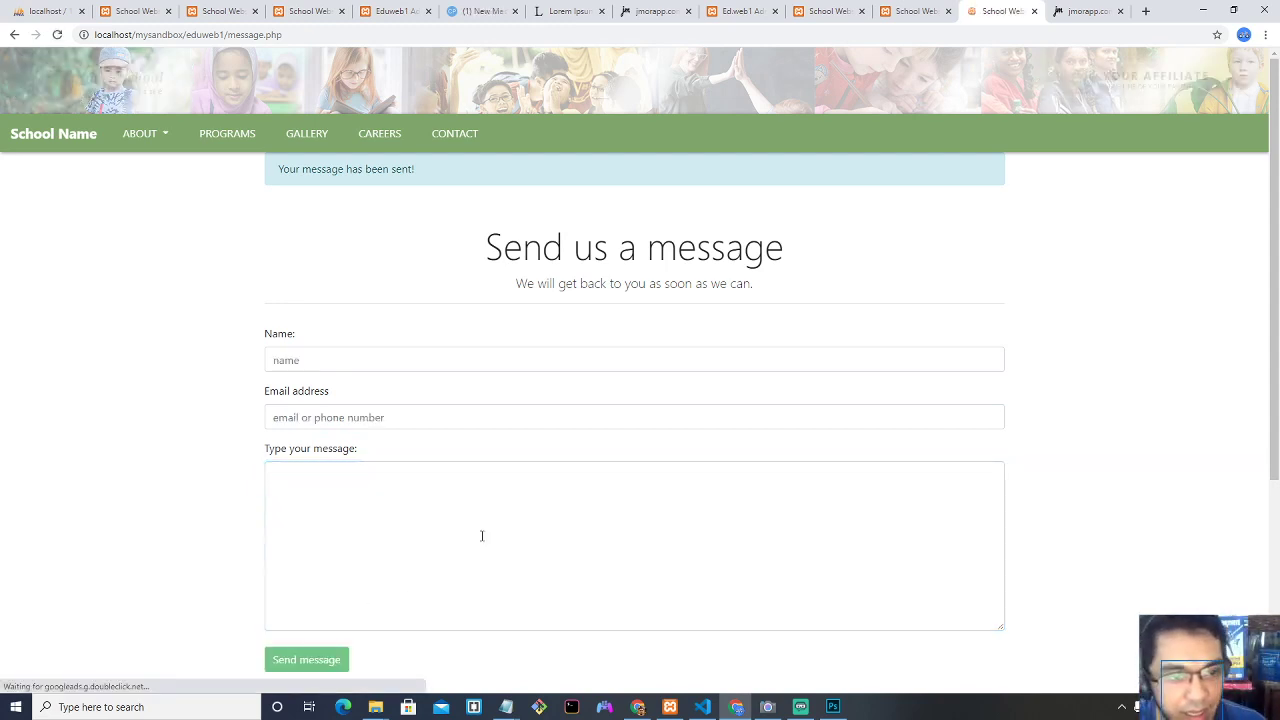
Step: Return to the school home page via the brand link and scroll down to the news posts and sidebar
{"action": "left_click_drag", "start_coordinate": [277, 170], "coordinate": [429, 180]}
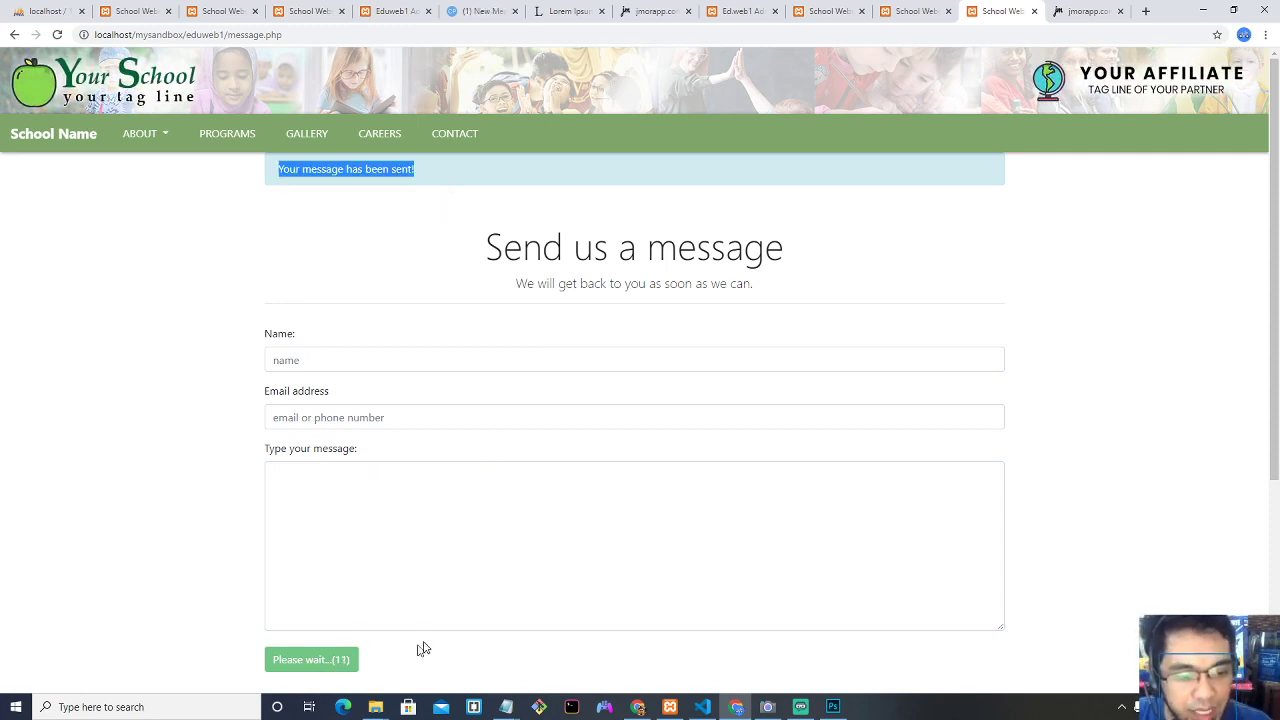
{"action": "scroll", "coordinate": [337, 537], "scroll_direction": "down", "scroll_amount": 2}
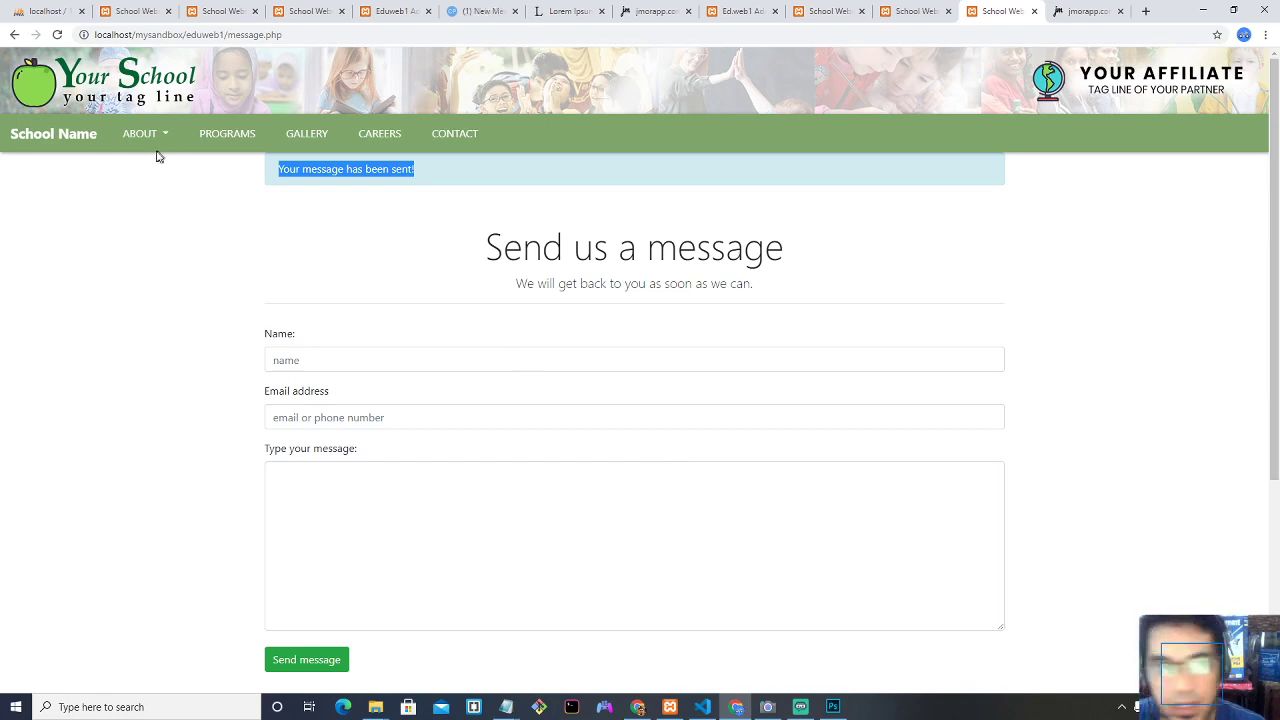
{"action": "left_click", "coordinate": [100, 145]}
{"action": "scroll", "coordinate": [883, 385], "scroll_direction": "down", "scroll_amount": 6}
{"action": "scroll", "coordinate": [900, 383], "scroll_direction": "down", "scroll_amount": 1}
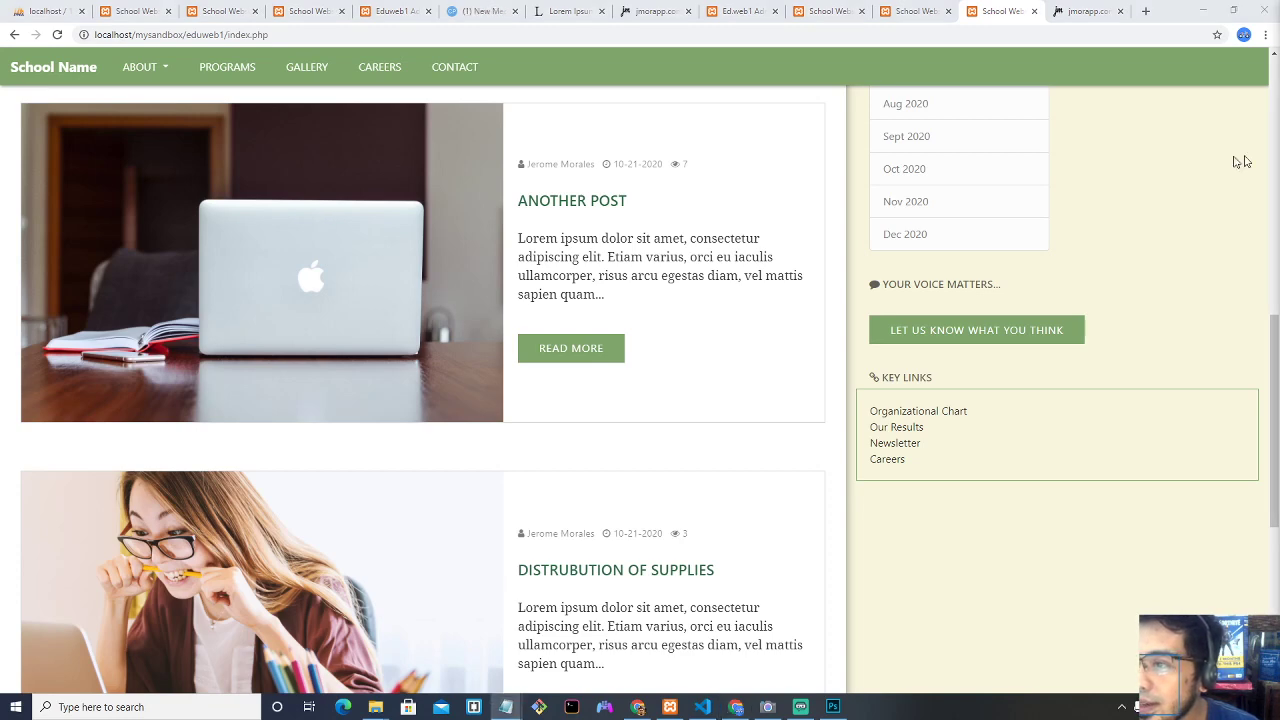
Step: Switch to the CMS admin tab, open the Dashboard, and log out of the current administrator
{"action": "left_click", "coordinate": [806, 18]}
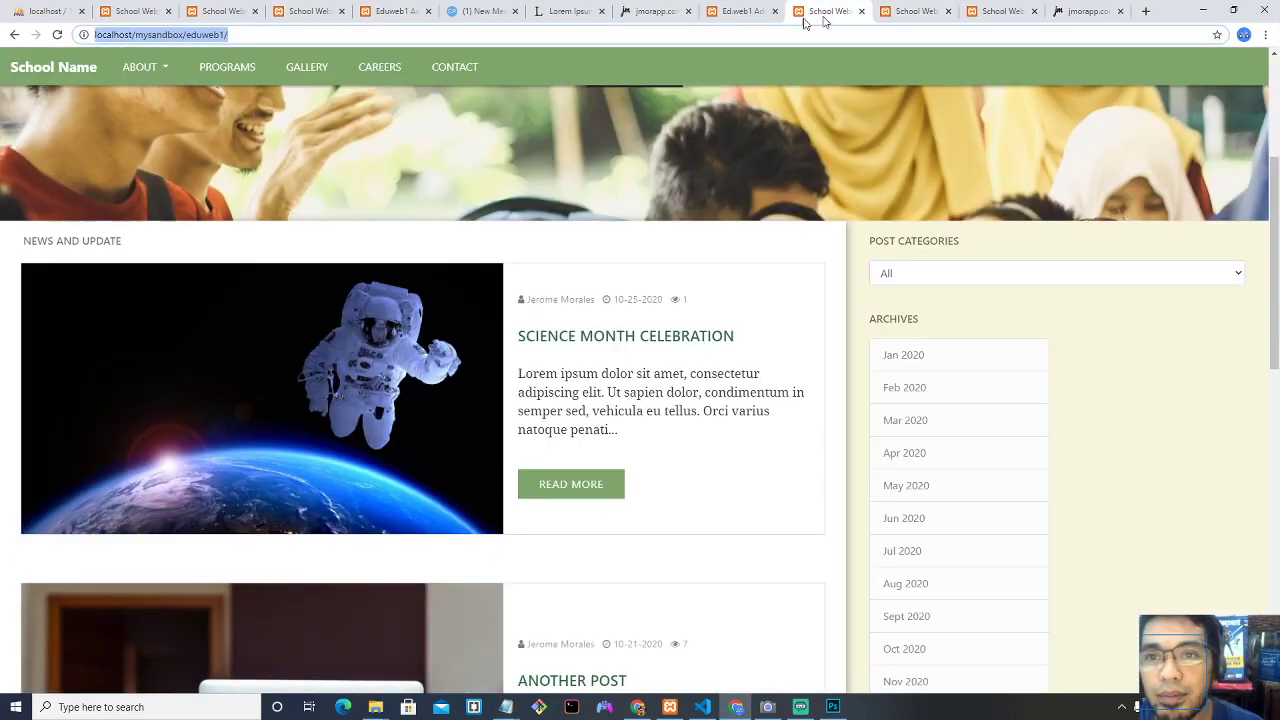
{"action": "left_click", "coordinate": [750, 13]}
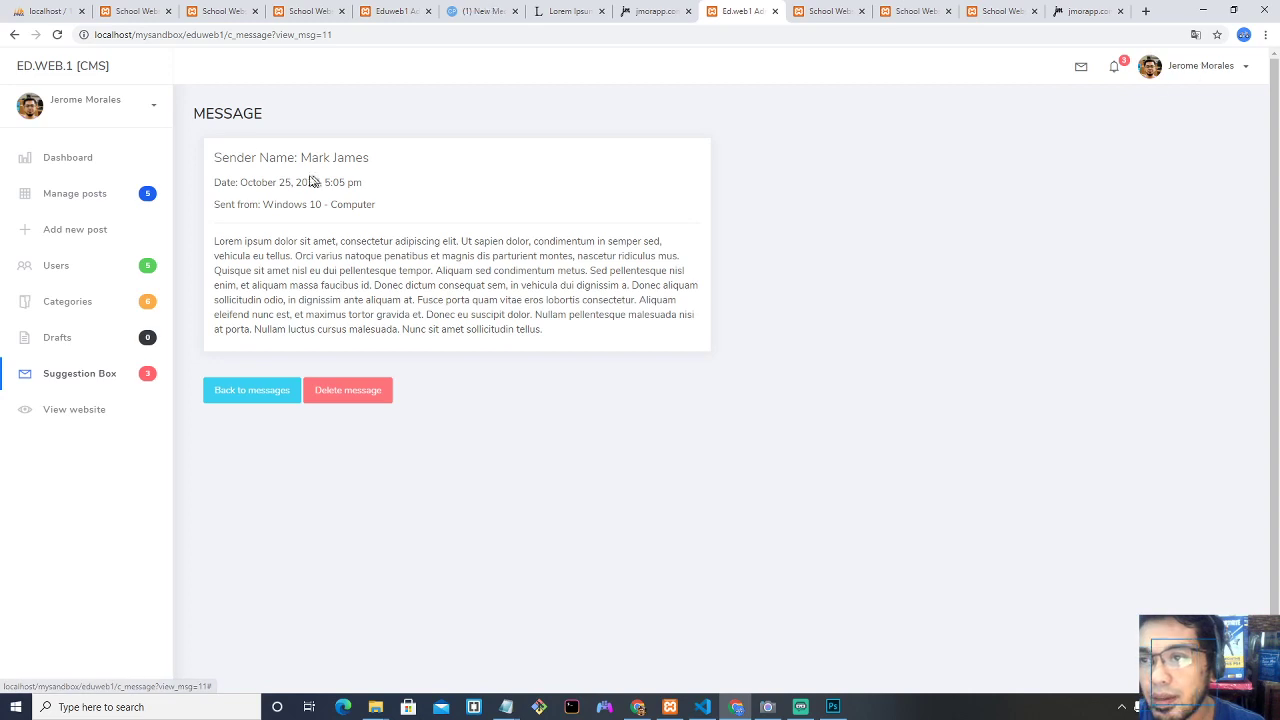
{"action": "left_click", "coordinate": [88, 108]}
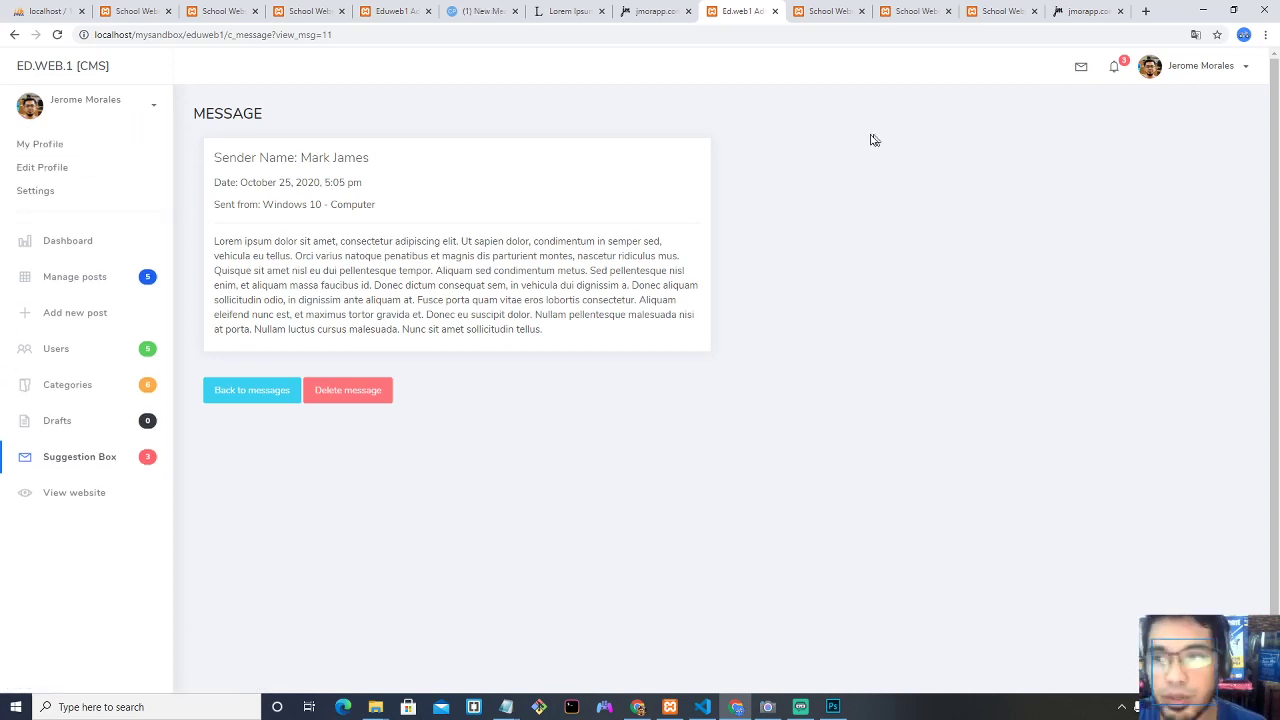
{"action": "left_click", "coordinate": [67, 245]}
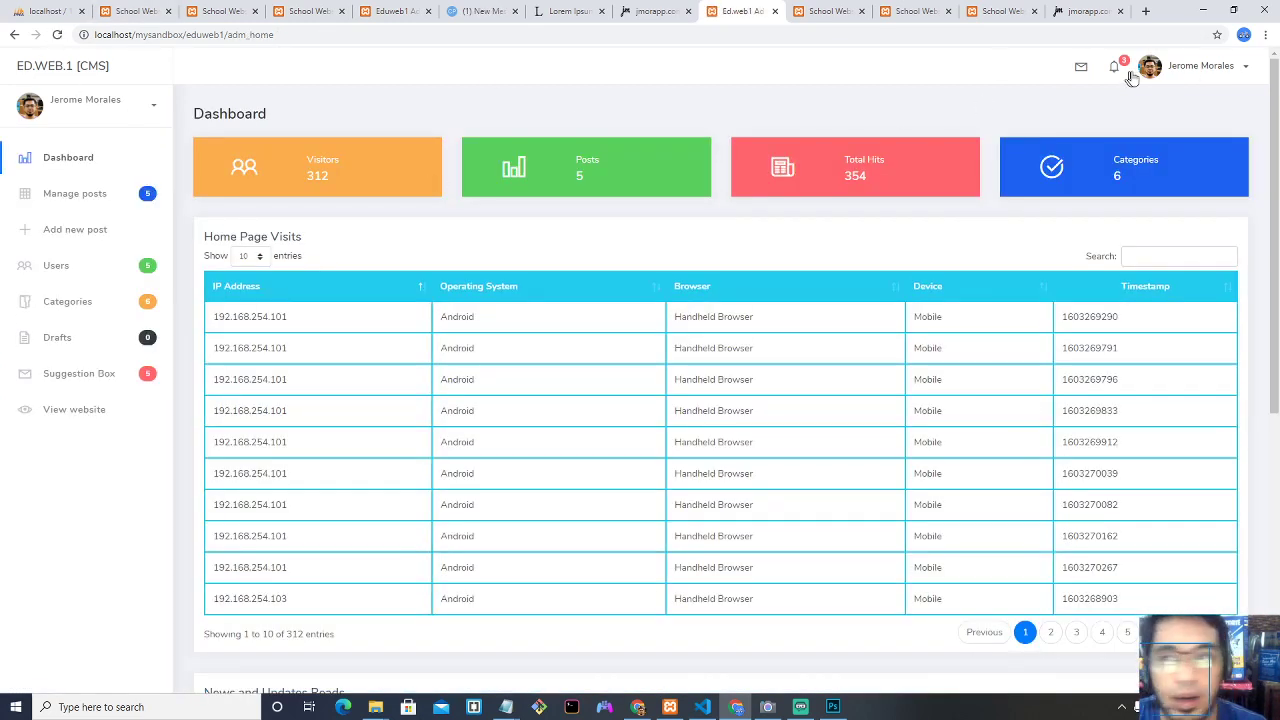
{"action": "left_click", "coordinate": [1205, 70]}
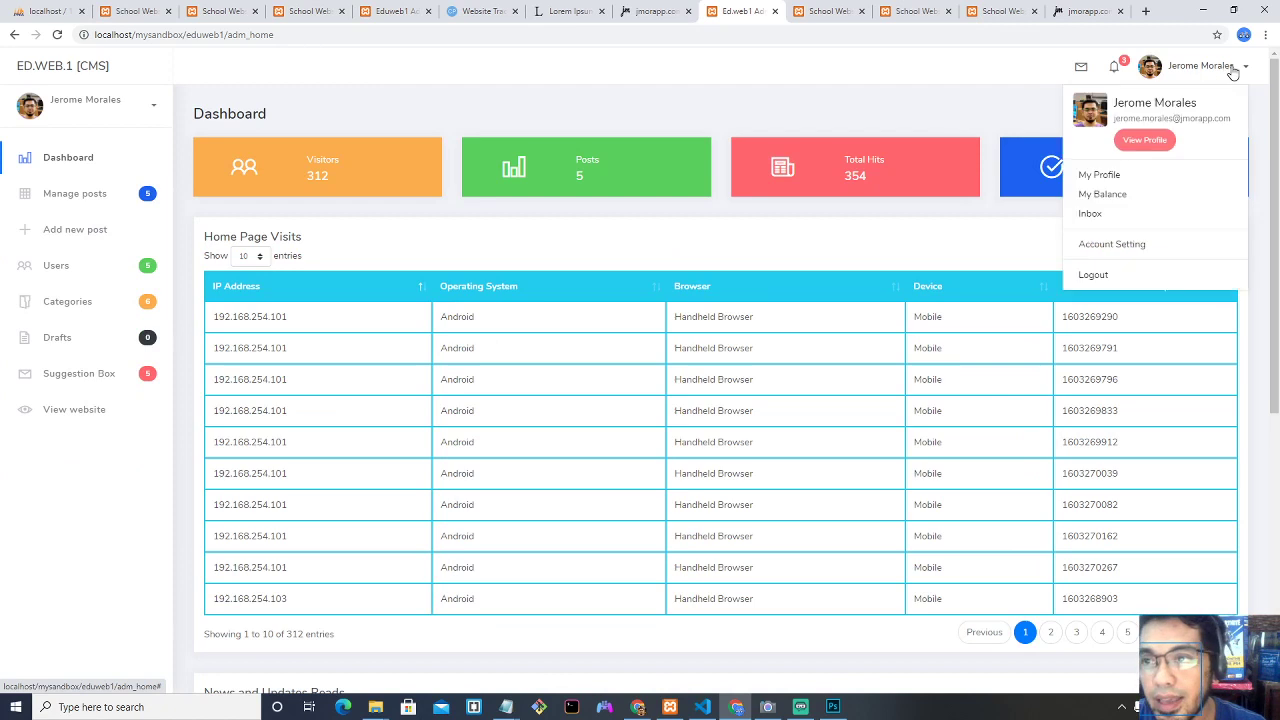
{"action": "left_click", "coordinate": [1133, 279]}
Step: Enter the other administrator's saved email and password; the first sign-in attempt fails
{"action": "left_click", "coordinate": [611, 356]}
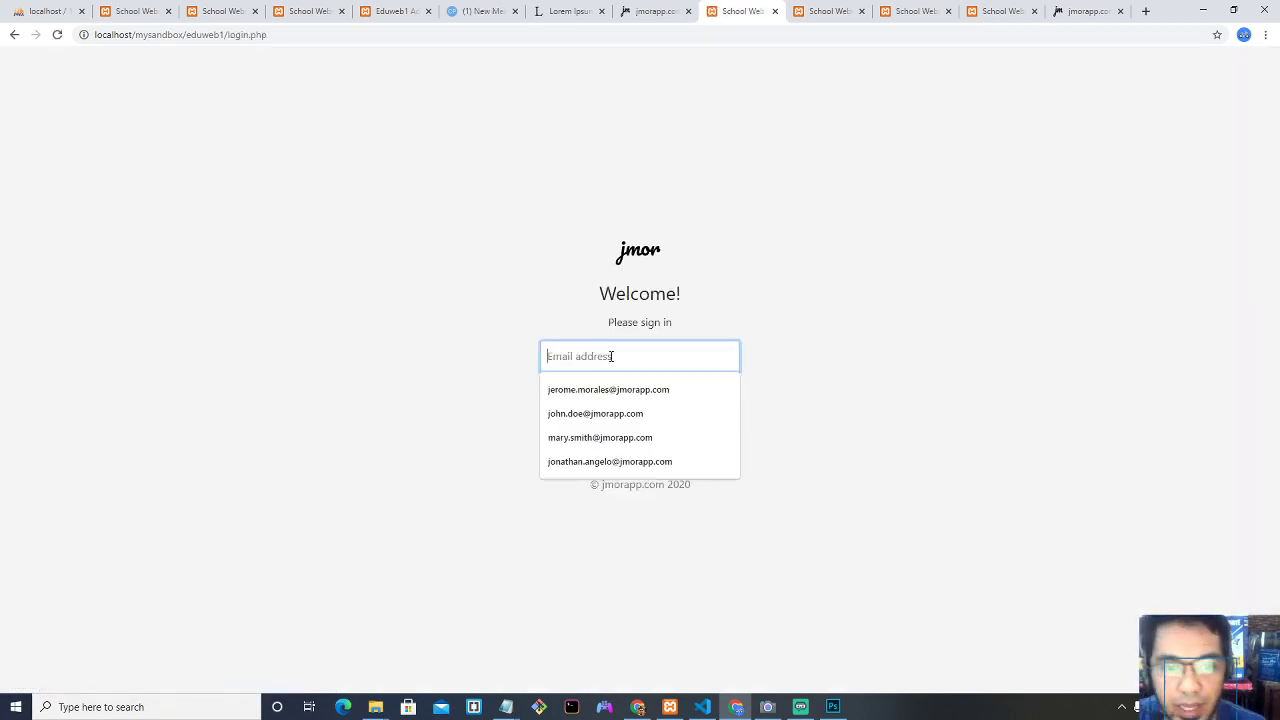
{"action": "type", "text": "jon"}
{"action": "left_click", "coordinate": [610, 389]}
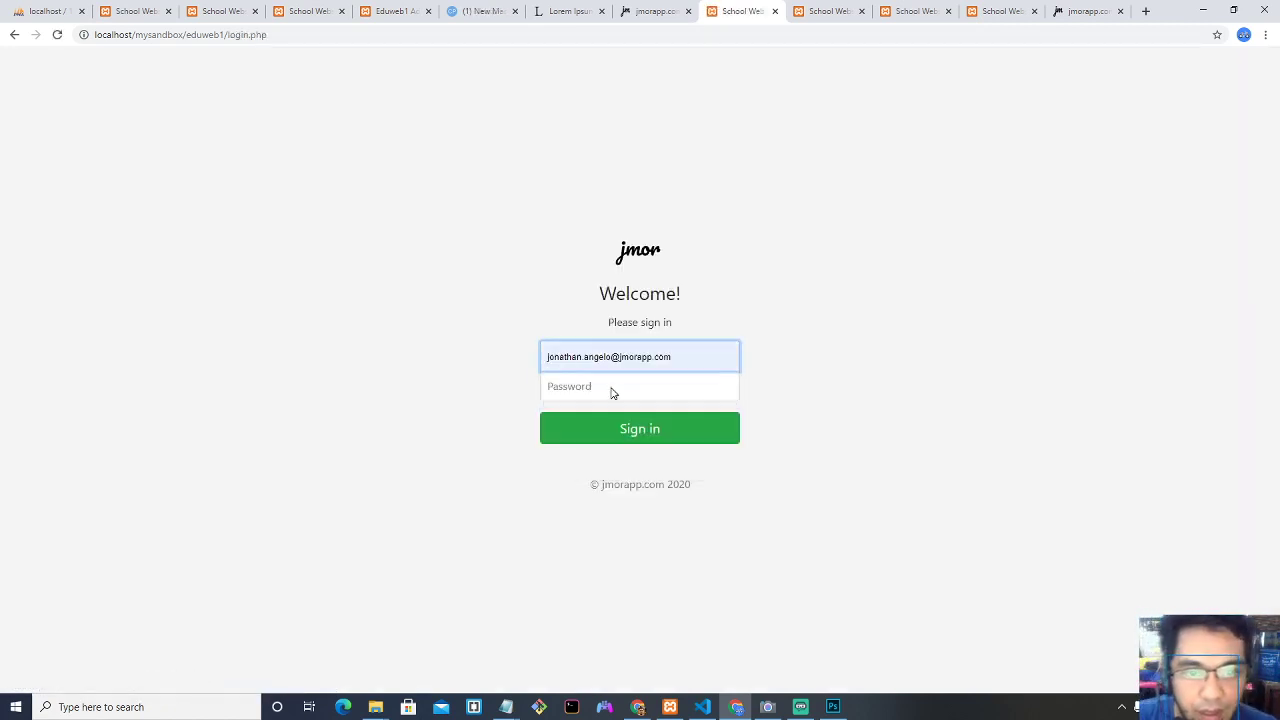
{"action": "left_click", "coordinate": [614, 388]}
{"action": "type", "text": "12"}
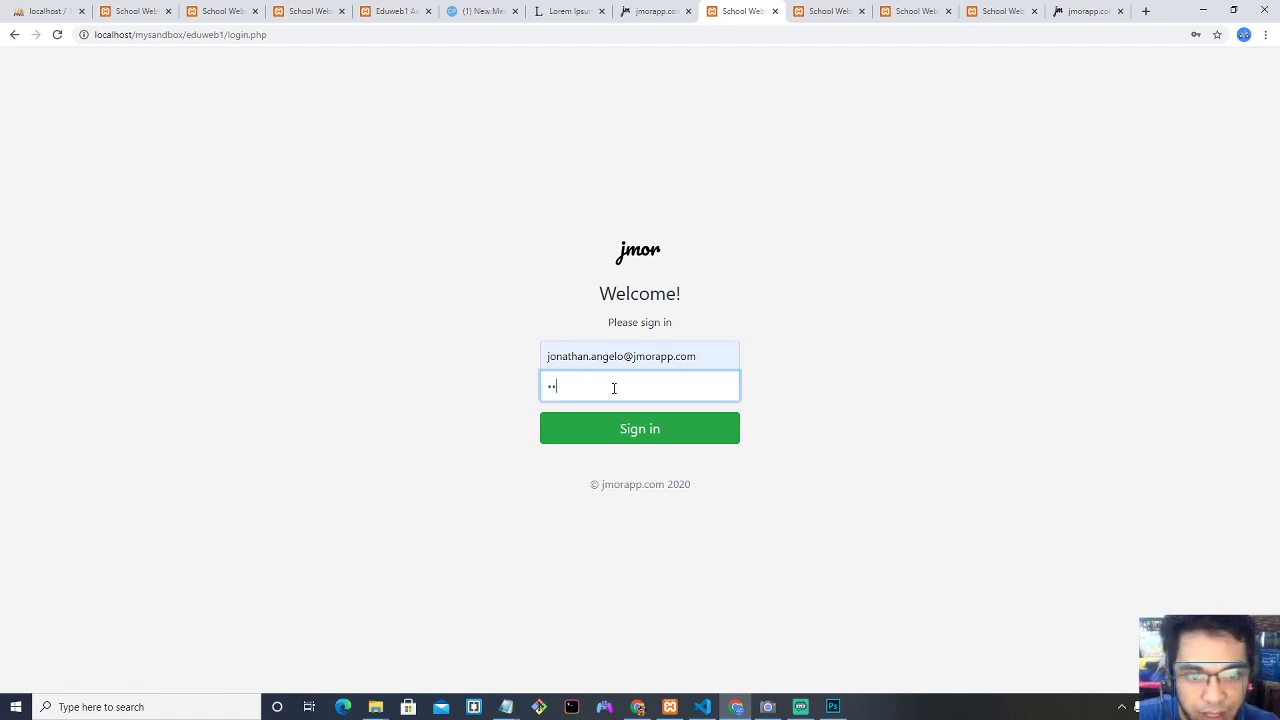
{"action": "type", "text": "3456"}
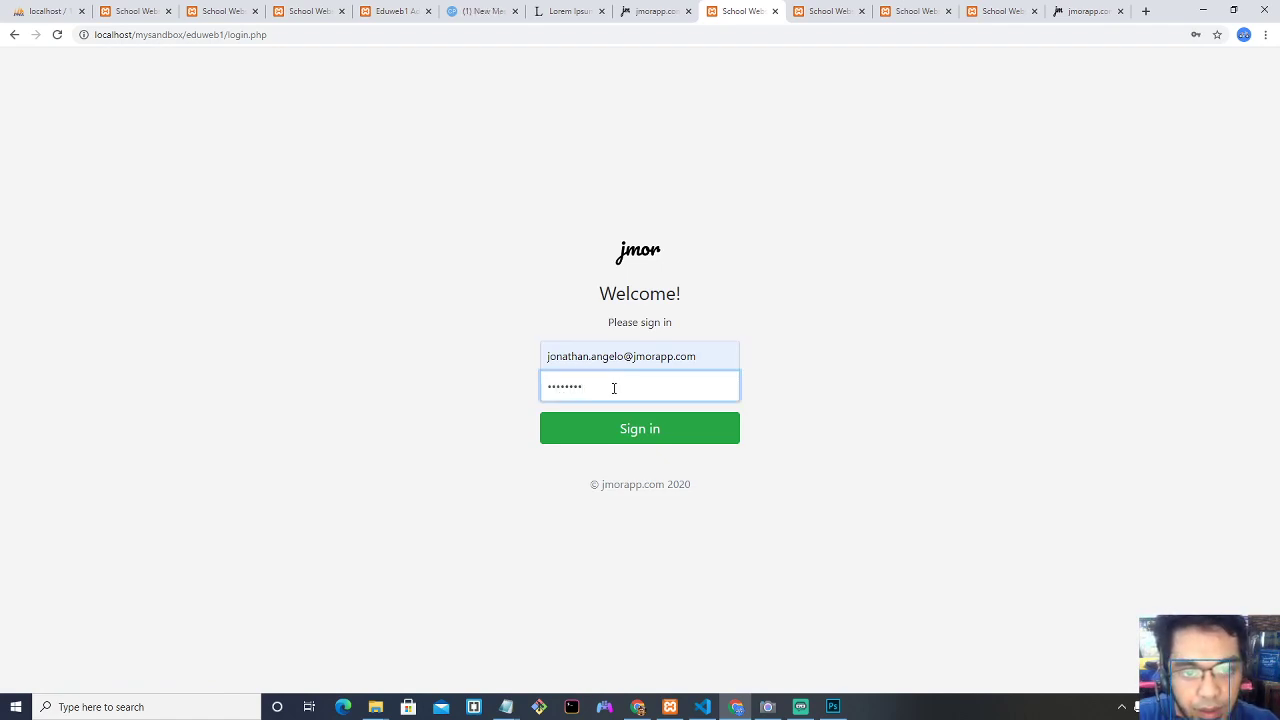
{"action": "type", "text": "78"}
{"action": "key", "text": "Return"}
Step: Re-select the saved email, re-enter the password, and sign in to the Dashboard
{"action": "key", "text": "Down"}
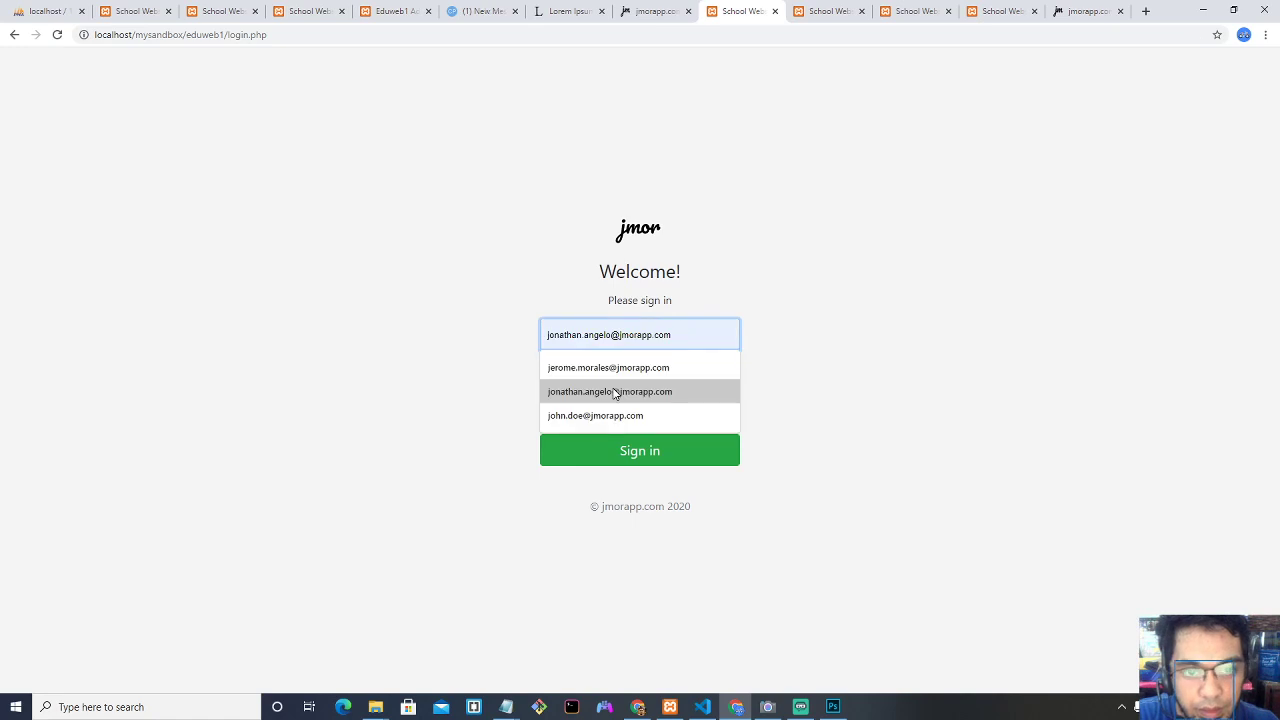
{"action": "left_click", "coordinate": [615, 391]}
{"action": "left_click", "coordinate": [634, 365]}
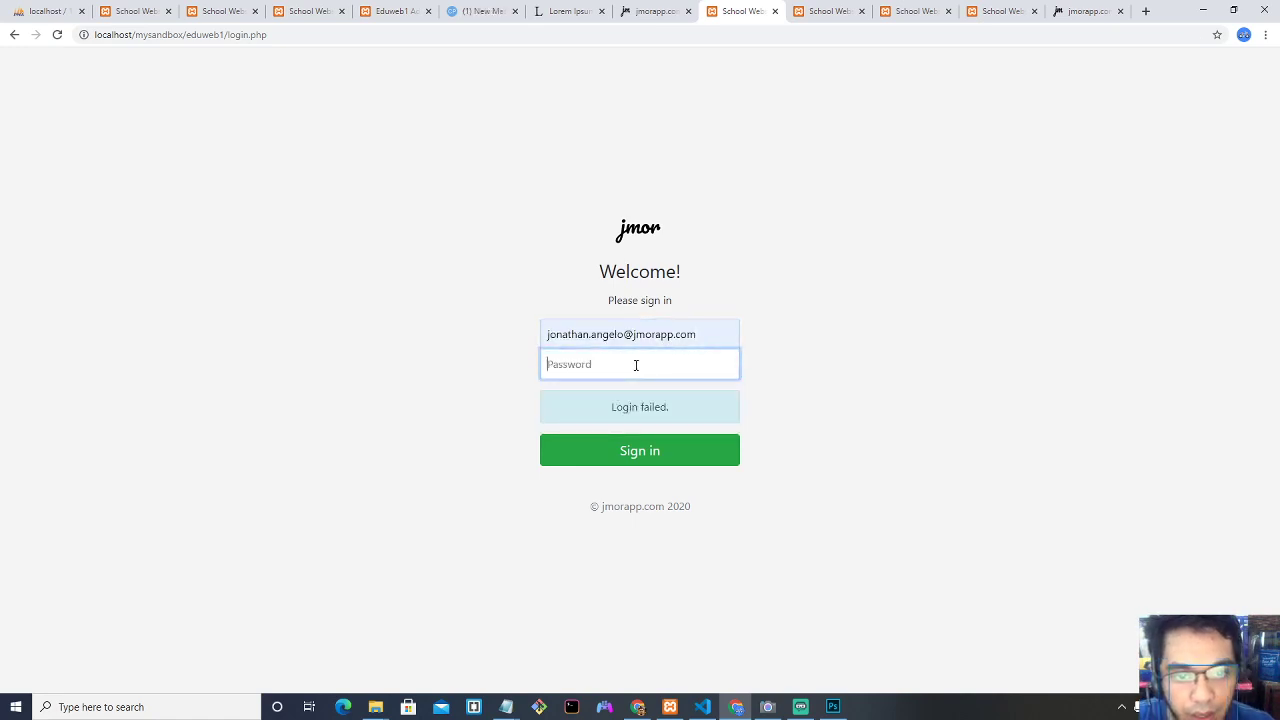
{"action": "type", "text": "12345"}
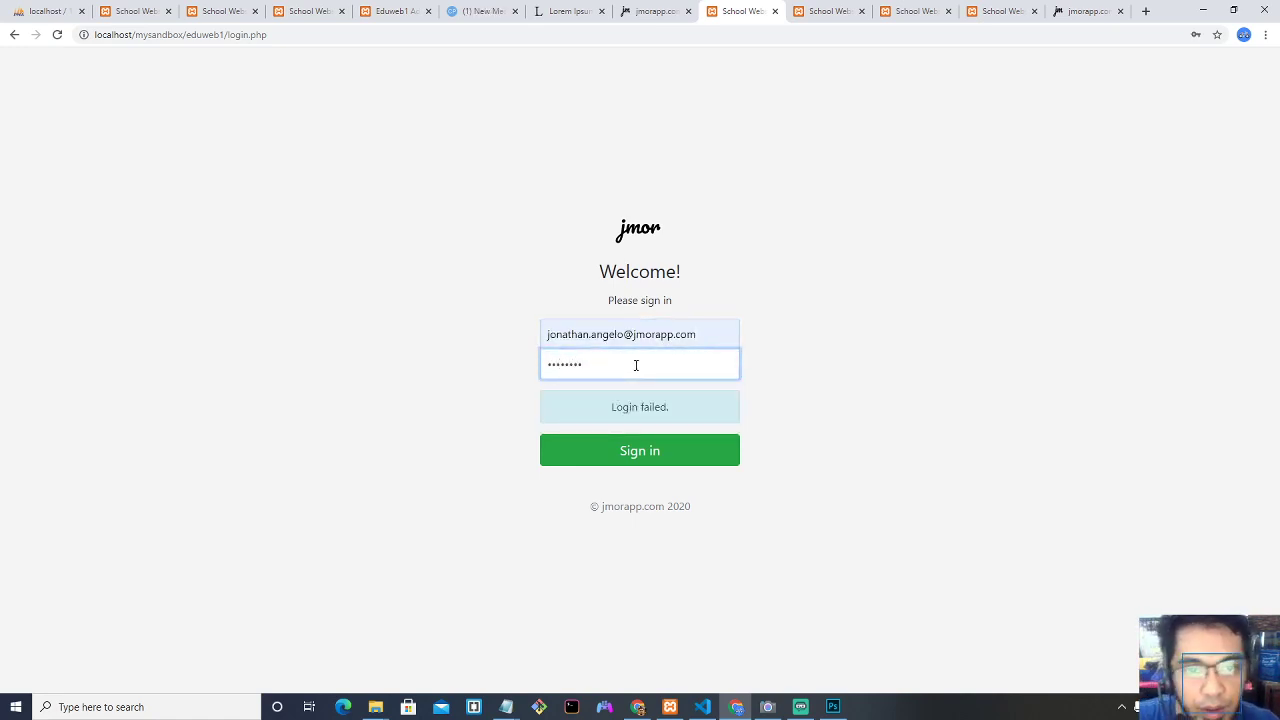
{"action": "type", "text": "678"}
{"action": "left_click", "coordinate": [655, 457]}
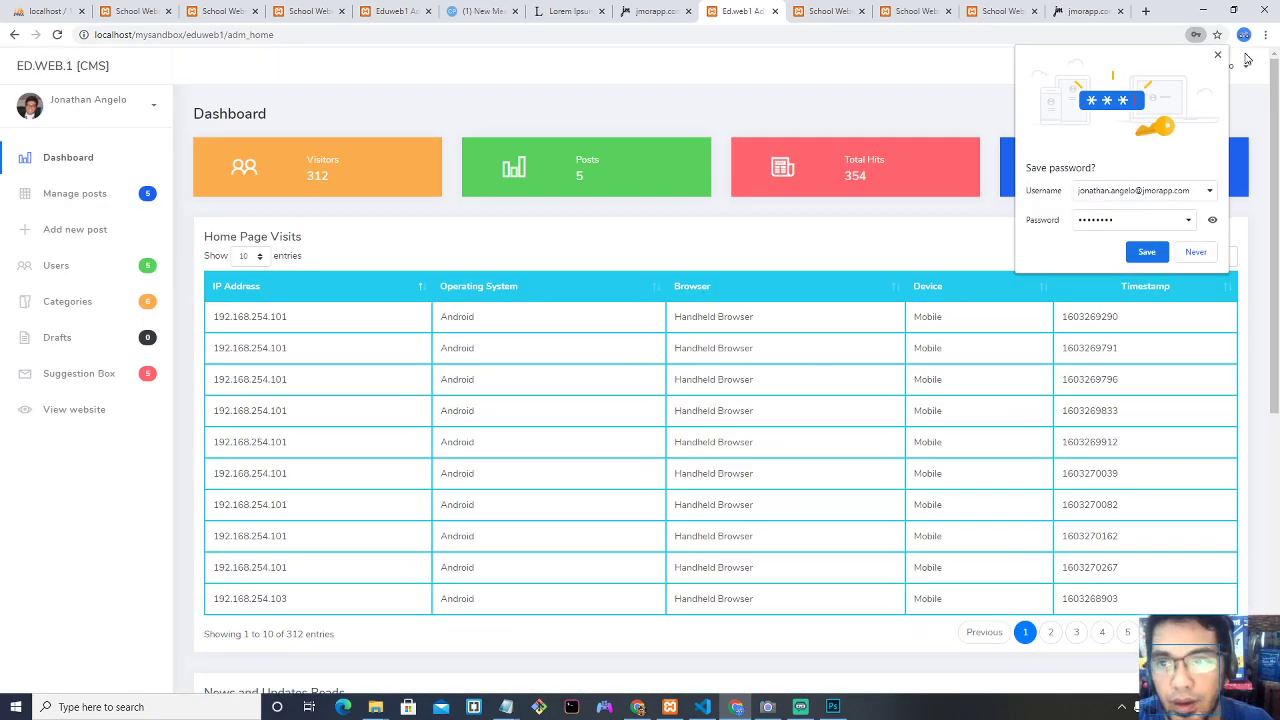
Step: Dismiss the save-password offer and inspect the account menu showing the signed-in email
{"action": "left_click", "coordinate": [1217, 55]}
{"action": "left_click", "coordinate": [1238, 70]}
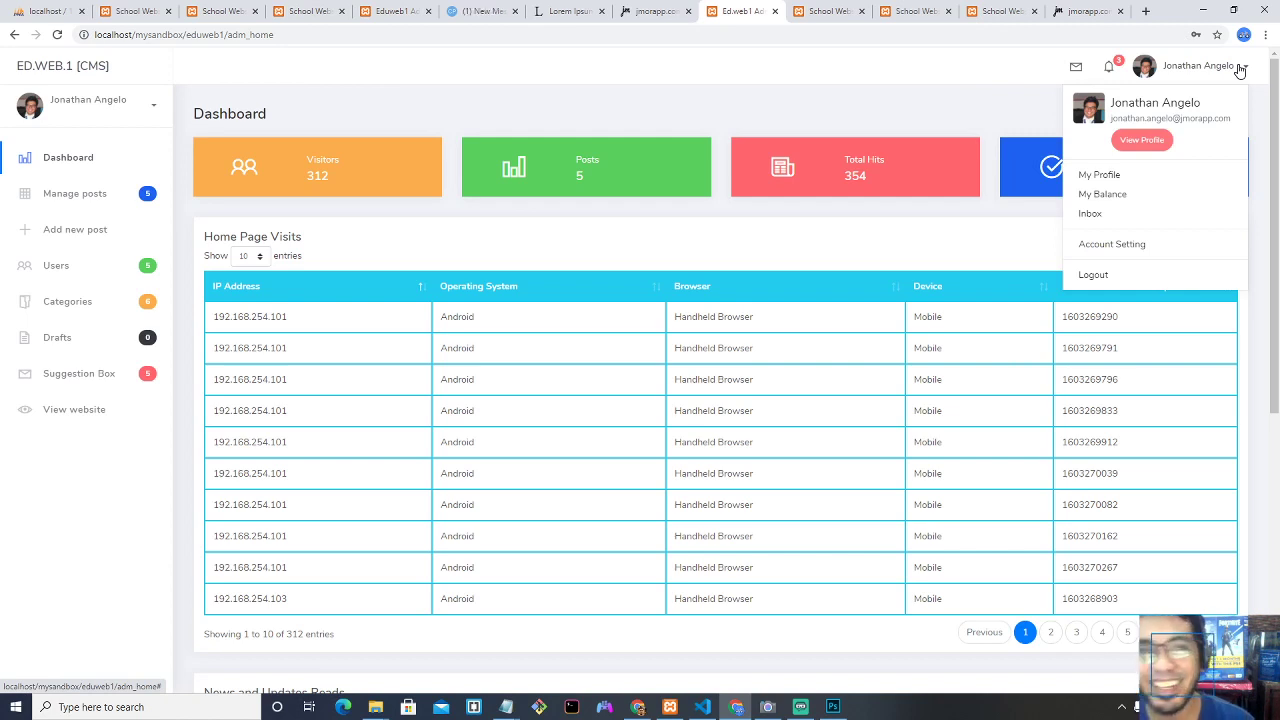
{"action": "left_click", "coordinate": [1006, 105]}
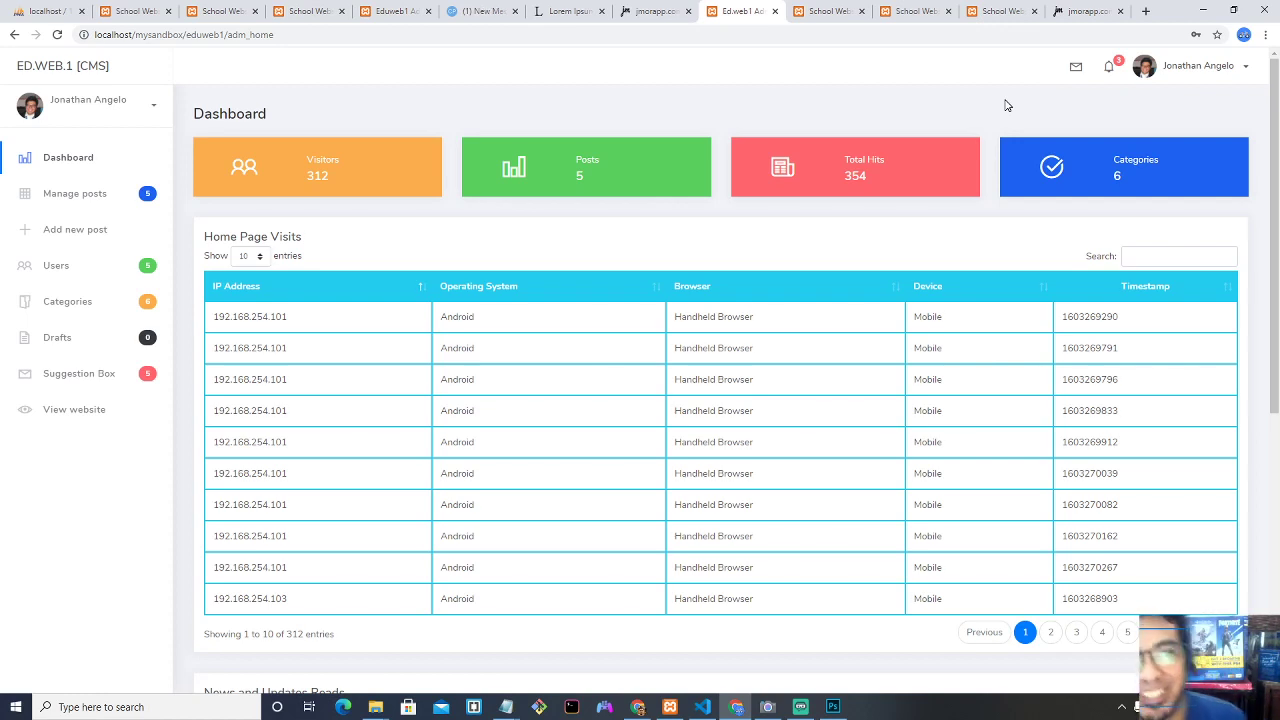
{"action": "left_click", "coordinate": [1240, 75]}
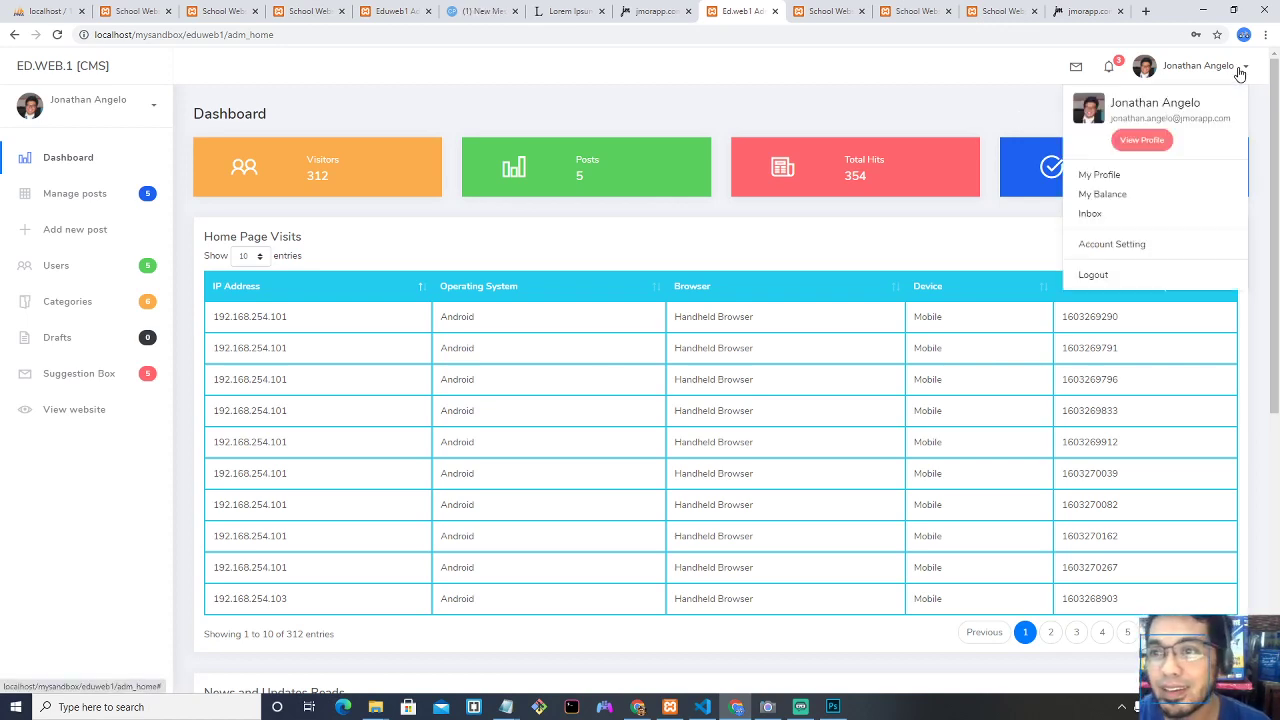
{"action": "left_click", "coordinate": [968, 117]}
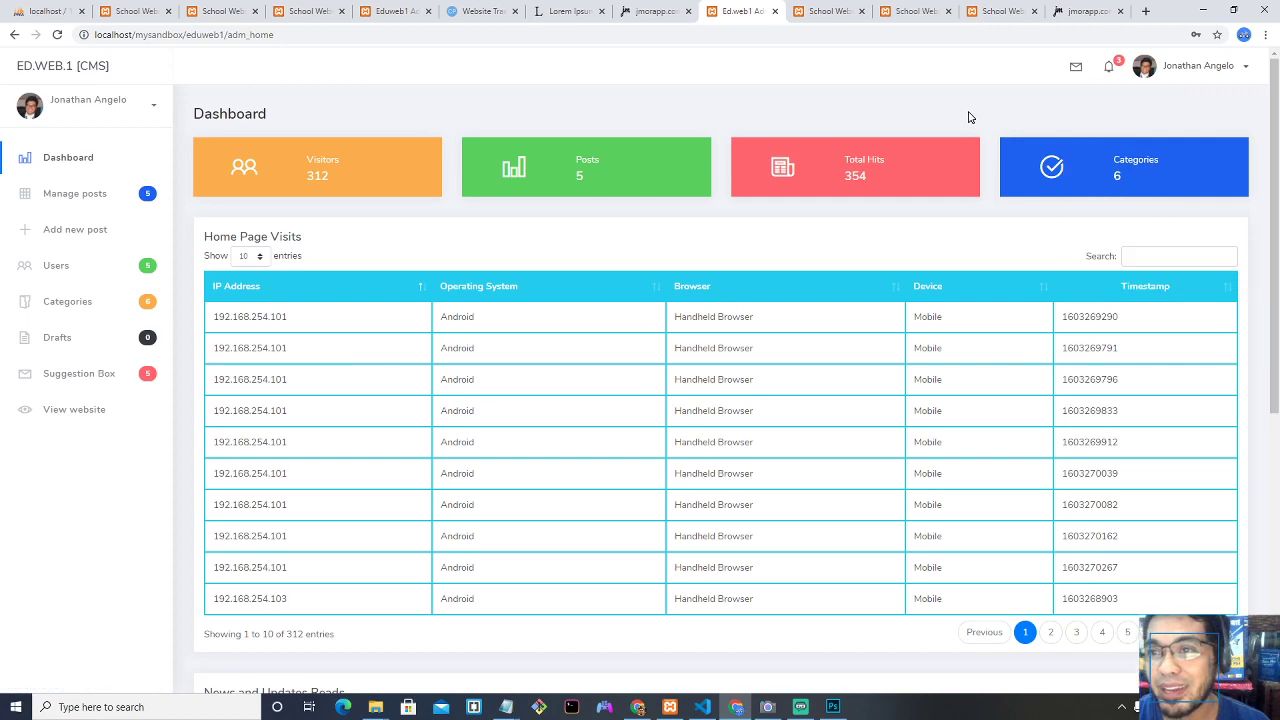
{"action": "left_click", "coordinate": [1231, 77]}
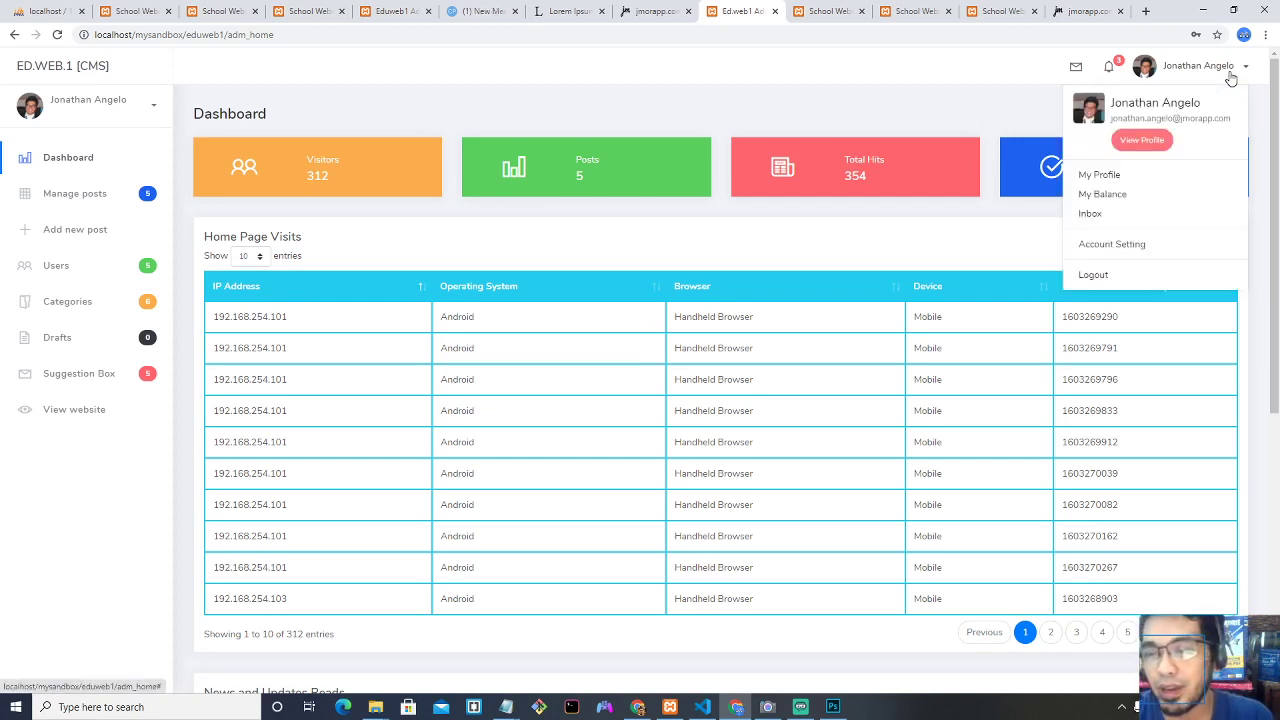
{"action": "left_click", "coordinate": [900, 123]}
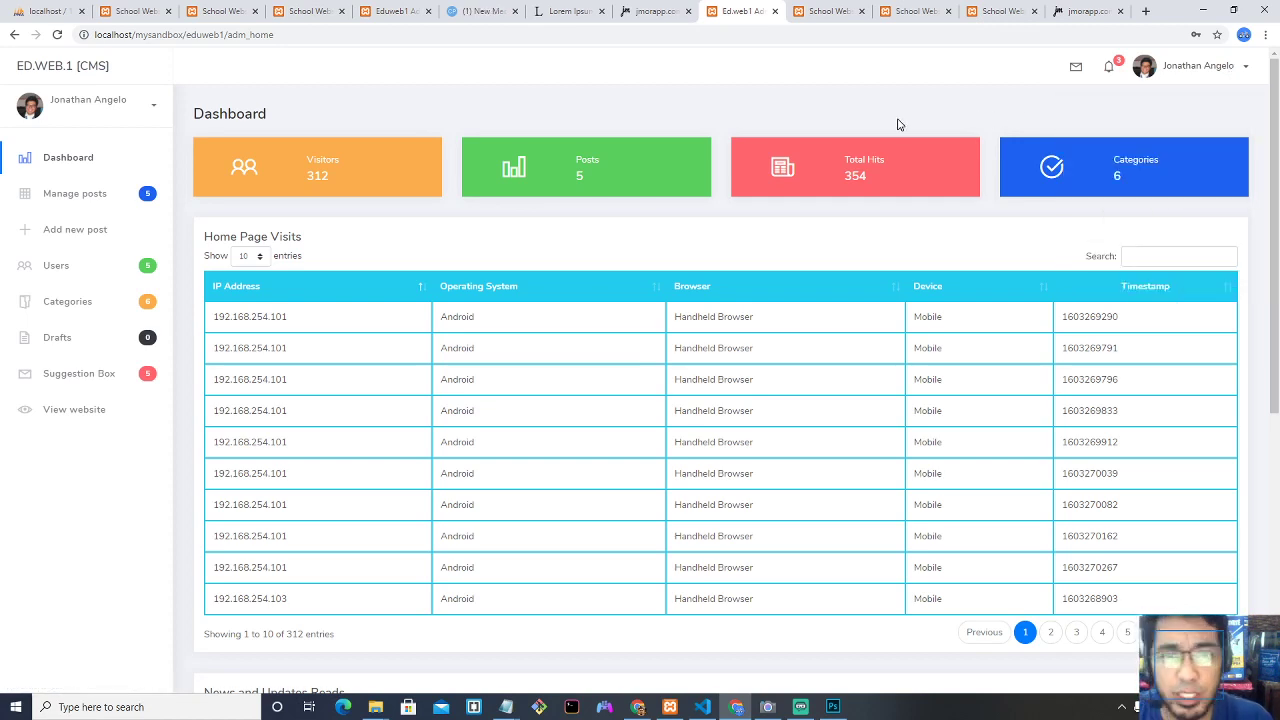
{"action": "left_click", "coordinate": [1206, 78]}
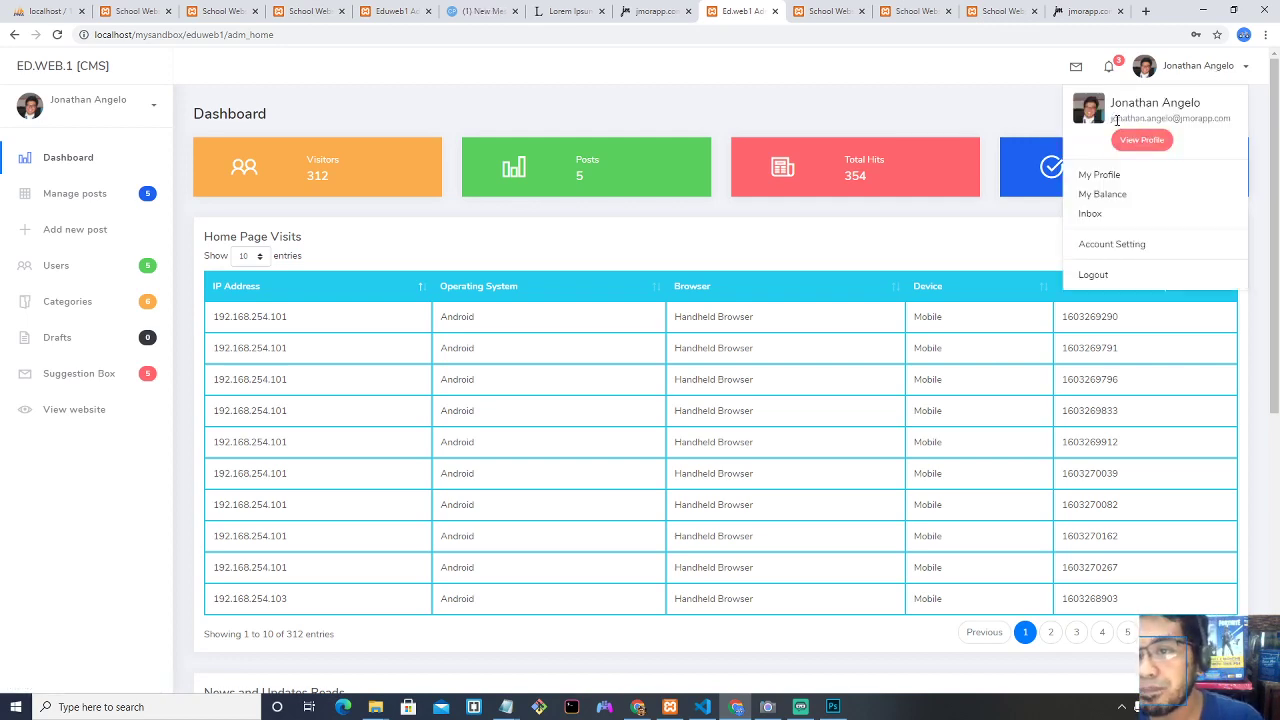
{"action": "left_click", "coordinate": [1229, 152]}
{"action": "left_click", "coordinate": [1203, 73]}
{"action": "left_click_drag", "start_coordinate": [1224, 118], "coordinate": [1122, 116]}
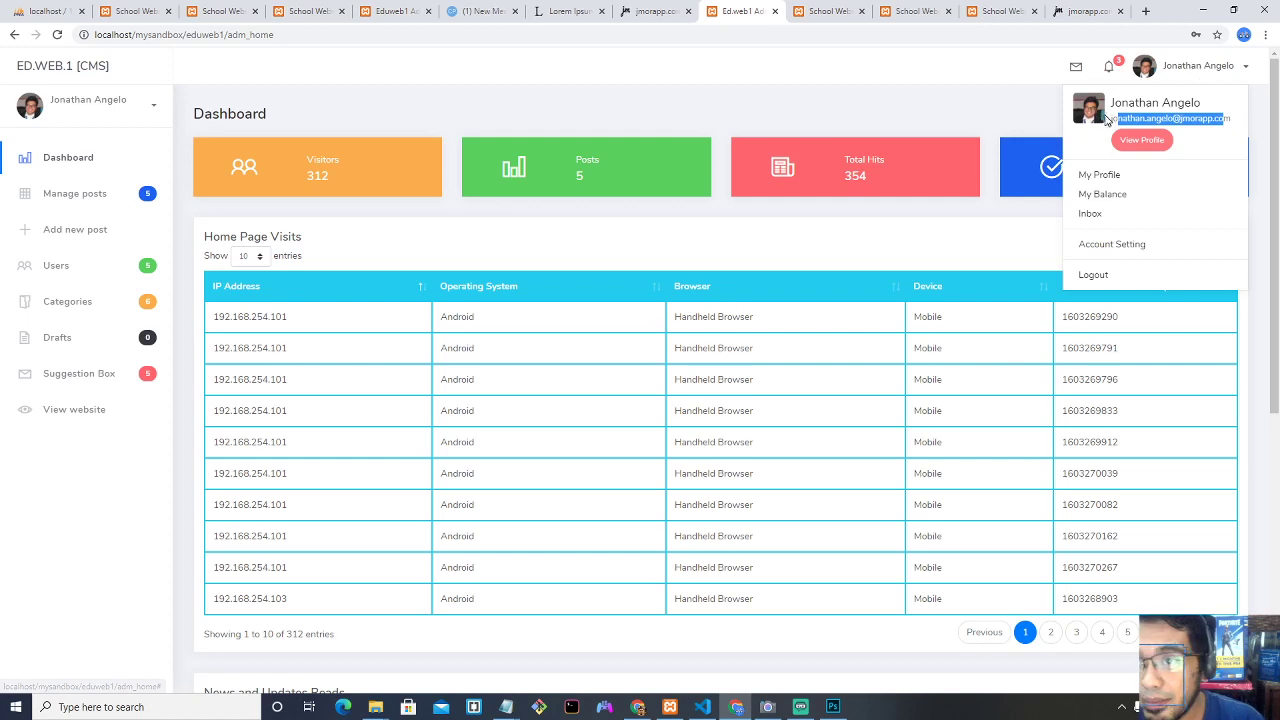
{"action": "left_click", "coordinate": [1017, 120]}
{"action": "left_click", "coordinate": [1203, 77]}
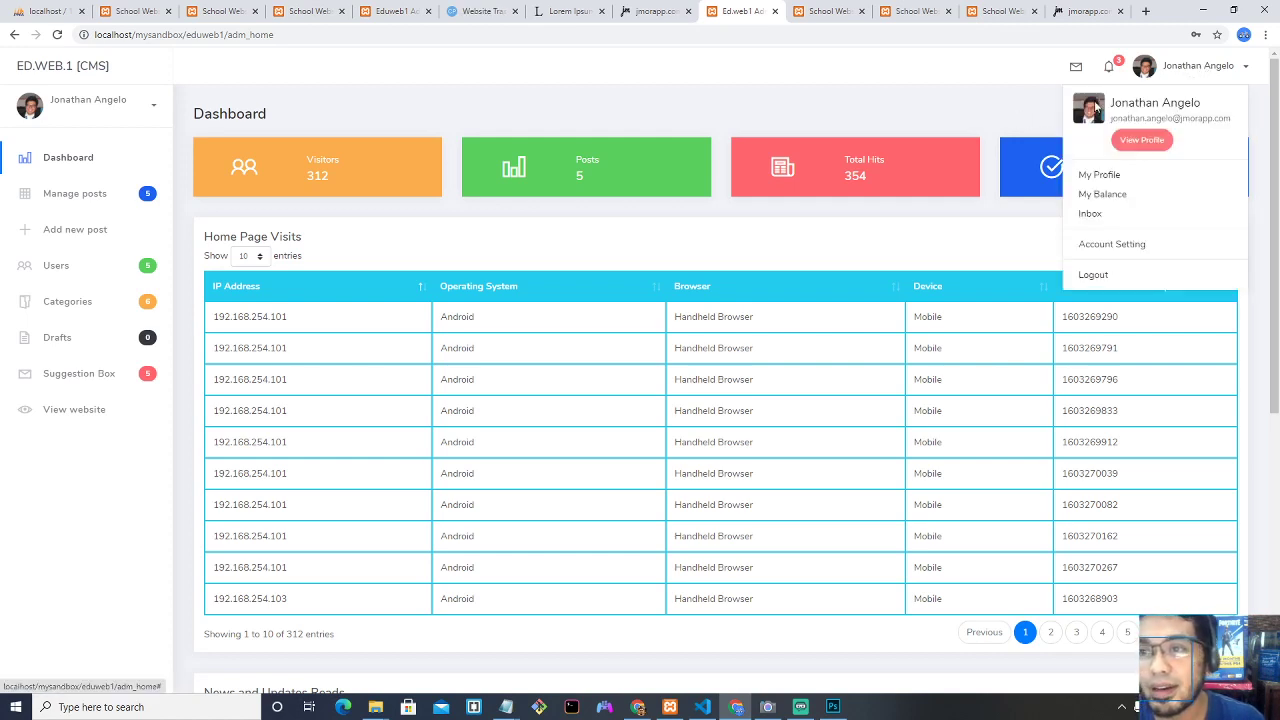
{"action": "left_click", "coordinate": [874, 117]}
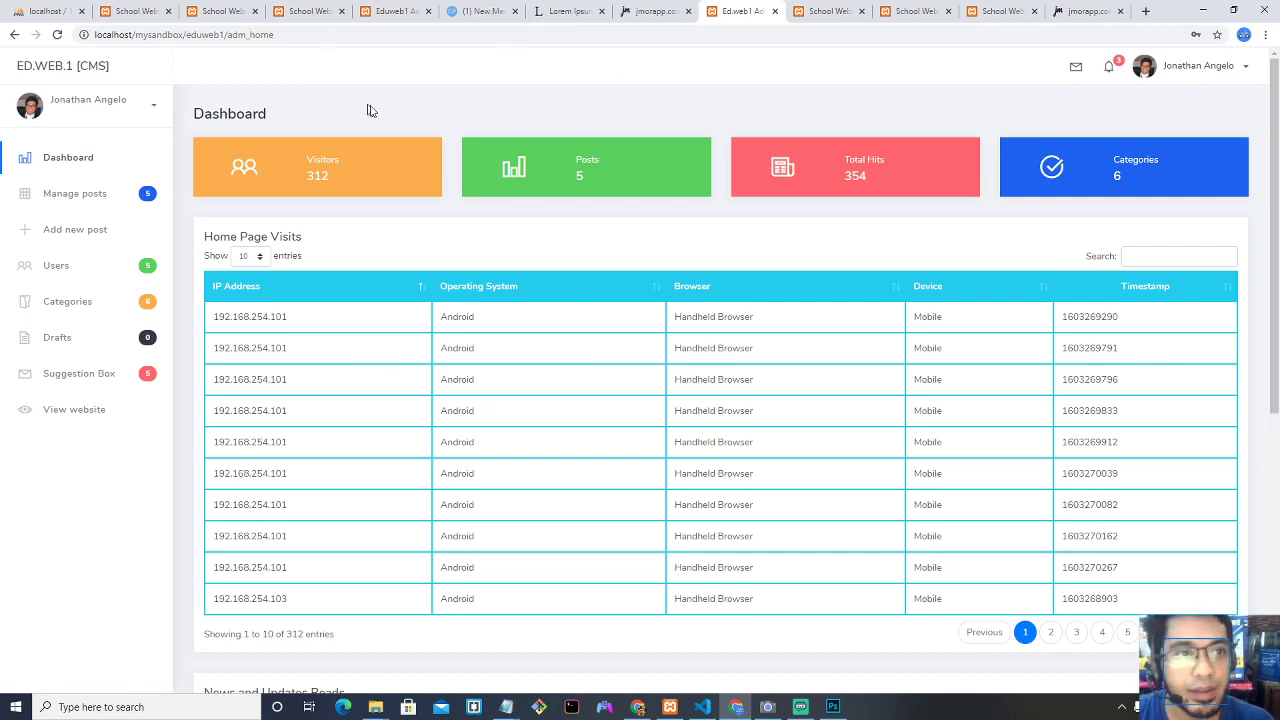
Step: Copy the Users page address, log out of the CMS, and load that address in a new tab
{"action": "left_click", "coordinate": [88, 268]}
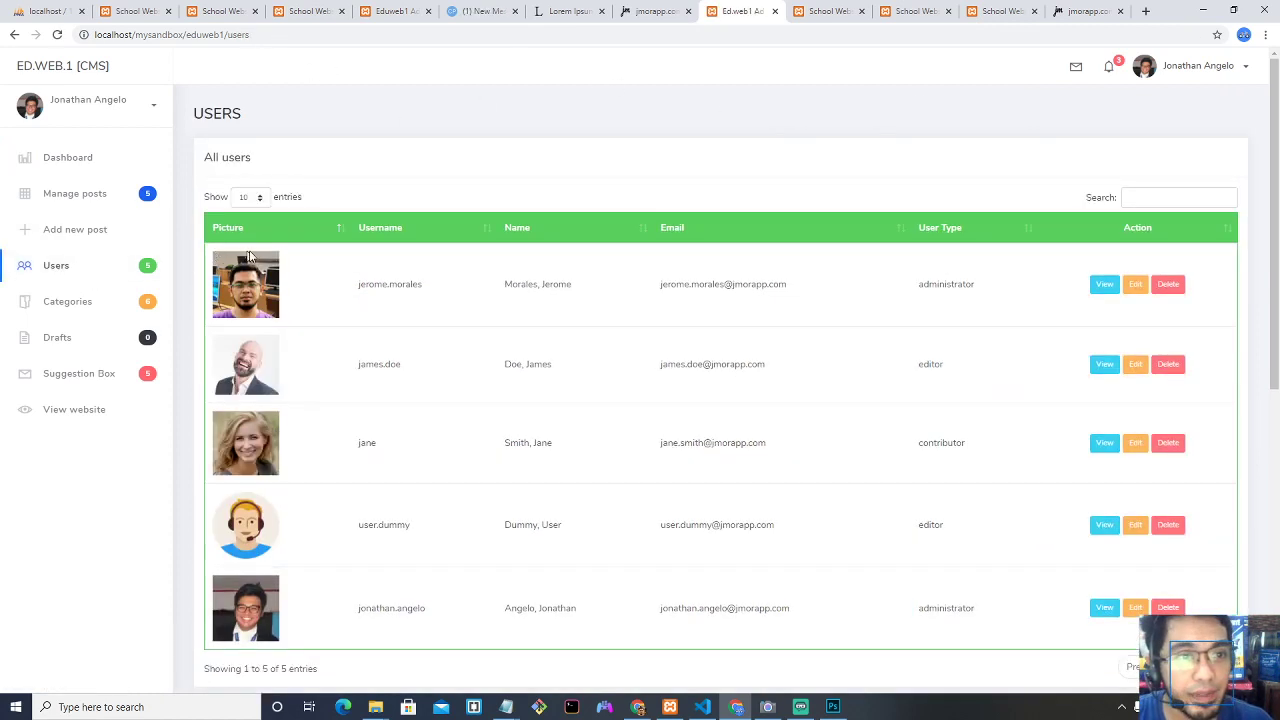
{"action": "left_click", "coordinate": [280, 37]}
{"action": "key", "text": "ctrl+c"}
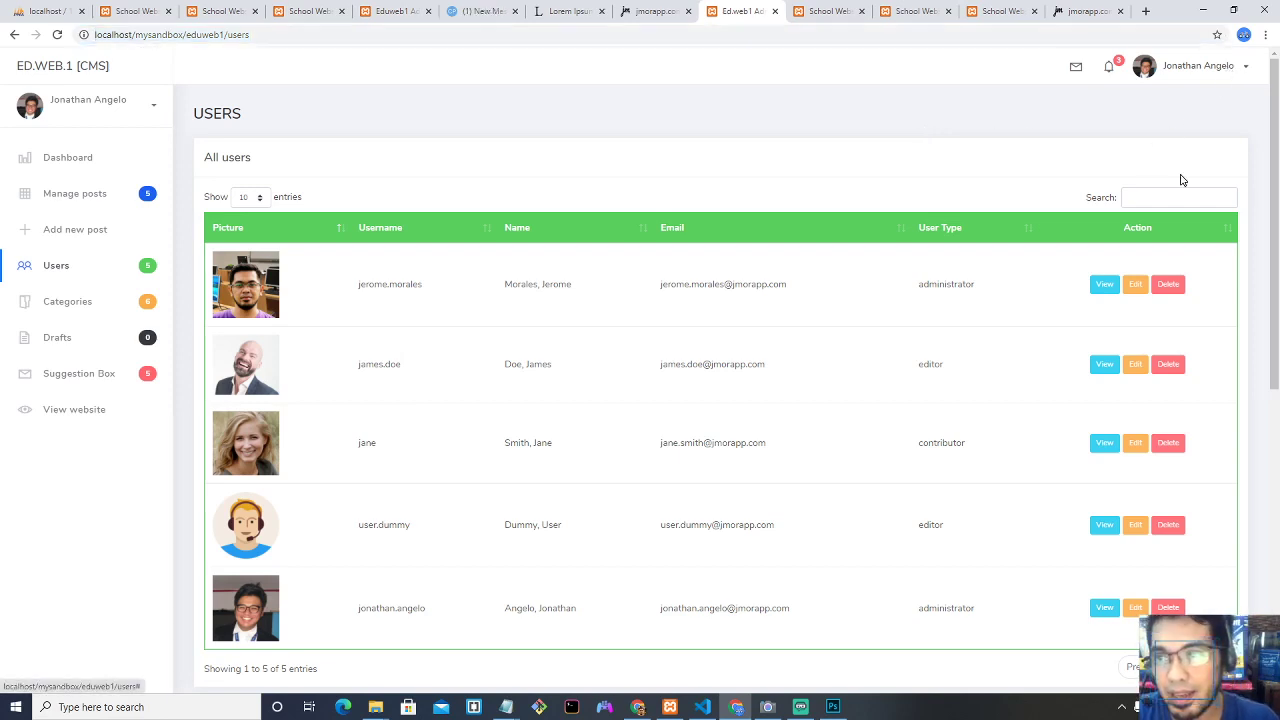
{"action": "left_click", "coordinate": [1240, 68]}
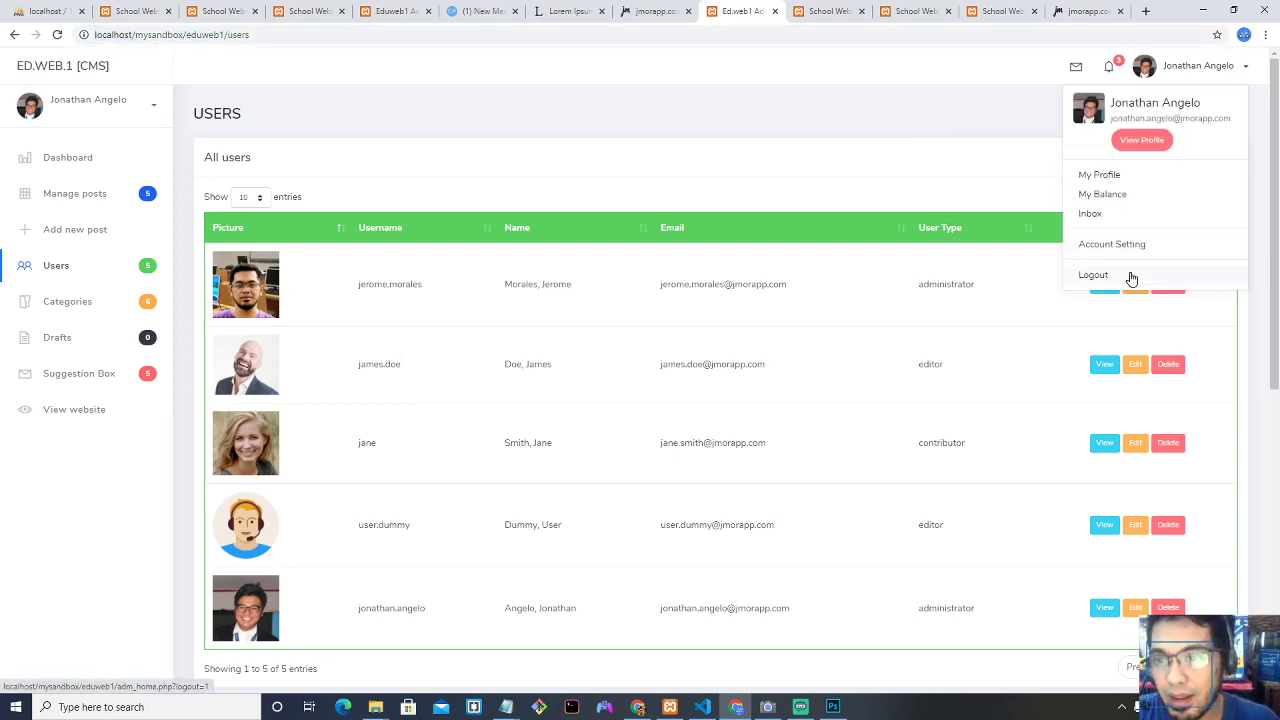
{"action": "left_click", "coordinate": [1130, 278]}
{"action": "left_click", "coordinate": [1146, 11]}
{"action": "key", "text": "ctrl+v"}
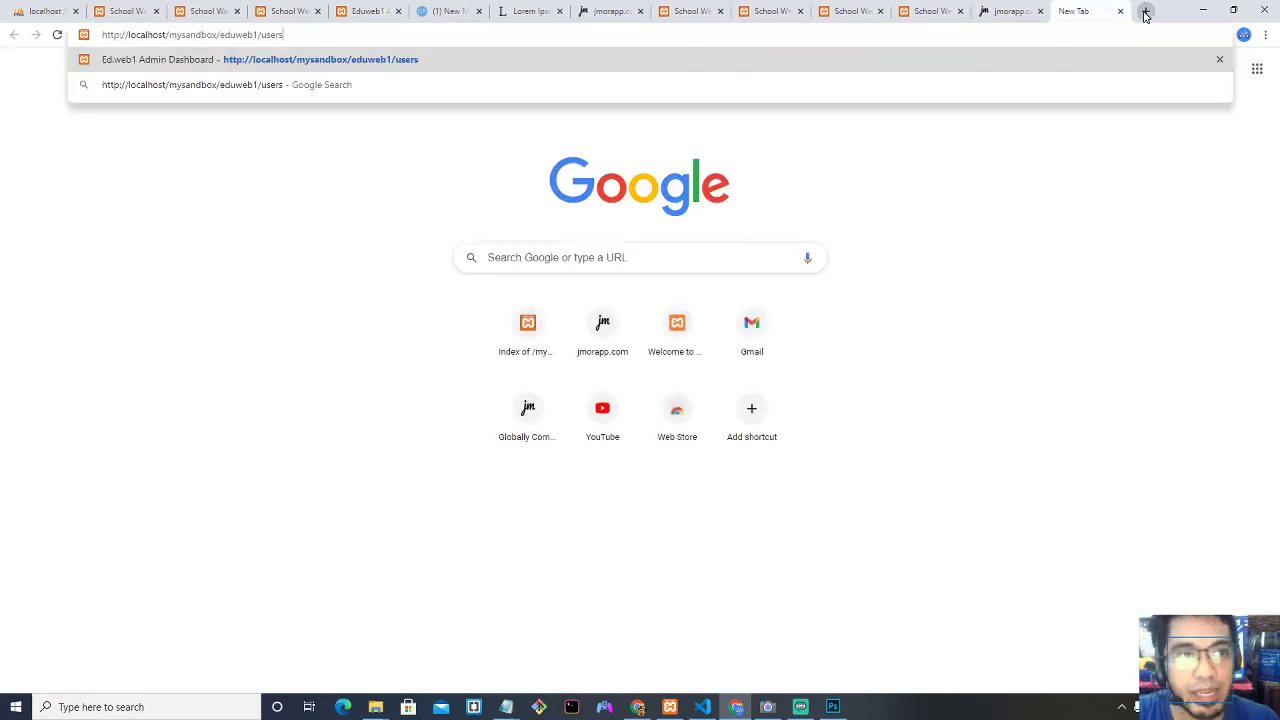
{"action": "key", "text": "Return"}
Step: Reload the users page address three times, confirming it redirects to the sign-in page
{"action": "left_click", "coordinate": [1040, 34]}
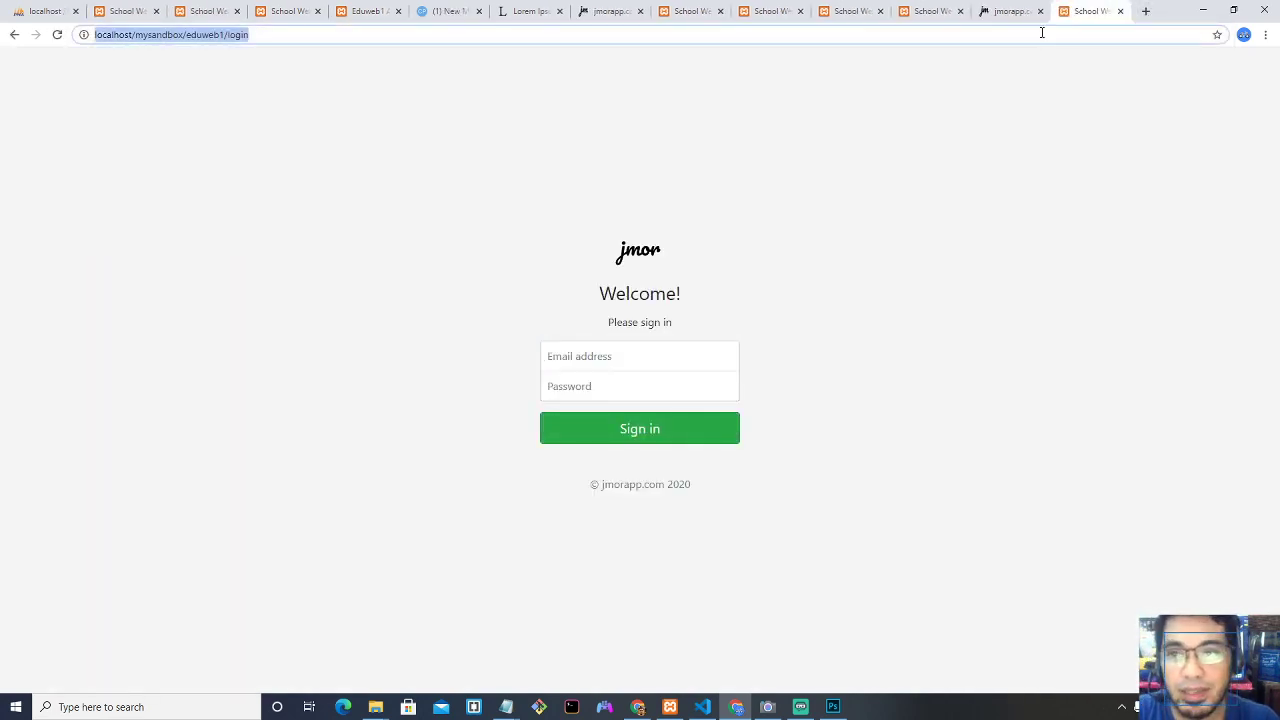
{"action": "key", "text": "ctrl+v"}
{"action": "key", "text": "Return"}
{"action": "left_click", "coordinate": [1041, 33]}
{"action": "key", "text": "ctrl+v"}
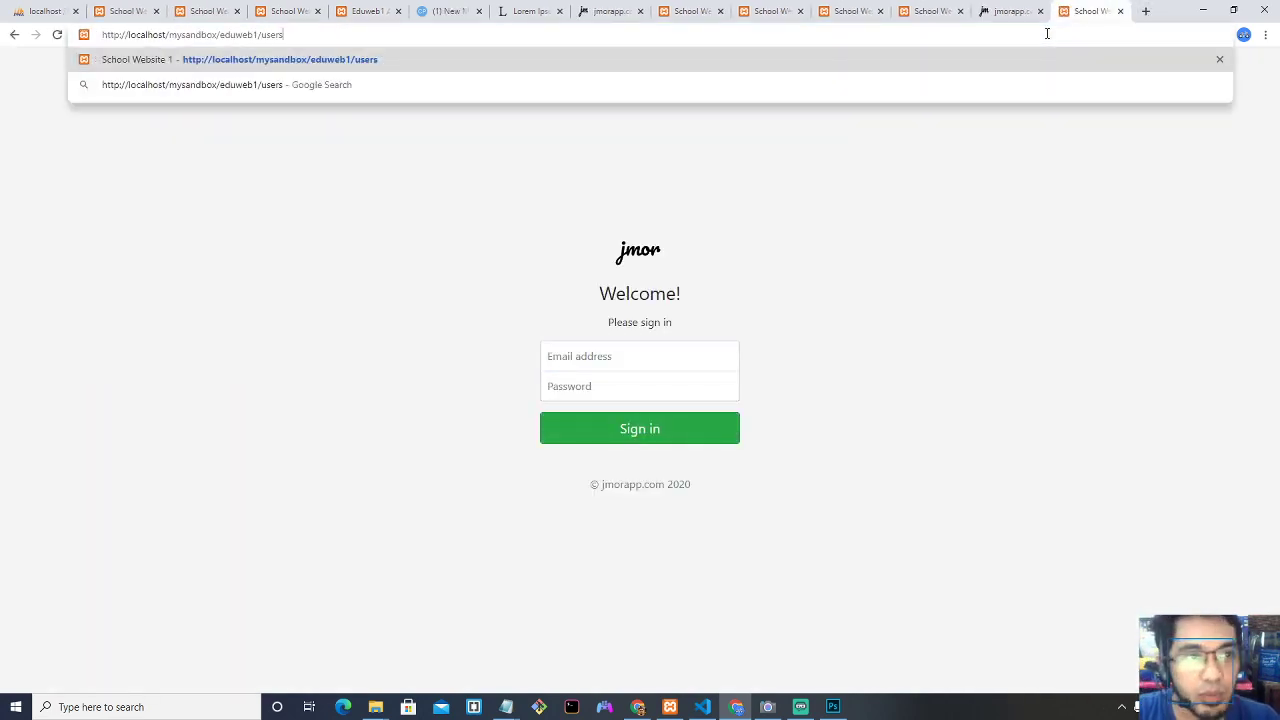
{"action": "key", "text": "Return"}
{"action": "left_click", "coordinate": [1046, 33]}
{"action": "type", "text": "localhost/mysandbox/eduweb1/users"}
{"action": "key", "text": "Return"}
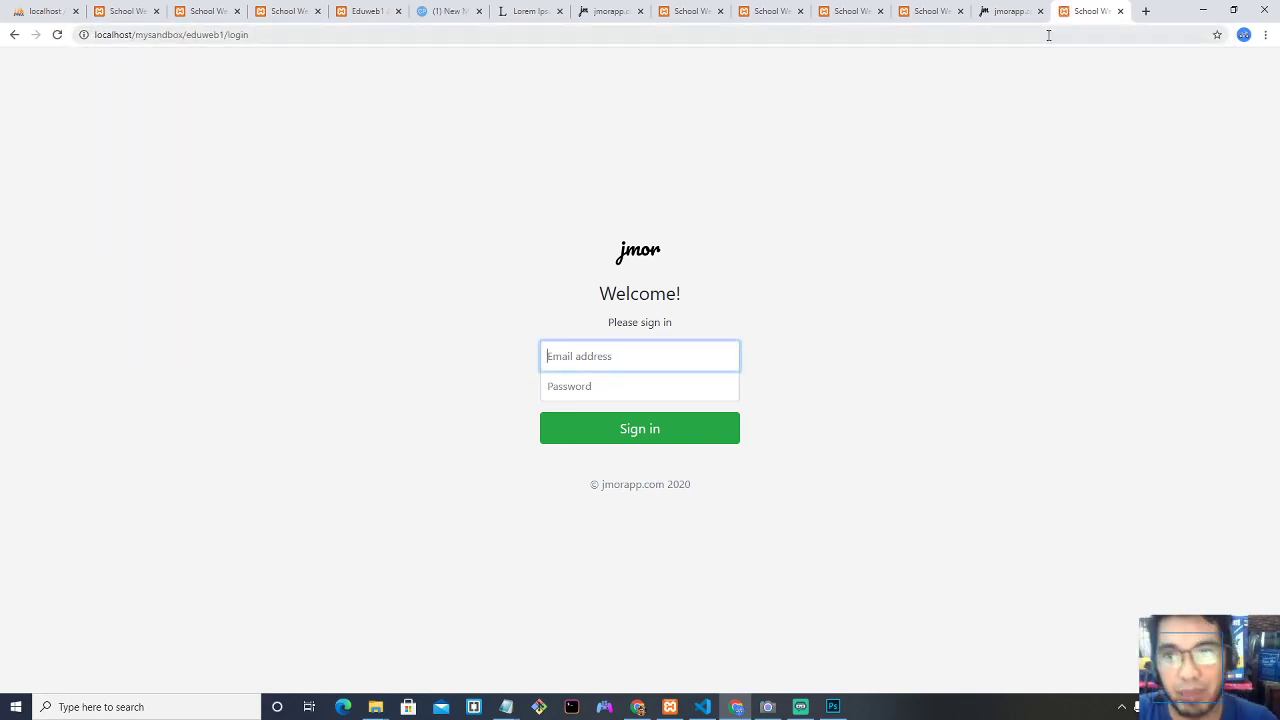
Step: Go to the school website tab and follow its footer LOGIN link to the sign-in page
{"action": "left_click", "coordinate": [775, 12]}
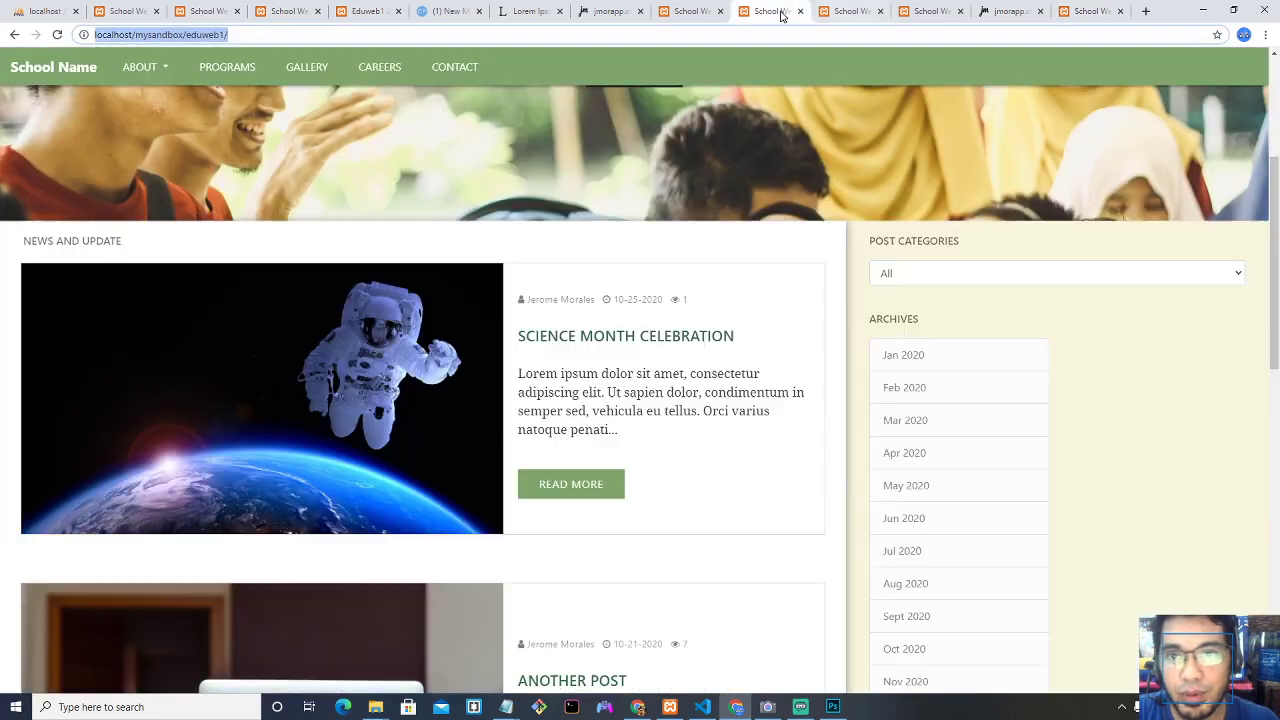
{"action": "left_click", "coordinate": [910, 12]}
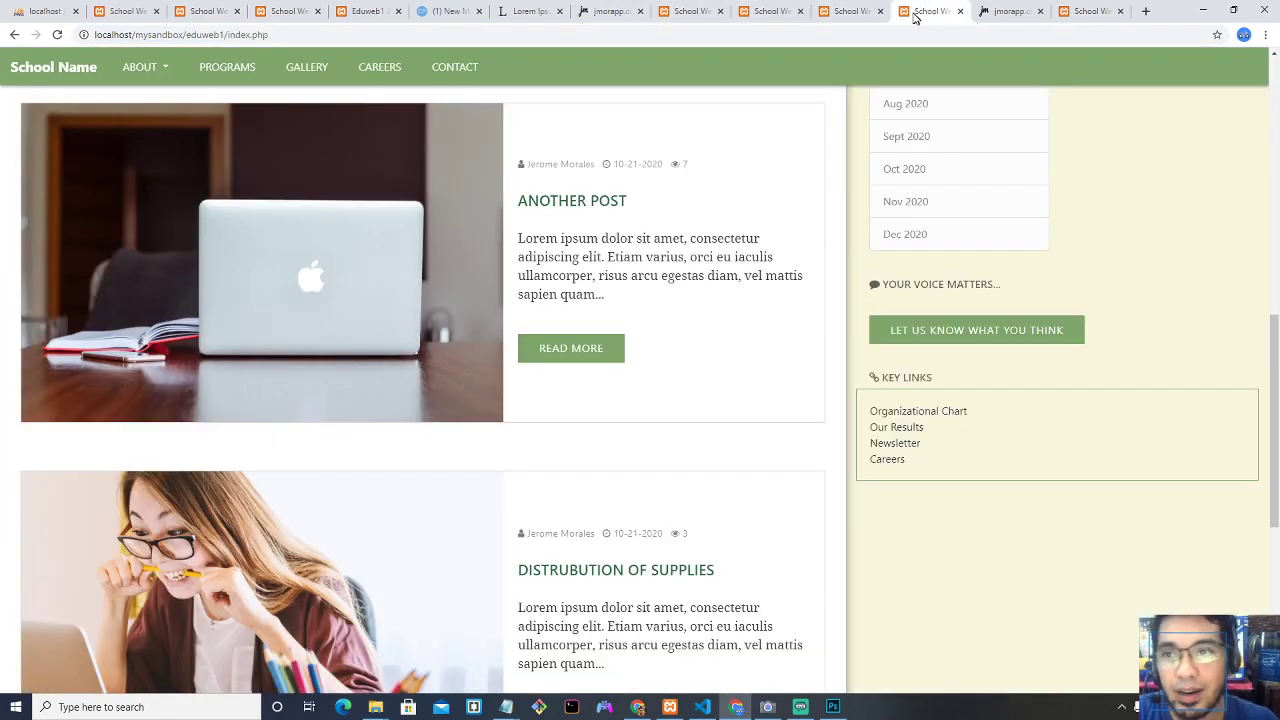
{"action": "left_click", "coordinate": [835, 12]}
{"action": "scroll", "coordinate": [700, 380], "scroll_direction": "down", "scroll_amount": 15}
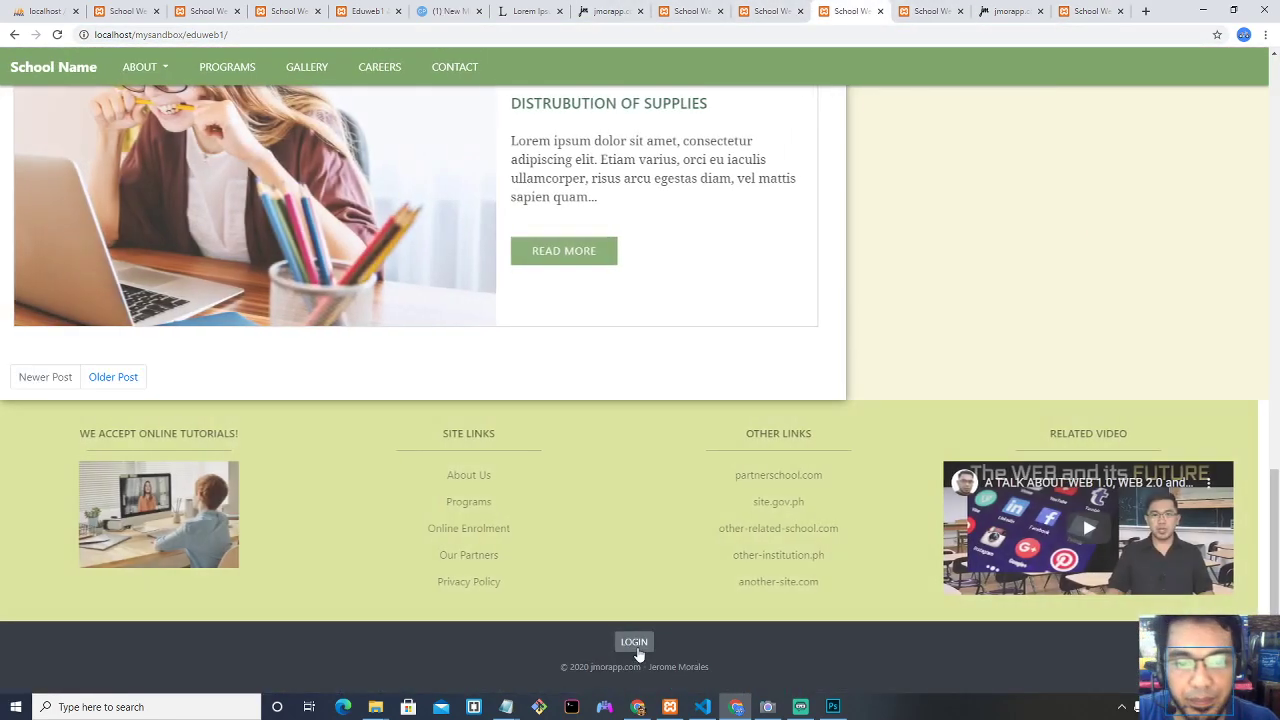
{"action": "left_click", "coordinate": [637, 640]}
Step: Sign in with the administrator's saved email and password to reach the Dashboard
{"action": "left_click", "coordinate": [636, 358]}
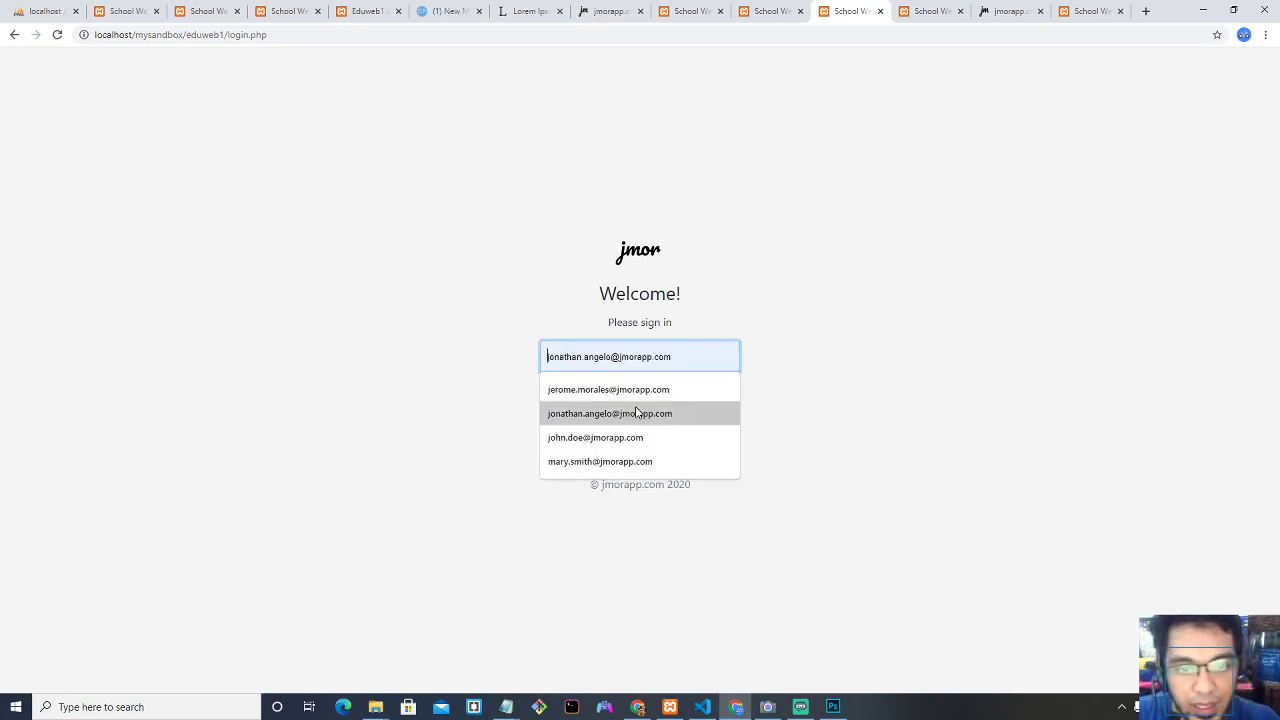
{"action": "left_click", "coordinate": [635, 437]}
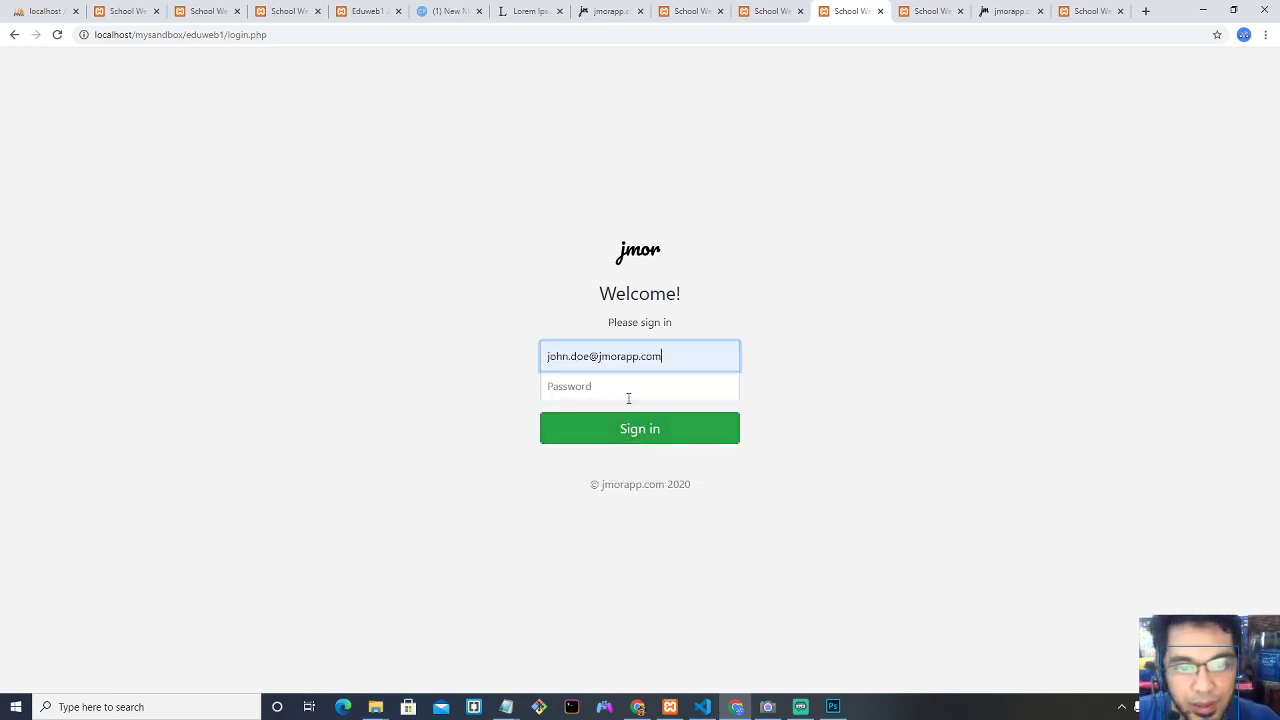
{"action": "left_click", "coordinate": [632, 389]}
{"action": "left_click_drag", "start_coordinate": [662, 358], "coordinate": [523, 357]}
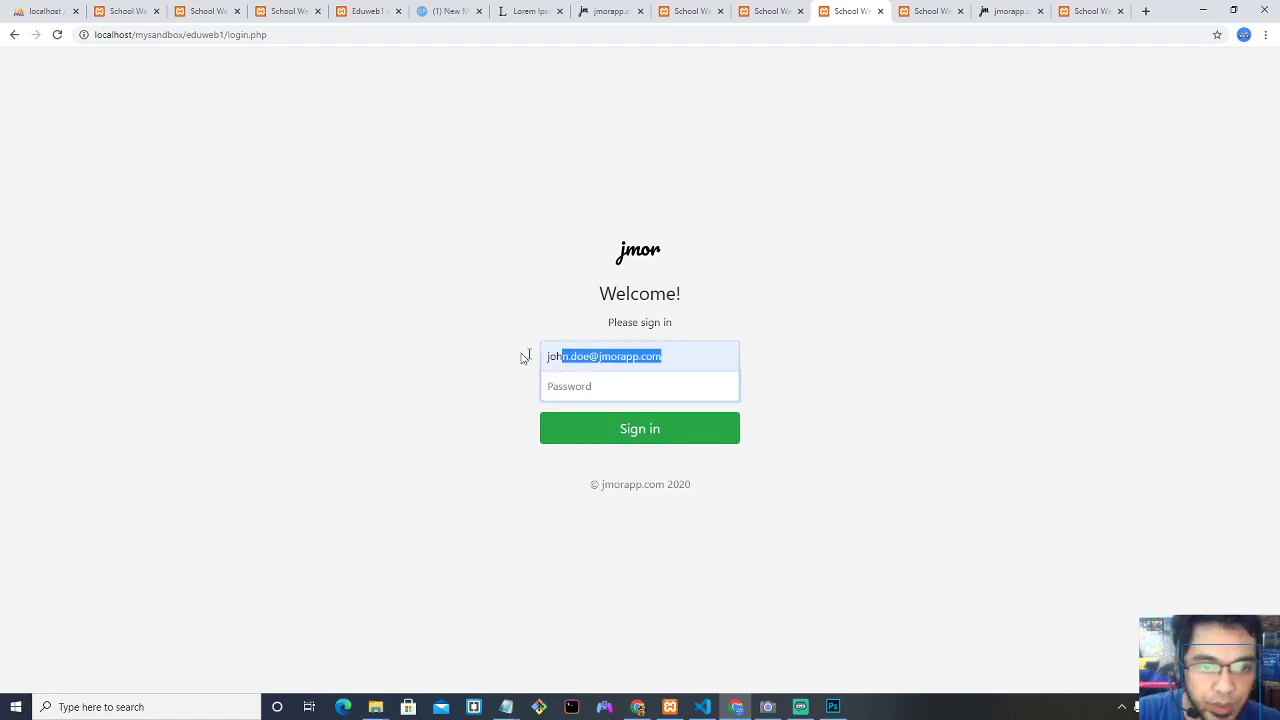
{"action": "type", "text": "j"}
{"action": "left_click", "coordinate": [607, 421]}
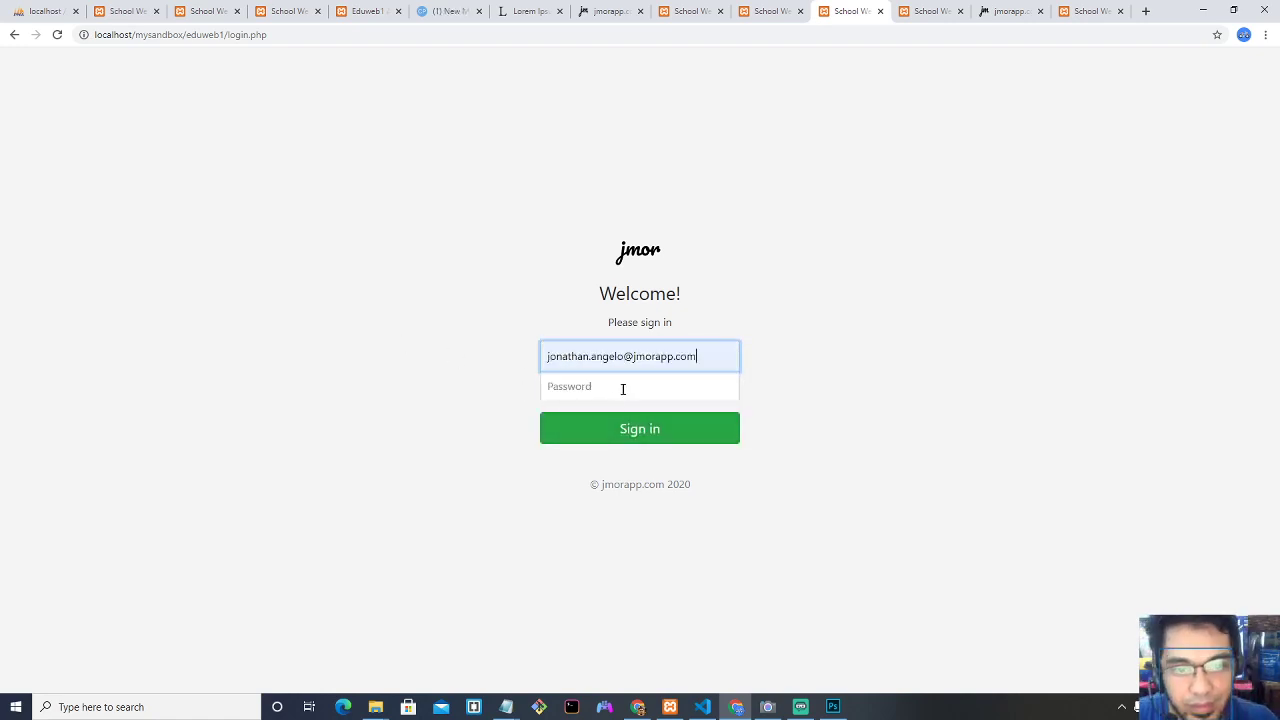
{"action": "left_click", "coordinate": [623, 387]}
{"action": "type", "text": "•••"}
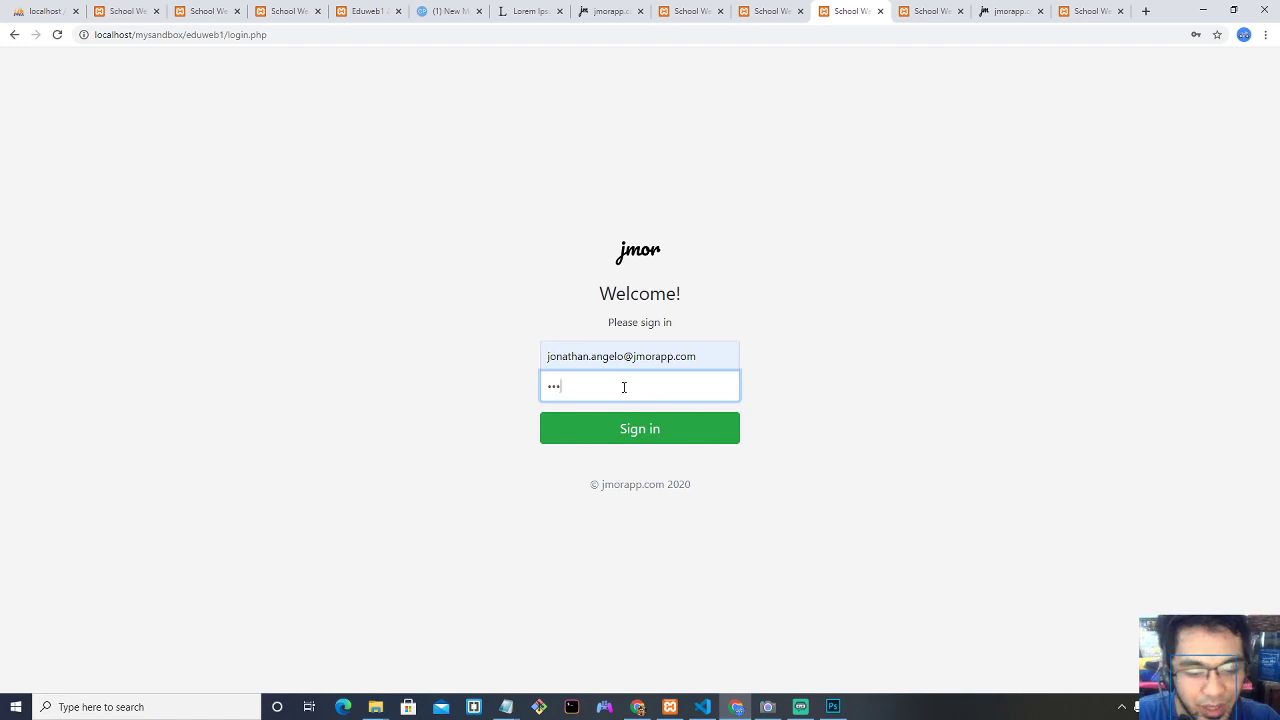
{"action": "left_click", "coordinate": [640, 431]}
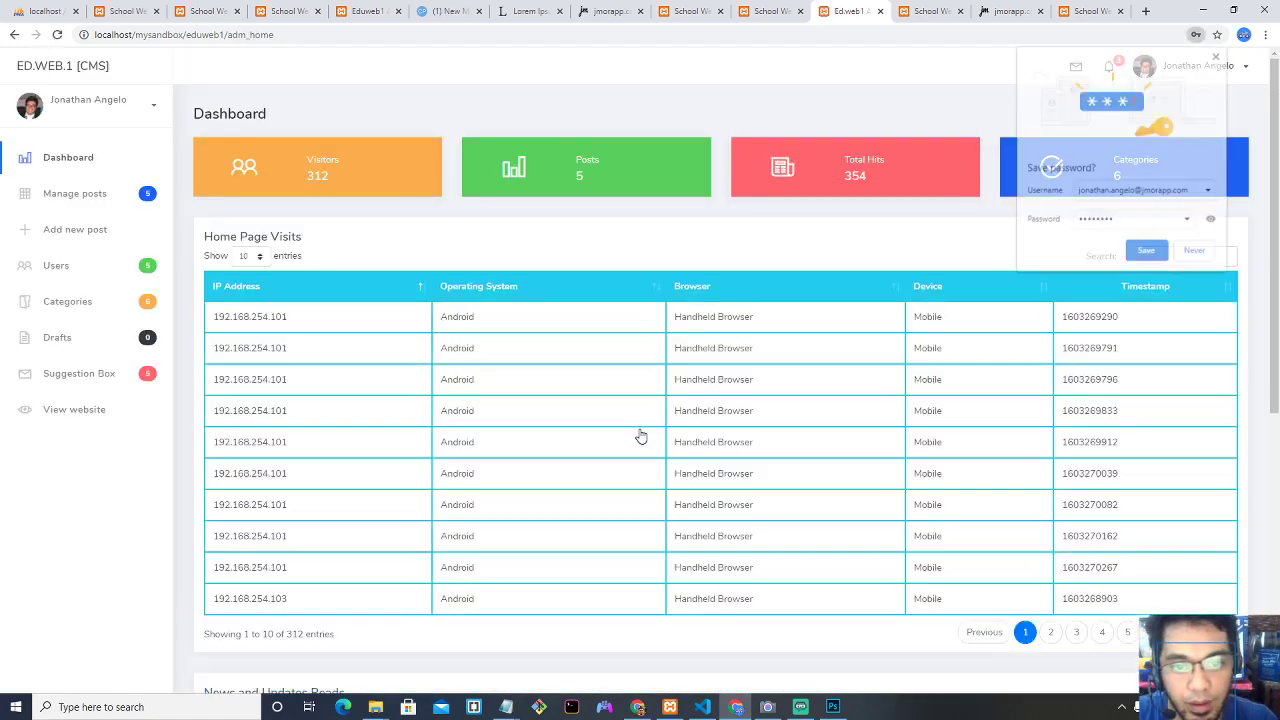
Step: Dismiss the save-password offer, open Drafts, and load its copied address in a new tab
{"action": "left_click", "coordinate": [1217, 56]}
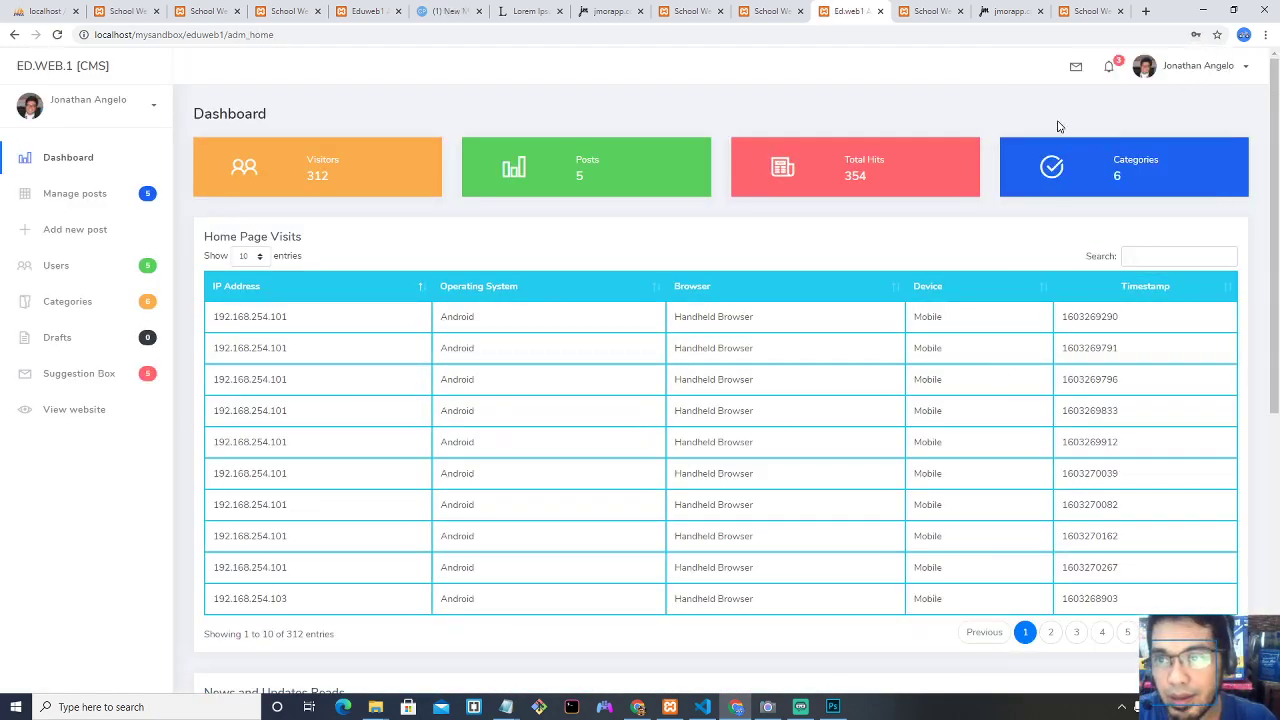
{"action": "left_click", "coordinate": [1144, 14]}
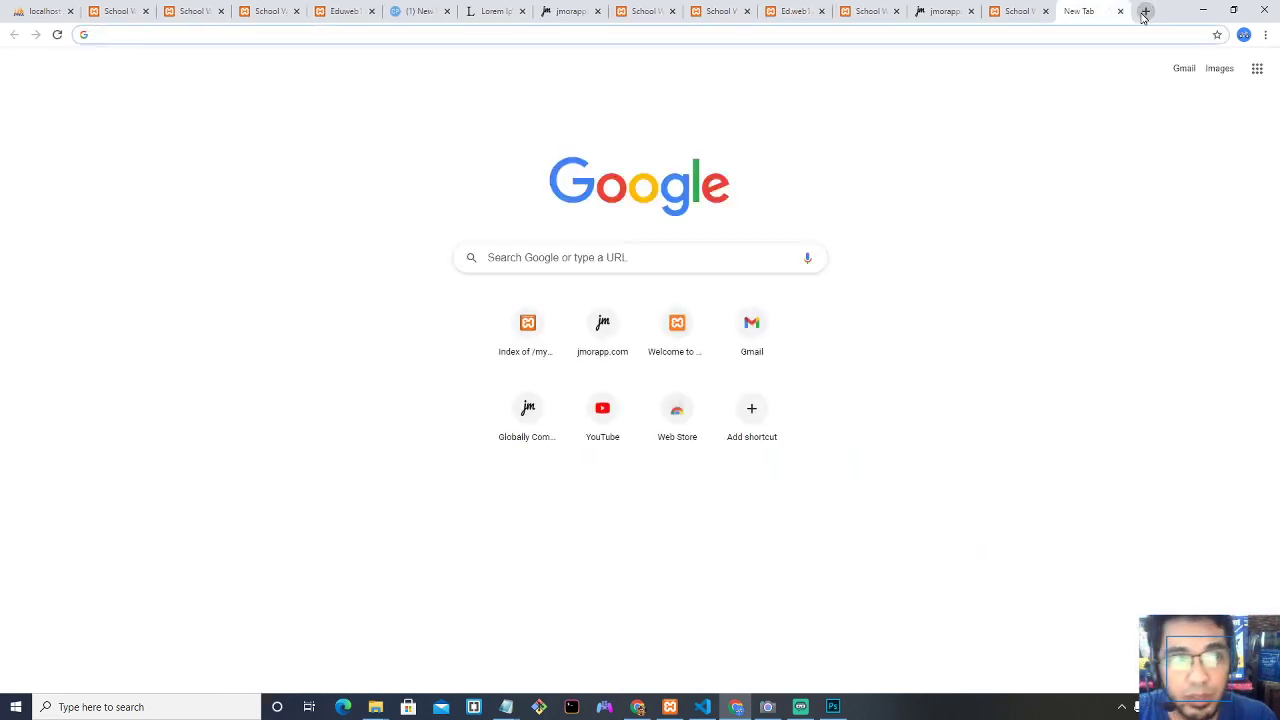
{"action": "key", "text": "ctrl+v"}
{"action": "key", "text": "Return"}
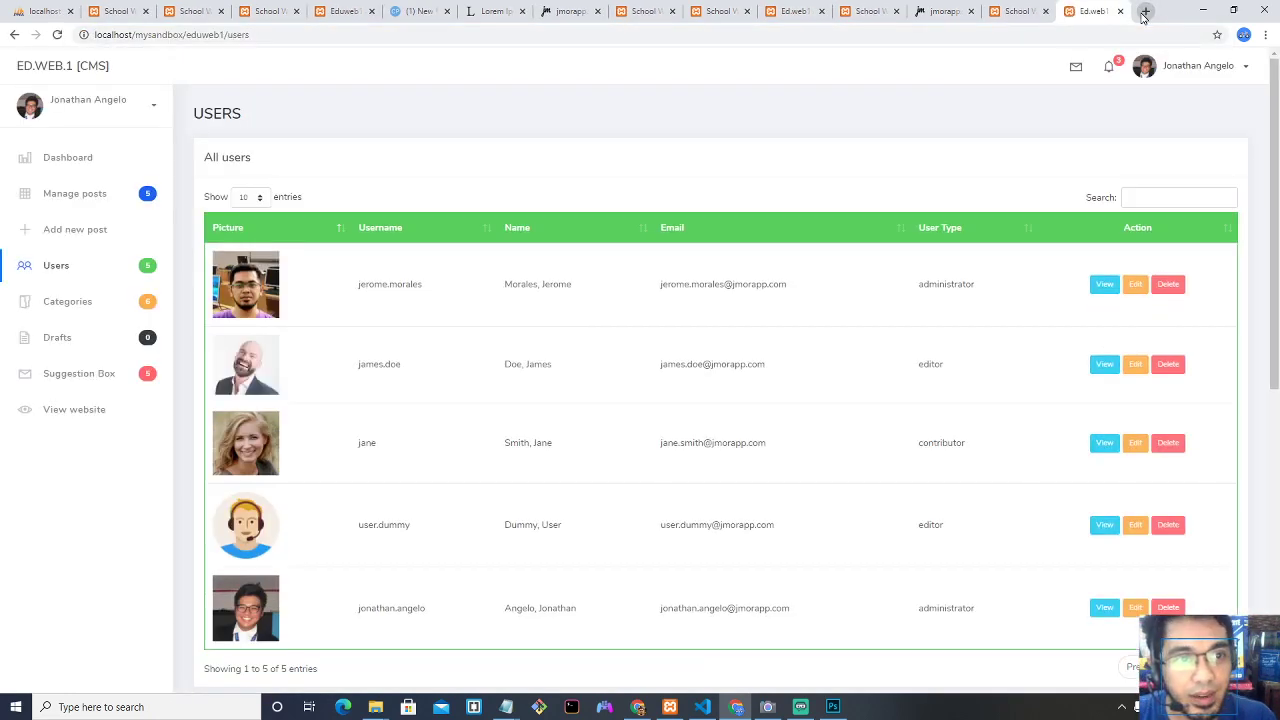
{"action": "scroll", "coordinate": [671, 329], "scroll_direction": "down", "scroll_amount": 3}
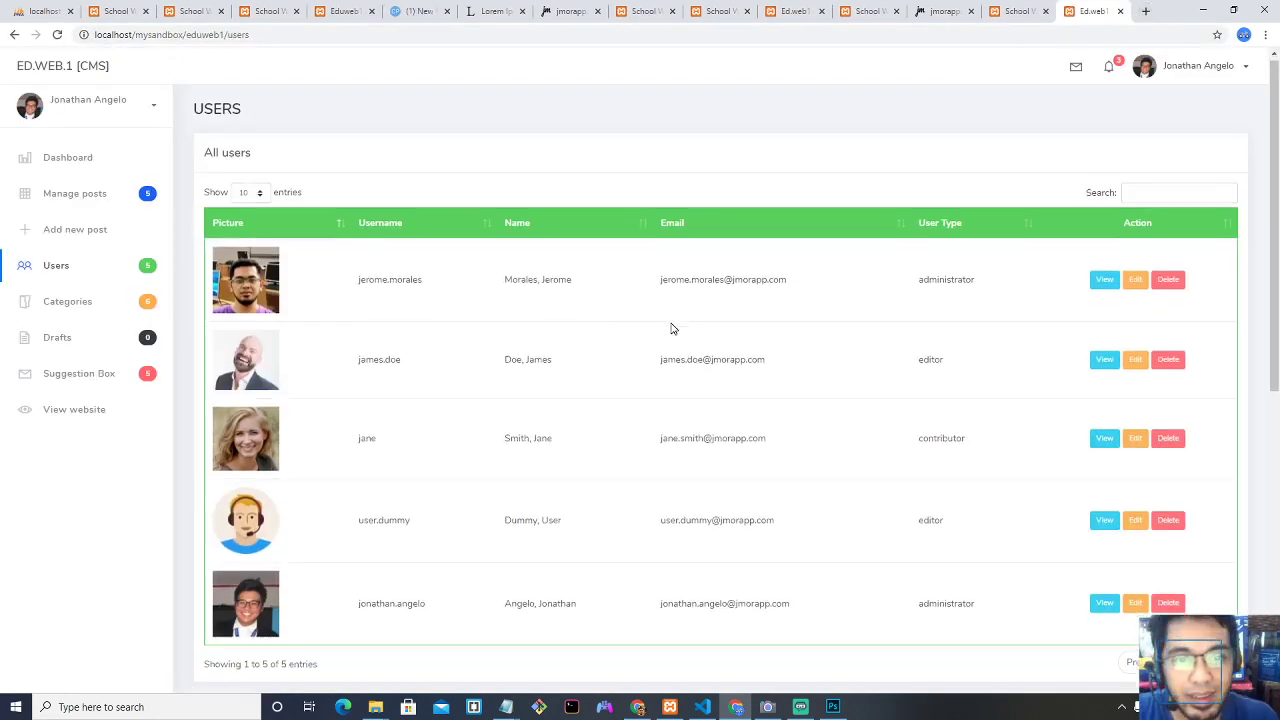
{"action": "left_click", "coordinate": [80, 342]}
{"action": "left_click", "coordinate": [285, 33]}
{"action": "key", "text": "ctrl+c"}
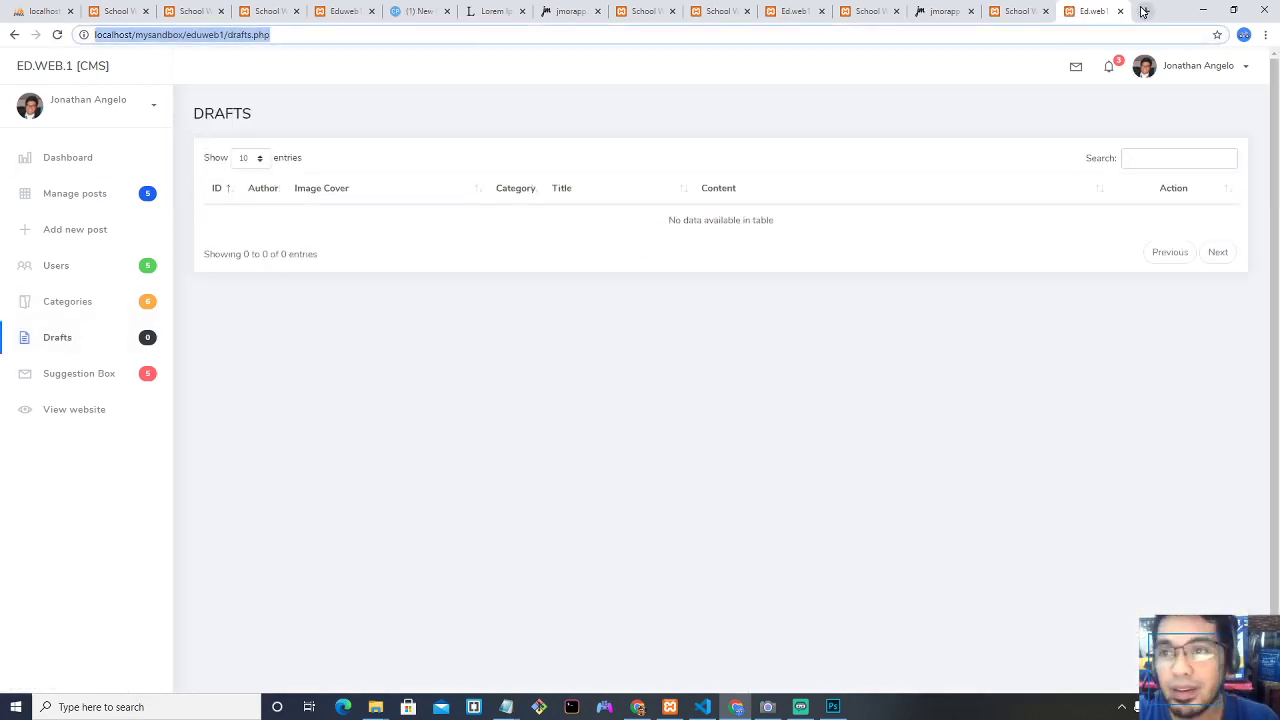
{"action": "left_click", "coordinate": [1145, 10]}
{"action": "key", "text": "ctrl+v"}
{"action": "key", "text": "Return"}
Step: Close the extra login and duplicate Drafts tabs
{"action": "left_click", "coordinate": [1227, 68]}
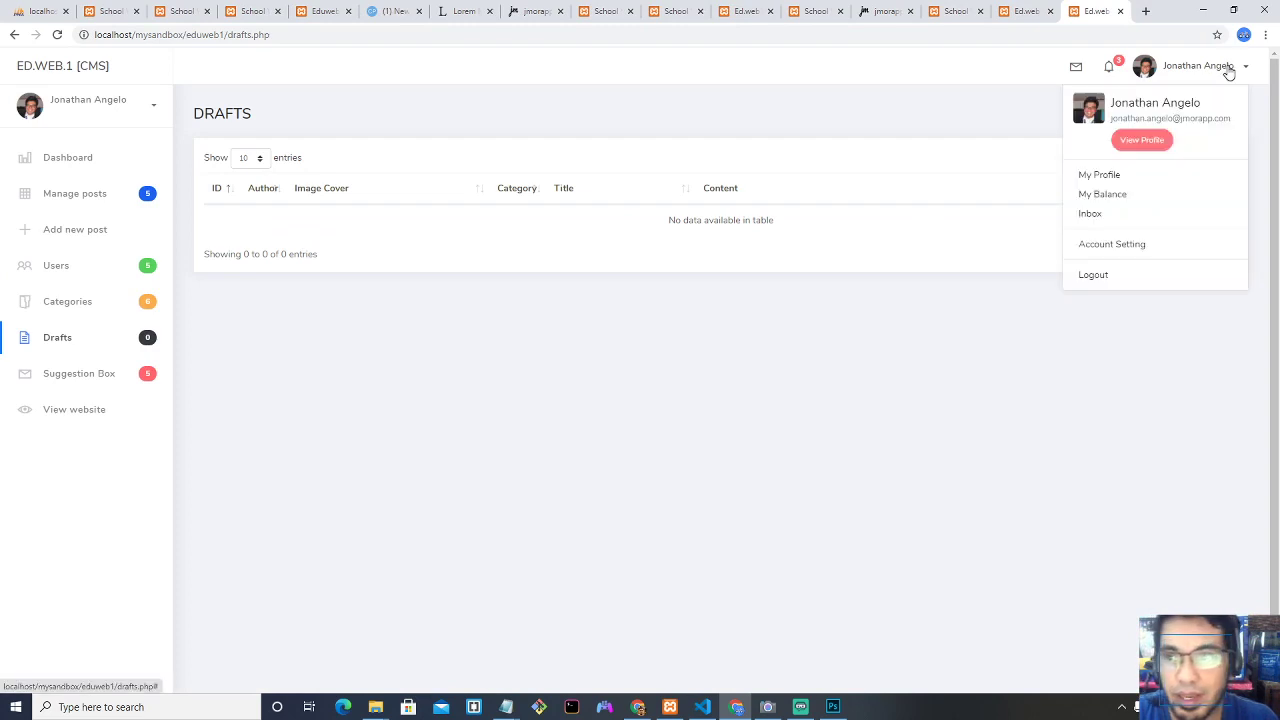
{"action": "left_click", "coordinate": [1030, 12]}
{"action": "left_click", "coordinate": [960, 12]}
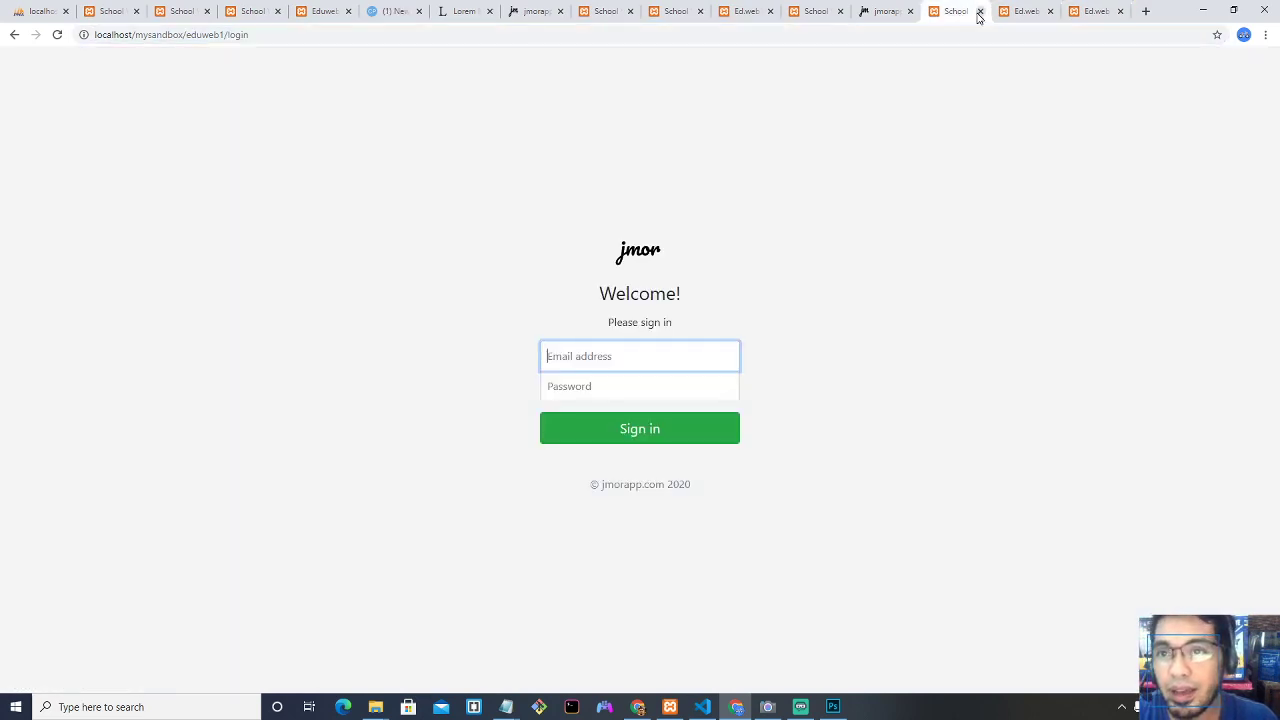
{"action": "left_click", "coordinate": [980, 11]}
{"action": "left_click", "coordinate": [980, 12]}
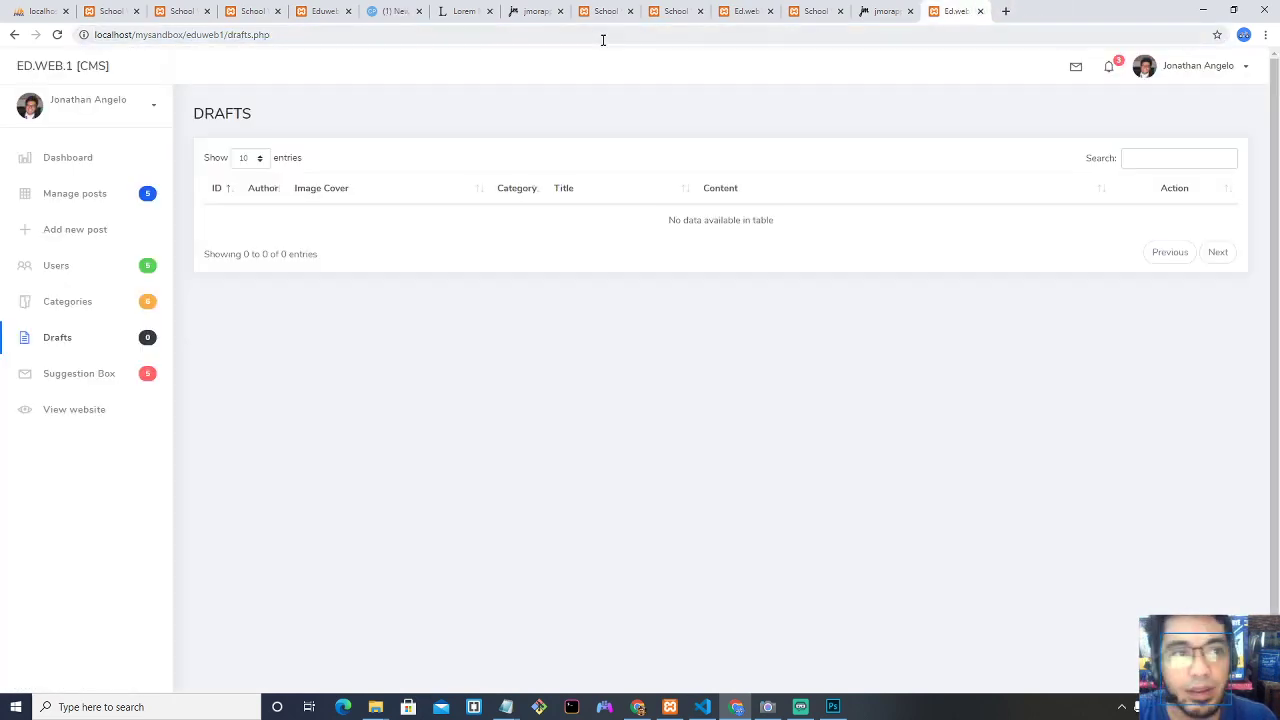
Step: Open Manage Posts and paste its page address into a new Notepad note
{"action": "left_click", "coordinate": [129, 194]}
{"action": "left_click", "coordinate": [306, 35]}
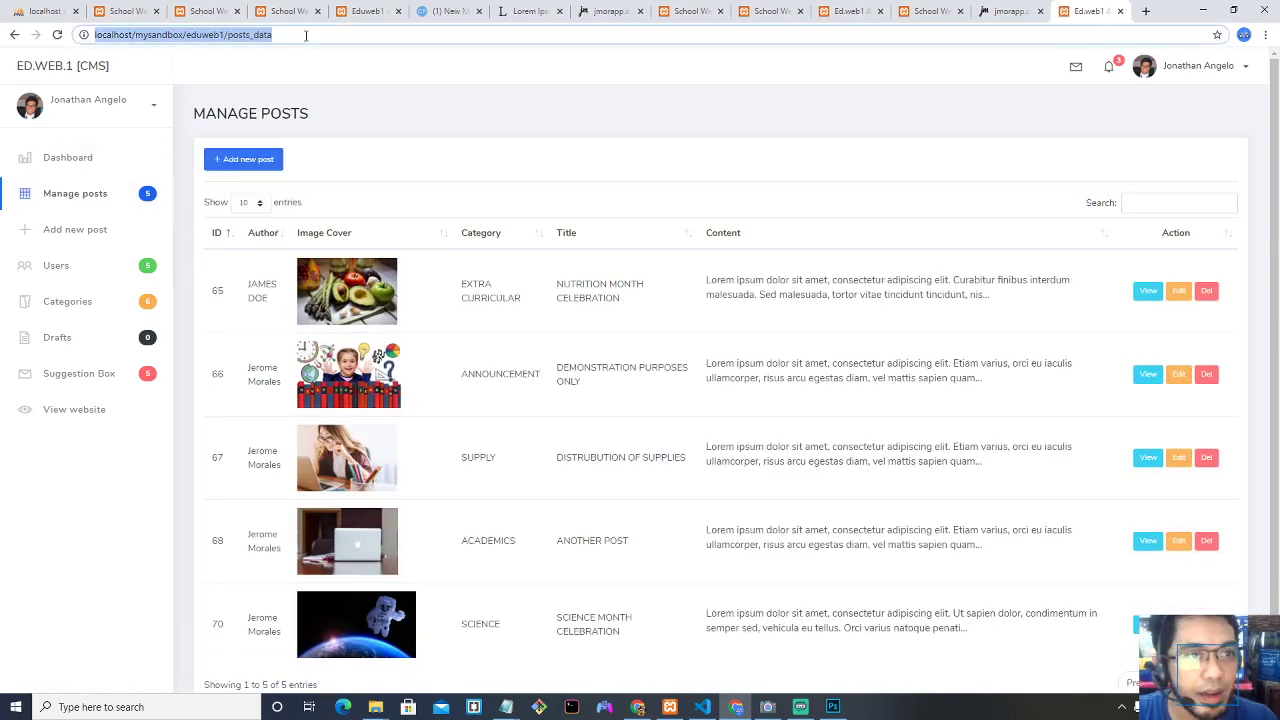
{"action": "key", "text": "super+r"}
{"action": "type", "text": "notec"}
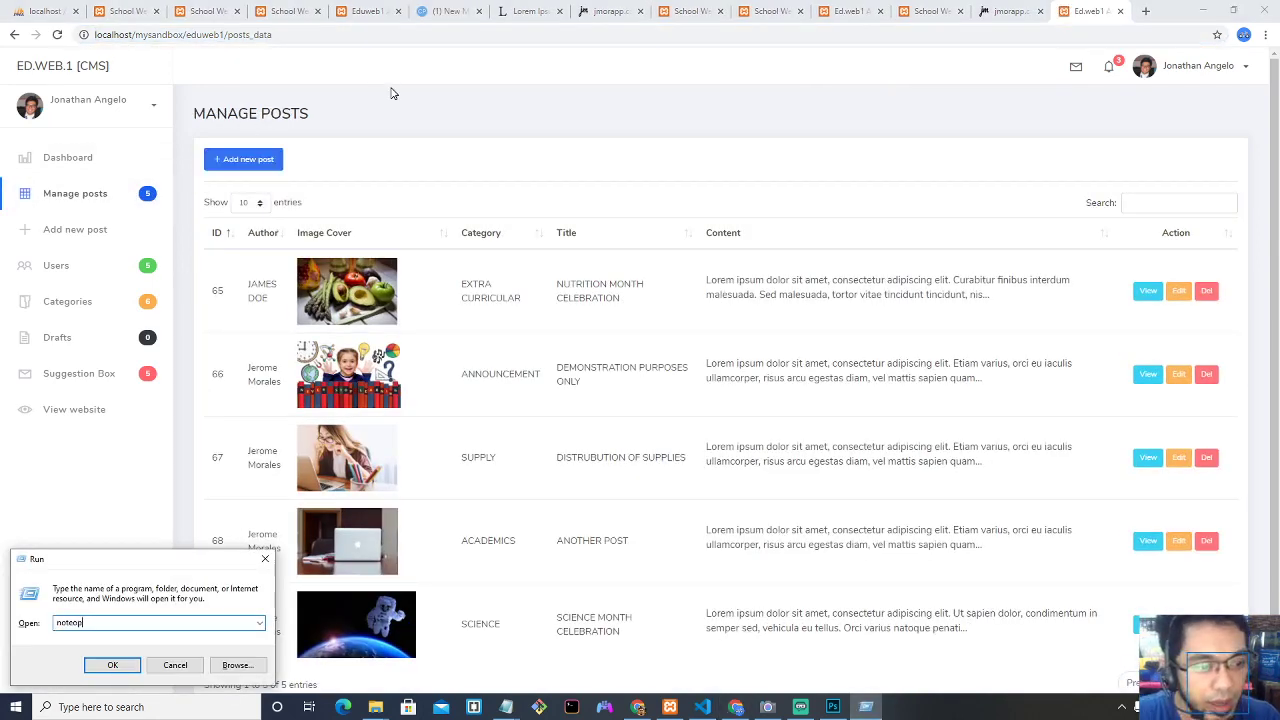
{"action": "type", "text": "d"}
{"action": "key", "text": "Return"}
{"action": "key", "text": "ctrl+v"}
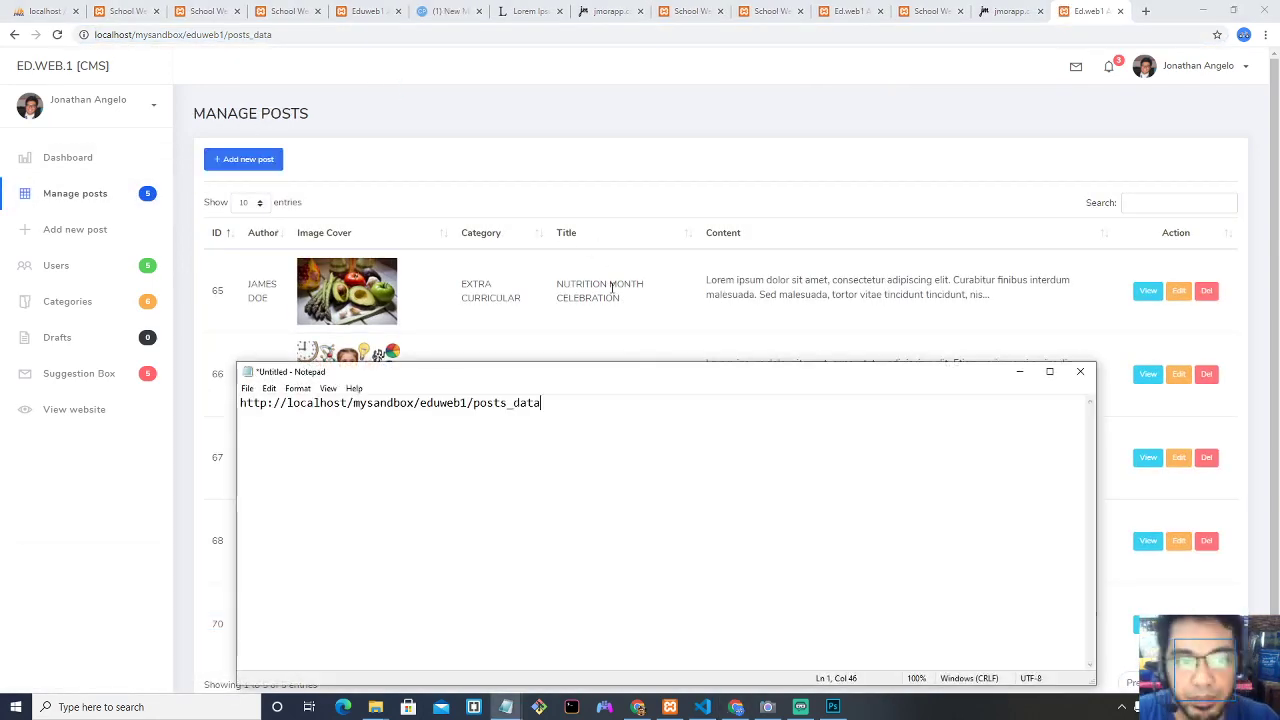
Step: Change the note's font, then return to the browser and log out of the CMS
{"action": "left_click_drag", "start_coordinate": [609, 371], "coordinate": [794, 357]}
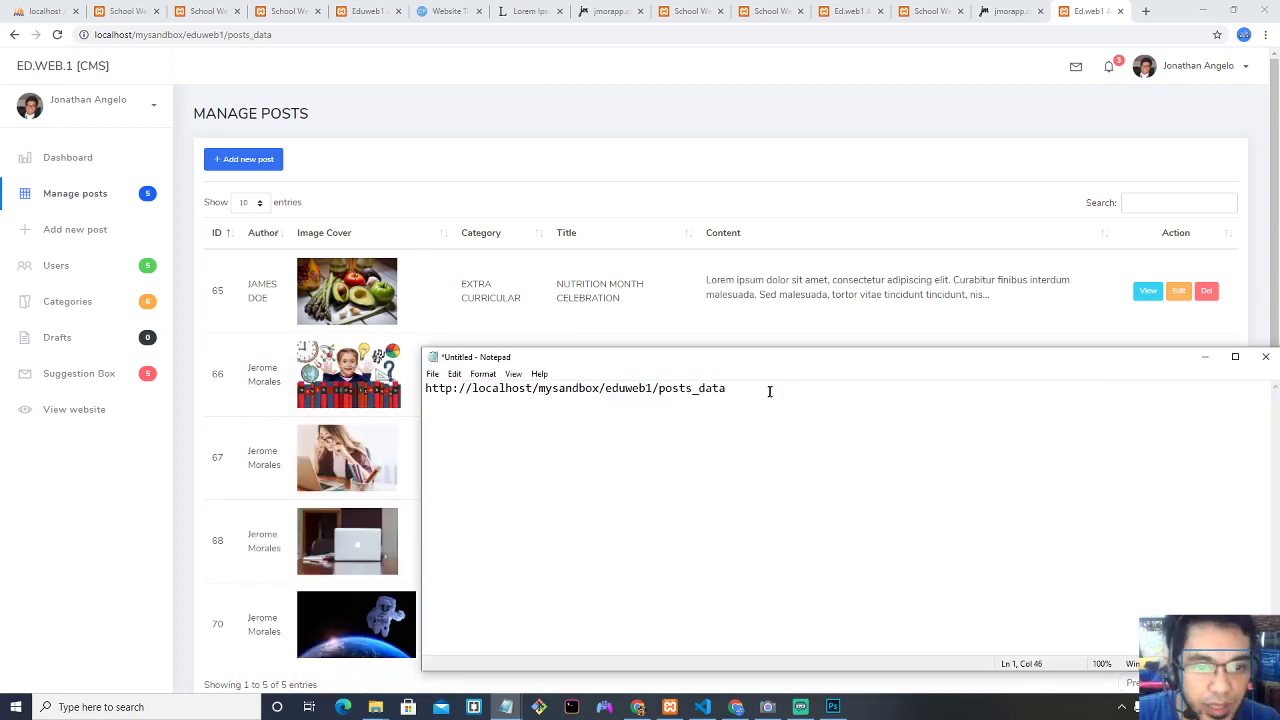
{"action": "left_click", "coordinate": [490, 375]}
{"action": "left_click", "coordinate": [505, 404]}
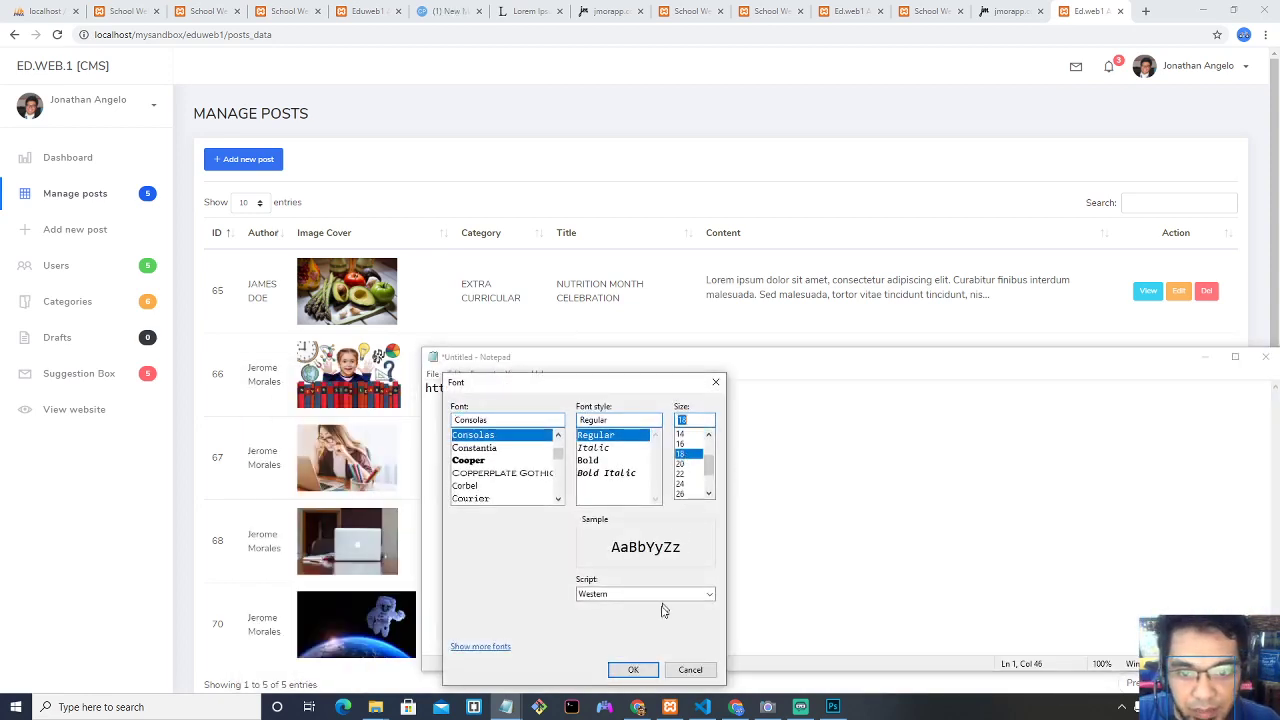
{"action": "left_click", "coordinate": [633, 669]}
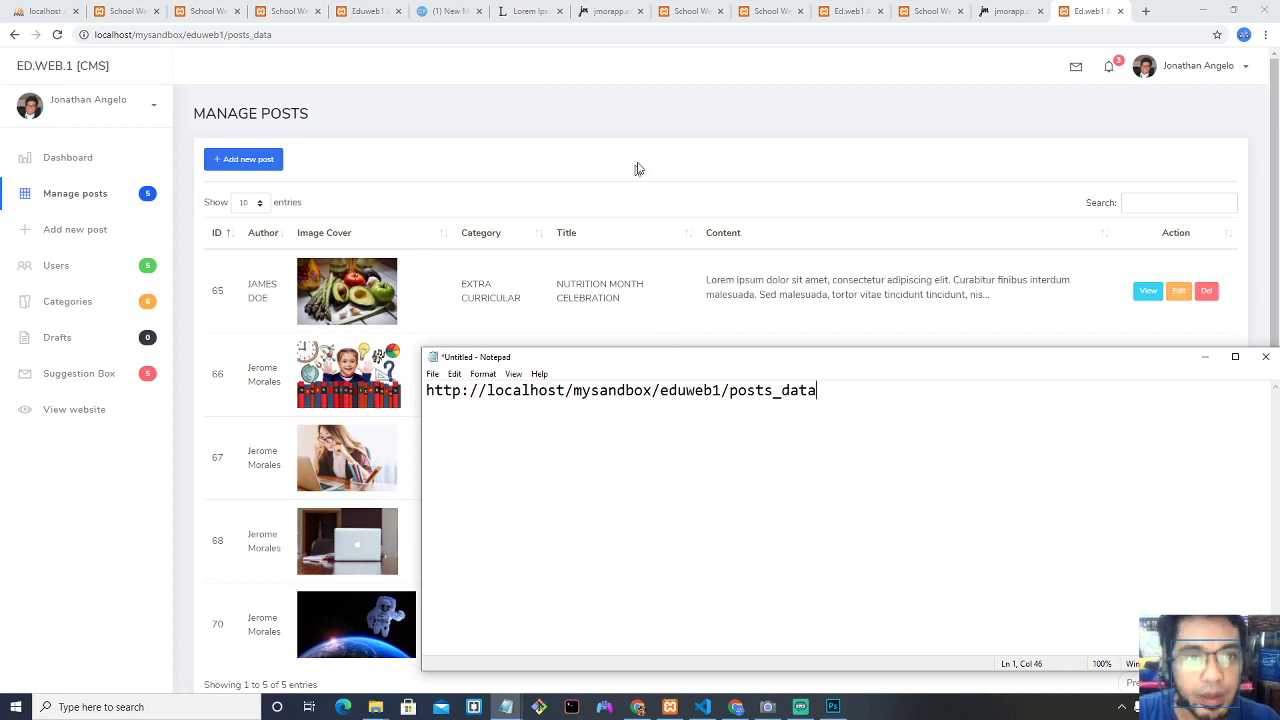
{"action": "left_click", "coordinate": [855, 115]}
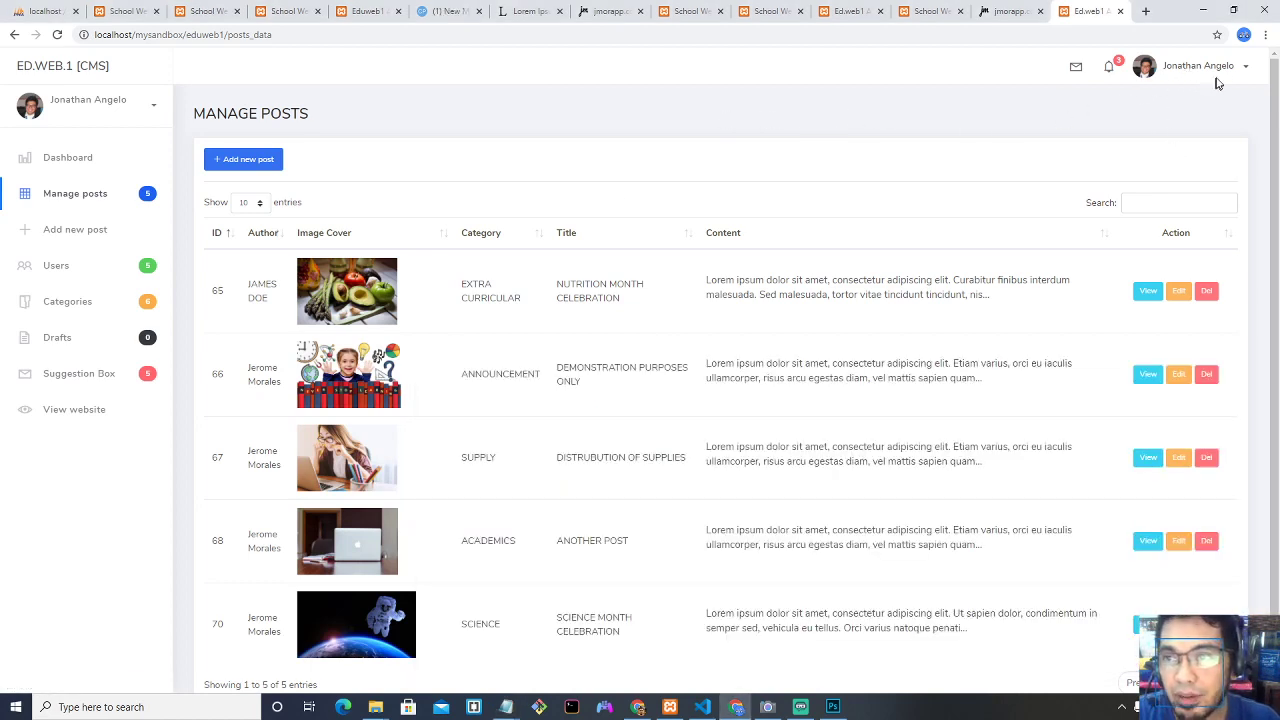
{"action": "left_click", "coordinate": [1238, 70]}
{"action": "left_click", "coordinate": [1097, 274]}
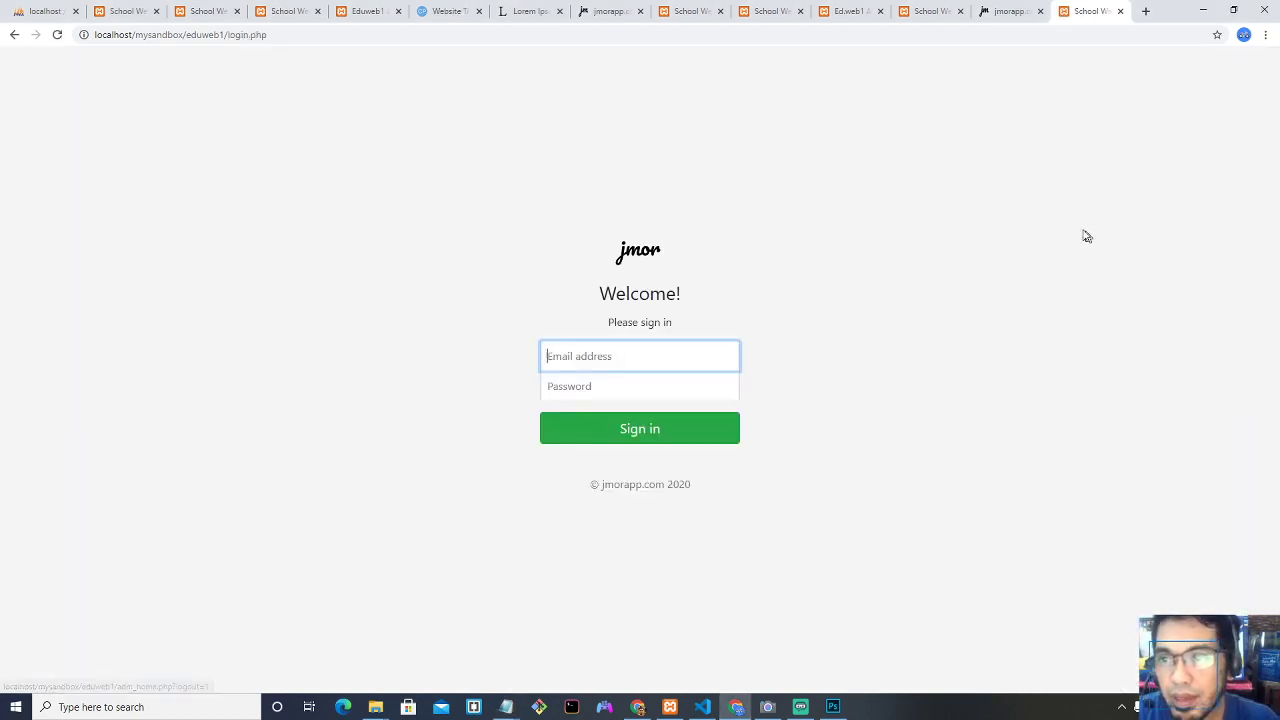
Step: Attempt sign-in with a saved admin email address and its password
{"action": "left_click", "coordinate": [651, 352]}
{"action": "left_click", "coordinate": [643, 437]}
{"action": "left_click", "coordinate": [643, 394]}
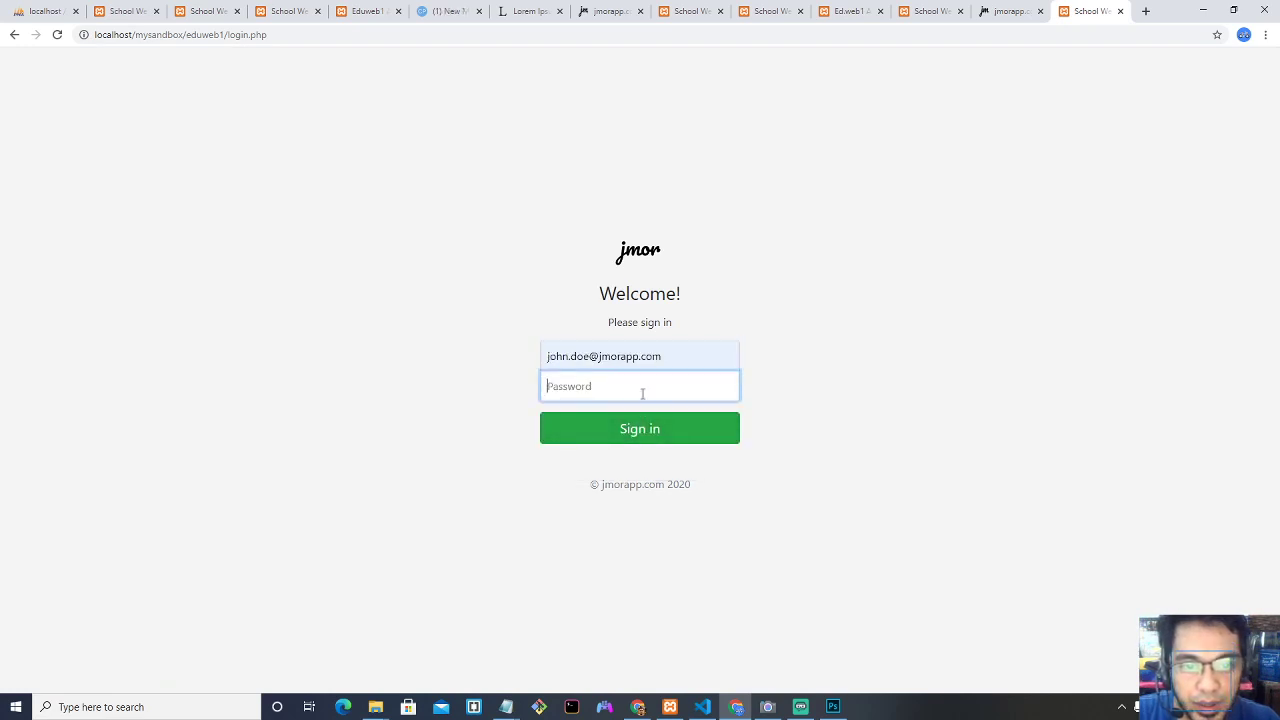
{"action": "type", "text": "p"}
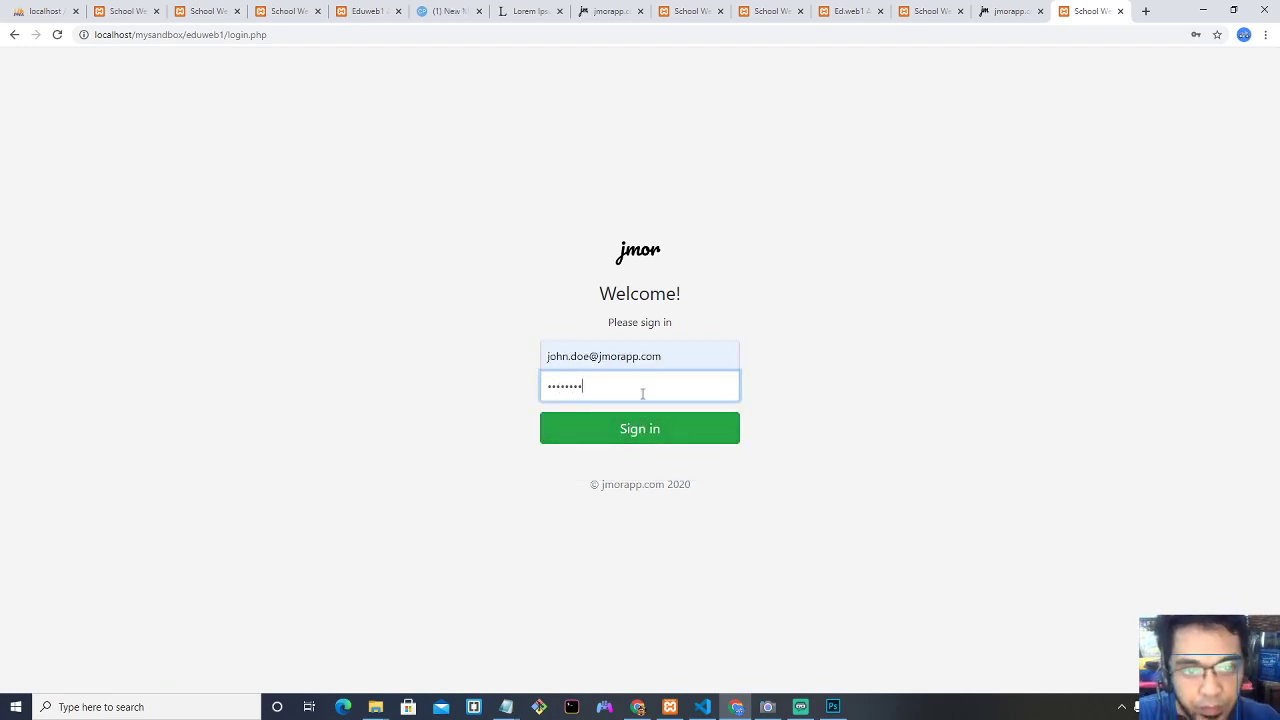
{"action": "key", "text": "BackSpace"}
{"action": "key", "text": "BackSpace"}
{"action": "key", "text": "BackSpace"}
{"action": "type", "text": "pa"}
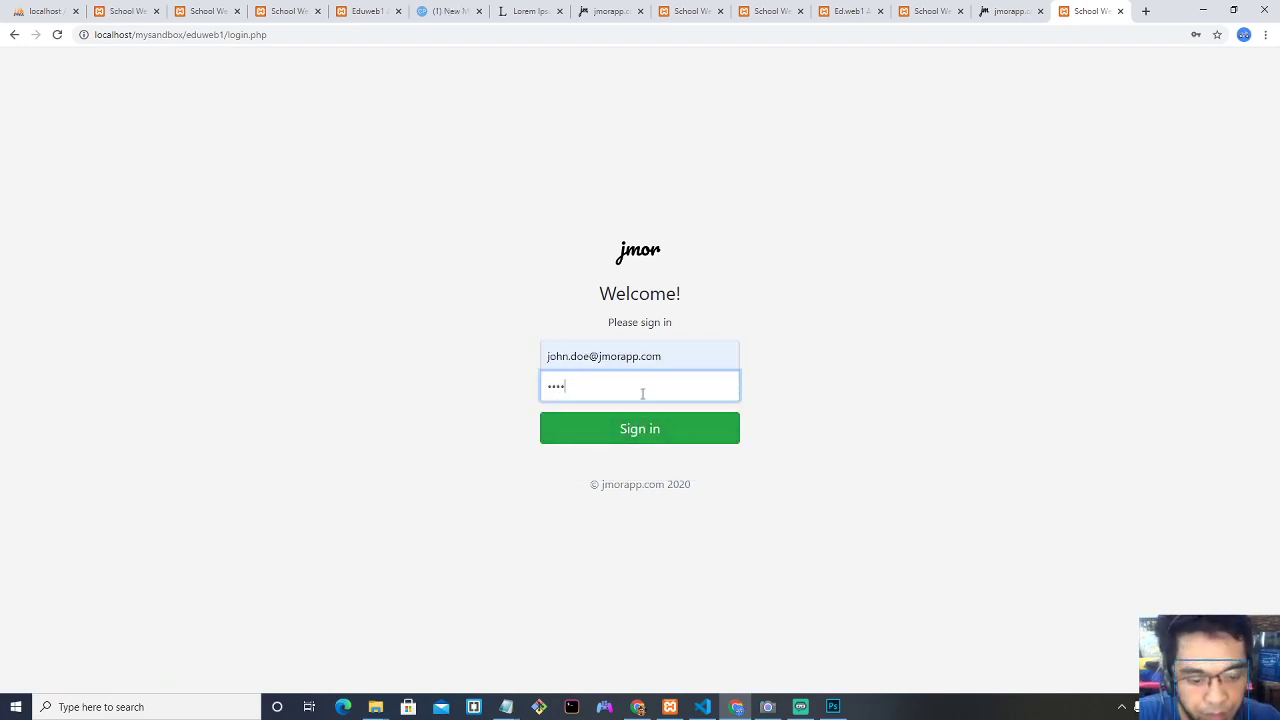
{"action": "type", "text": "ss"}
{"action": "key", "text": "Return"}
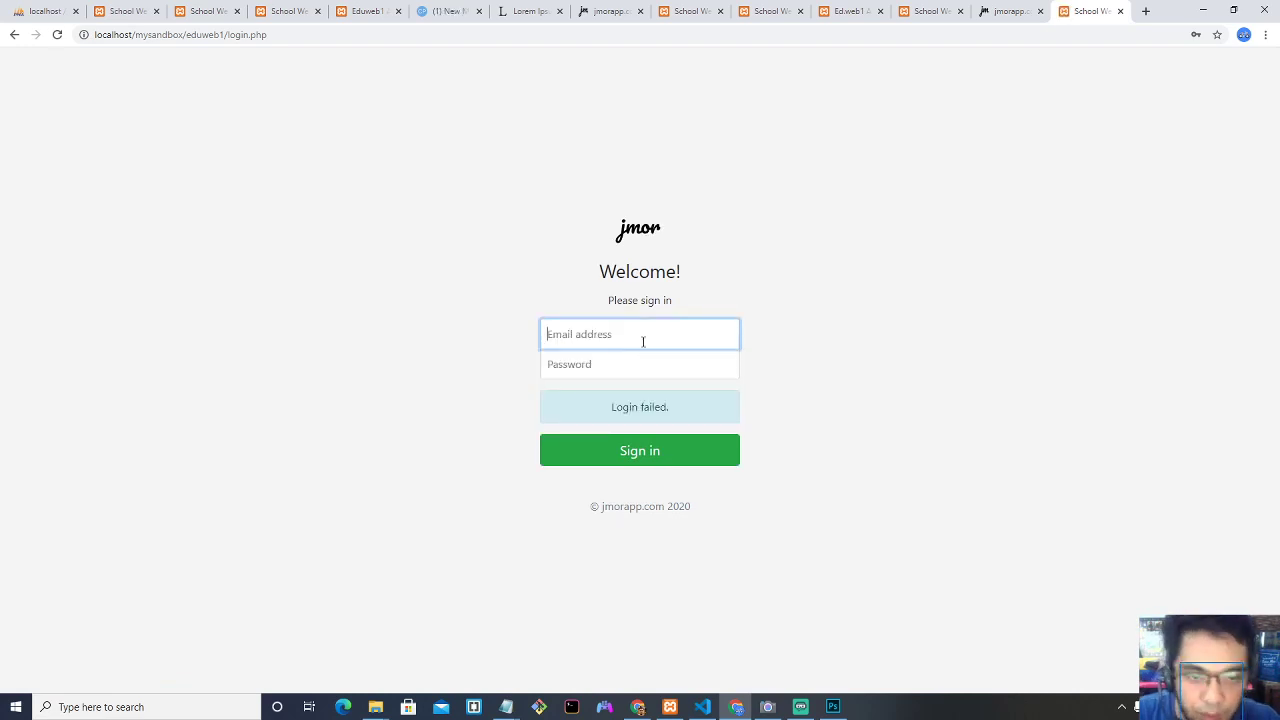
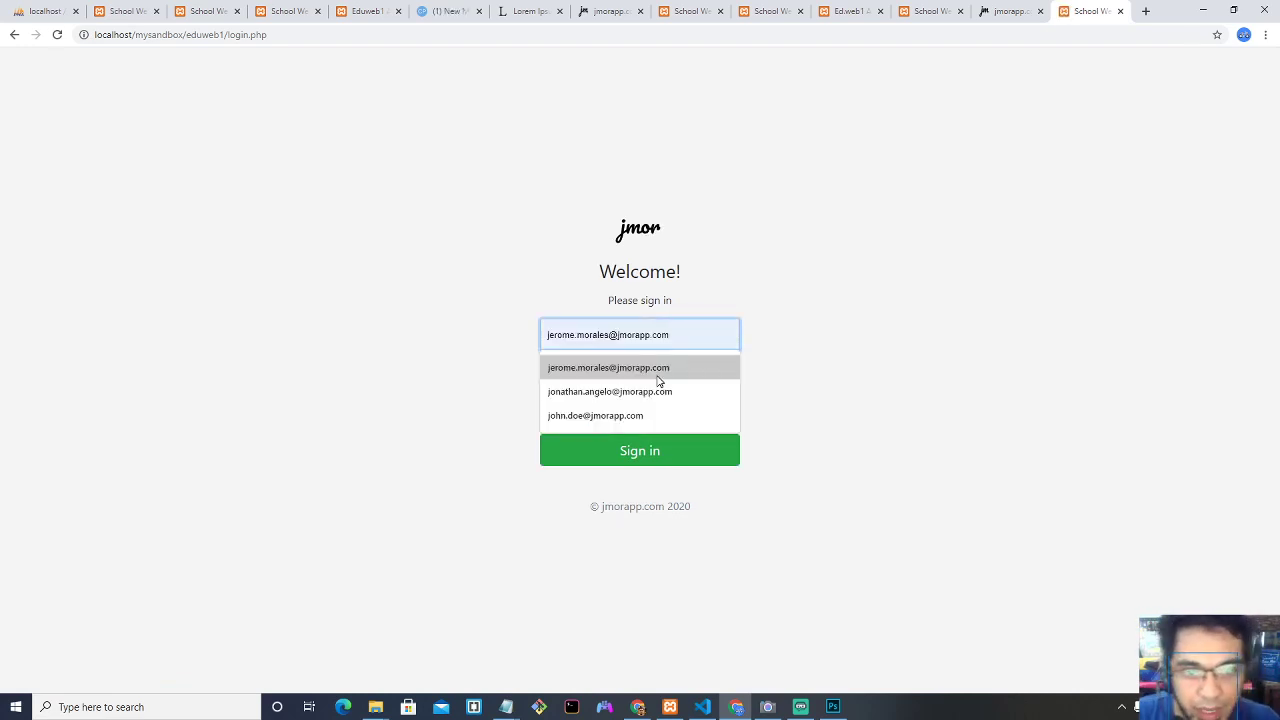
Step: Sign in with the first saved admin email and password, then check the account menu
{"action": "left_click", "coordinate": [660, 377]}
{"action": "left_click", "coordinate": [669, 368]}
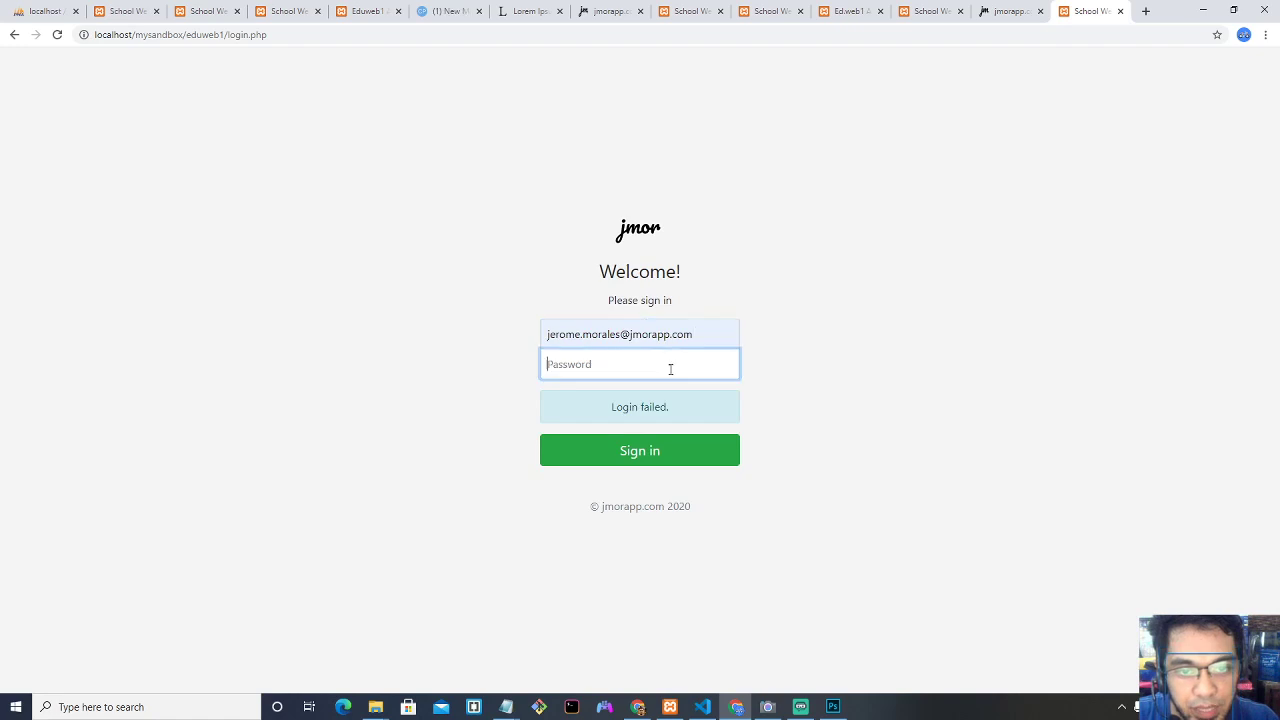
{"action": "type", "text": "p"}
{"action": "key", "text": "Return"}
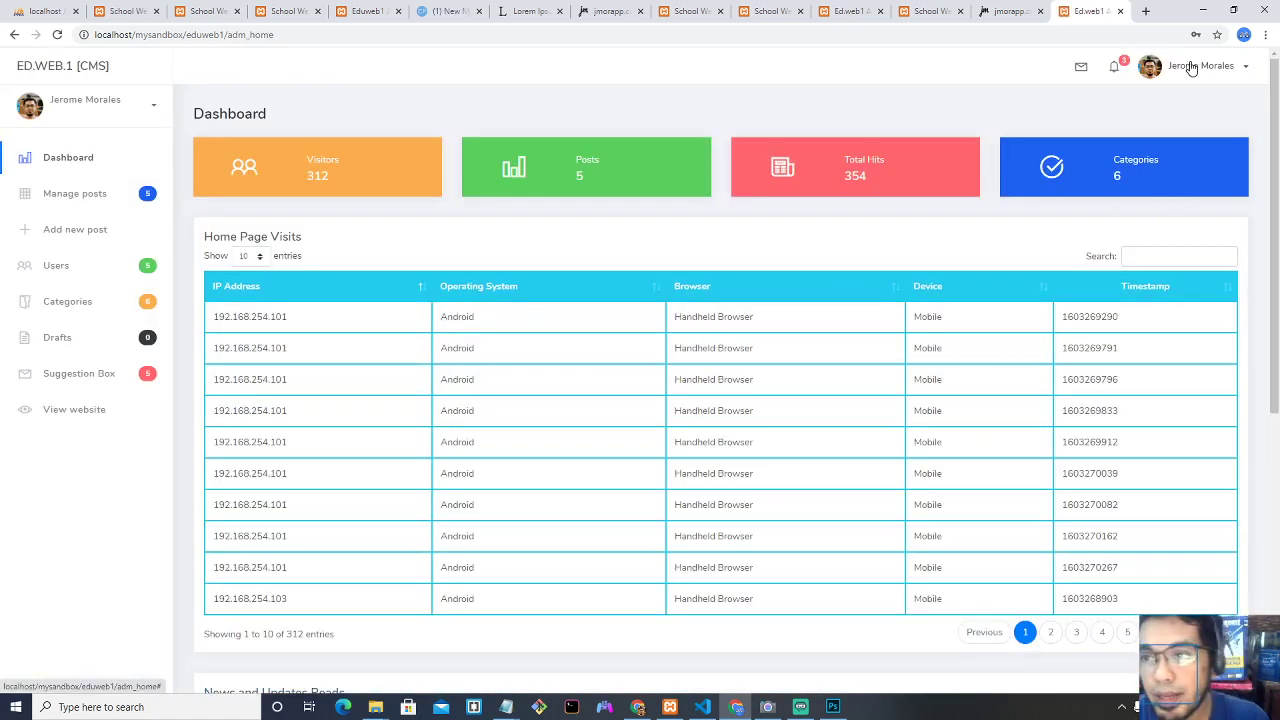
{"action": "left_click", "coordinate": [1240, 70]}
{"action": "left_click", "coordinate": [966, 106]}
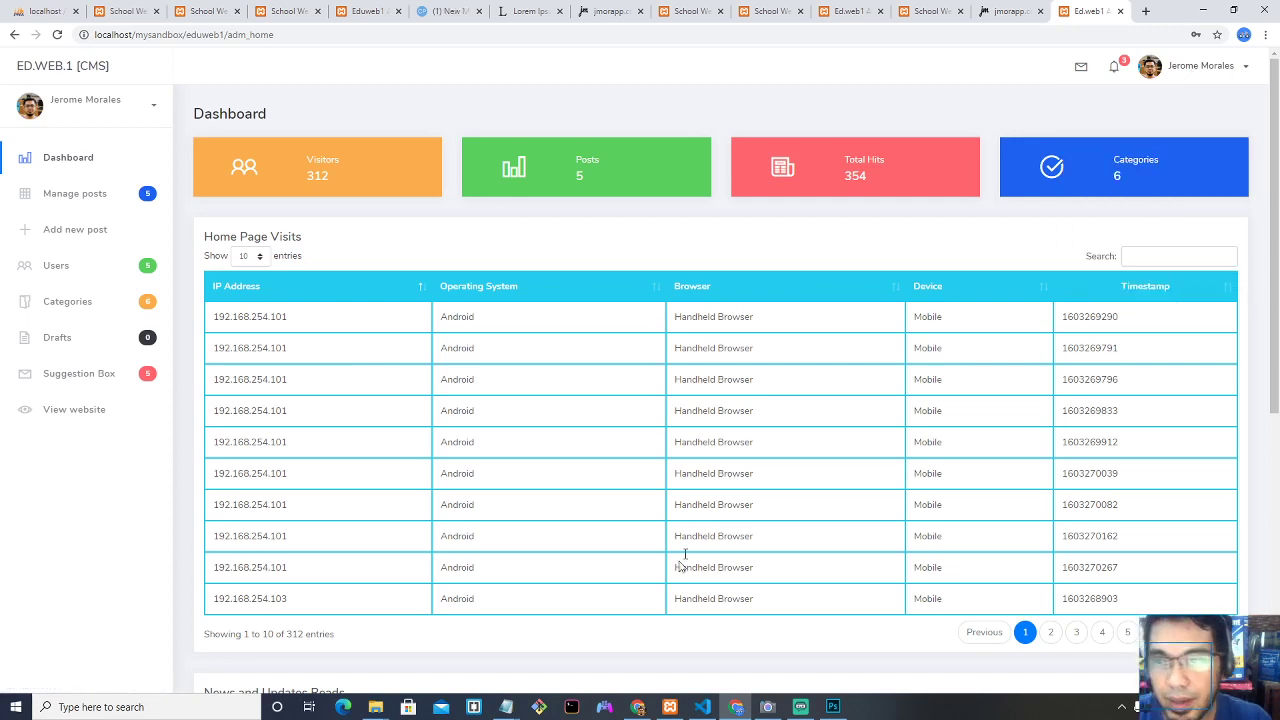
Step: Copy the saved posts_data address from Notepad and load Manage Posts in a new tab
{"action": "mouse_move", "coordinate": [507, 707]}
{"action": "left_click", "coordinate": [645, 630]}
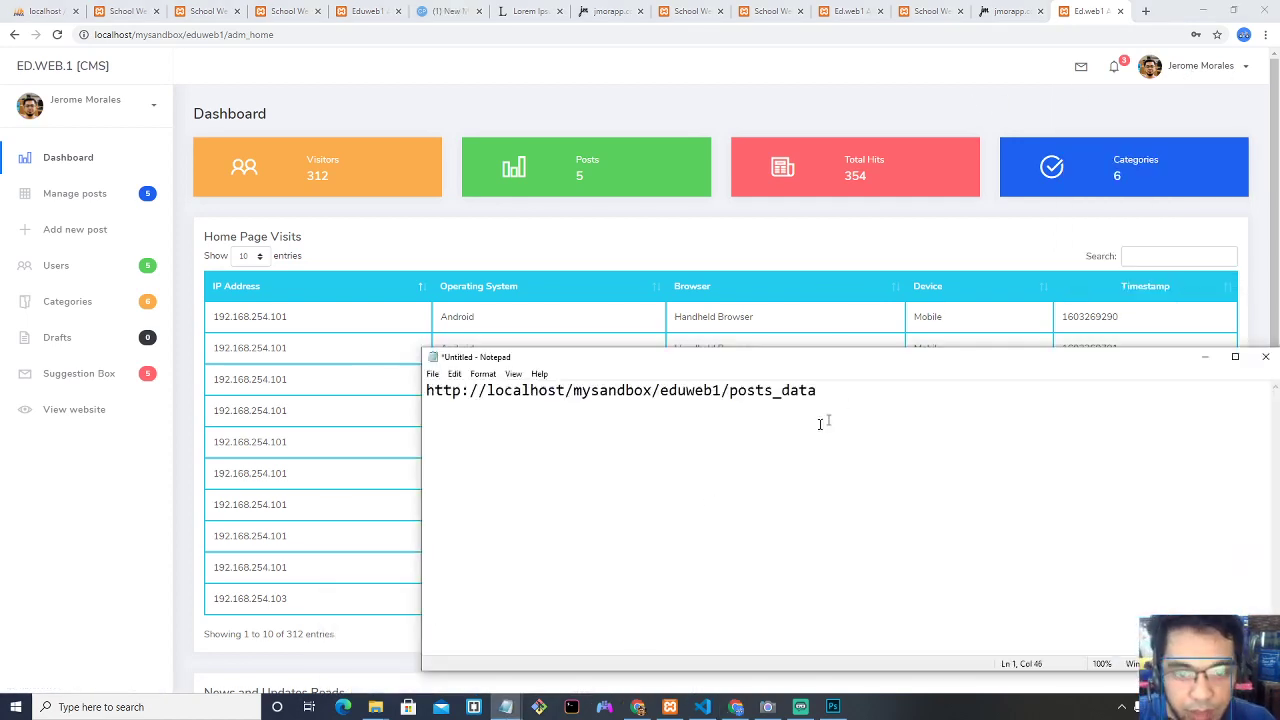
{"action": "left_click_drag", "start_coordinate": [820, 424], "coordinate": [314, 371]}
{"action": "key", "text": "ctrl+c"}
{"action": "left_click", "coordinate": [1150, 12]}
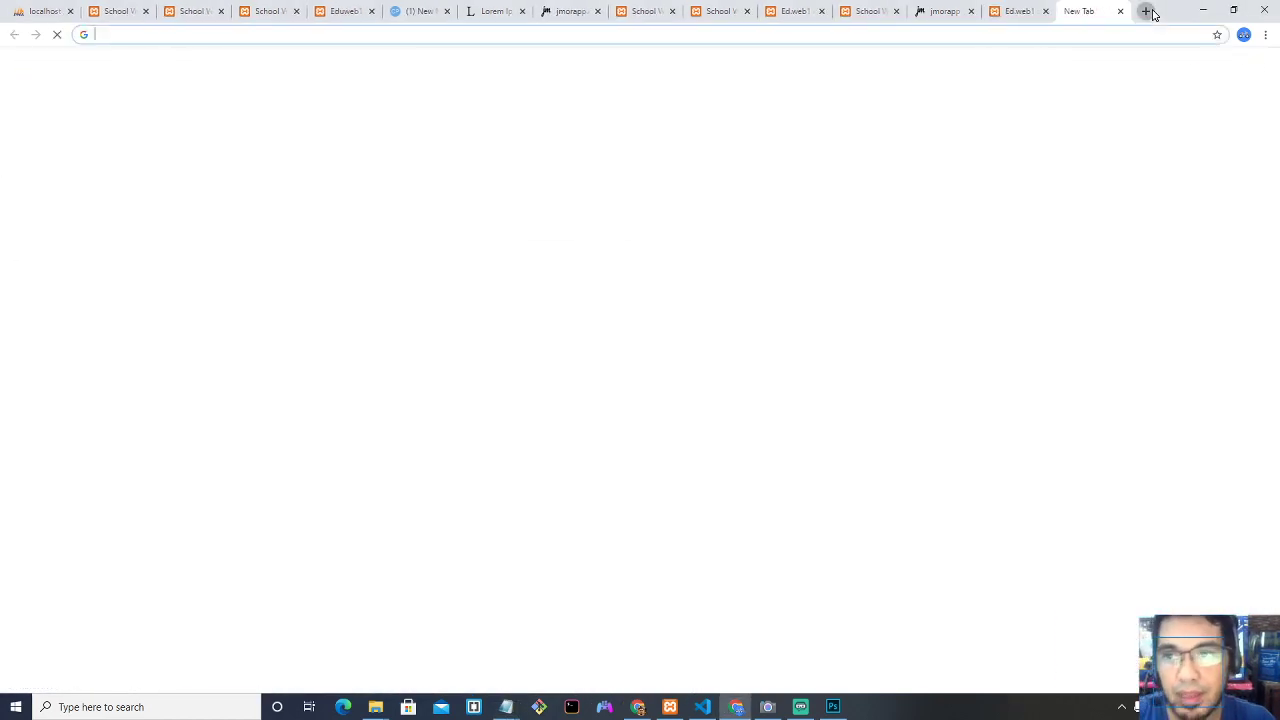
{"action": "key", "text": "ctrl+v"}
{"action": "key", "text": "Return"}
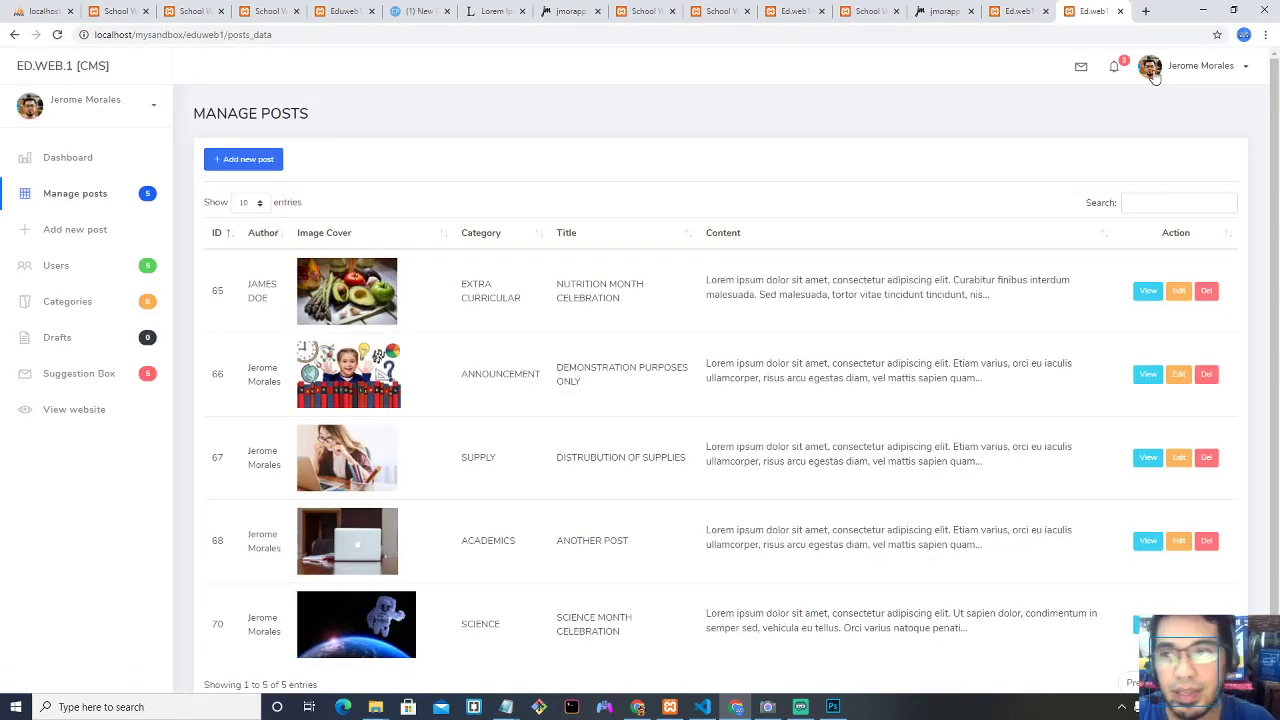
{"action": "left_click", "coordinate": [1243, 68]}
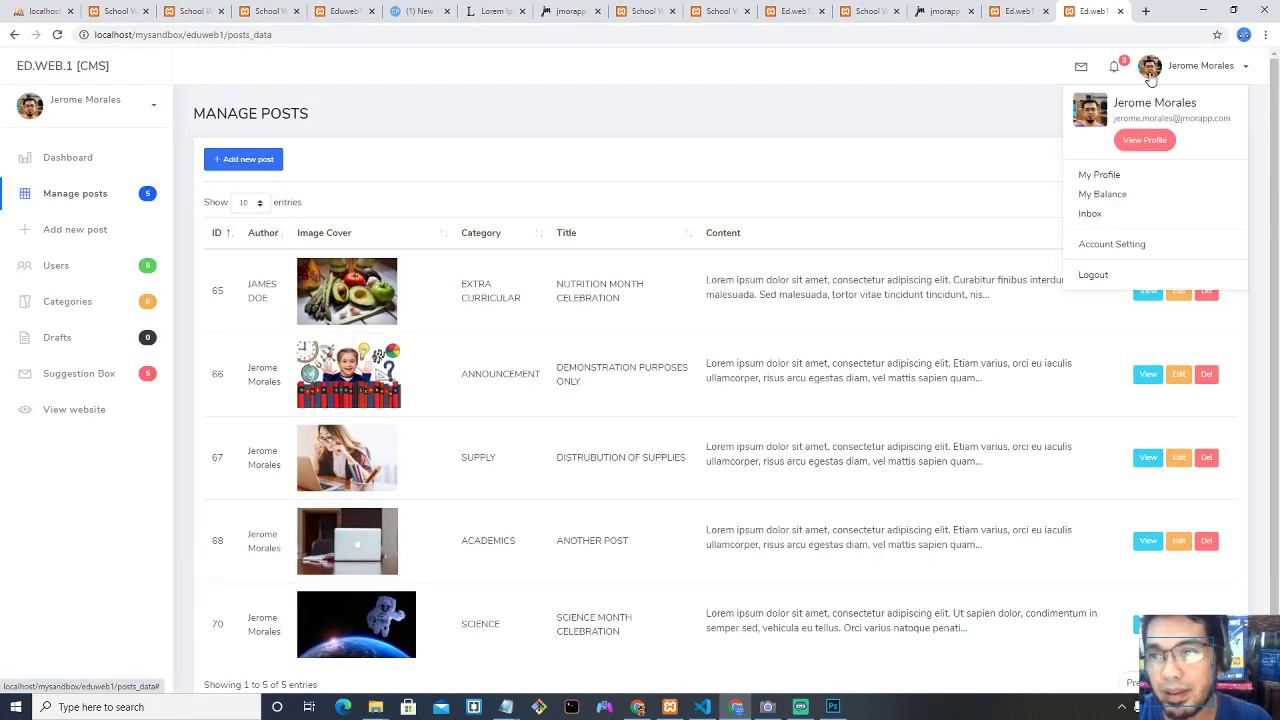
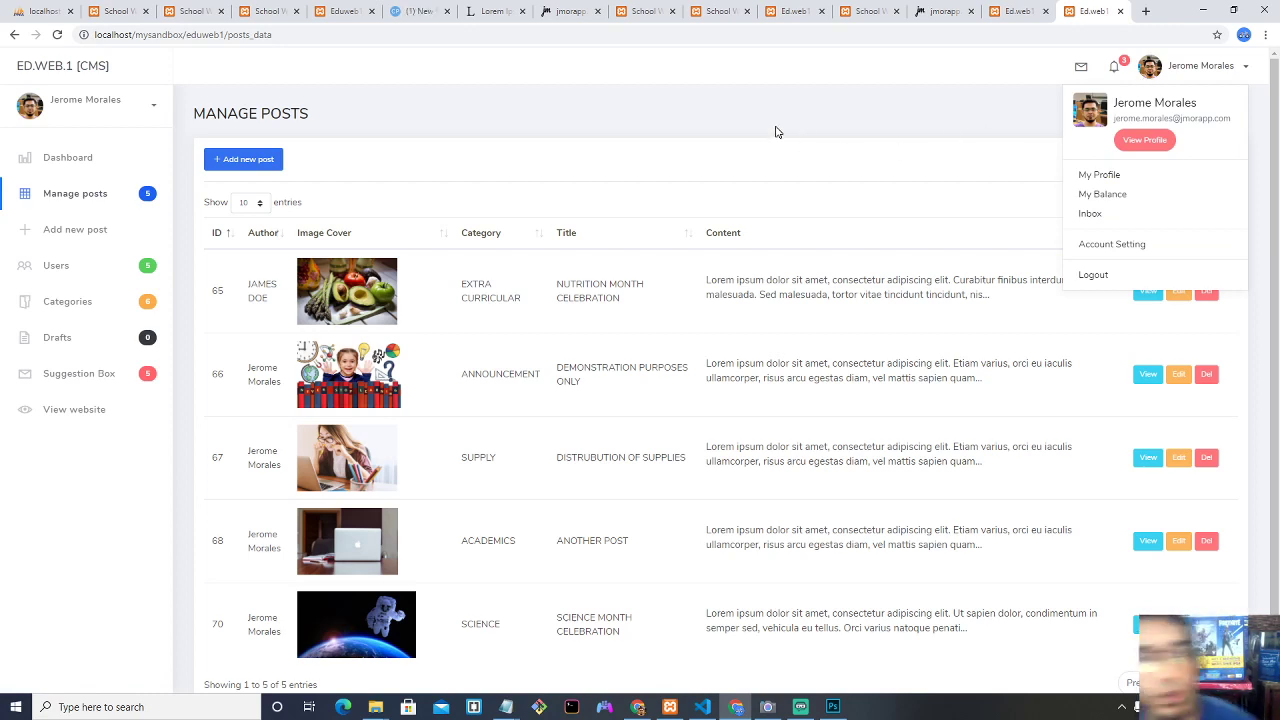
Step: Close the account menu and move through Users and Posts to the Categories list
{"action": "left_click", "coordinate": [845, 128]}
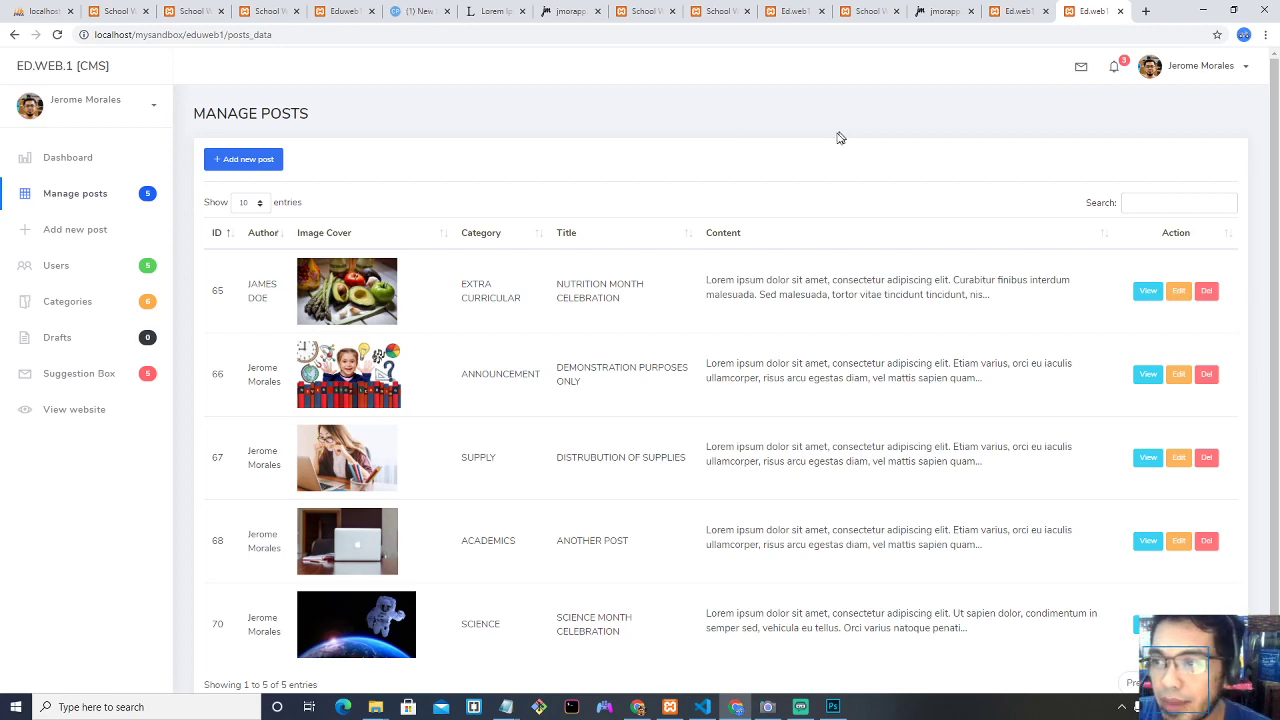
{"action": "left_click", "coordinate": [122, 277]}
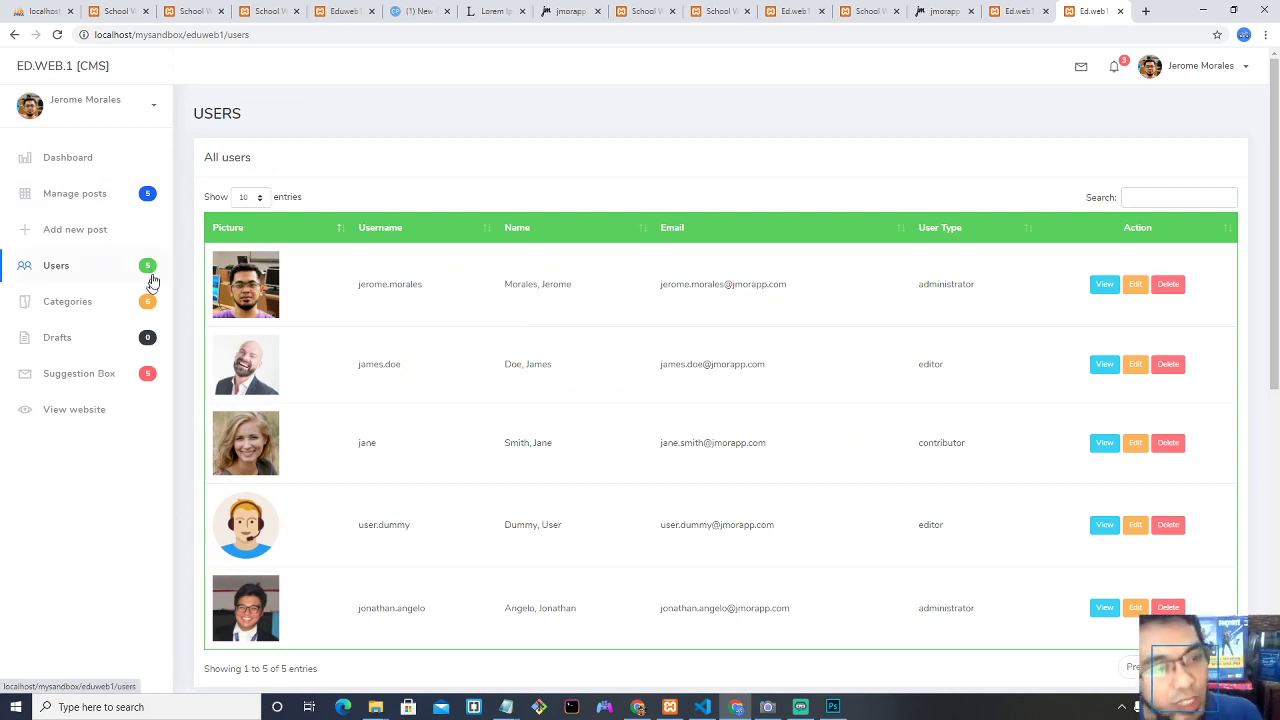
{"action": "left_click", "coordinate": [140, 200]}
{"action": "left_click", "coordinate": [150, 305]}
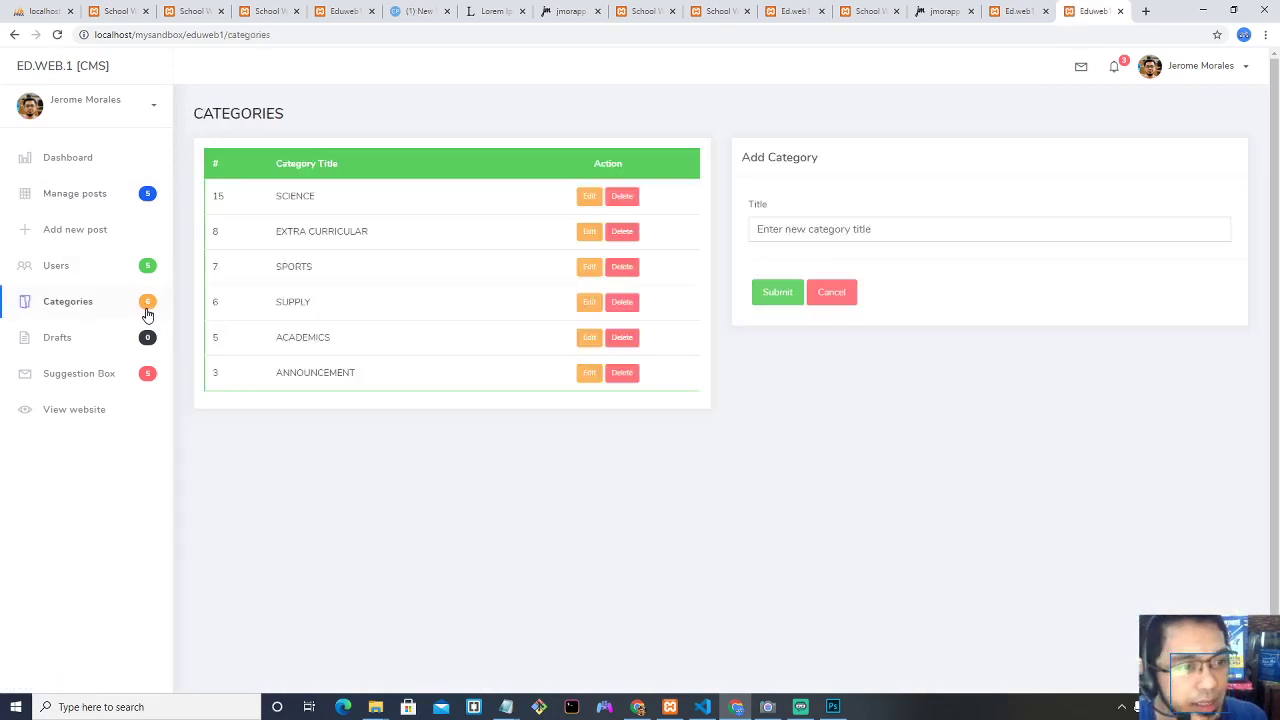
Step: Submit a new category titled MATHEMATICS, making it category #16 of seven
{"action": "key", "text": "ctrl+plus"}
{"action": "key", "text": "ctrl+plus"}
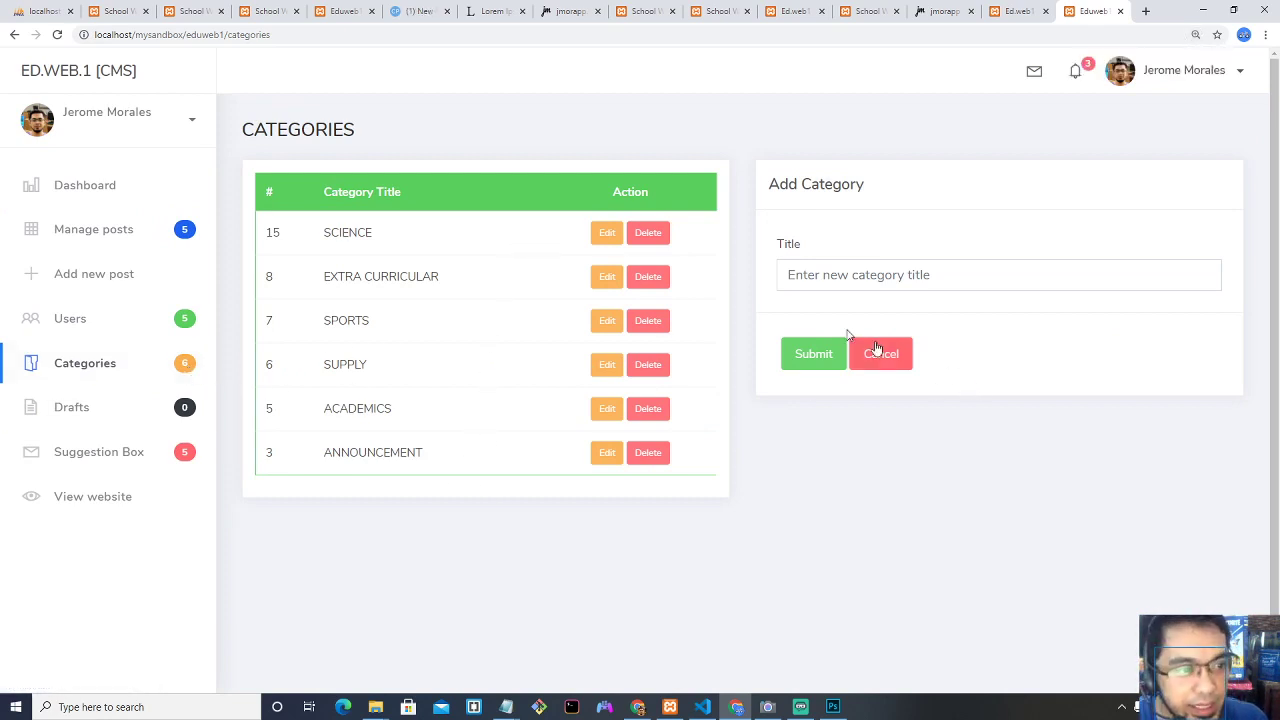
{"action": "left_click", "coordinate": [840, 277]}
{"action": "type", "text": "MATHE"}
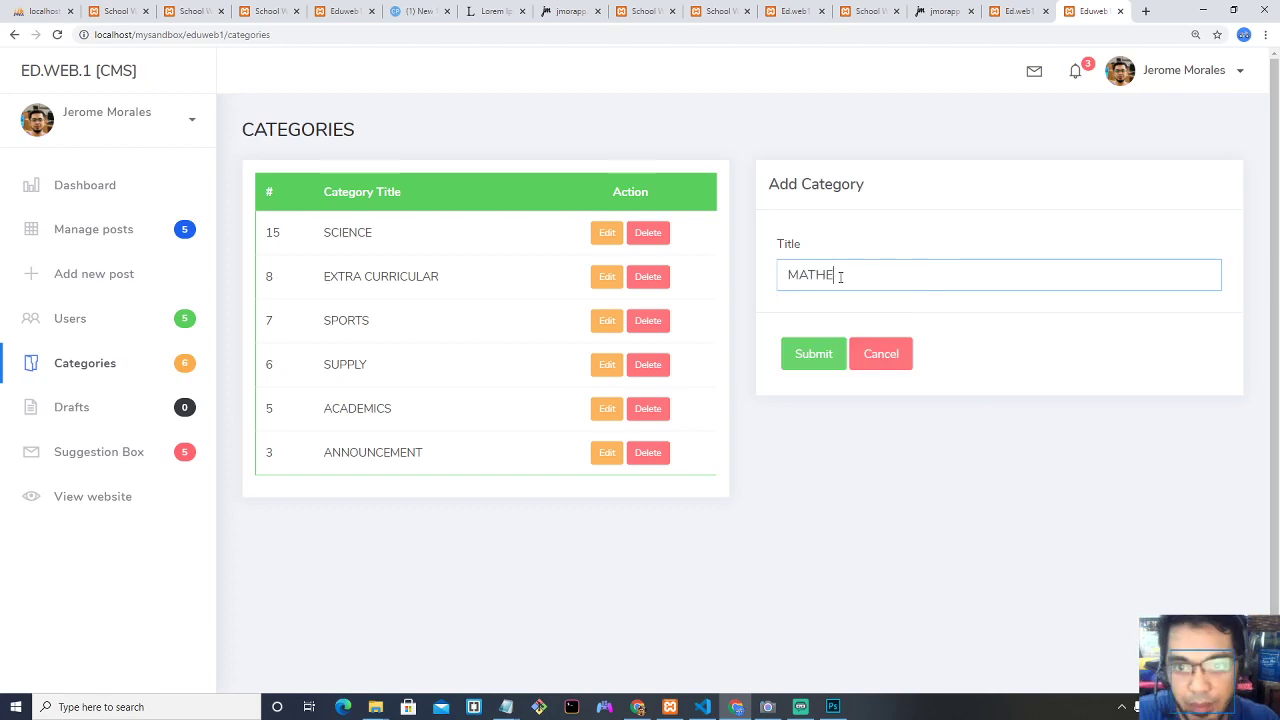
{"action": "type", "text": "MATICS"}
{"action": "left_click", "coordinate": [812, 360]}
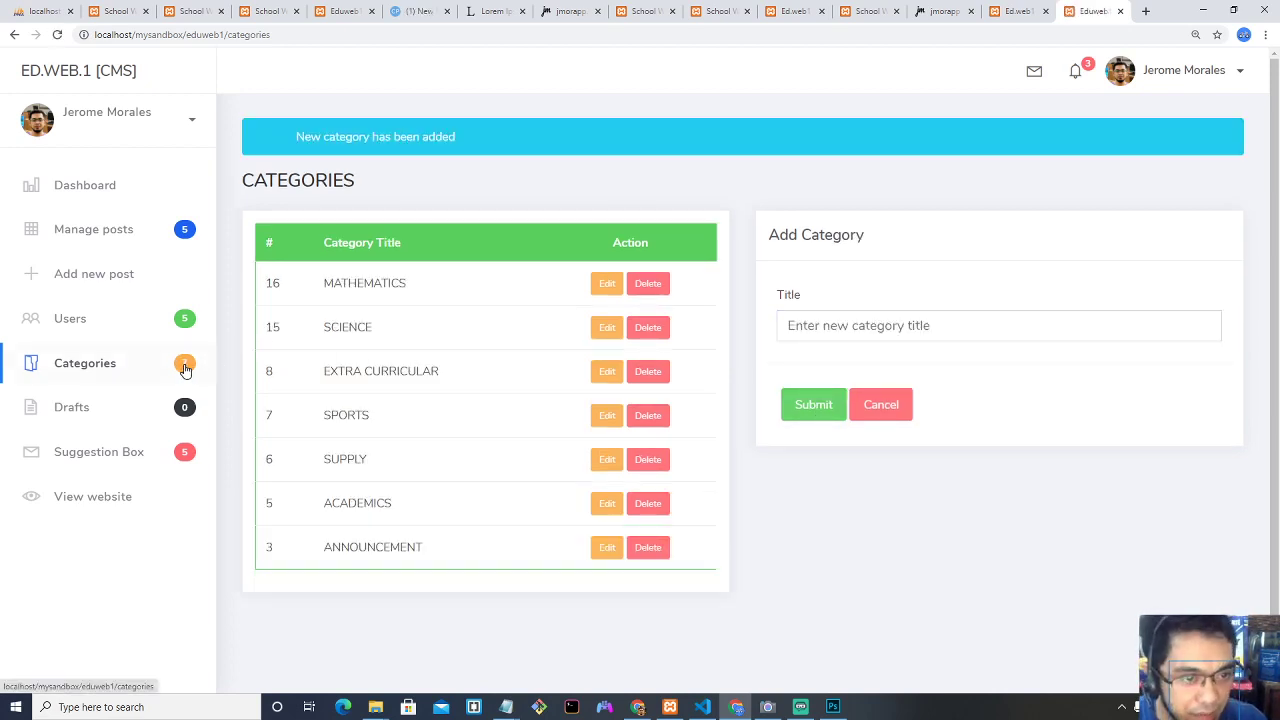
{"action": "left_click", "coordinate": [141, 240]}
Step: Start a new post titled REQUIREMENTS FOR ENROLLMENT, removing UPDATED from the reused title
{"action": "key", "text": "ctrl+minus"}
{"action": "key", "text": "ctrl+minus"}
{"action": "key", "text": "ctrl+minus"}
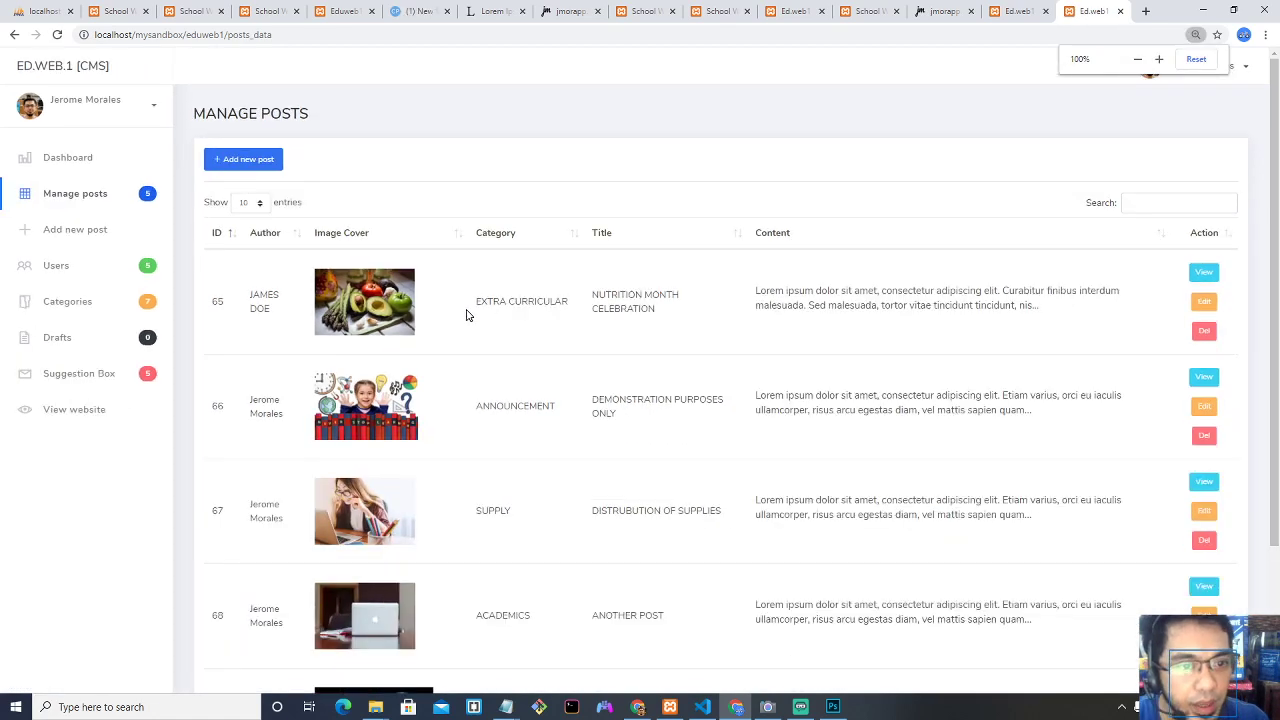
{"action": "key", "text": "ctrl+plus"}
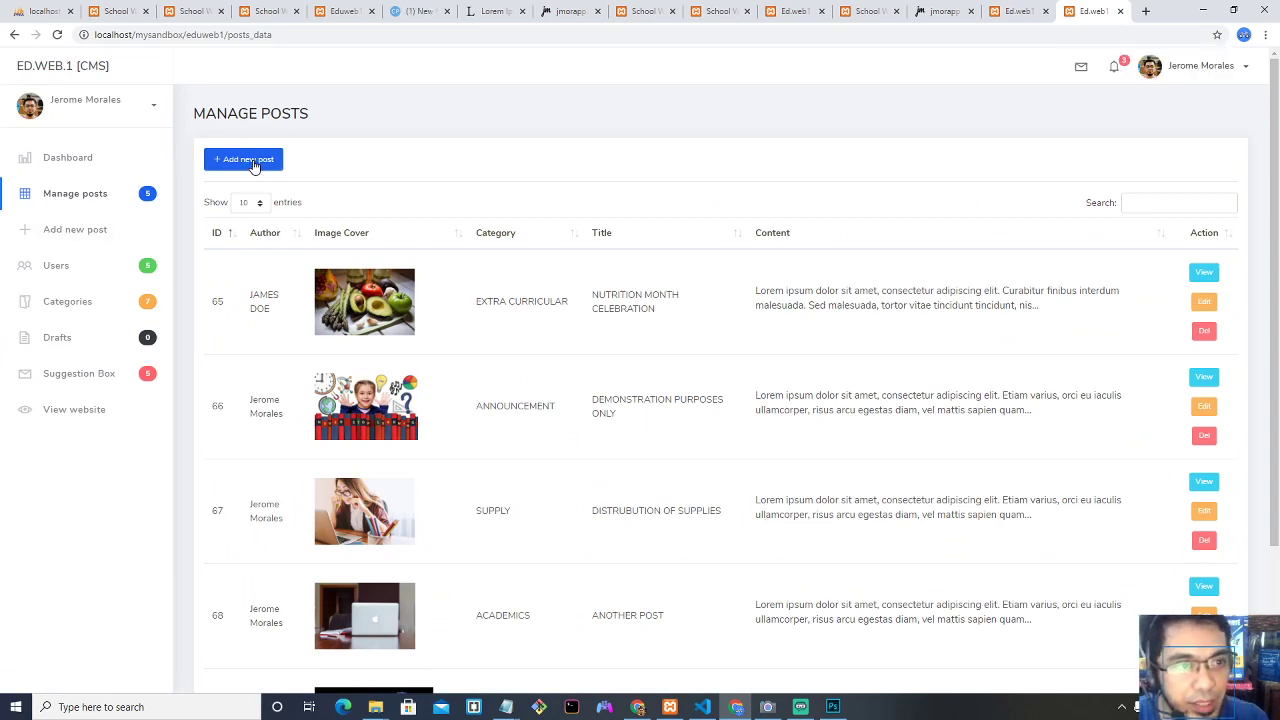
{"action": "key", "text": "ctrl+minus"}
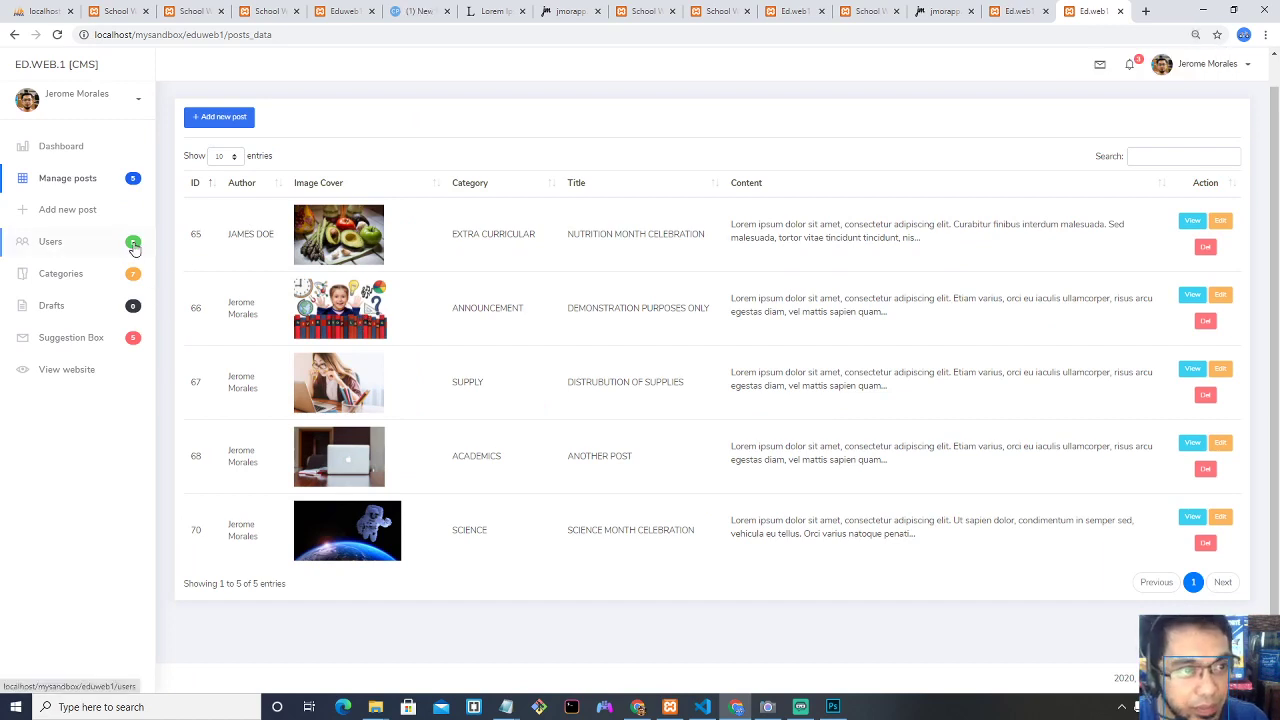
{"action": "left_click", "coordinate": [240, 122]}
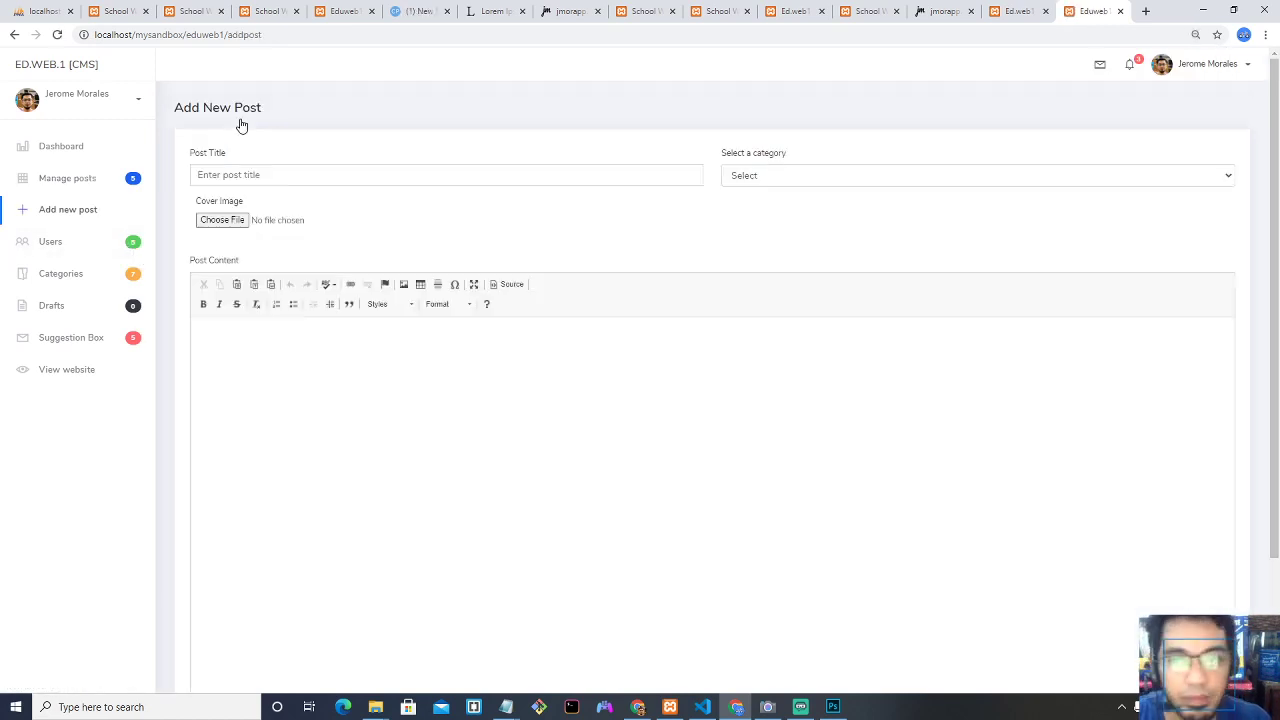
{"action": "left_click", "coordinate": [354, 178]}
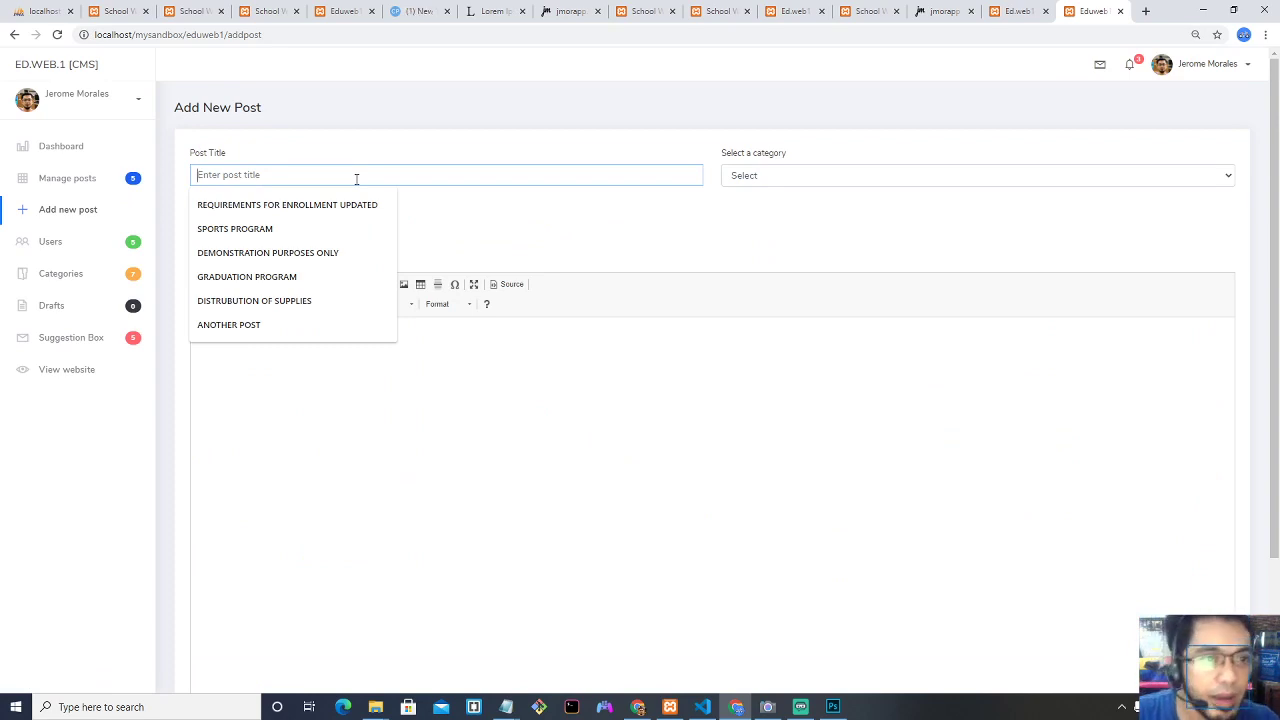
{"action": "left_click", "coordinate": [357, 204]}
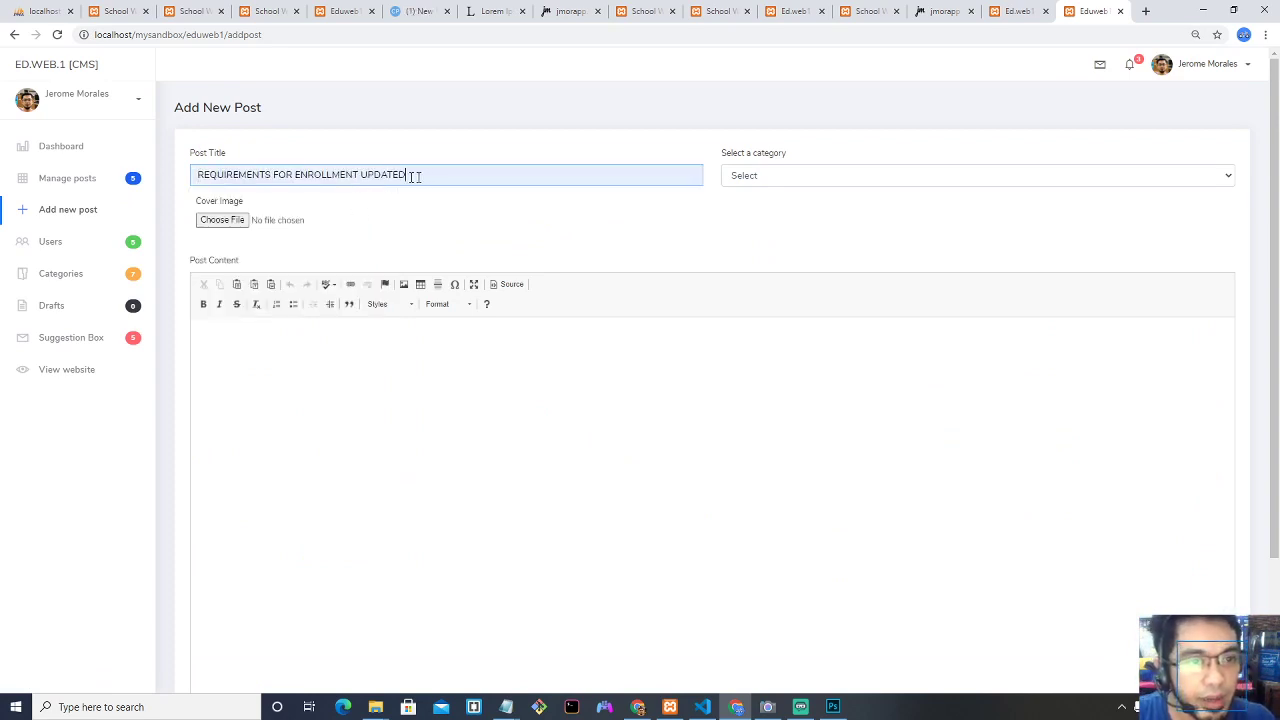
{"action": "left_click_drag", "start_coordinate": [361, 175], "coordinate": [520, 191]}
{"action": "key", "text": "BackSpace"}
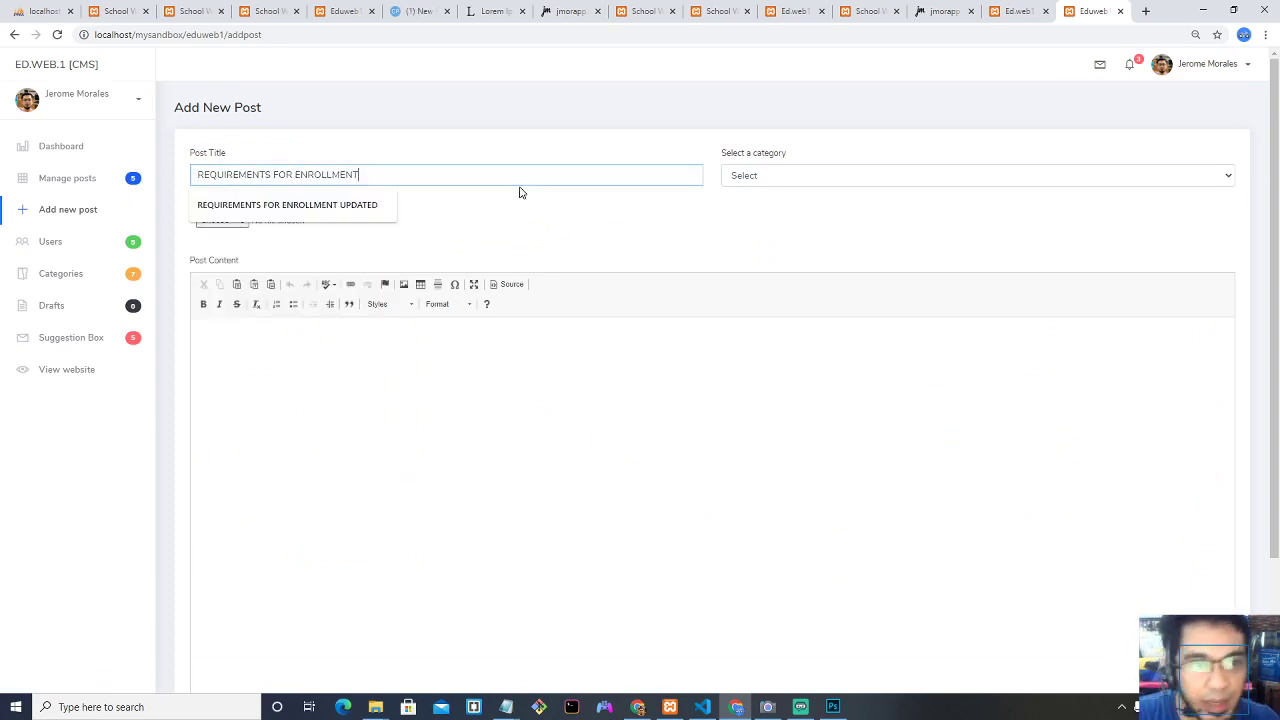
Step: File the post under EXTRA CURRICULAR with the school-supplies picture as cover image
{"action": "left_click", "coordinate": [786, 180]}
{"action": "left_click", "coordinate": [797, 220]}
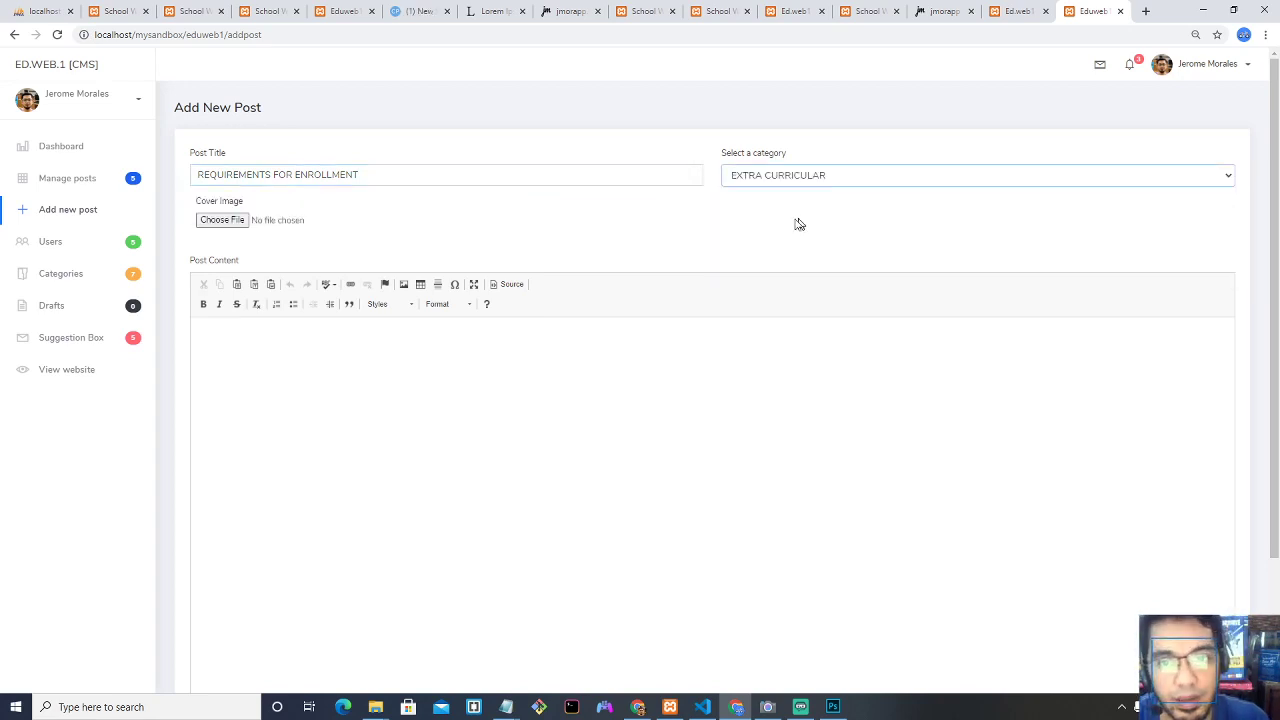
{"action": "left_click", "coordinate": [234, 219]}
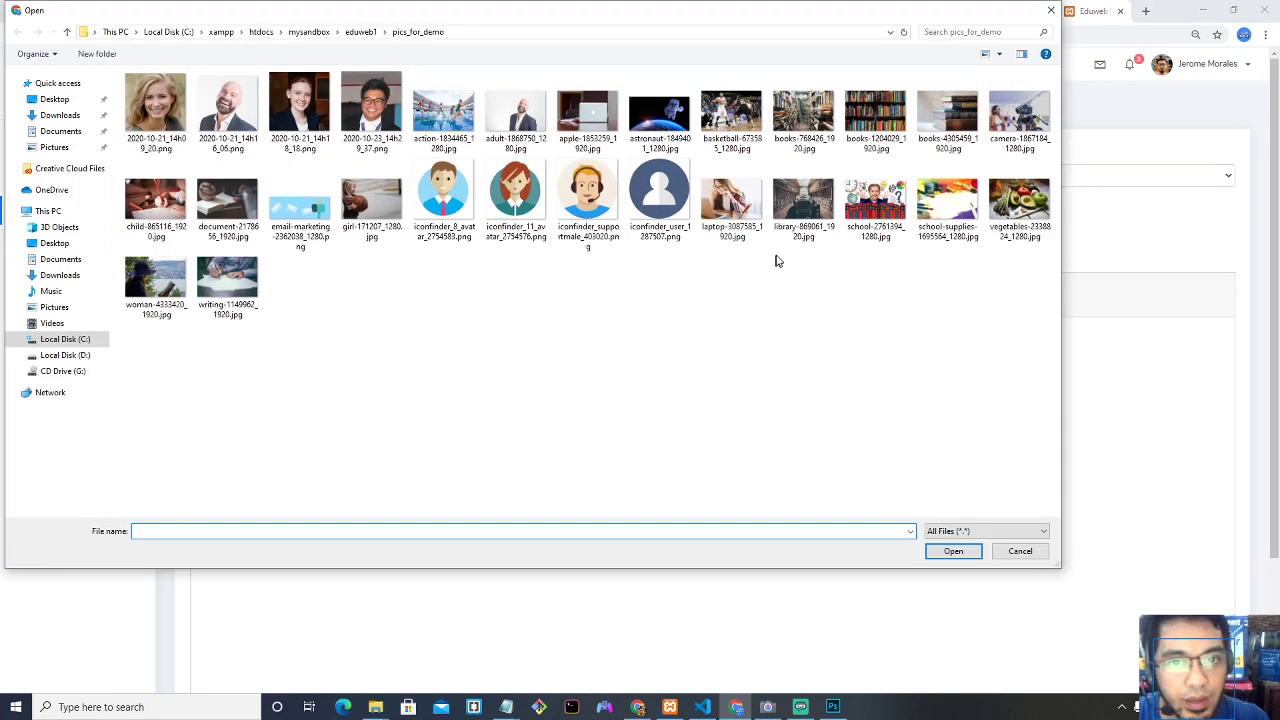
{"action": "double_click", "coordinate": [947, 205]}
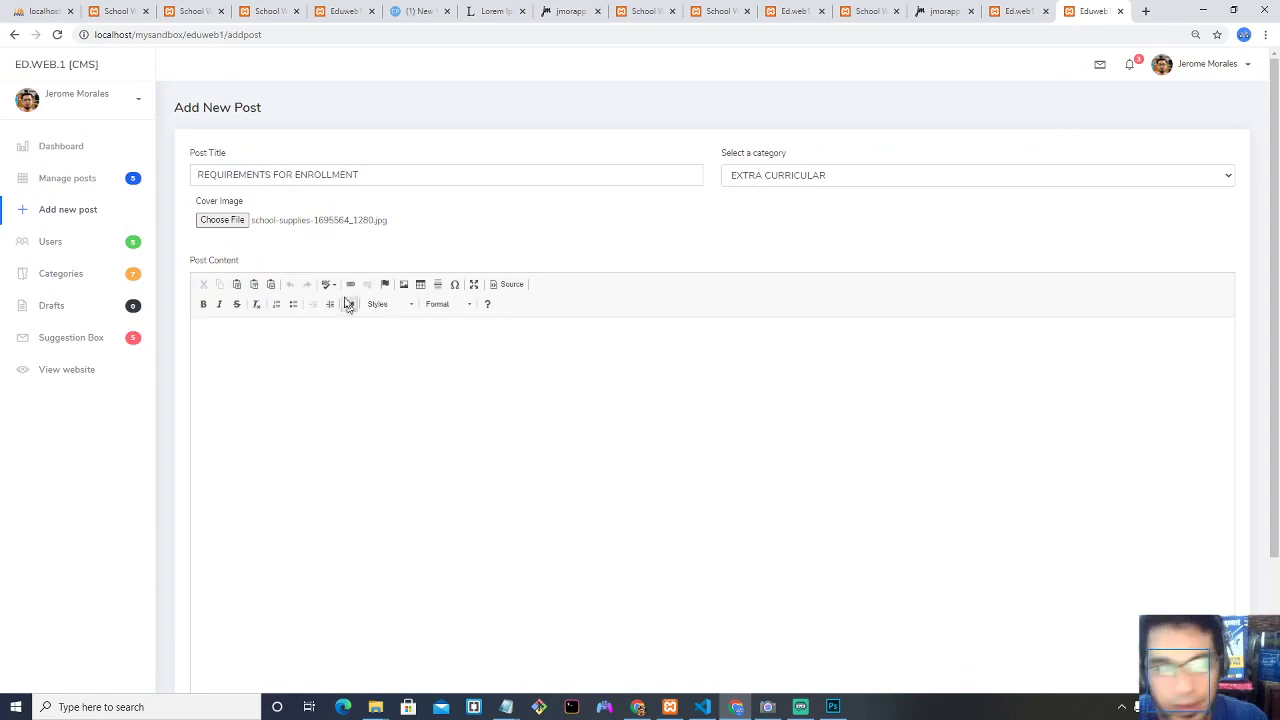
Step: Paste Lorem ipsum text into the body, publish the post, and check the posts list
{"action": "left_click", "coordinate": [566, 11]}
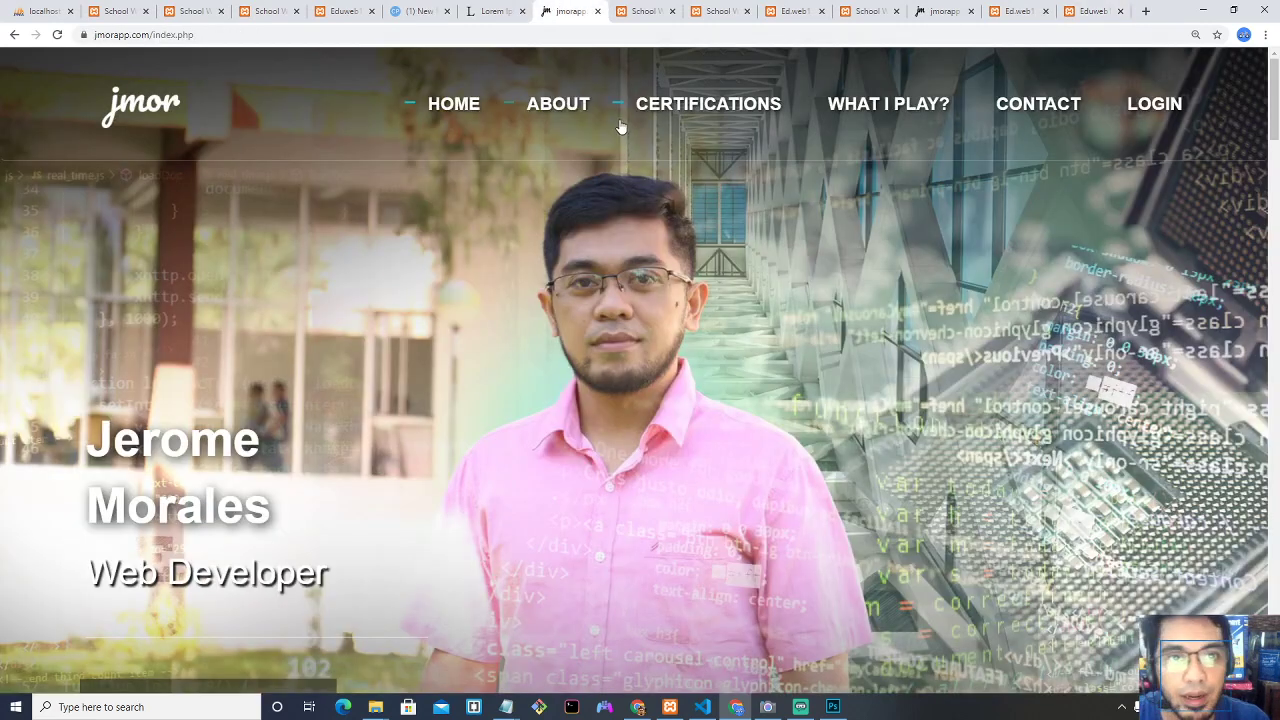
{"action": "left_click", "coordinate": [495, 11]}
{"action": "left_click", "coordinate": [1087, 11]}
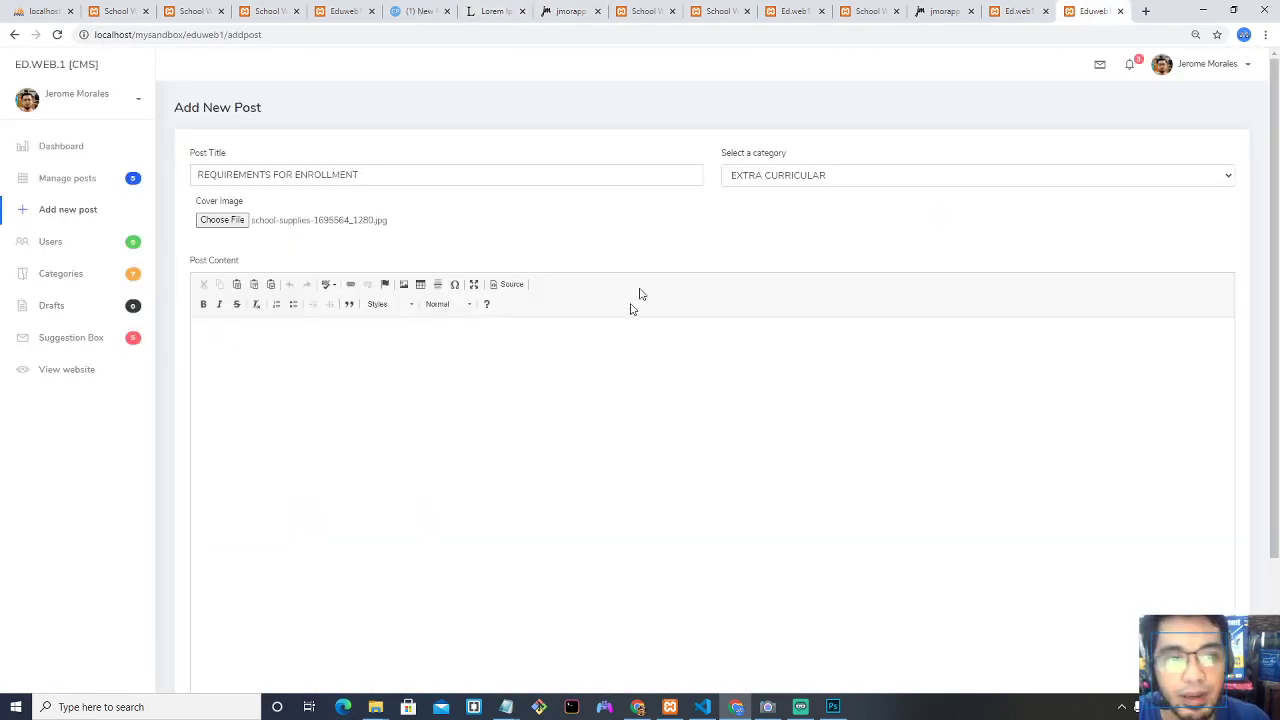
{"action": "left_click", "coordinate": [682, 341]}
{"action": "type", "text": "Lorem ipsum dolor sit amet, consectetur adipiscing elit. Ut sapien dolor, condimentum in semper sed, vehicula eu tellus. Orci varius natoque penatibus et magnis dis parturient montes, nascetur ridiculus mus. Quisque sit amet nisl eu dui pellentesque tempor. Aliquam sed condimentum metus. Sed pellentesque nisl enim, et aliquam massa faucibus id. Donec dictum consequat sem, in vehicula dui dignissim a. Donec aliquam sollicitudin odio, in dignissim ante aliquam at. Fusce porta quam vitae eros lobortis consectetur. Aliquam eleifend nunc est, et maximus tortor gravida et. Donec eu suscipit dolor. Nullam pellentesque malesuada nisl at porta. Nullam luctus cursus malesuada. Nunc sit amet sollicitudin tellus."}
{"action": "type", "text": "Lorem ipsum dolor sit amet, consectetur adipiscing elit. Ut sapien dolor, condimentum in semper sed, vehicula eu tellus. Orci varius natoque penatibus et magnis dis parturient montes, nascetur ridiculus mus. Quisque sit amet nisl eu dui pellentesque tempor. Aliquam sed condimentum metus. Sed pellentesque nisl enim, et aliquam massa faucibus id. Donec dictum consequat sem, in vehicula dui dignissim a. Donec aliquam sollicitudin odio, in dignissim ante aliquam at. Fusce porta quam vitae eros lobortis consectetur. Aliquam eleifend nunc est, et maximus tortor gravida et. Donec eu suscipit dolor. Nullam pellentesque malesuada nisl at porta. Nullam luctus cursus malesuada. Nunc sit amet sollicitudin tellus."}
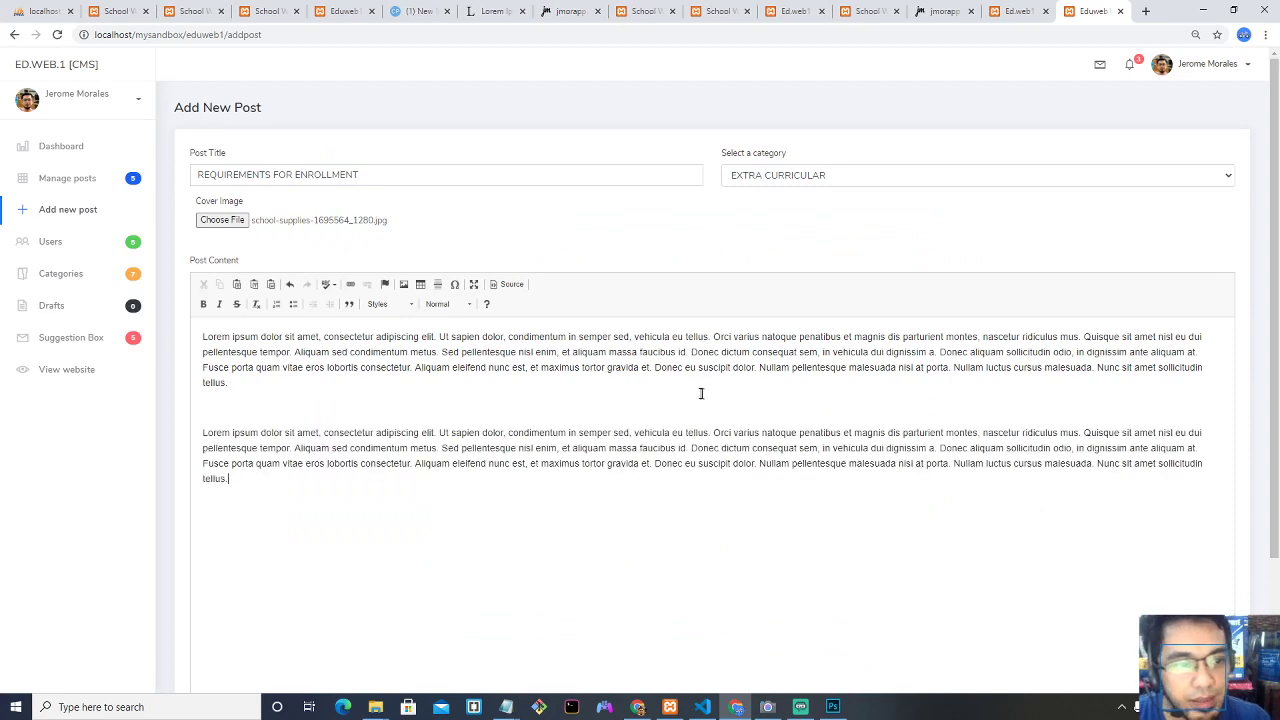
{"action": "scroll", "coordinate": [700, 391], "scroll_direction": "down", "scroll_amount": 2}
{"action": "left_click", "coordinate": [231, 598]}
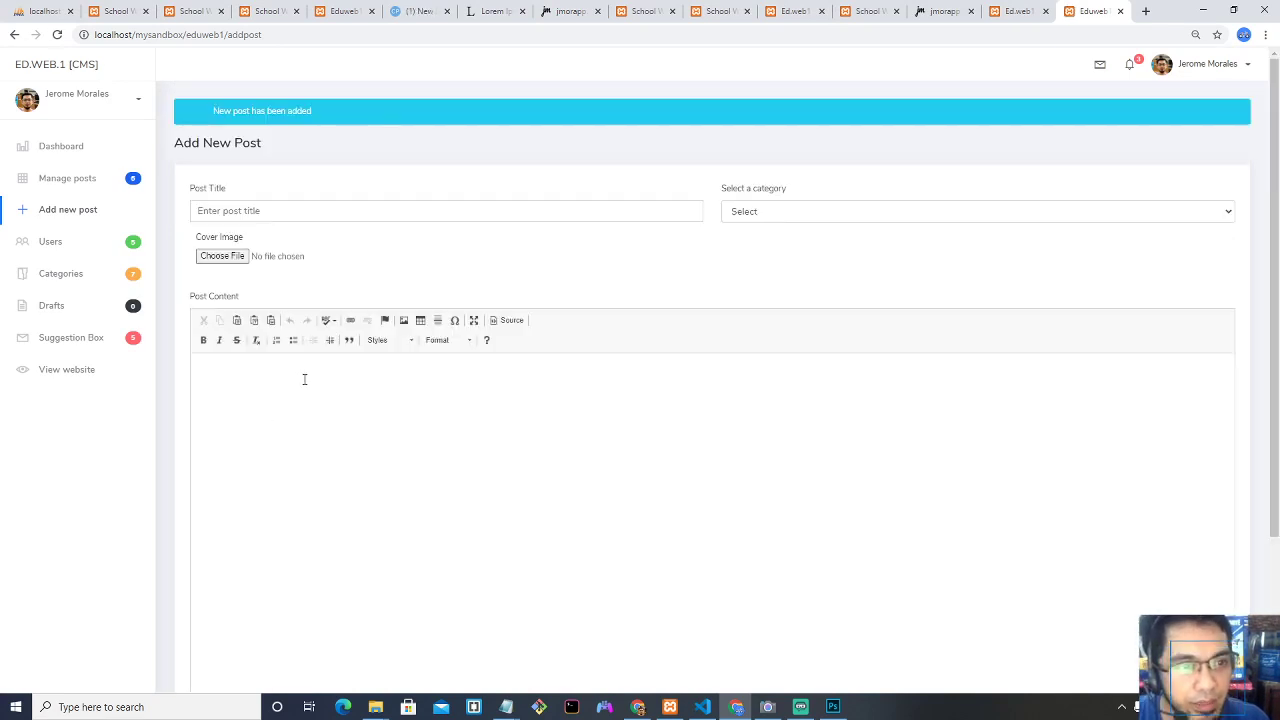
{"action": "left_click", "coordinate": [124, 188]}
{"action": "scroll", "coordinate": [466, 314], "scroll_direction": "down", "scroll_amount": 1}
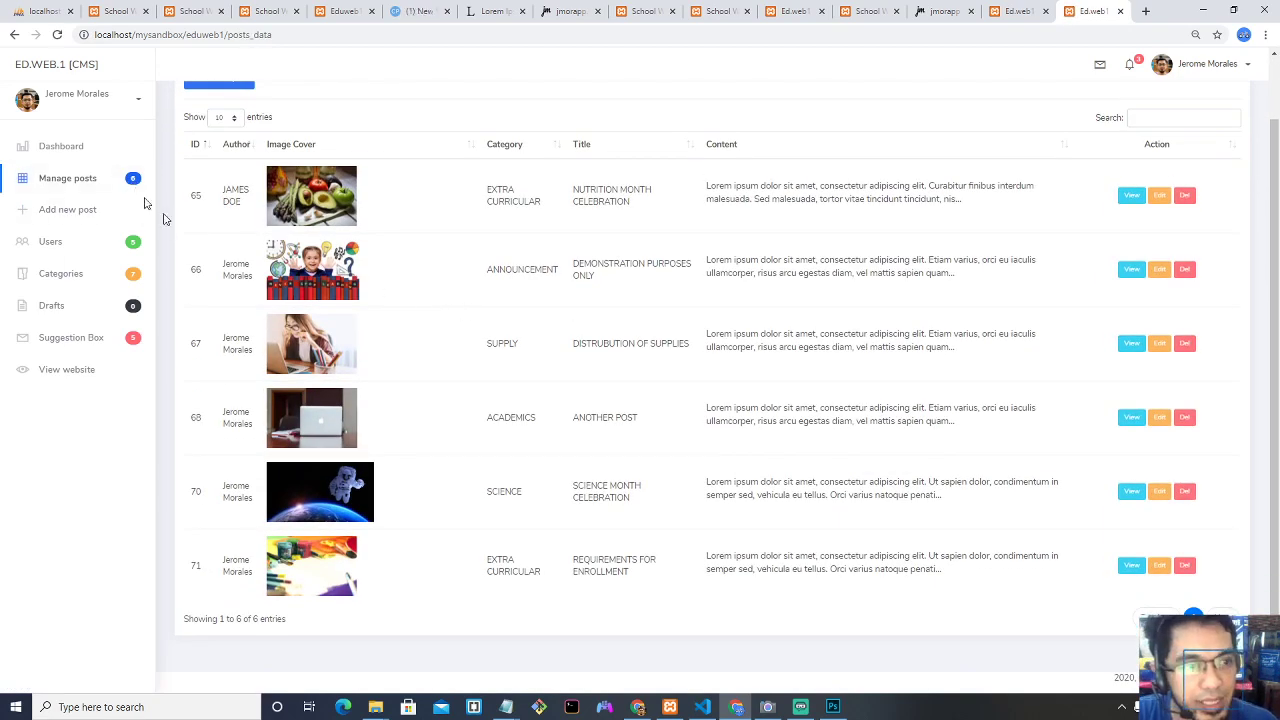
Step: Look at the Drafts list, then return to the posts management page
{"action": "left_click", "coordinate": [126, 316]}
{"action": "key", "text": "ctrl+plus"}
{"action": "key", "text": "ctrl+plus"}
{"action": "key", "text": "ctrl+plus"}
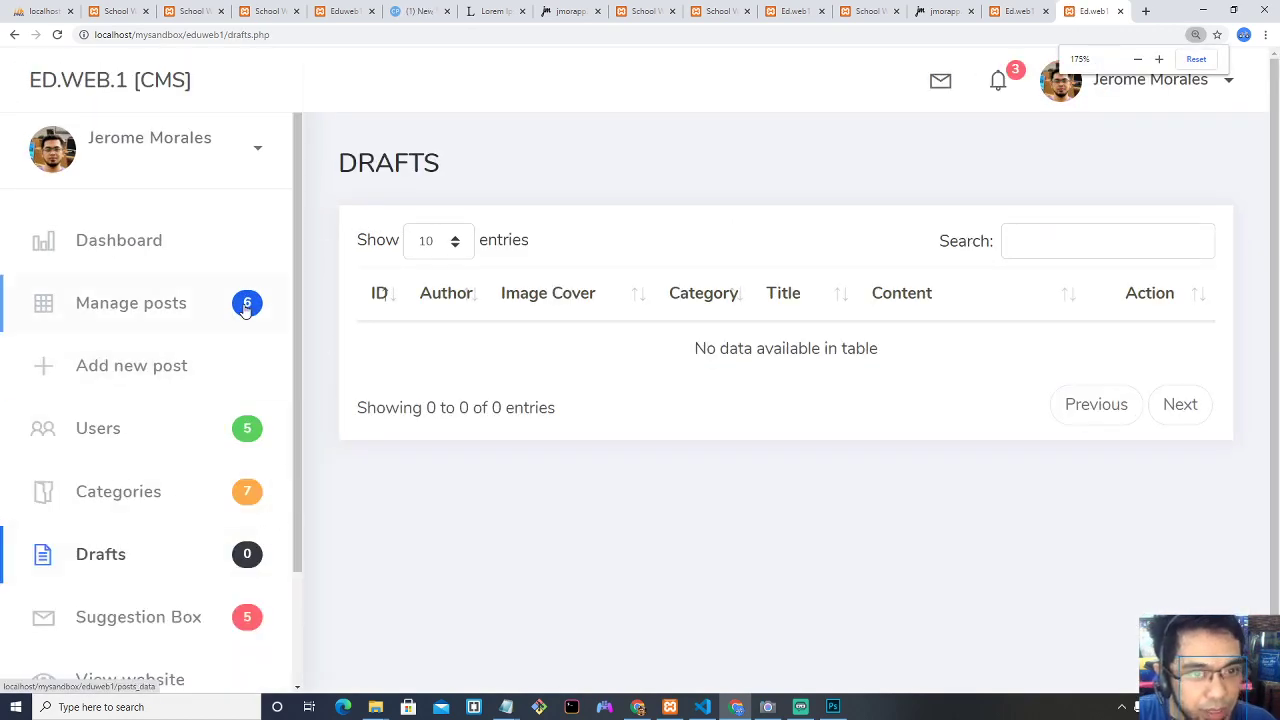
{"action": "key", "text": "ctrl+minus"}
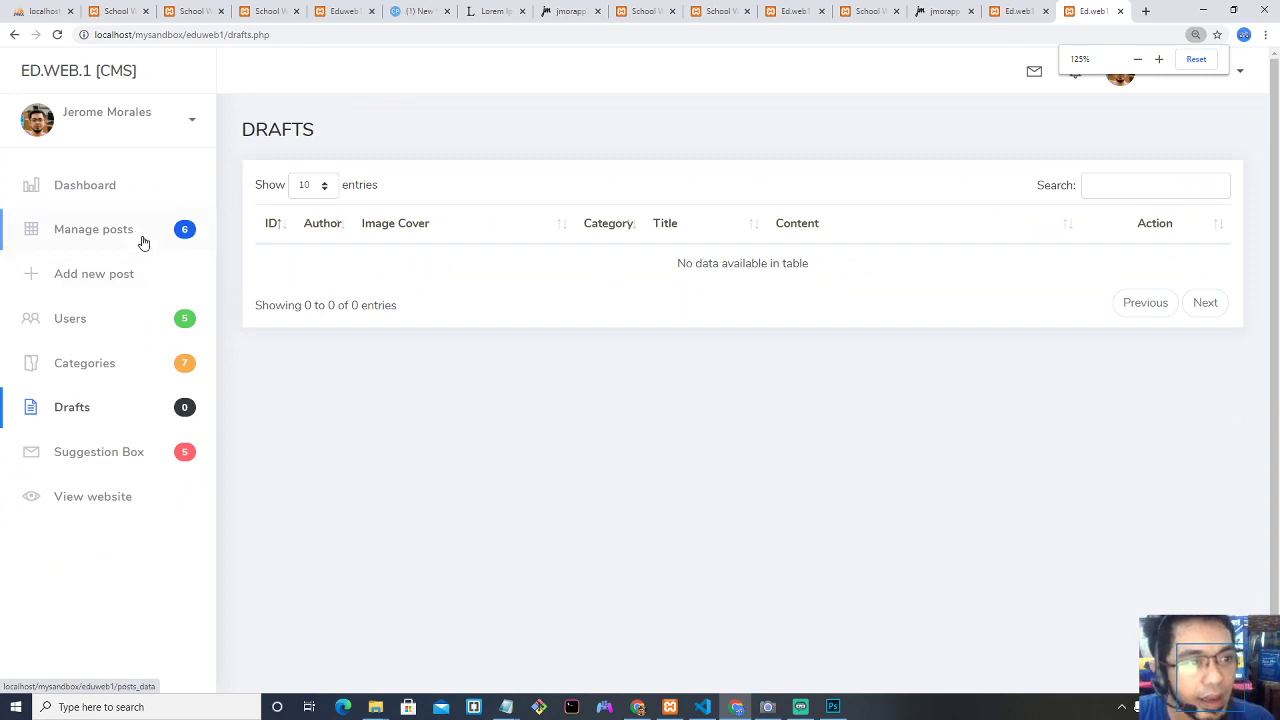
{"action": "left_click", "coordinate": [143, 238]}
Step: Start a SCIENCE post titled MY DRAFT with document-2178656_1920.jpg as its cover image
{"action": "left_click", "coordinate": [287, 190]}
{"action": "left_click", "coordinate": [460, 223]}
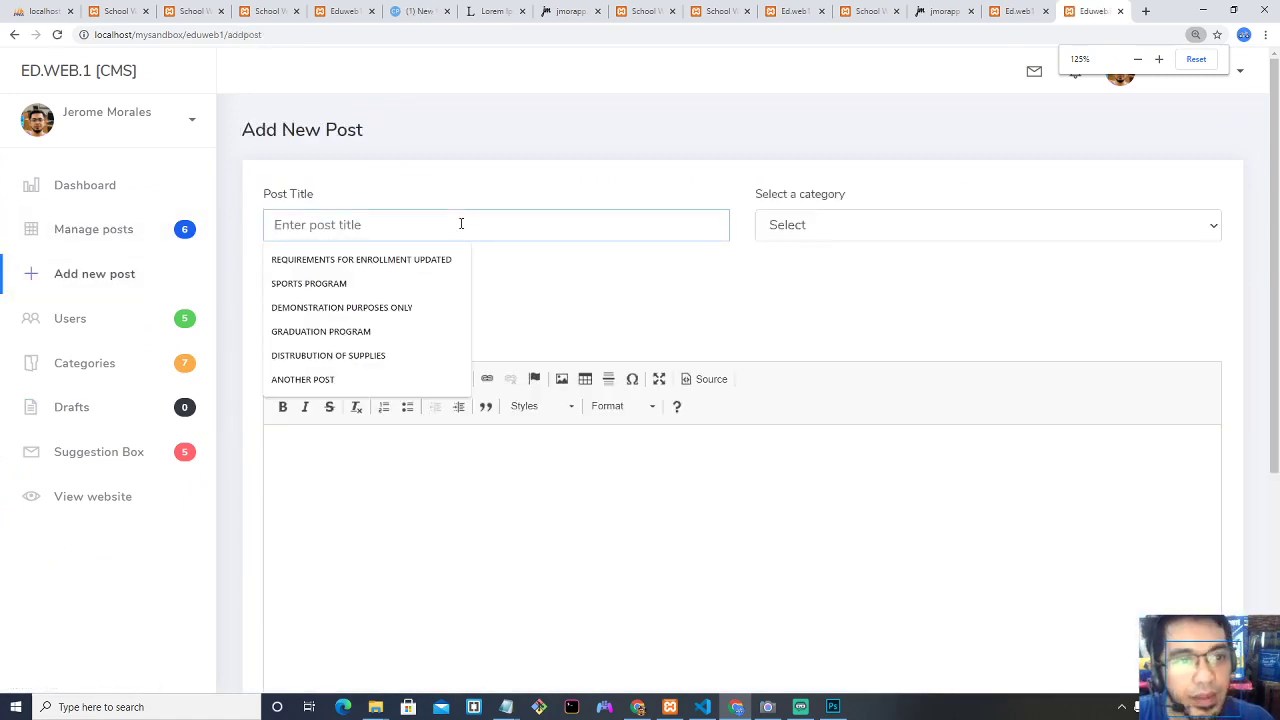
{"action": "left_click", "coordinate": [461, 223]}
{"action": "type", "text": "MY DRAFT"}
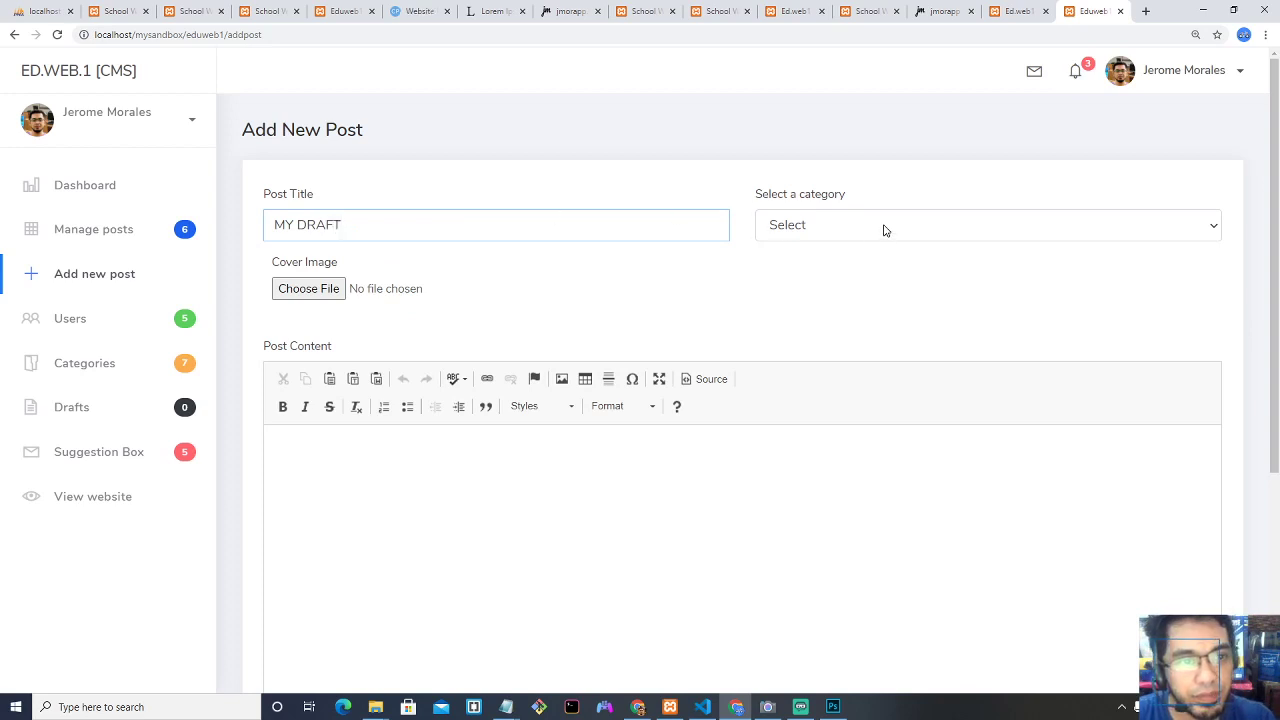
{"action": "left_click", "coordinate": [883, 230]}
{"action": "left_click", "coordinate": [800, 268]}
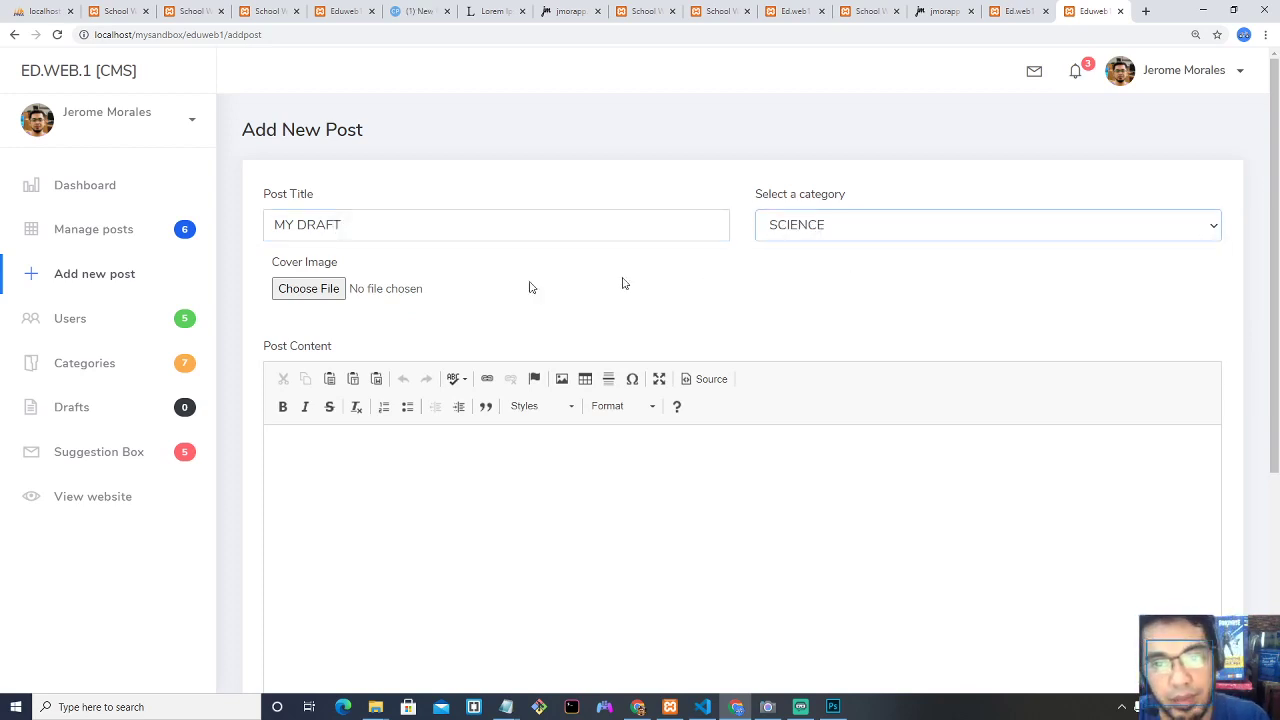
{"action": "left_click", "coordinate": [335, 292]}
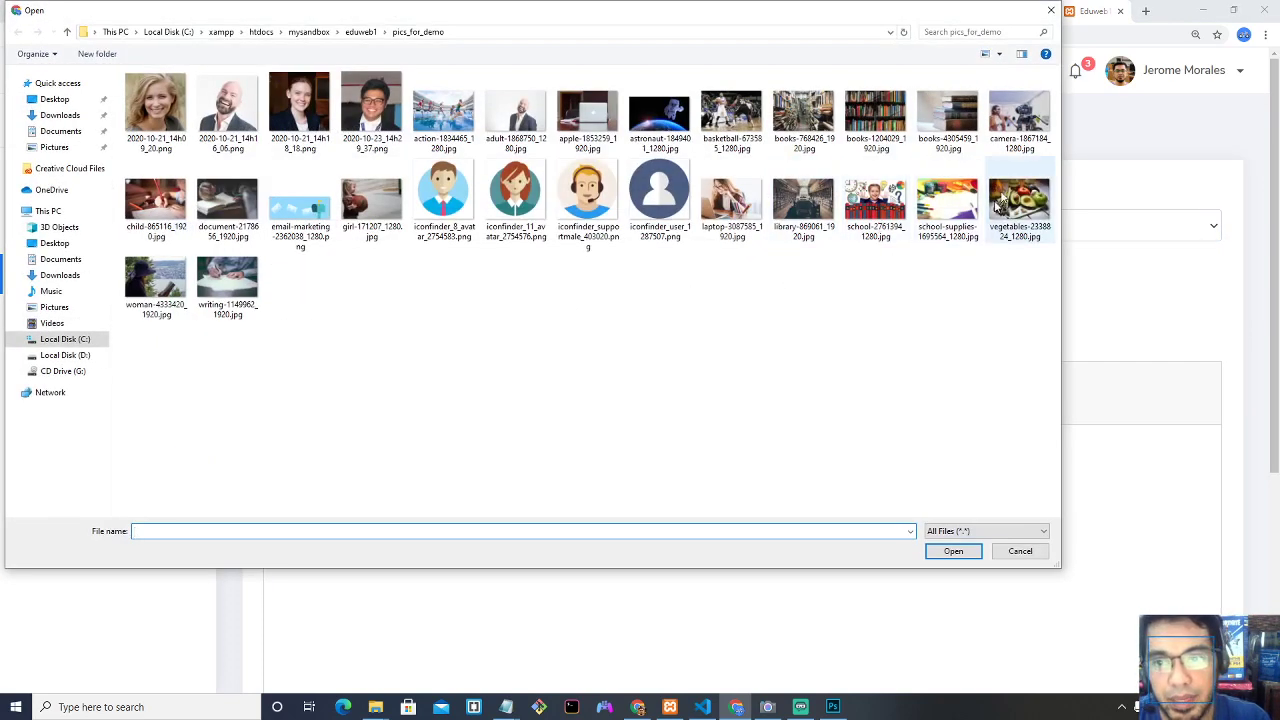
{"action": "left_click", "coordinate": [243, 218]}
{"action": "double_click", "coordinate": [243, 218]}
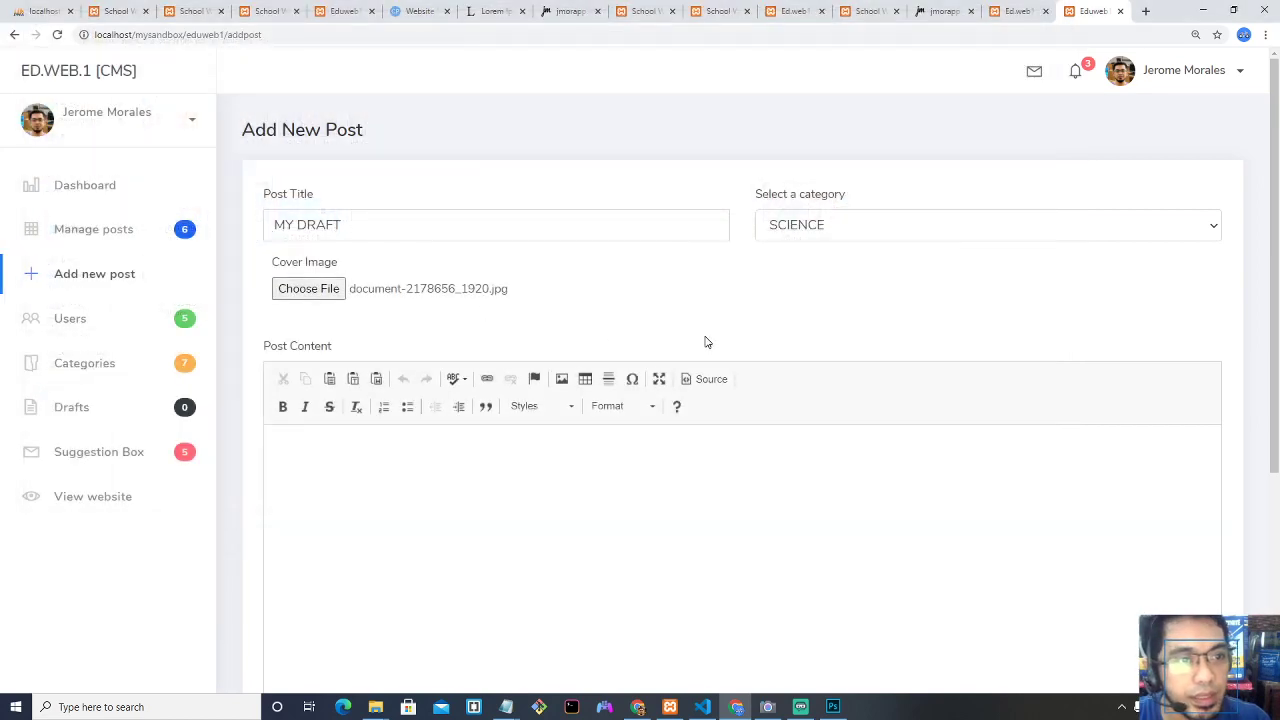
Step: Paste the lorem ipsum text into the content and save the post as a draft
{"action": "left_click", "coordinate": [628, 482]}
{"action": "type", "text": "Lorem ipsum dolor sit amet, consectetur adipiscing elit. Ut sapien dolor, condimentum in semper sed, vehicula eu tellus. Orci varius natoque penatibus et magnis dis parturient montes, nascetur ridiculus mus. Quisque sit amet nisl eu dui pellentesque tempor. Aliquam sed condimentum metus. Sed pellentesque nisl enim, et aliquam massa faucibus id. Donec dictum consequat sem, in vehicula dui dignissim a. Donec aliquam sollicitudin odio, in dignissim ante aliquam at. Fusce porta quam vitae eros lobortis consectetur. Aliquam eleifend nunc est, et maximus tortor gravida et. Donec eu suscipit dolor. Nullam pellentesque malesuada nisi at porta. Nullam luctus cursus malesuada. Nunc sit amet sollicitudin tellus."}
{"action": "scroll", "coordinate": [706, 475], "scroll_direction": "down", "scroll_amount": 2}
{"action": "key", "text": "ctrl+minus"}
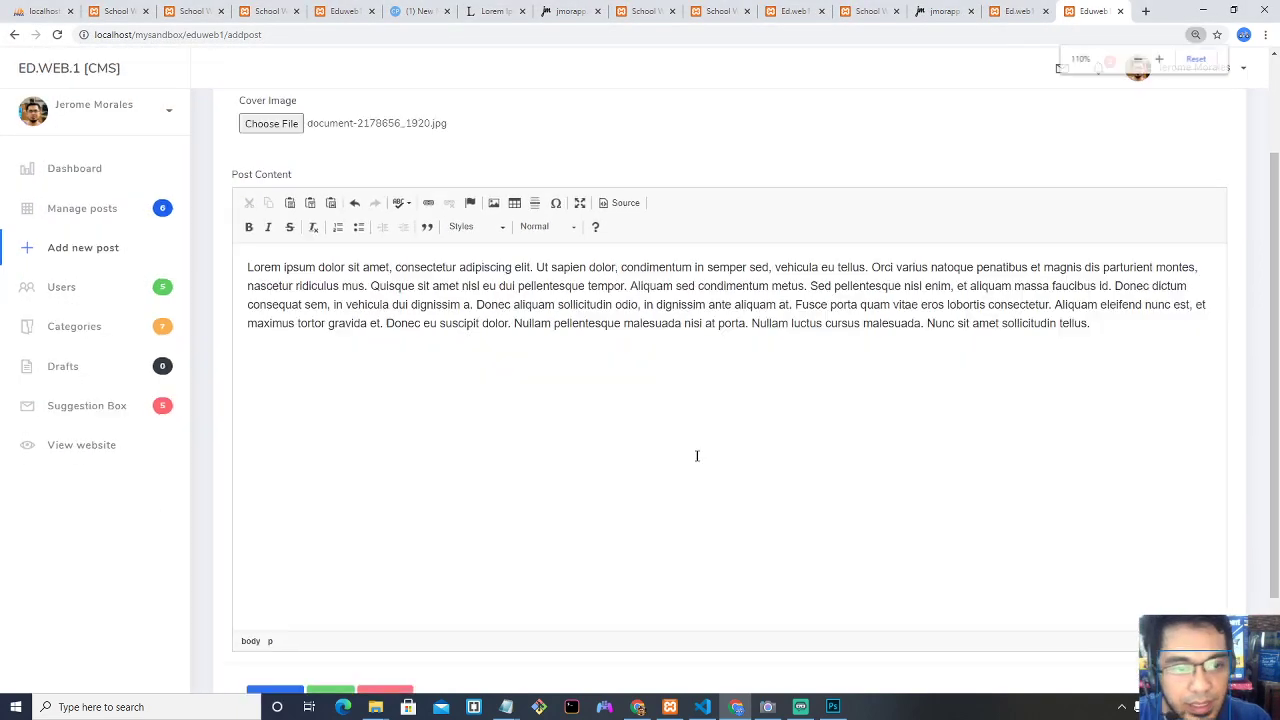
{"action": "scroll", "coordinate": [697, 451], "scroll_direction": "down", "scroll_amount": 2}
{"action": "left_click", "coordinate": [331, 580]}
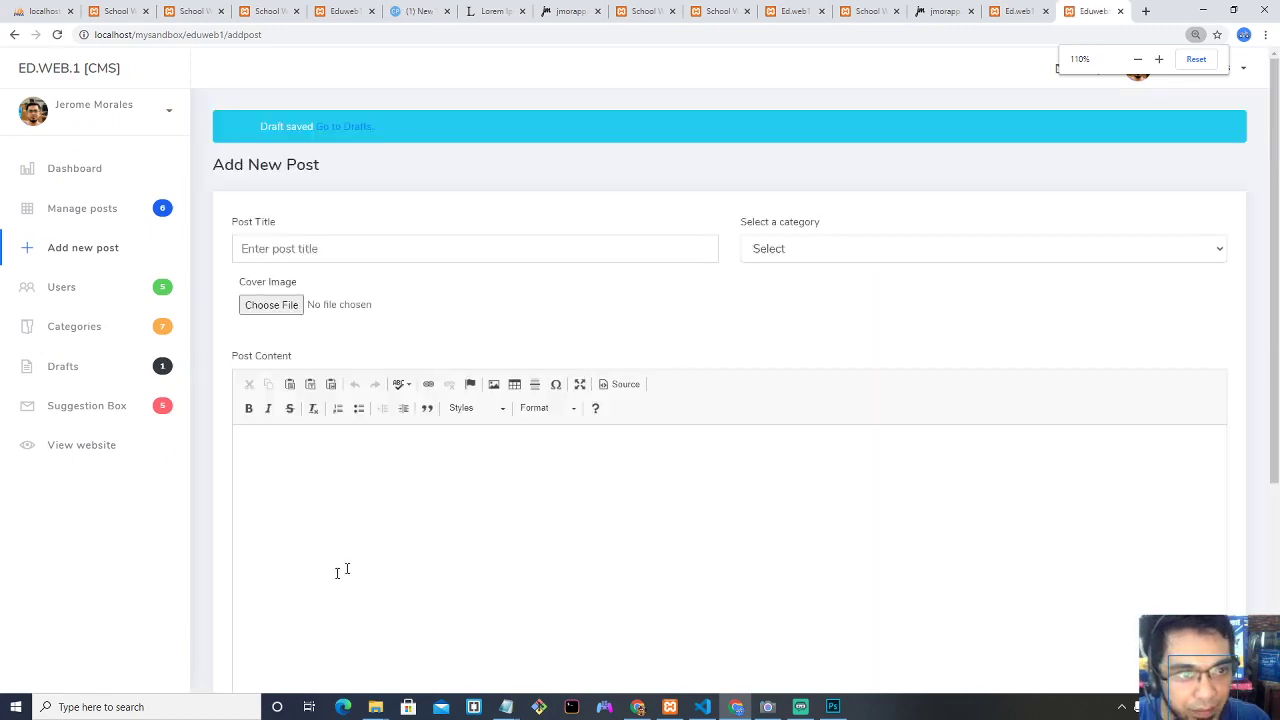
Step: Confirm MY DRAFT (#14) is listed under Drafts, then return to all posts
{"action": "key", "text": "ctrl+plus"}
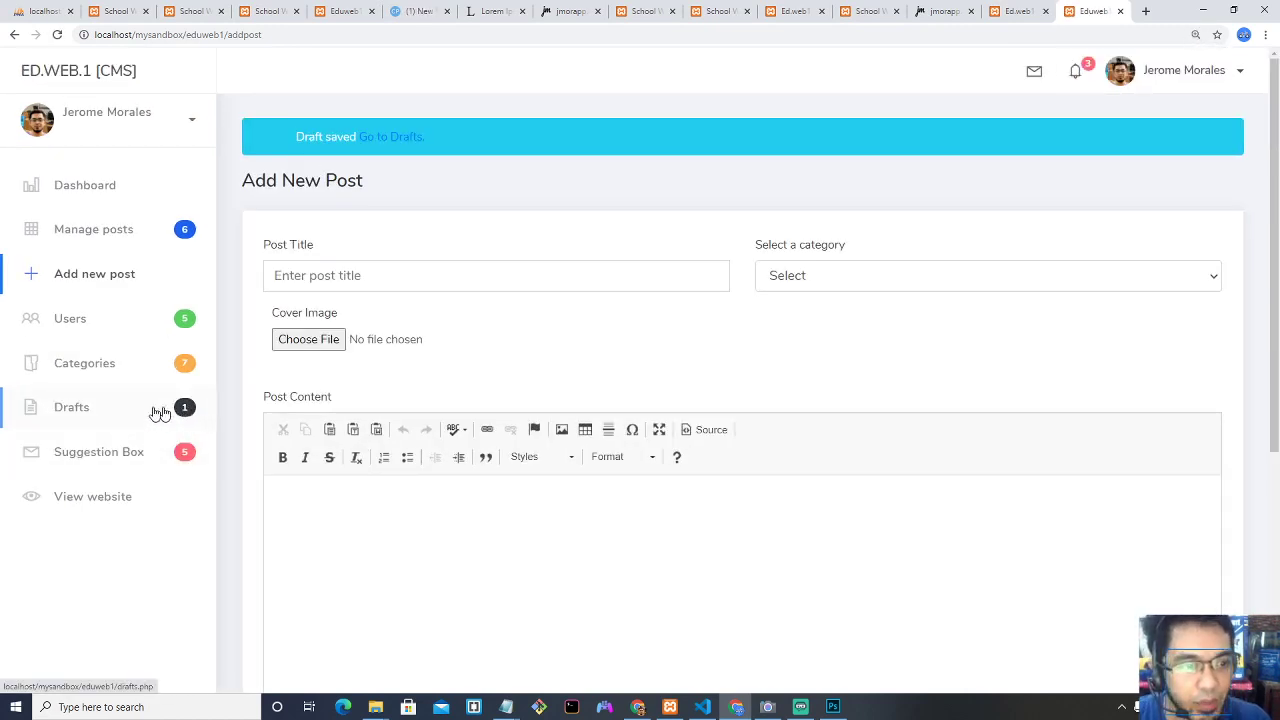
{"action": "left_click", "coordinate": [148, 412]}
{"action": "key", "text": "ctrl+minus"}
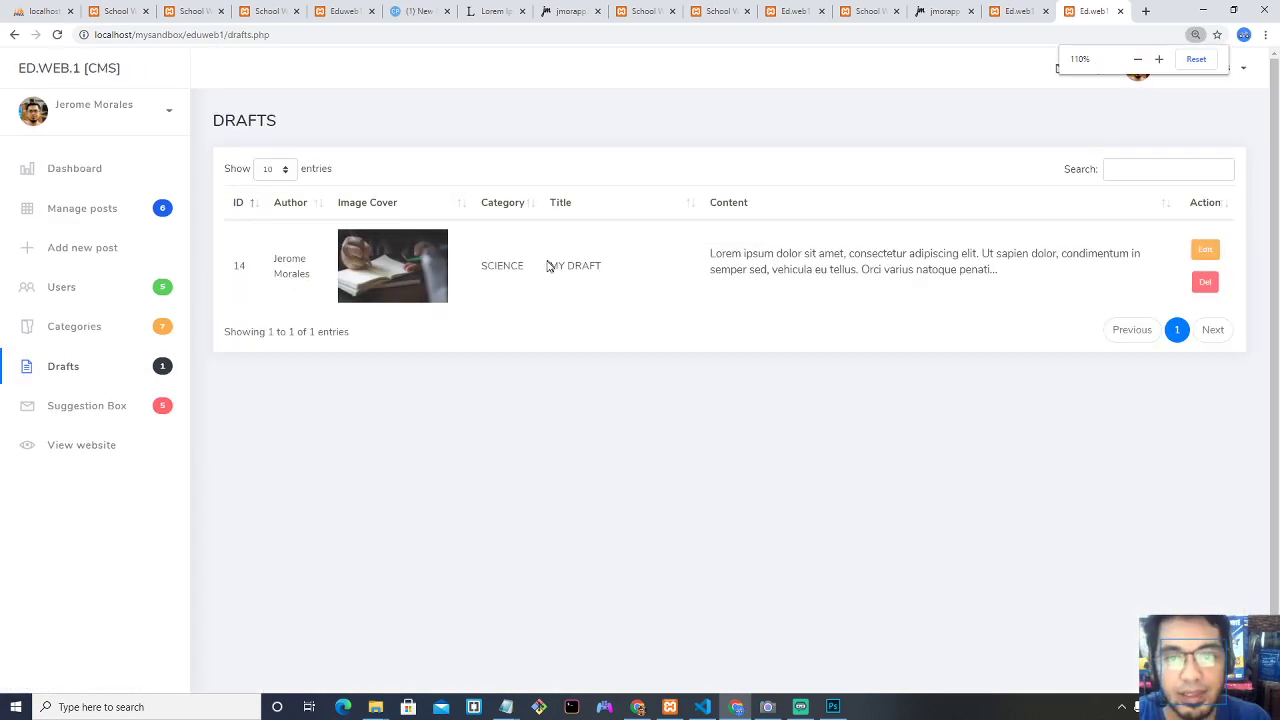
{"action": "scroll", "coordinate": [803, 271], "scroll_direction": "down", "scroll_amount": 1}
{"action": "key", "text": "ctrl+minus"}
{"action": "key", "text": "ctrl+minus"}
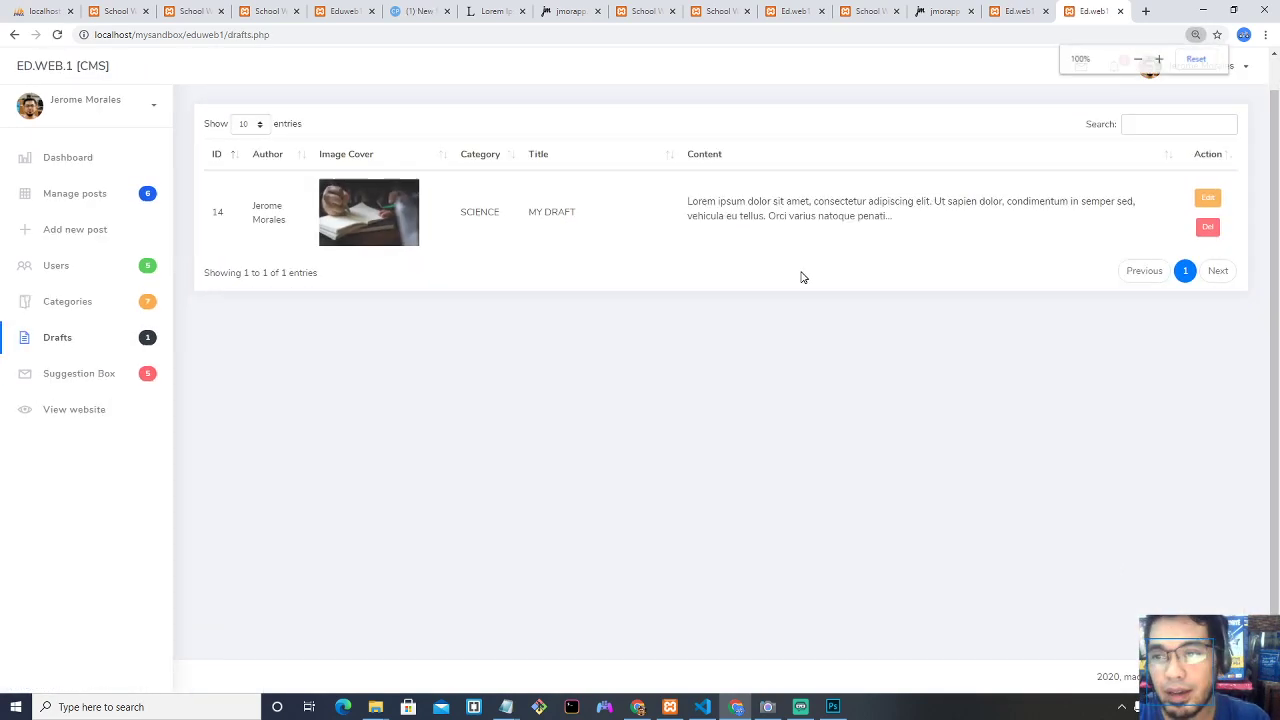
{"action": "key", "text": "ctrl+plus"}
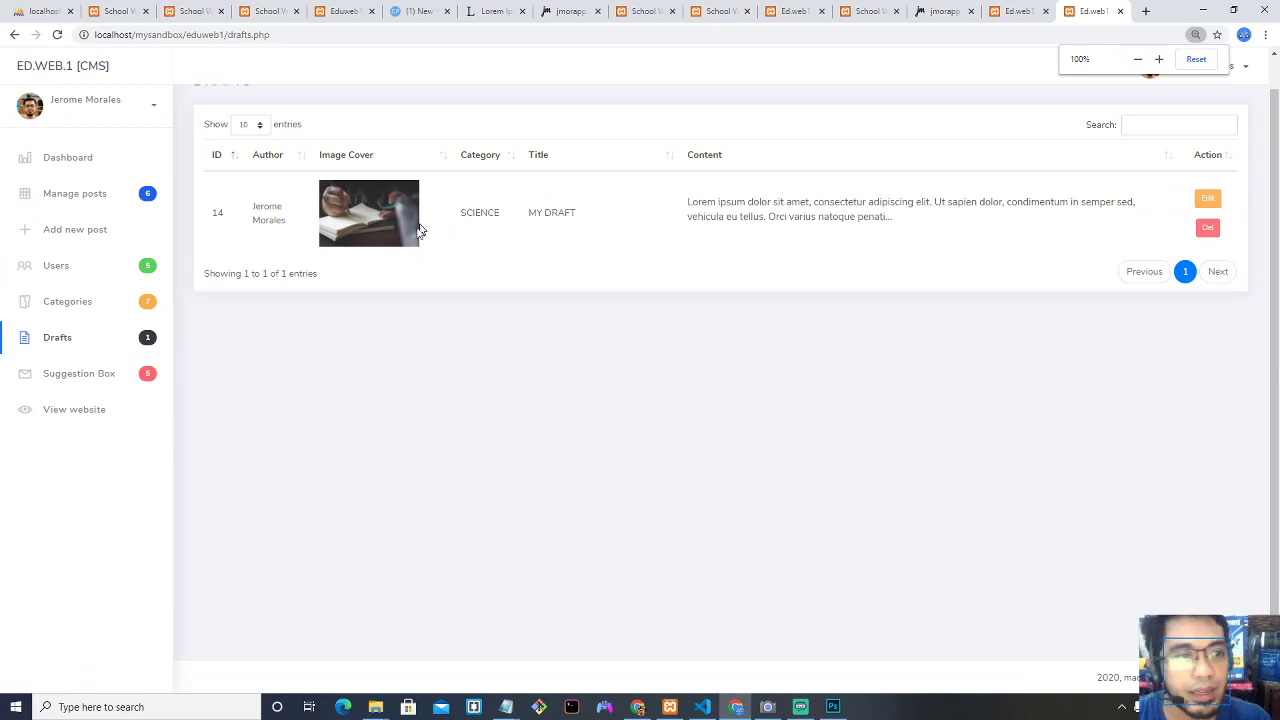
{"action": "left_click", "coordinate": [110, 203]}
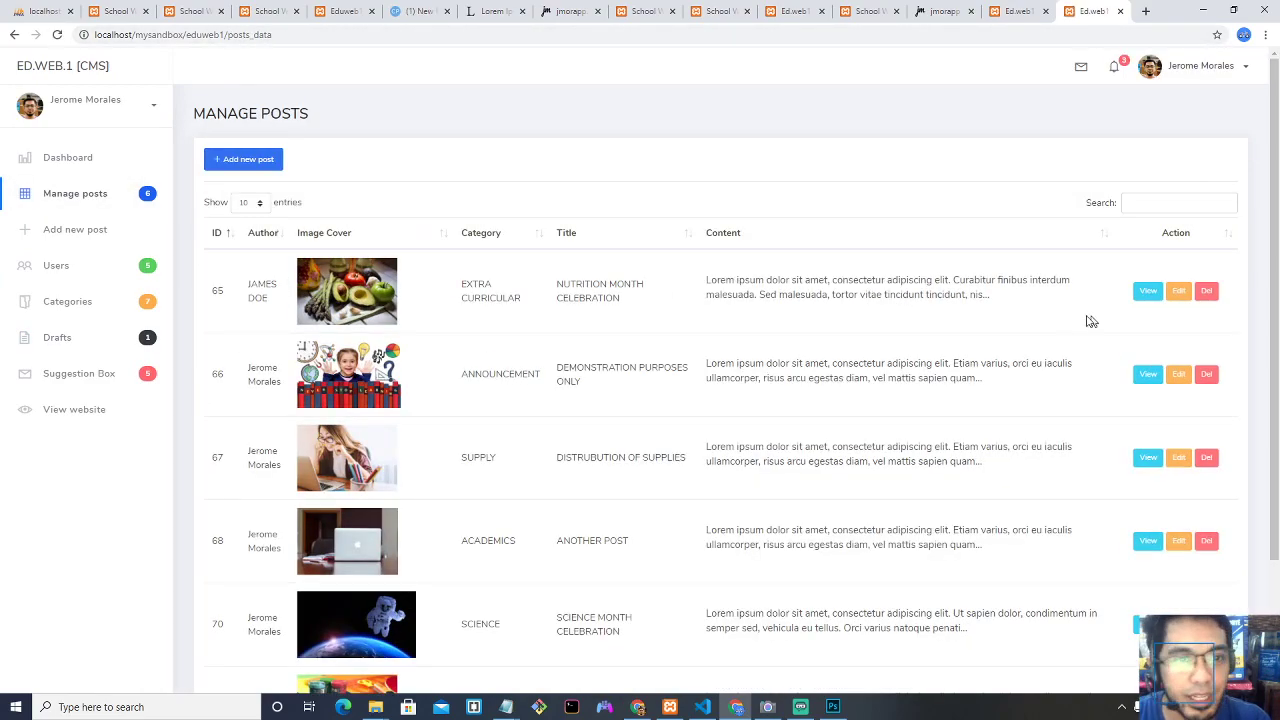
Step: View the NUTRITION MONTH CELEBRATION post on the school website
{"action": "left_click", "coordinate": [1143, 289]}
{"action": "scroll", "coordinate": [702, 310], "scroll_direction": "down", "scroll_amount": 3}
{"action": "scroll", "coordinate": [702, 308], "scroll_direction": "down", "scroll_amount": 2}
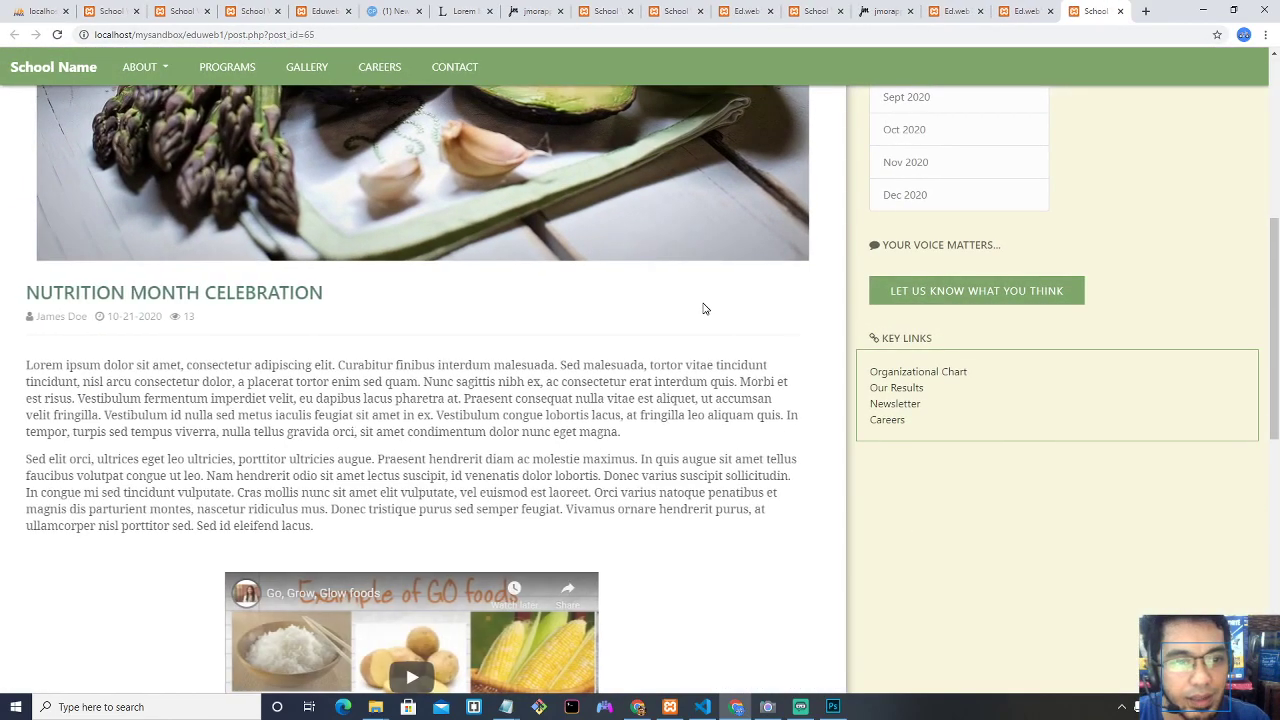
{"action": "key", "text": "ctrl+minus"}
{"action": "key", "text": "ctrl+minus"}
{"action": "scroll", "coordinate": [702, 306], "scroll_direction": "down", "scroll_amount": 1}
{"action": "scroll", "coordinate": [690, 305], "scroll_direction": "up", "scroll_amount": 2}
{"action": "scroll", "coordinate": [333, 177], "scroll_direction": "up", "scroll_amount": 5}
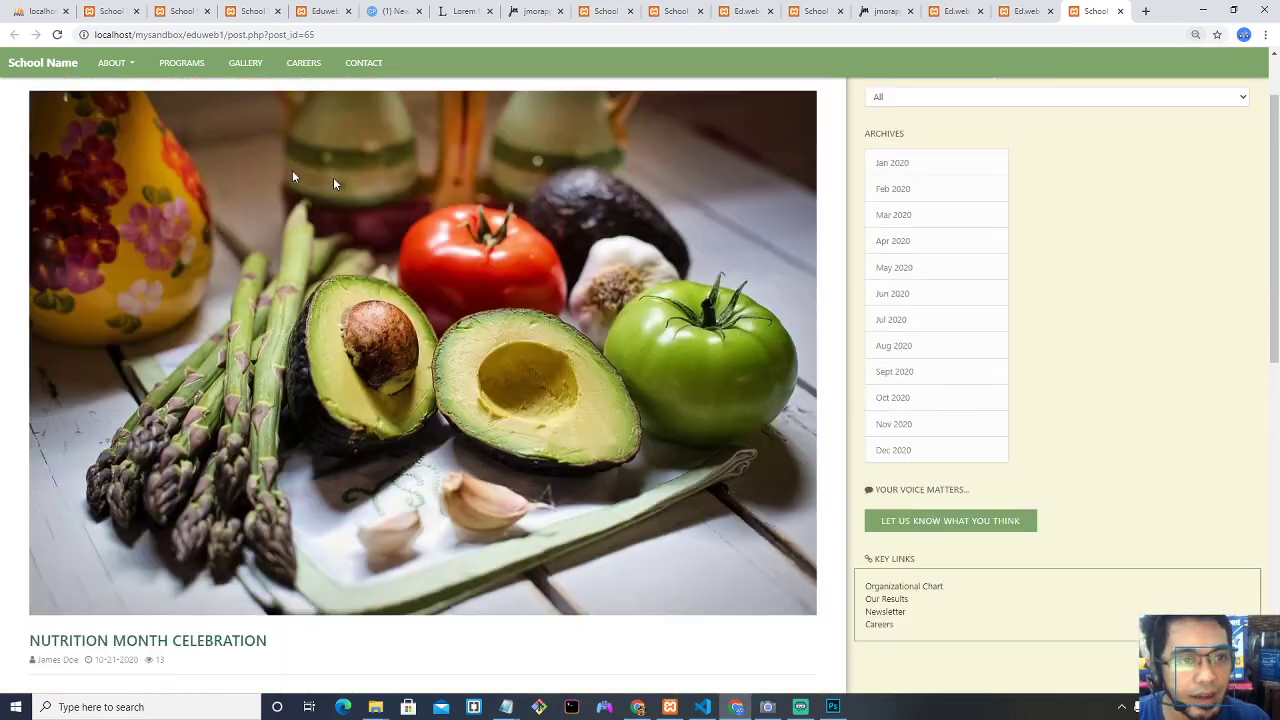
Step: Go to the site home page and scroll to REQUIREMENTS FOR ENROLLMENT under News and Update
{"action": "left_click", "coordinate": [57, 130]}
{"action": "scroll", "coordinate": [577, 301], "scroll_direction": "down", "scroll_amount": 2}
{"action": "scroll", "coordinate": [577, 301], "scroll_direction": "down", "scroll_amount": 2}
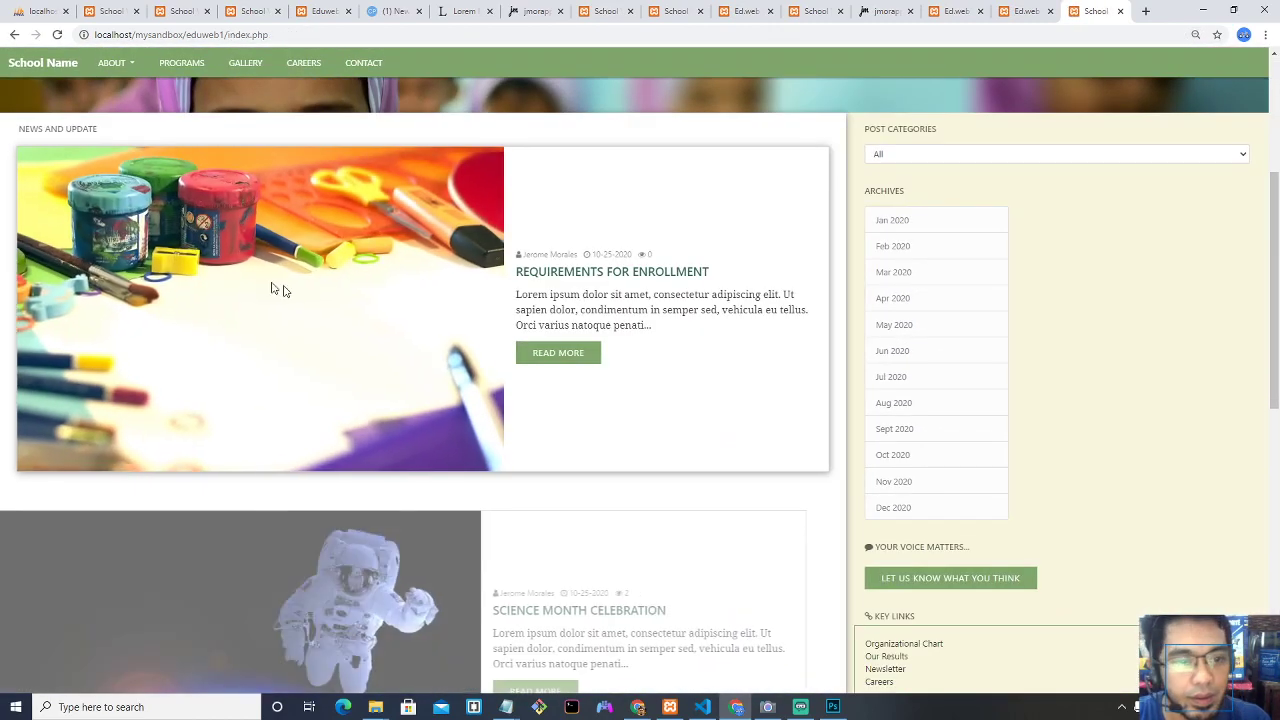
{"action": "scroll", "coordinate": [600, 317], "scroll_direction": "down", "scroll_amount": 2}
{"action": "scroll", "coordinate": [600, 313], "scroll_direction": "up", "scroll_amount": 2}
{"action": "scroll", "coordinate": [600, 313], "scroll_direction": "down", "scroll_amount": 8}
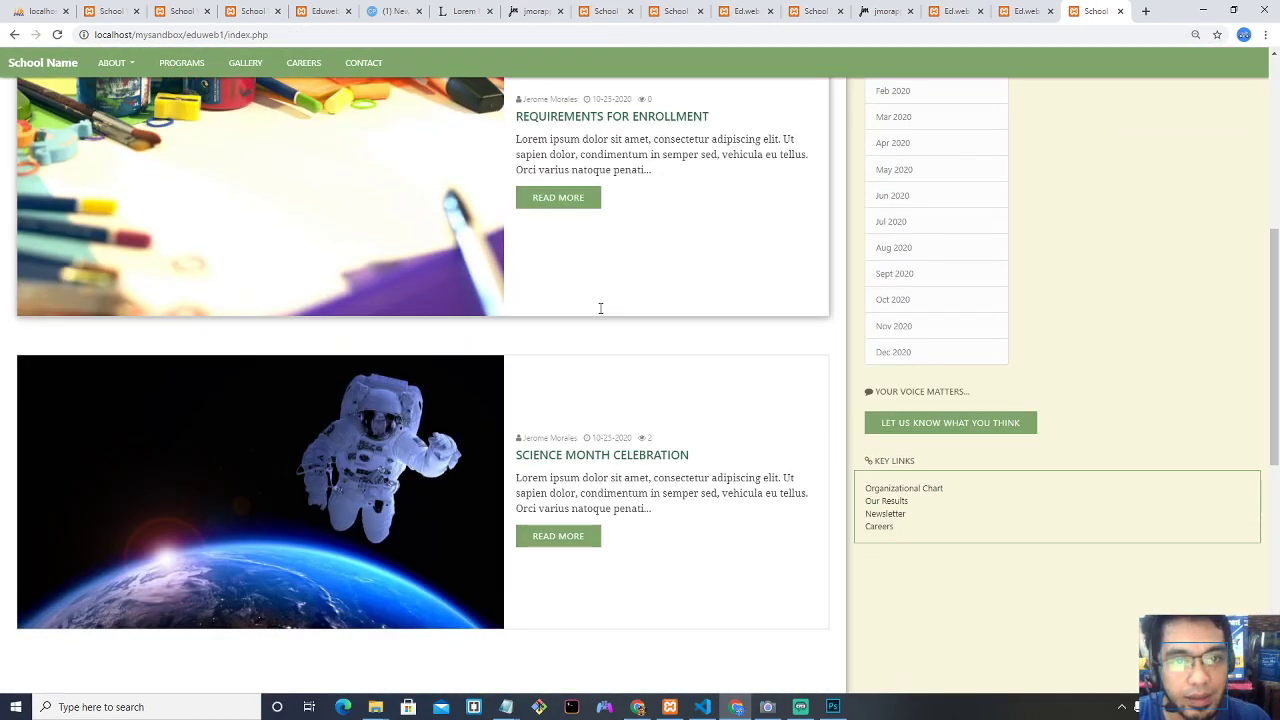
Step: Back in the CMS Drafts list, edit MY DRAFT and submit it as a live post
{"action": "scroll", "coordinate": [600, 310], "scroll_direction": "up", "scroll_amount": 6}
{"action": "scroll", "coordinate": [600, 310], "scroll_direction": "up", "scroll_amount": 5}
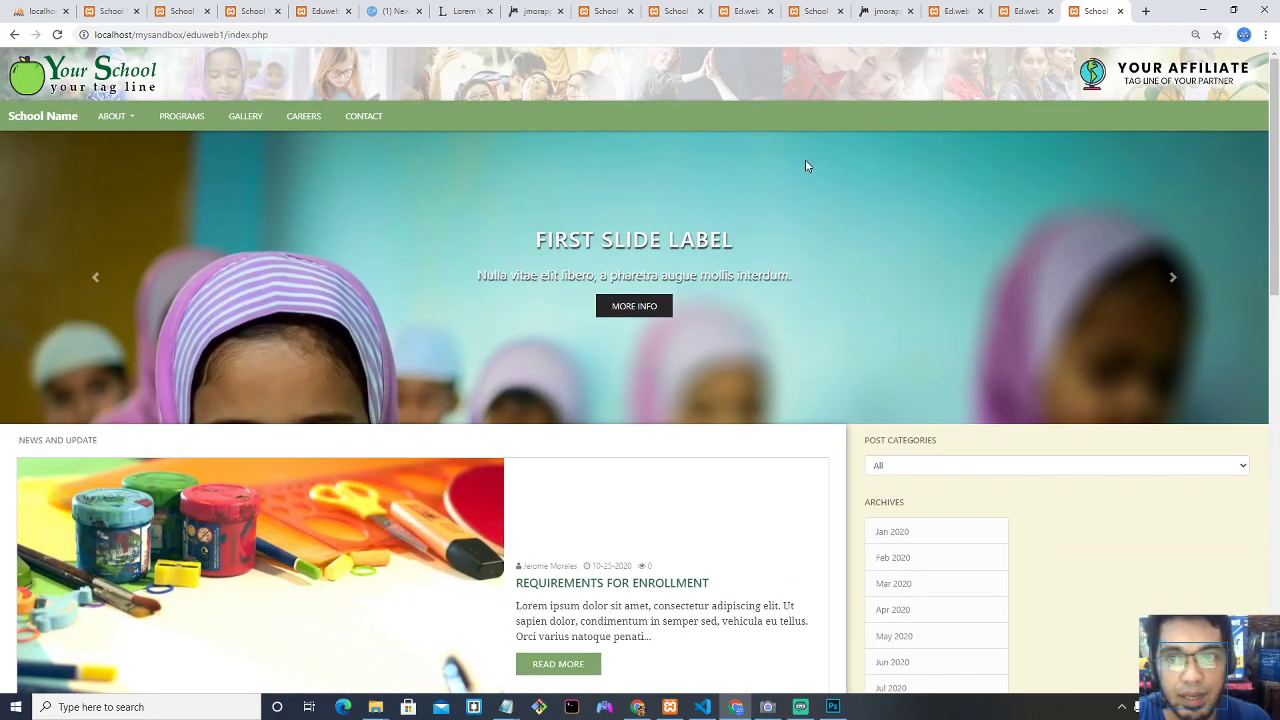
{"action": "left_click", "coordinate": [1020, 11]}
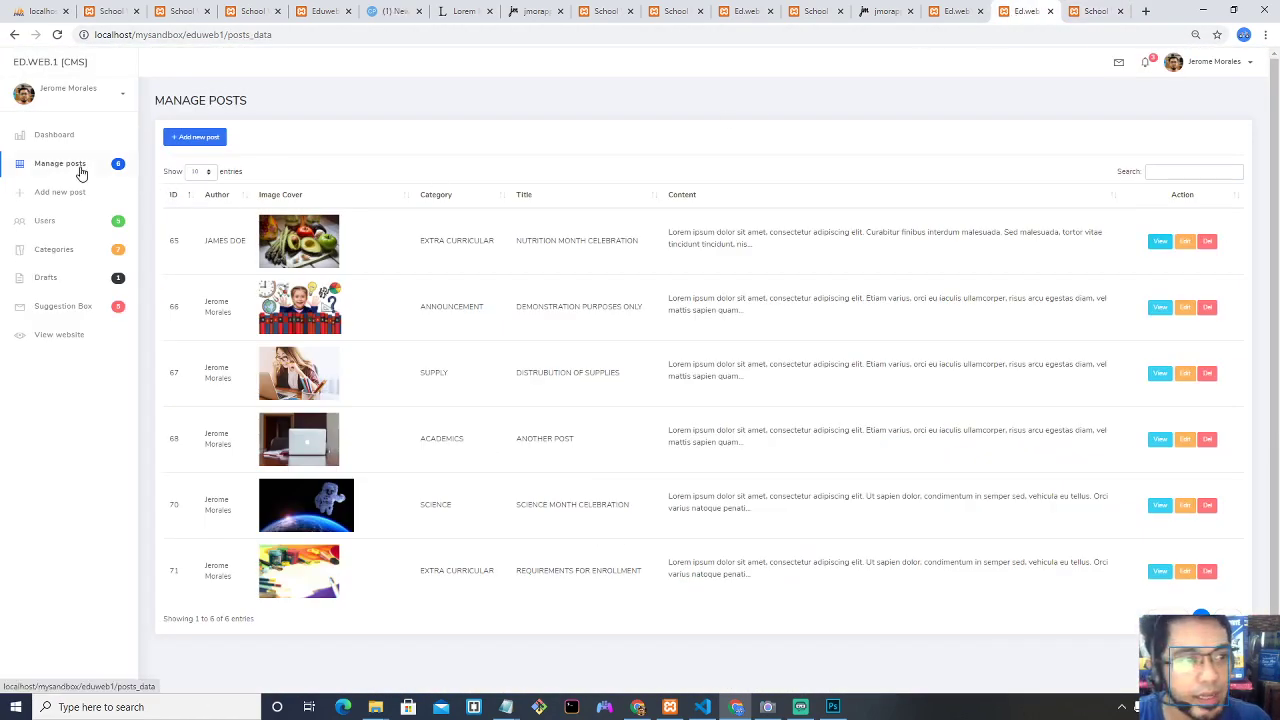
{"action": "left_click", "coordinate": [72, 286]}
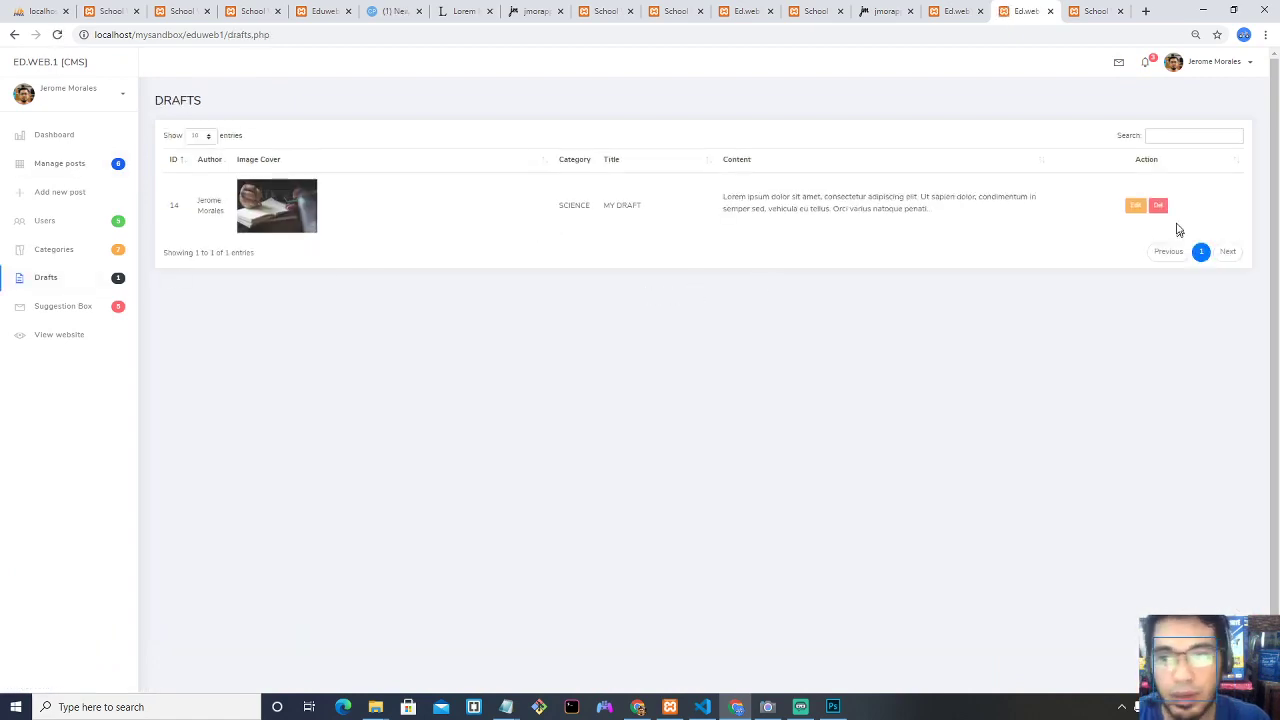
{"action": "left_click", "coordinate": [1134, 205]}
{"action": "scroll", "coordinate": [580, 434], "scroll_direction": "down", "scroll_amount": 2}
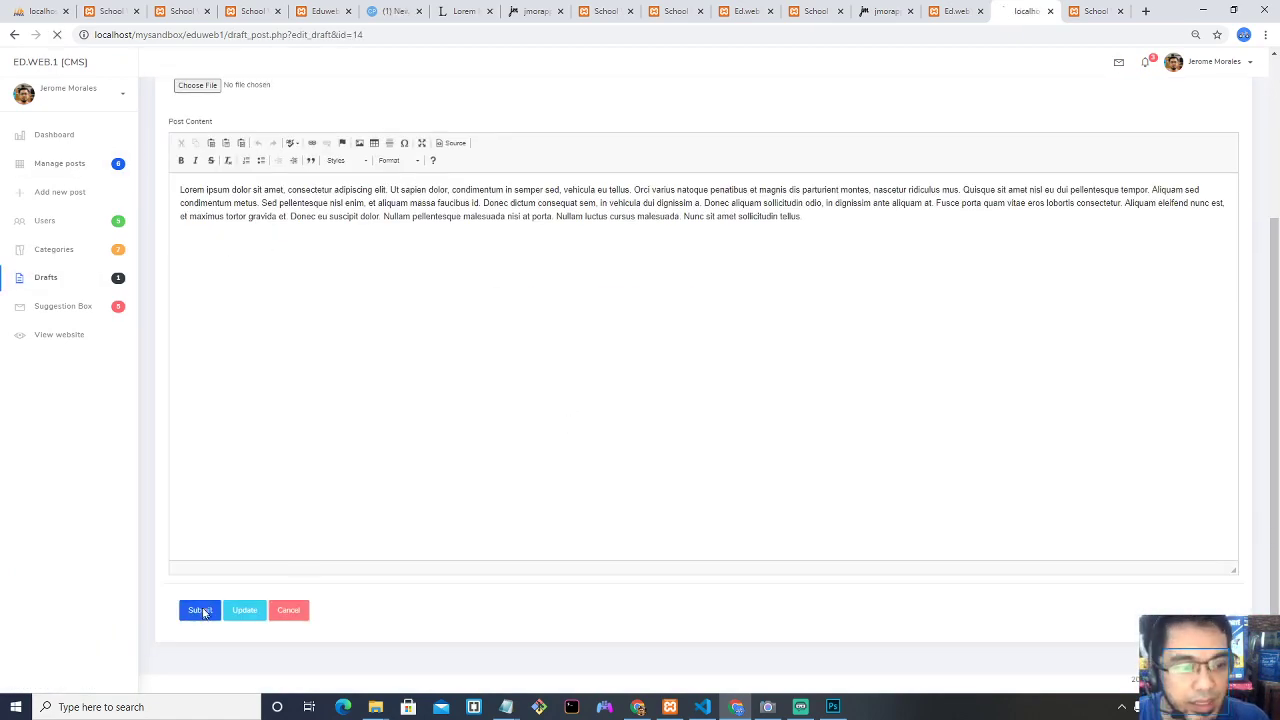
{"action": "left_click", "coordinate": [207, 609]}
Step: View MY DRAFT leading the site's news feed, then return to the CMS edit page
{"action": "left_click", "coordinate": [343, 108]}
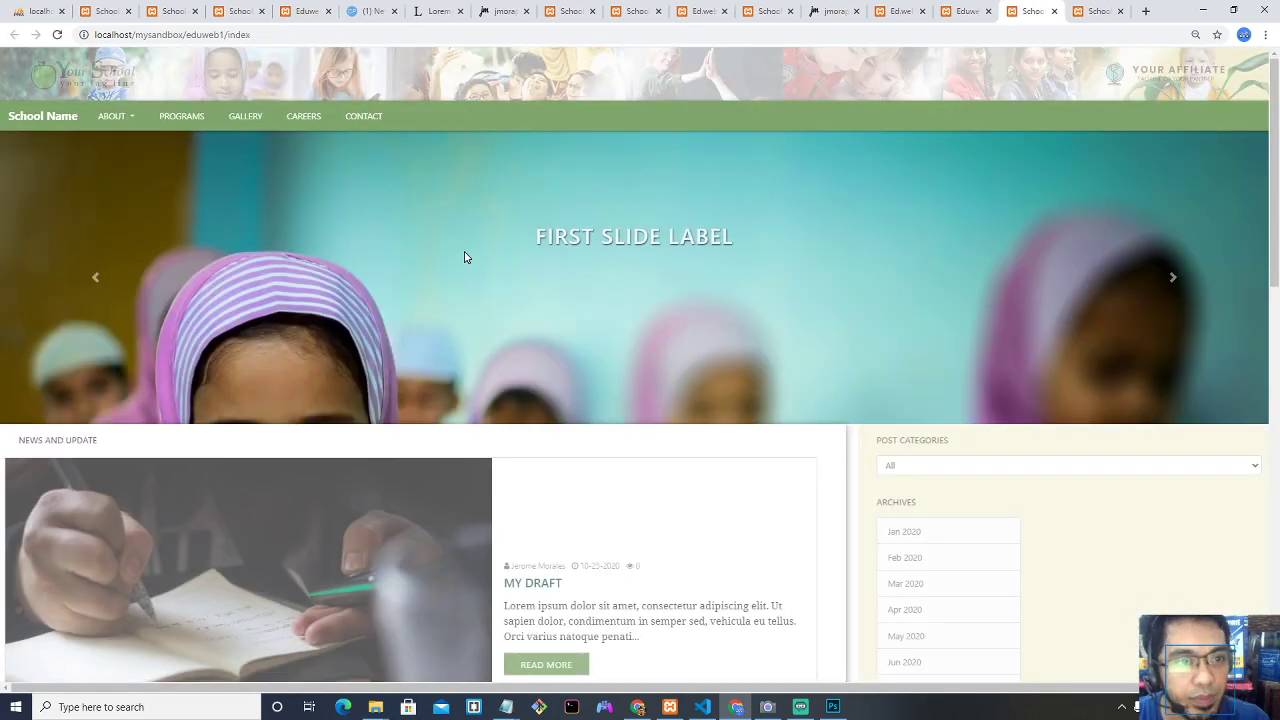
{"action": "scroll", "coordinate": [466, 254], "scroll_direction": "down", "scroll_amount": 3}
{"action": "left_click_drag", "start_coordinate": [524, 427], "coordinate": [597, 429]}
{"action": "key", "text": "ctrl+plus"}
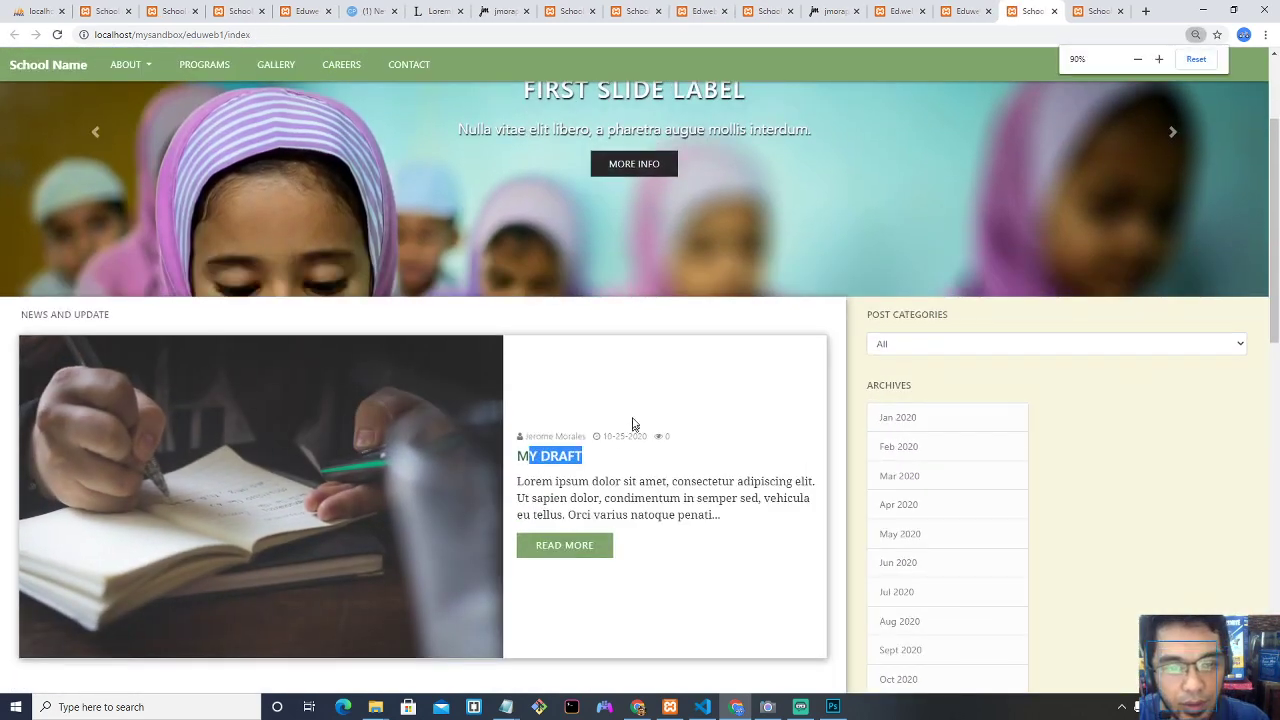
{"action": "key", "text": "ctrl+plus"}
{"action": "left_click_drag", "start_coordinate": [560, 503], "coordinate": [566, 503]}
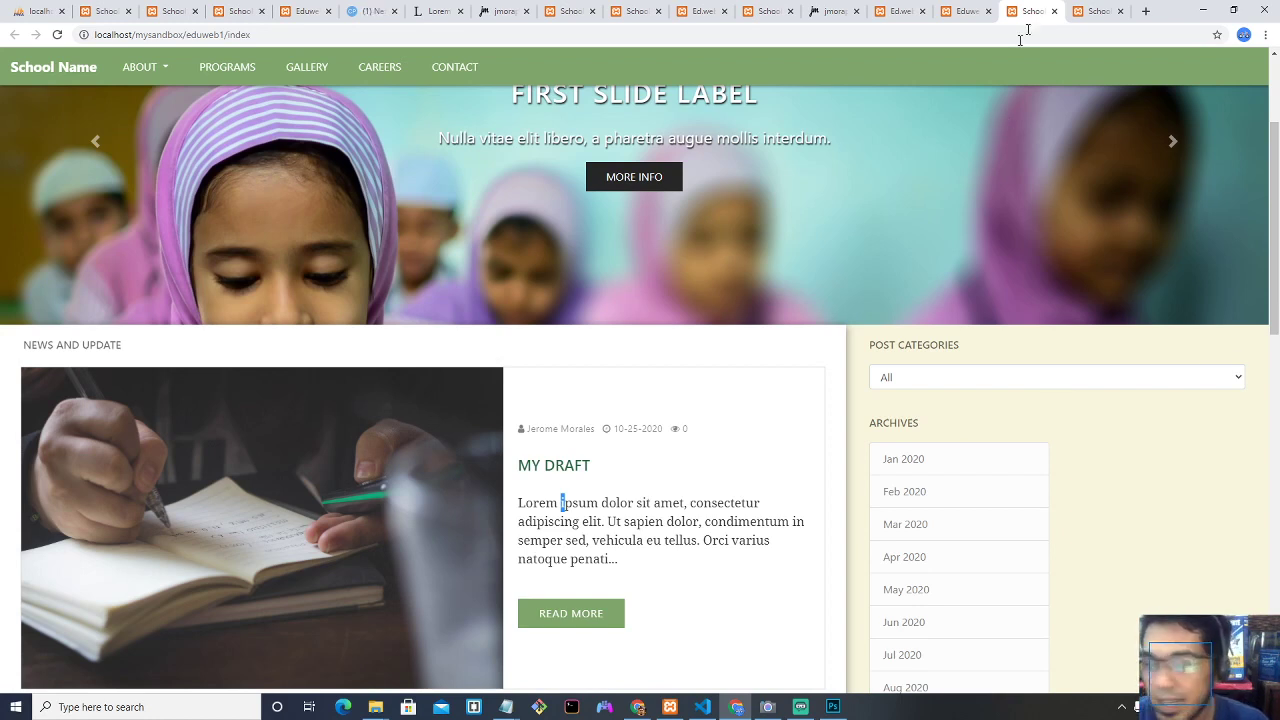
{"action": "left_click", "coordinate": [966, 11]}
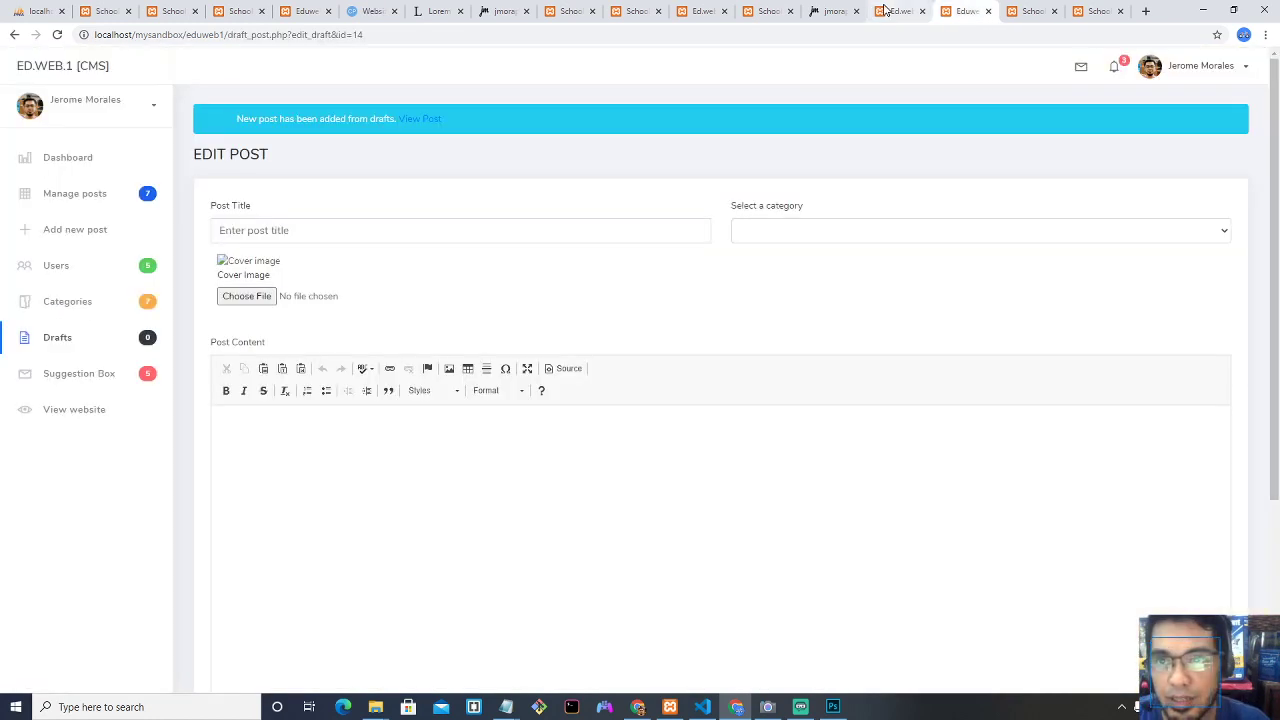
Step: Open the posts list and try searching for 'ca' and 'jan'
{"action": "left_click", "coordinate": [97, 210]}
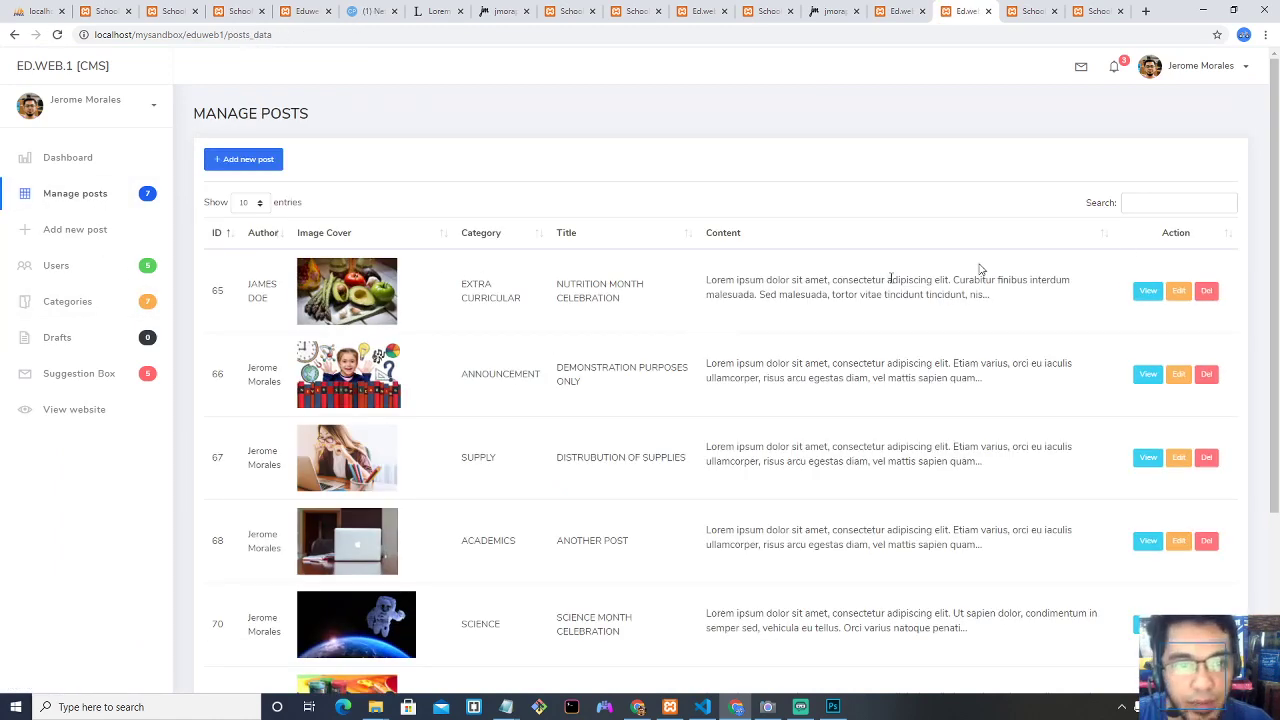
{"action": "scroll", "coordinate": [757, 400], "scroll_direction": "down", "scroll_amount": 3}
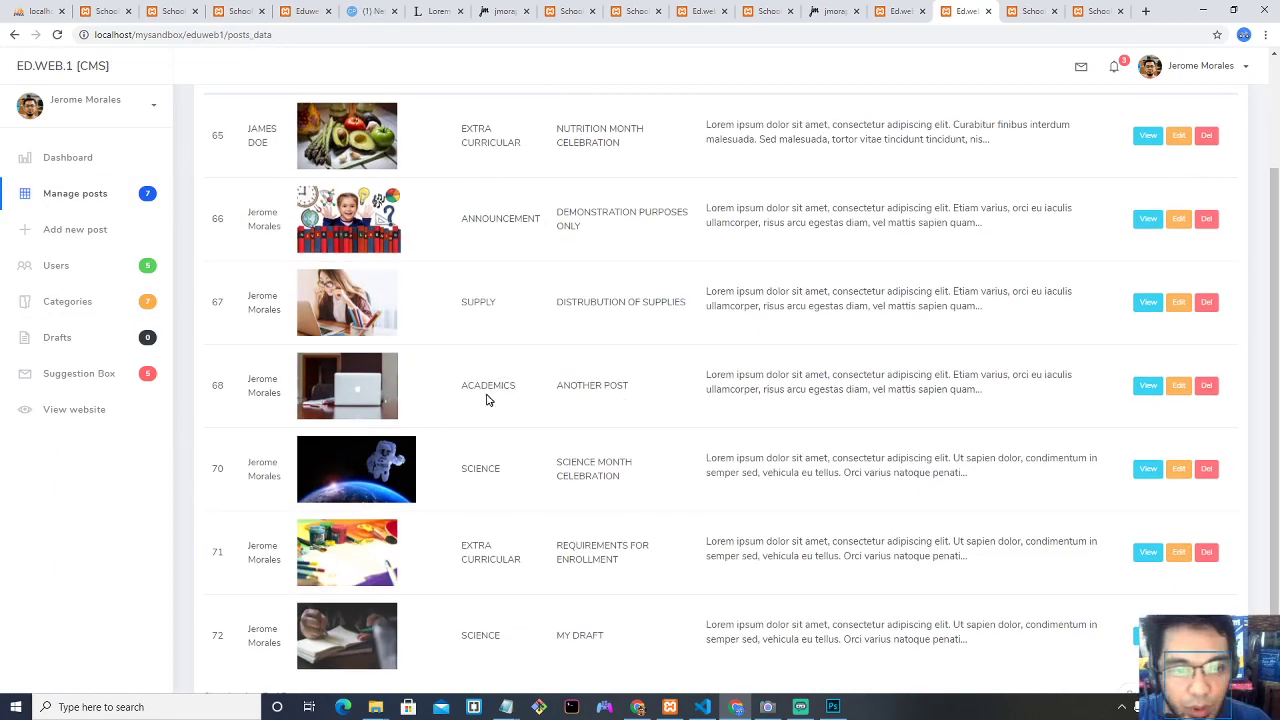
{"action": "scroll", "coordinate": [487, 399], "scroll_direction": "up", "scroll_amount": 3}
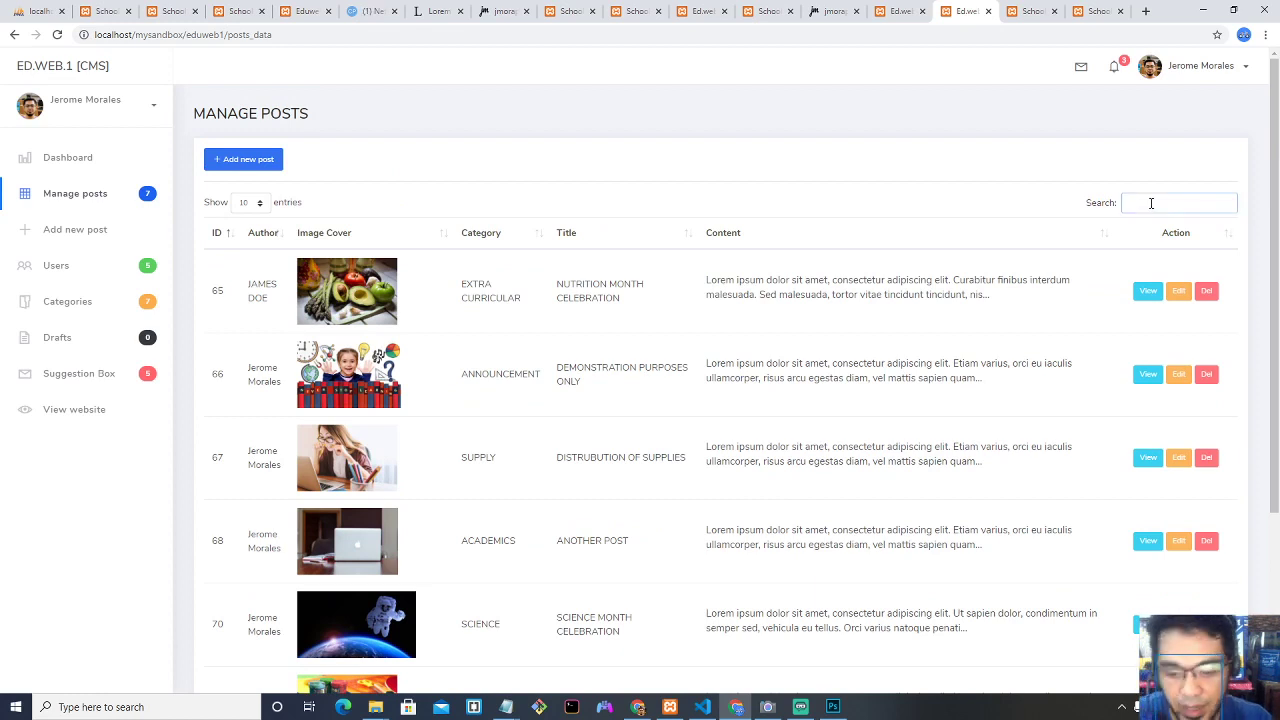
{"action": "key", "text": "BackSpace"}
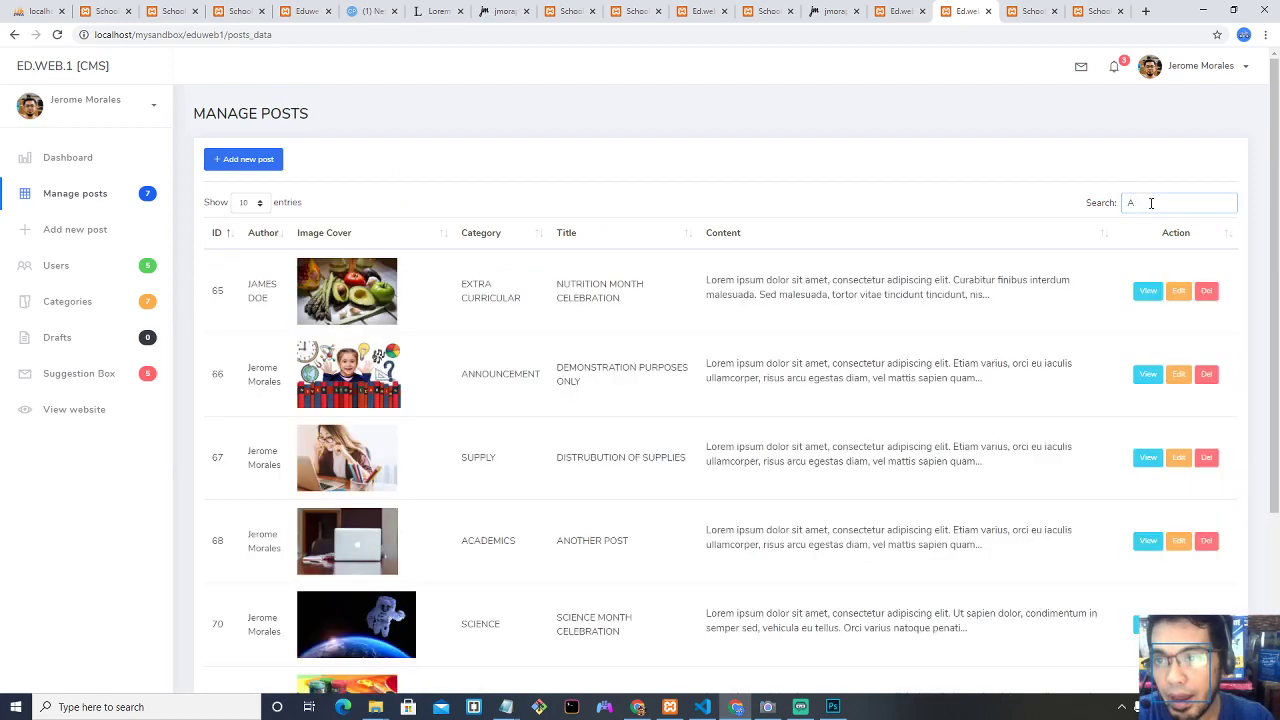
{"action": "type", "text": "ca"}
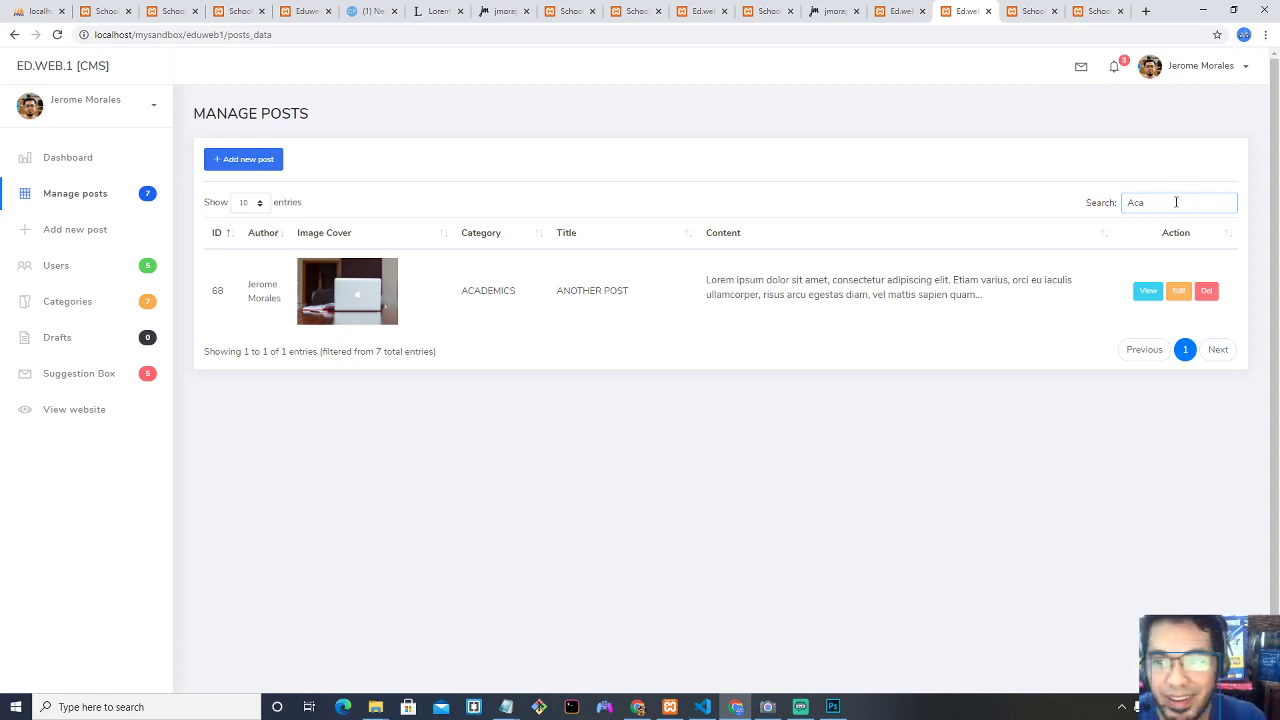
{"action": "key", "text": "BackSpace"}
{"action": "key", "text": "BackSpace"}
{"action": "key", "text": "BackSpace"}
{"action": "type", "text": "ja"}
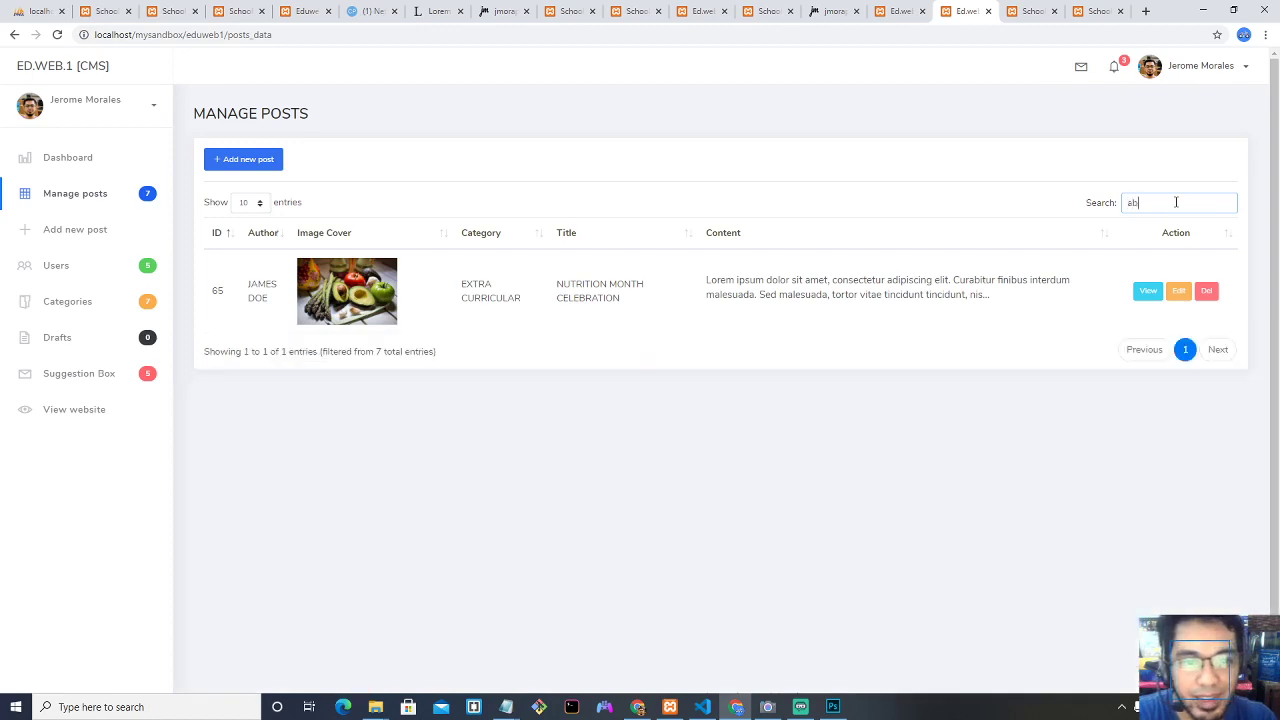
{"action": "type", "text": "n"}
Step: Filter posts by 'ann' and then 'nu', then clear the search to show all seven
{"action": "key", "text": "BackSpace"}
{"action": "key", "text": "BackSpace"}
{"action": "key", "text": "BackSpace"}
{"action": "type", "text": "ann"}
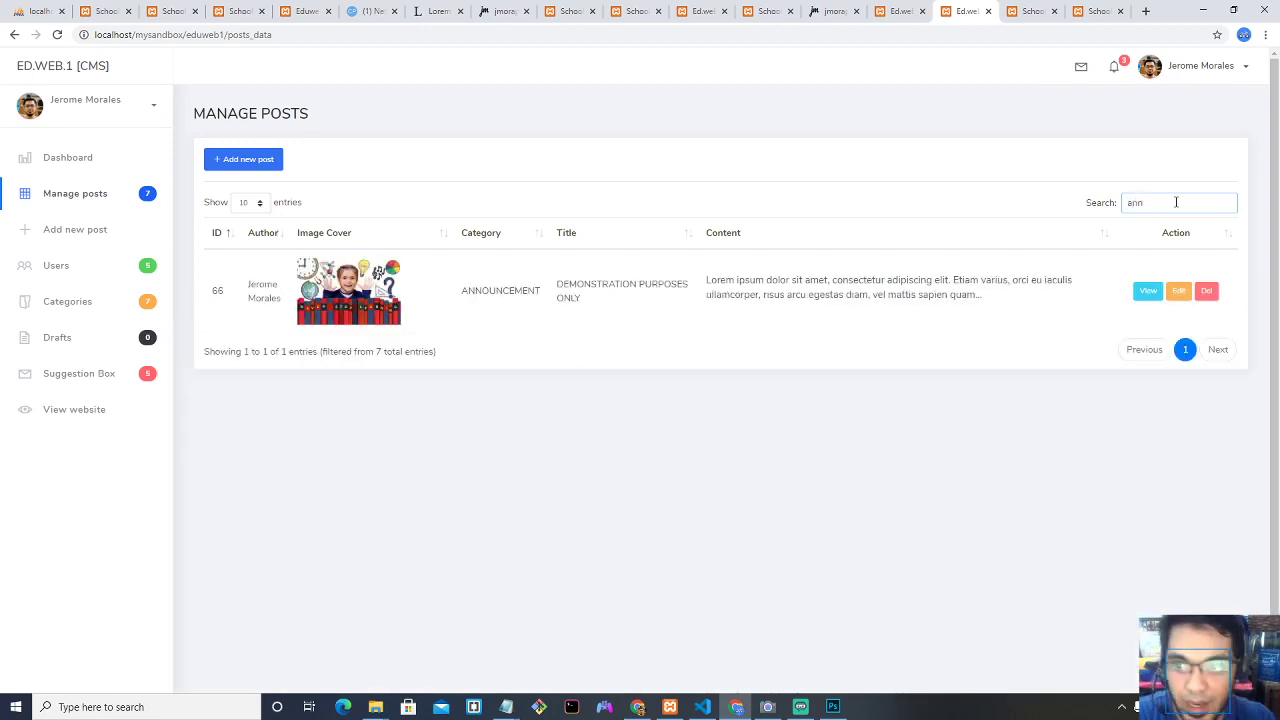
{"action": "key", "text": "BackSpace"}
{"action": "key", "text": "BackSpace"}
{"action": "key", "text": "BackSpace"}
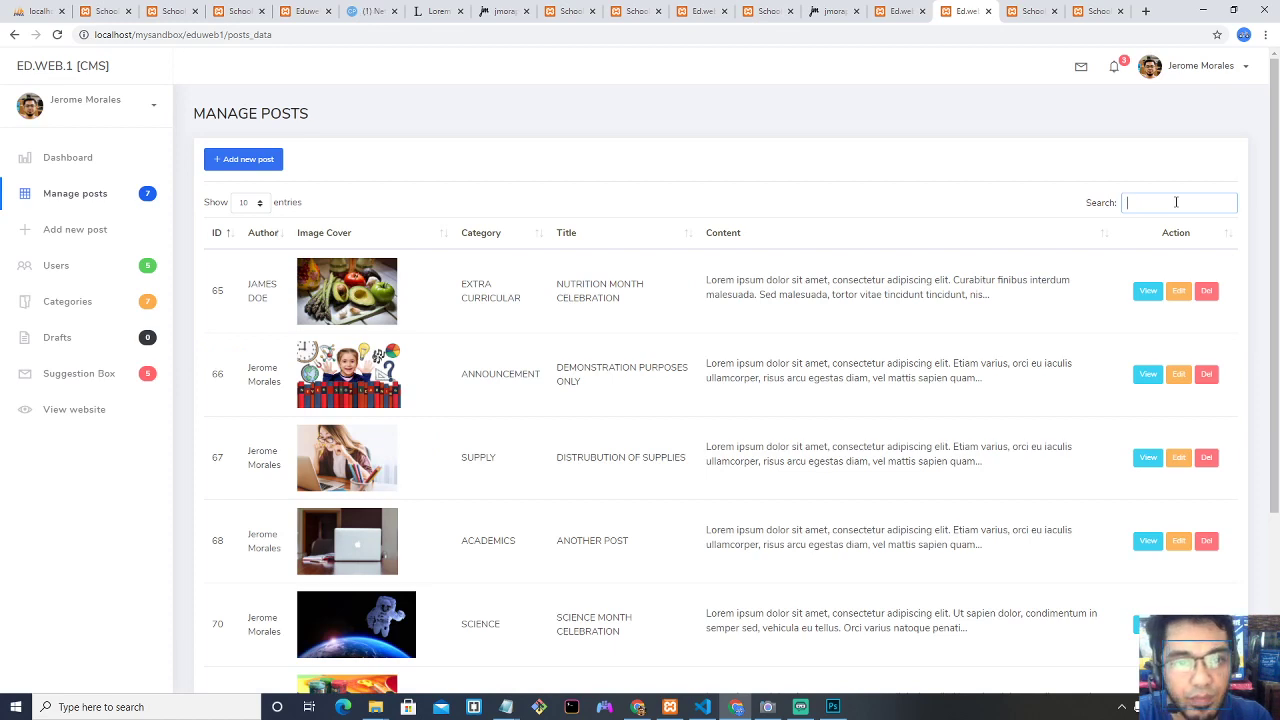
{"action": "type", "text": "nut"}
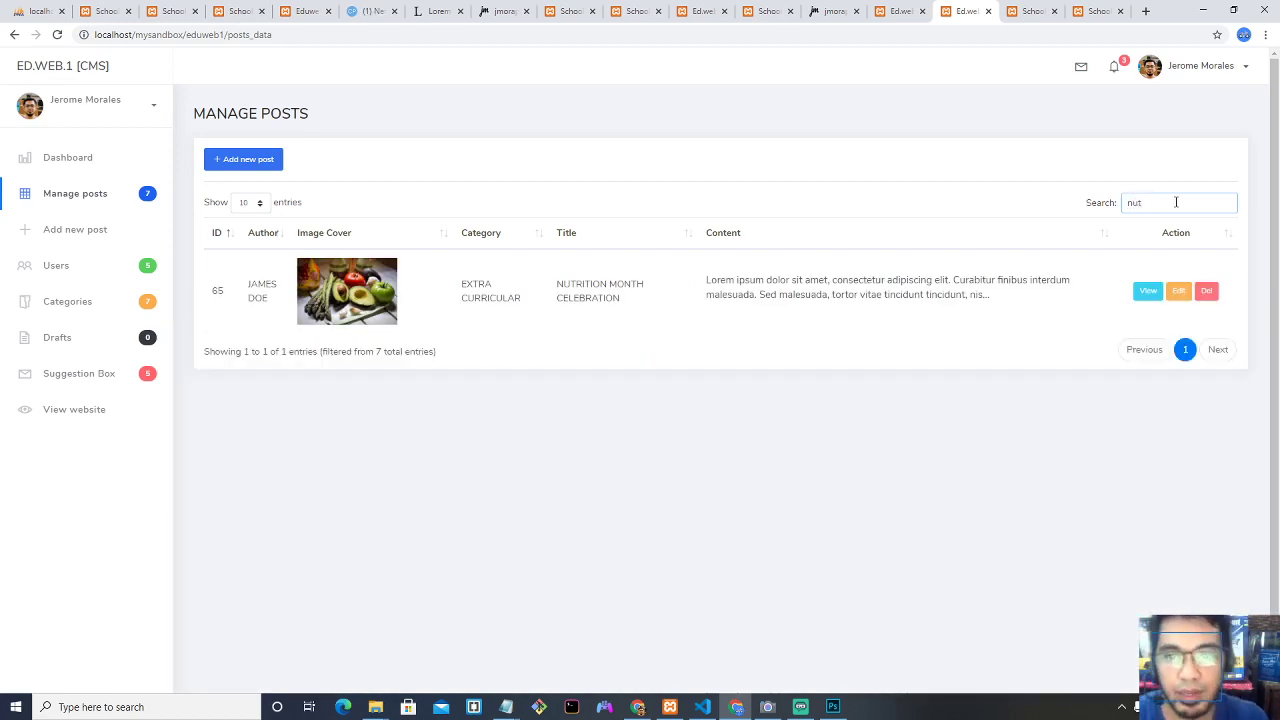
{"action": "key", "text": "BackSpace"}
{"action": "key", "text": "BackSpace"}
{"action": "key", "text": "BackSpace"}
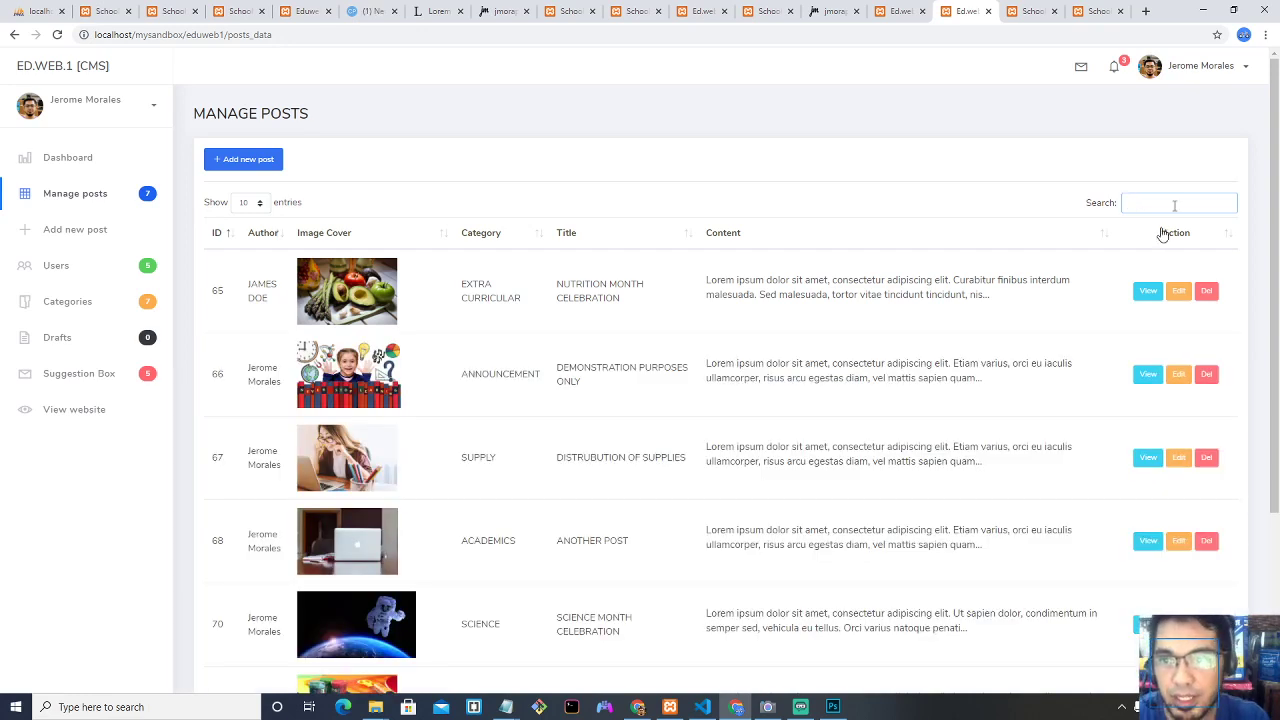
{"action": "scroll", "coordinate": [913, 347], "scroll_direction": "down", "scroll_amount": 2}
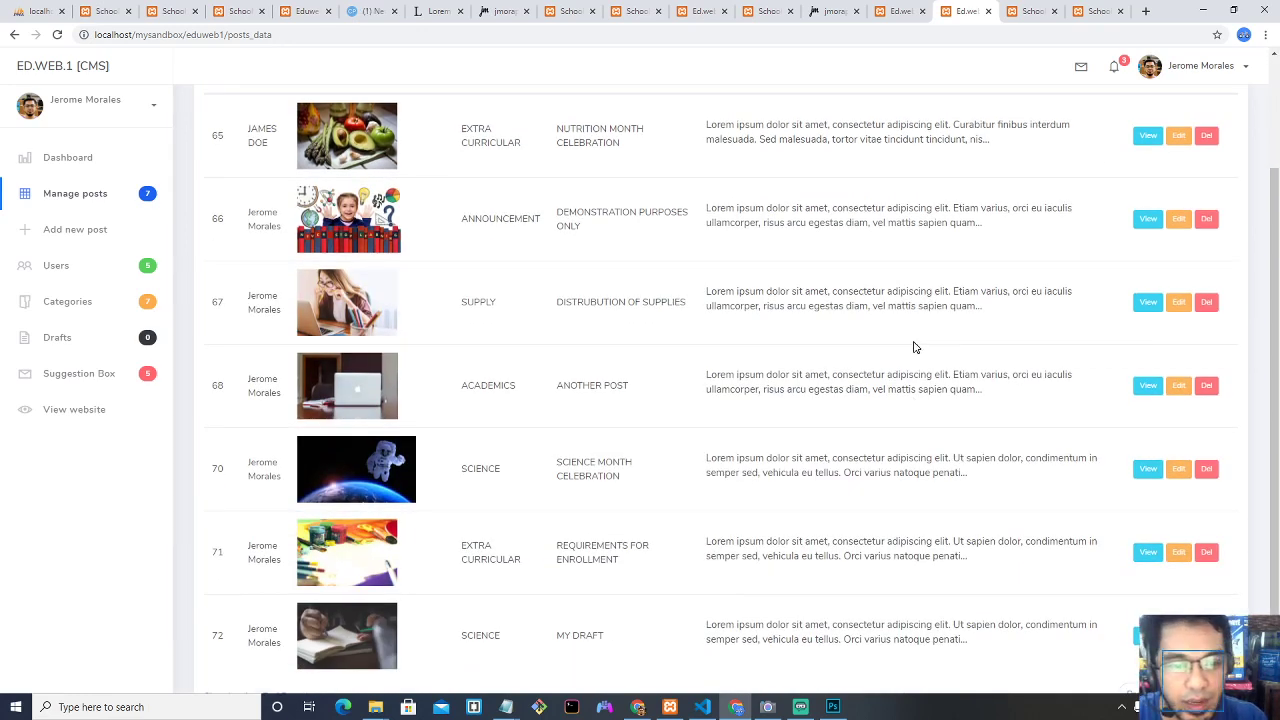
Step: Open the Users list and search 'adm' to show the two administrators
{"action": "left_click", "coordinate": [116, 270]}
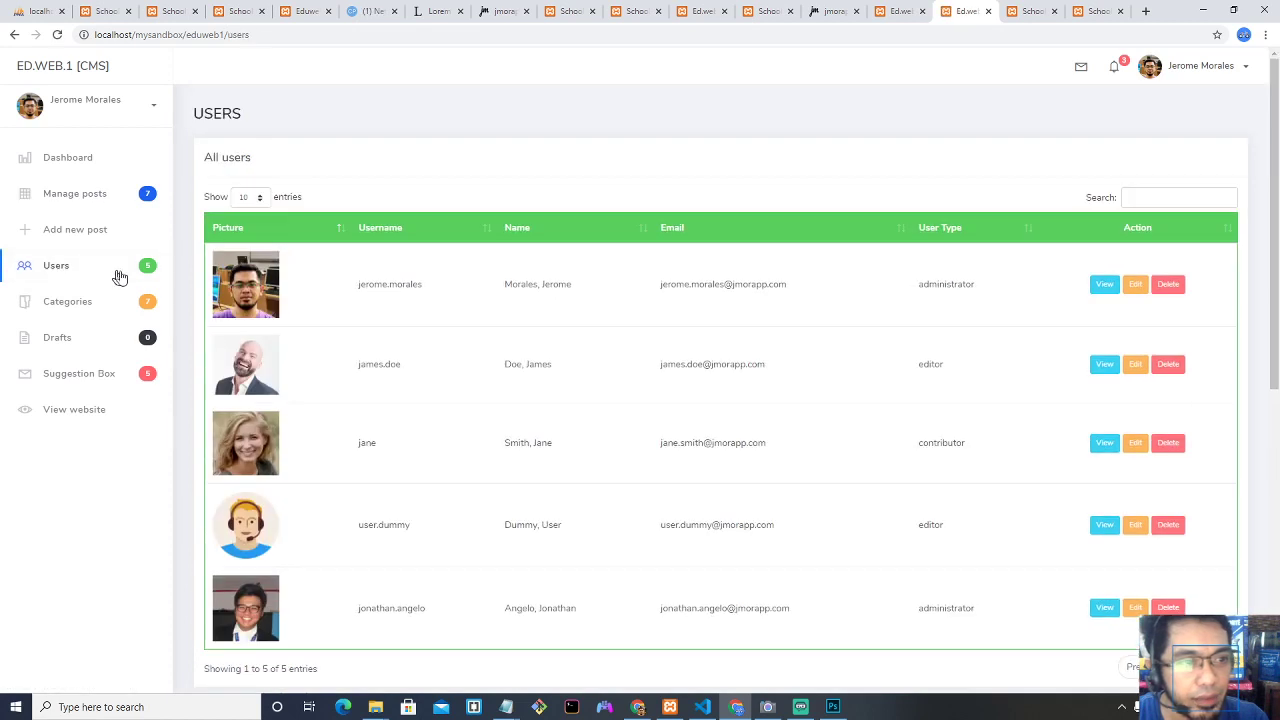
{"action": "left_click", "coordinate": [1130, 200]}
{"action": "type", "text": "adm"}
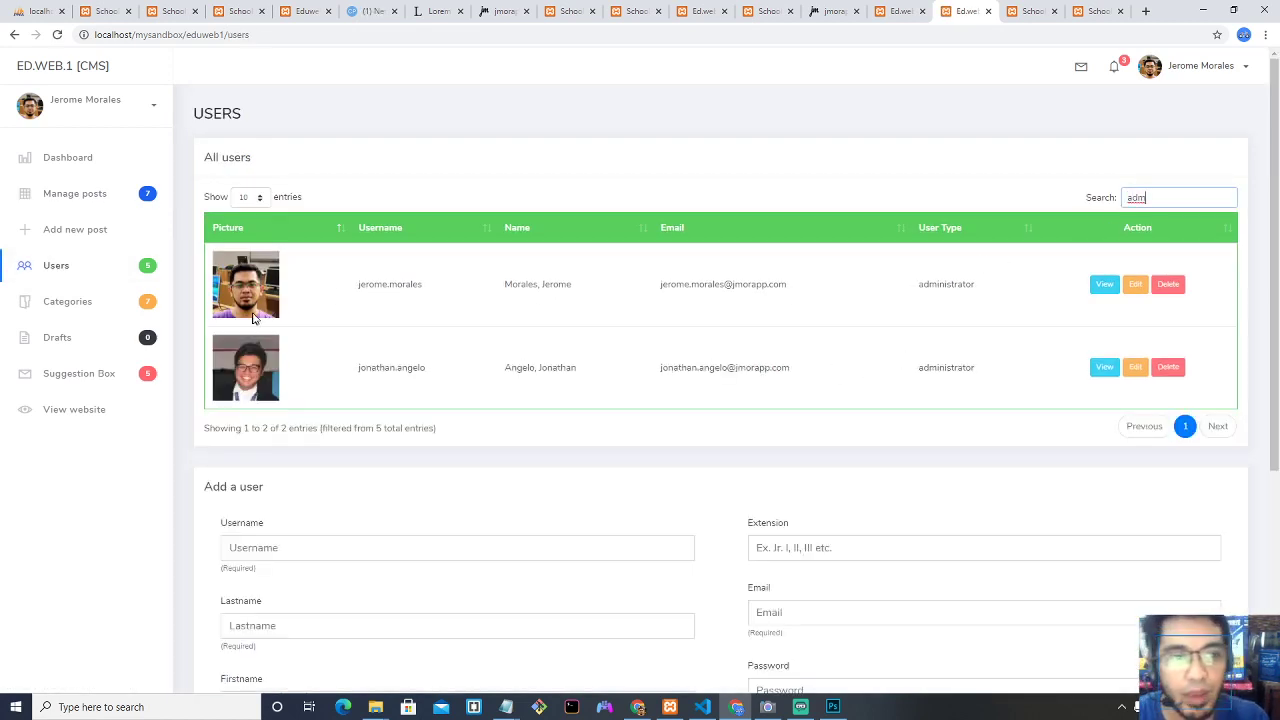
{"action": "left_click_drag", "start_coordinate": [346, 286], "coordinate": [493, 288]}
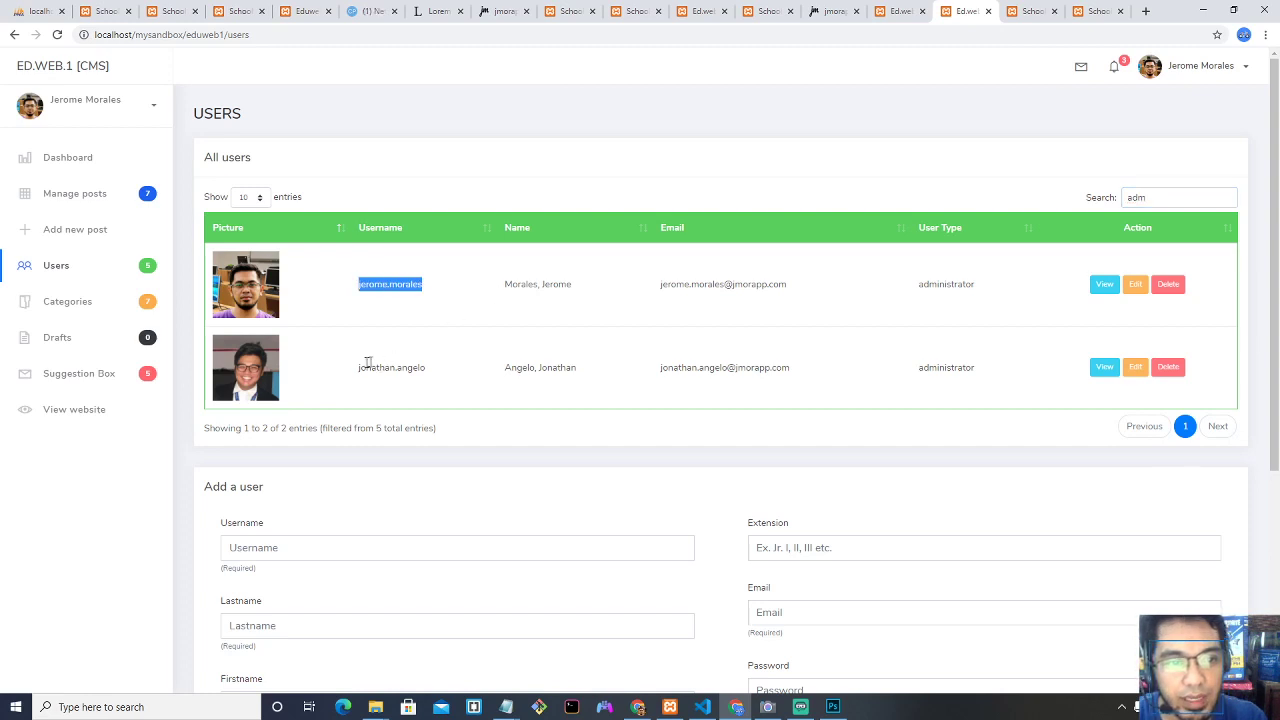
{"action": "left_click_drag", "start_coordinate": [356, 368], "coordinate": [428, 368]}
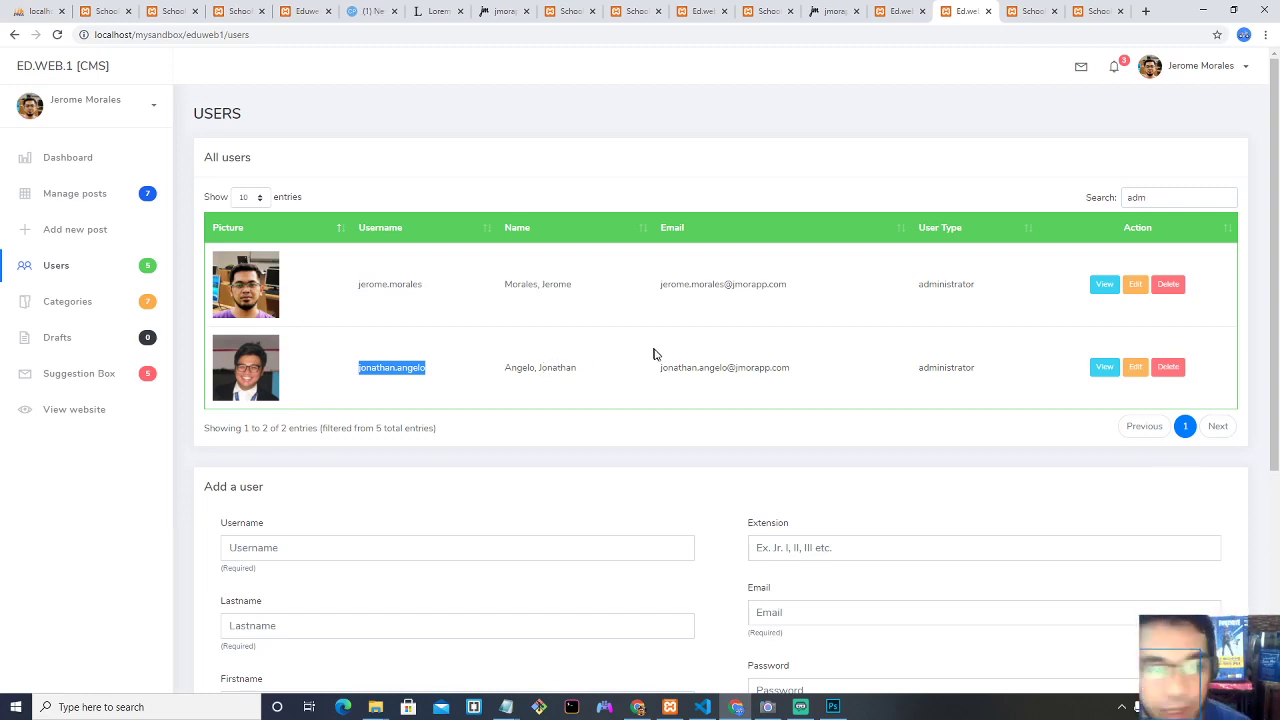
{"action": "left_click", "coordinate": [709, 360]}
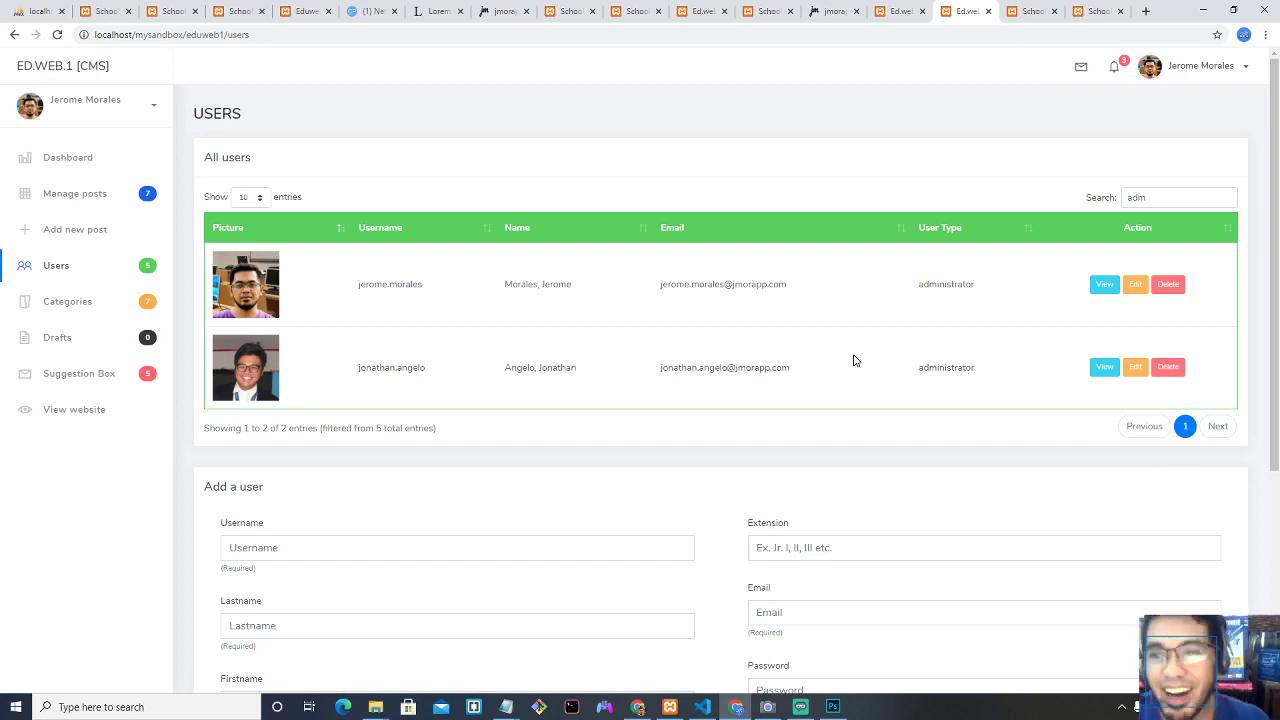
Step: Search 'contri' then 'editor' to list the contributor and the two editors
{"action": "left_click_drag", "start_coordinate": [1160, 197], "coordinate": [1018, 200]}
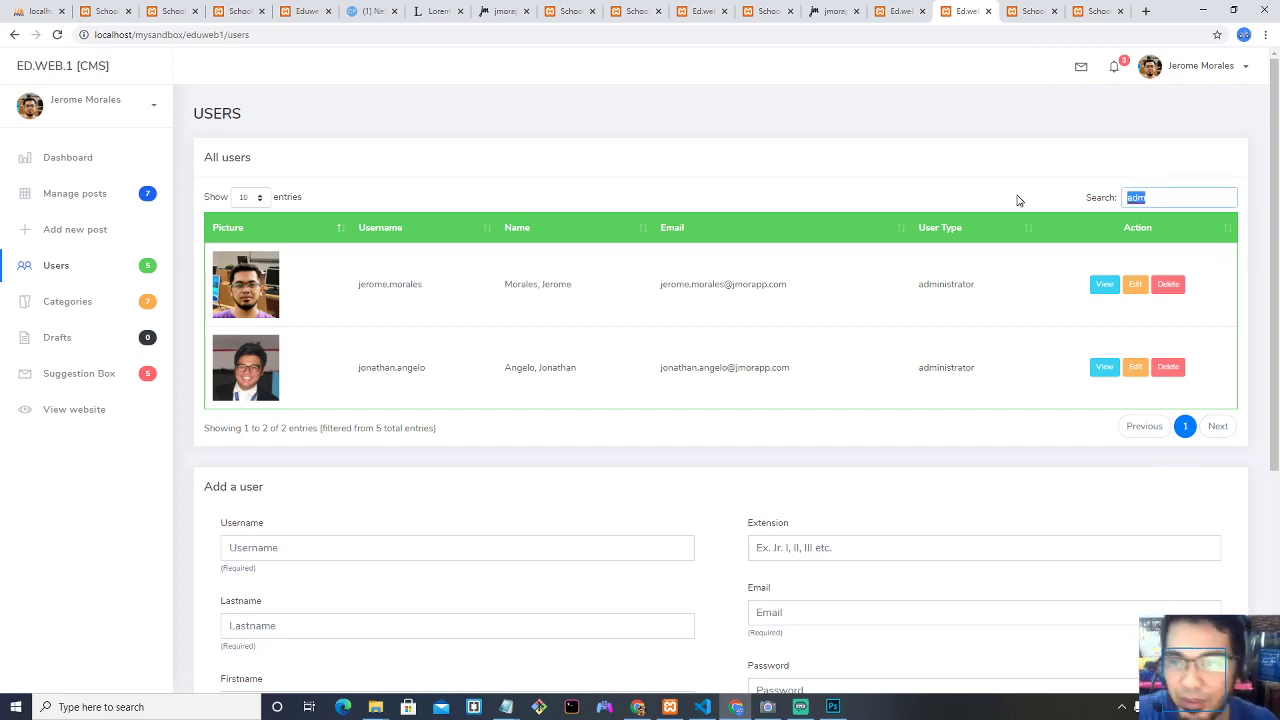
{"action": "type", "text": "contri"}
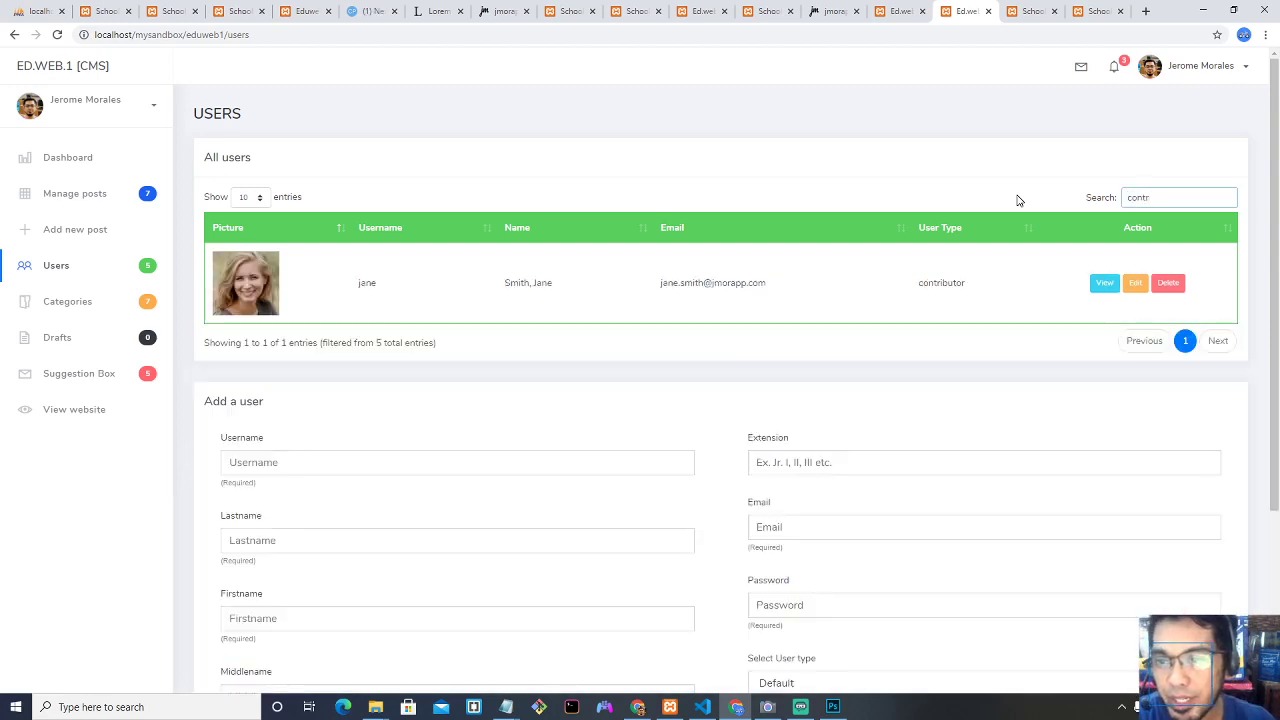
{"action": "left_click_drag", "start_coordinate": [354, 286], "coordinate": [552, 285]}
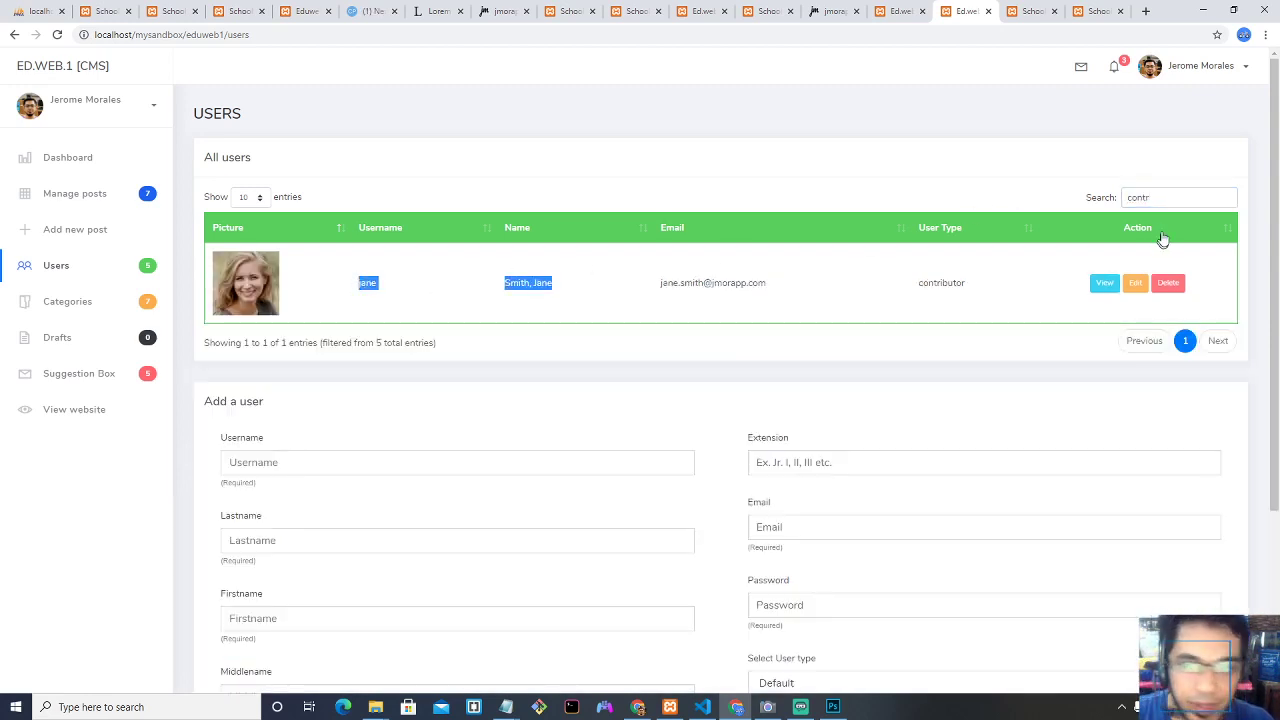
{"action": "left_click", "coordinate": [1169, 197]}
{"action": "left_click_drag", "start_coordinate": [1169, 197], "coordinate": [951, 184]}
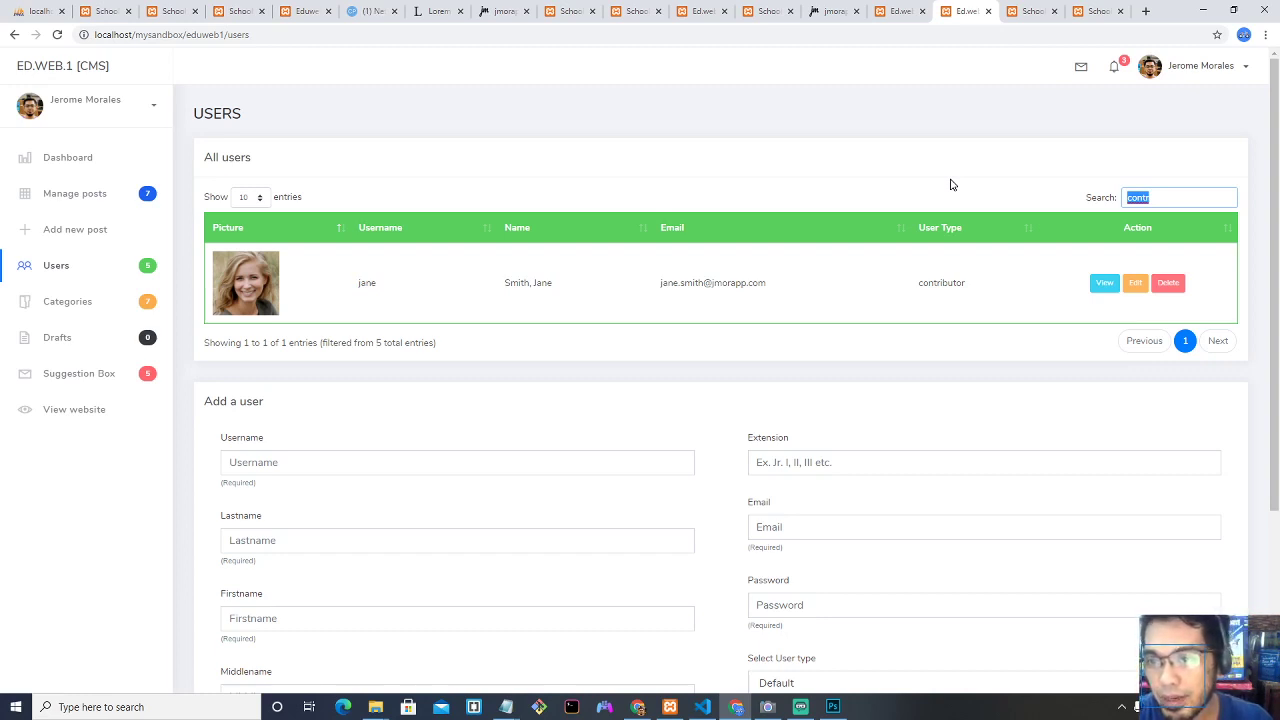
{"action": "type", "text": "editor"}
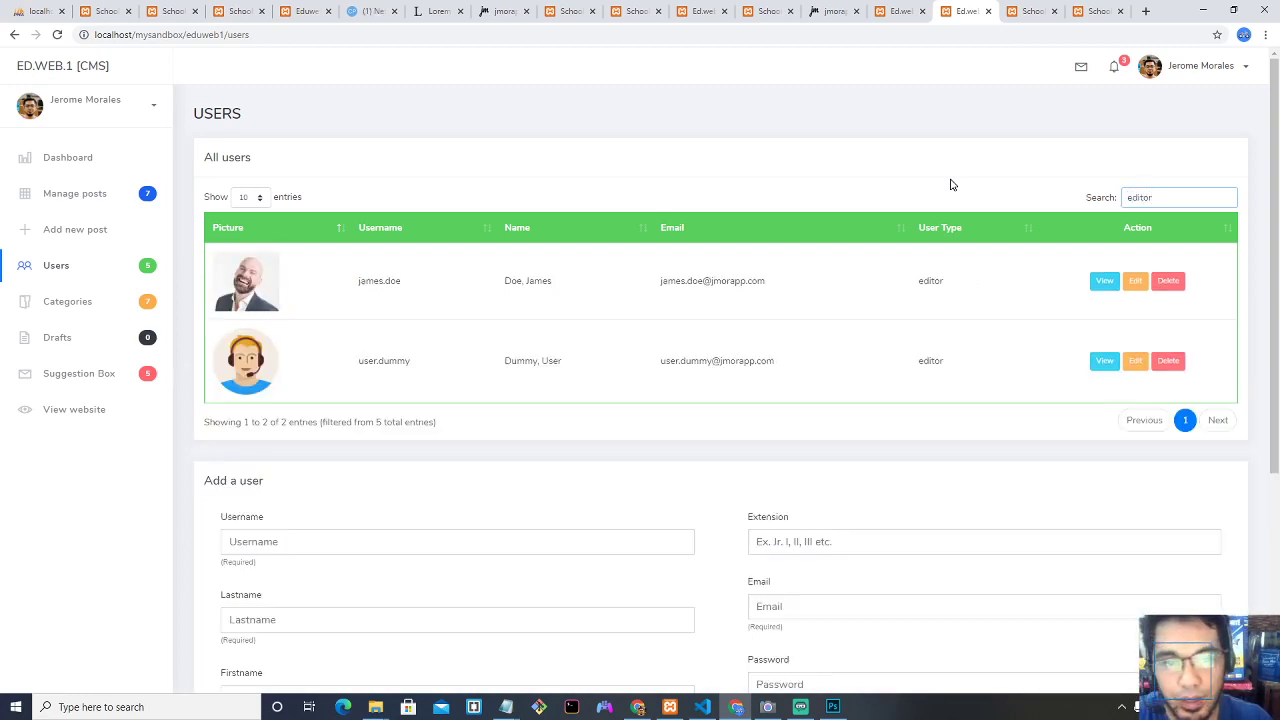
{"action": "double_click", "coordinate": [357, 282]}
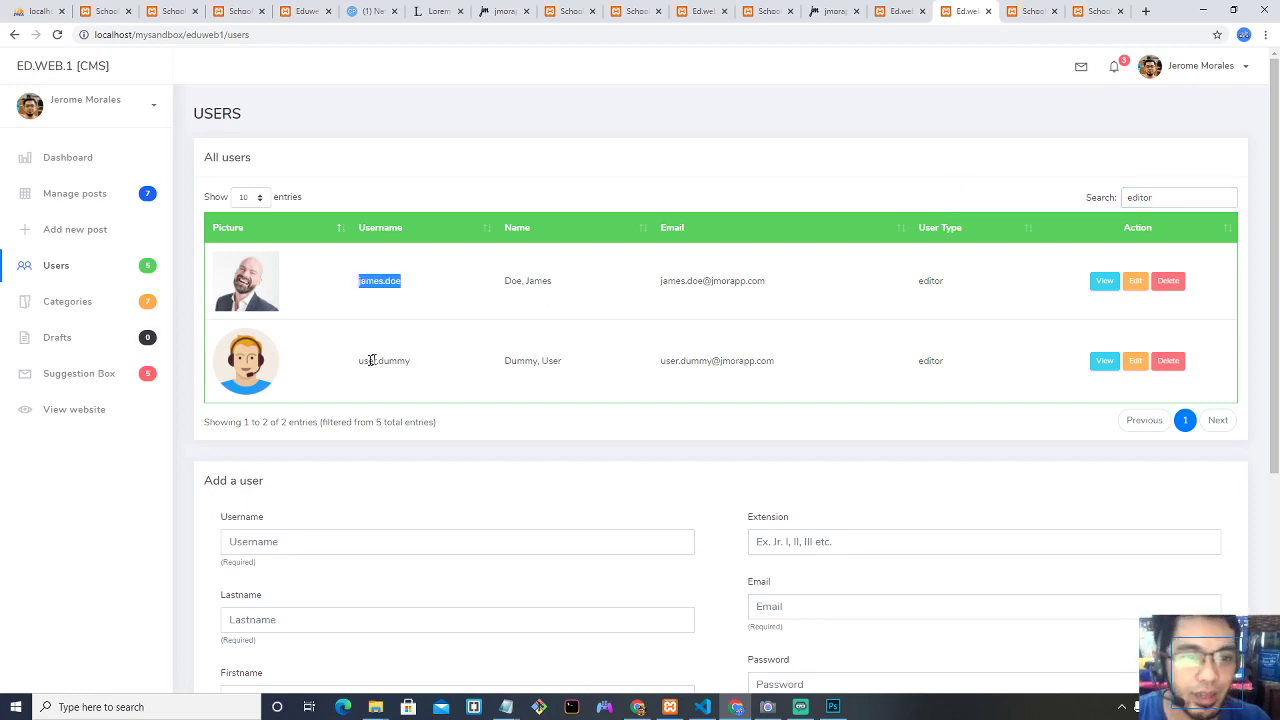
{"action": "double_click", "coordinate": [370, 359]}
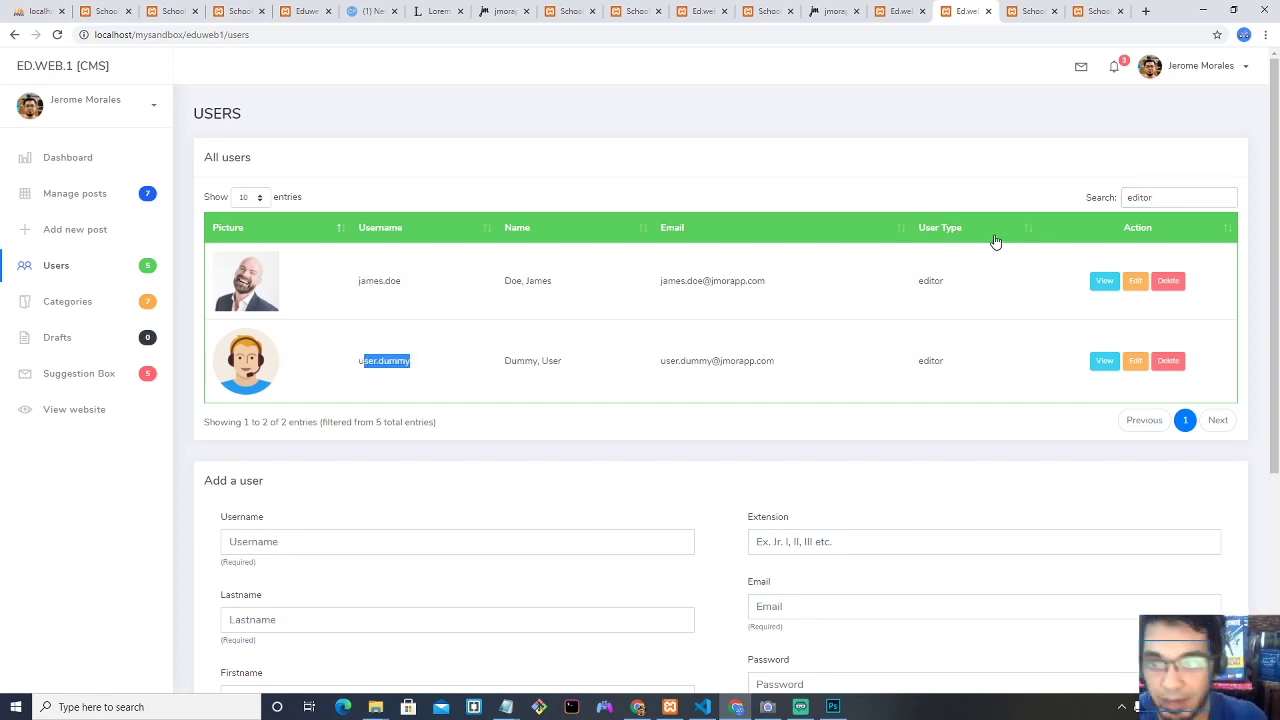
Step: Clear the user search so all five users are listed
{"action": "left_click_drag", "start_coordinate": [1171, 196], "coordinate": [1029, 196]}
{"action": "key", "text": "BackSpace"}
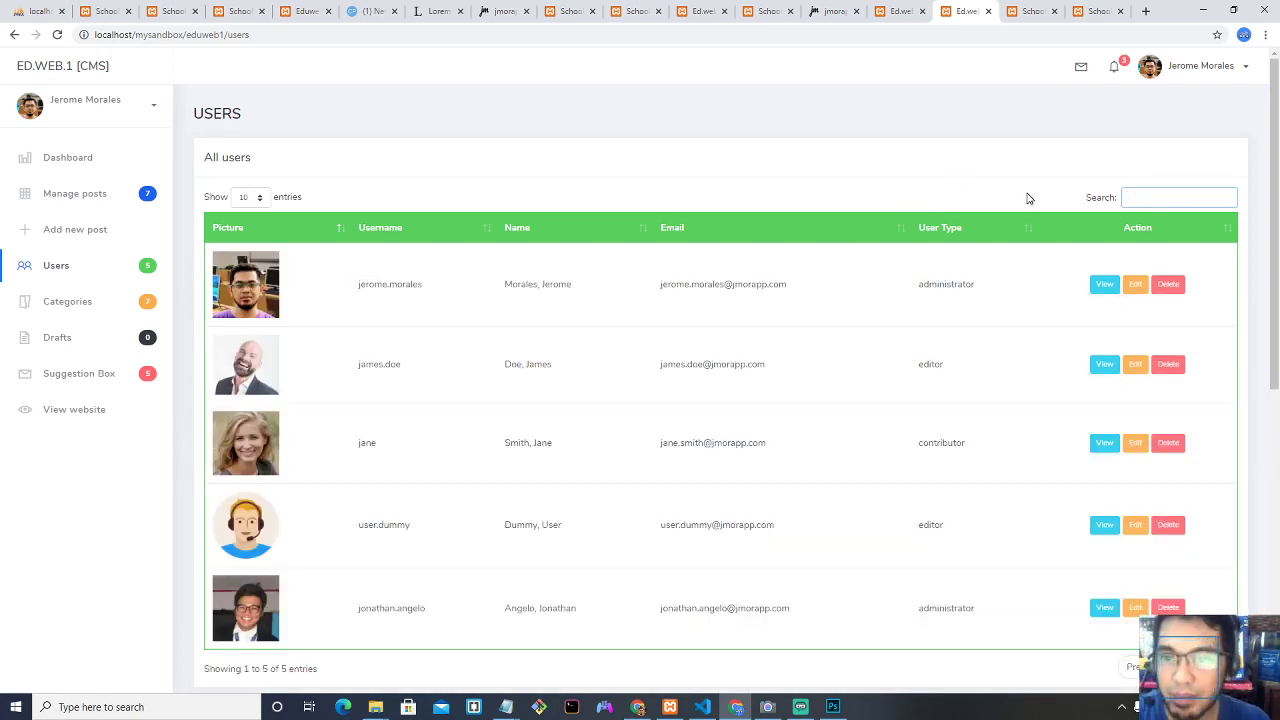
{"action": "left_click", "coordinate": [1030, 11]}
Step: Scroll the school site's News and Update cards zoomed out, then return to the CMS Dashboard
{"action": "key", "text": "ctrl+minus"}
{"action": "key", "text": "ctrl+minus"}
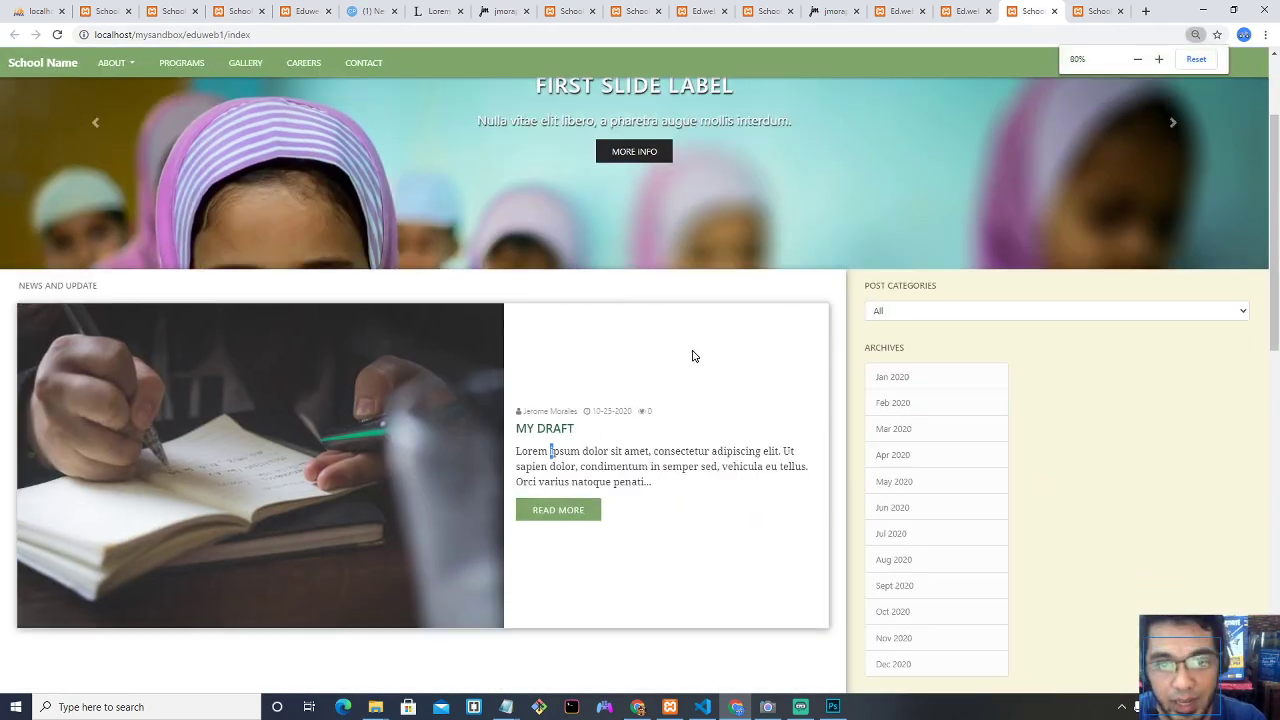
{"action": "scroll", "coordinate": [697, 353], "scroll_direction": "down", "scroll_amount": 2}
{"action": "scroll", "coordinate": [697, 353], "scroll_direction": "up", "scroll_amount": 4}
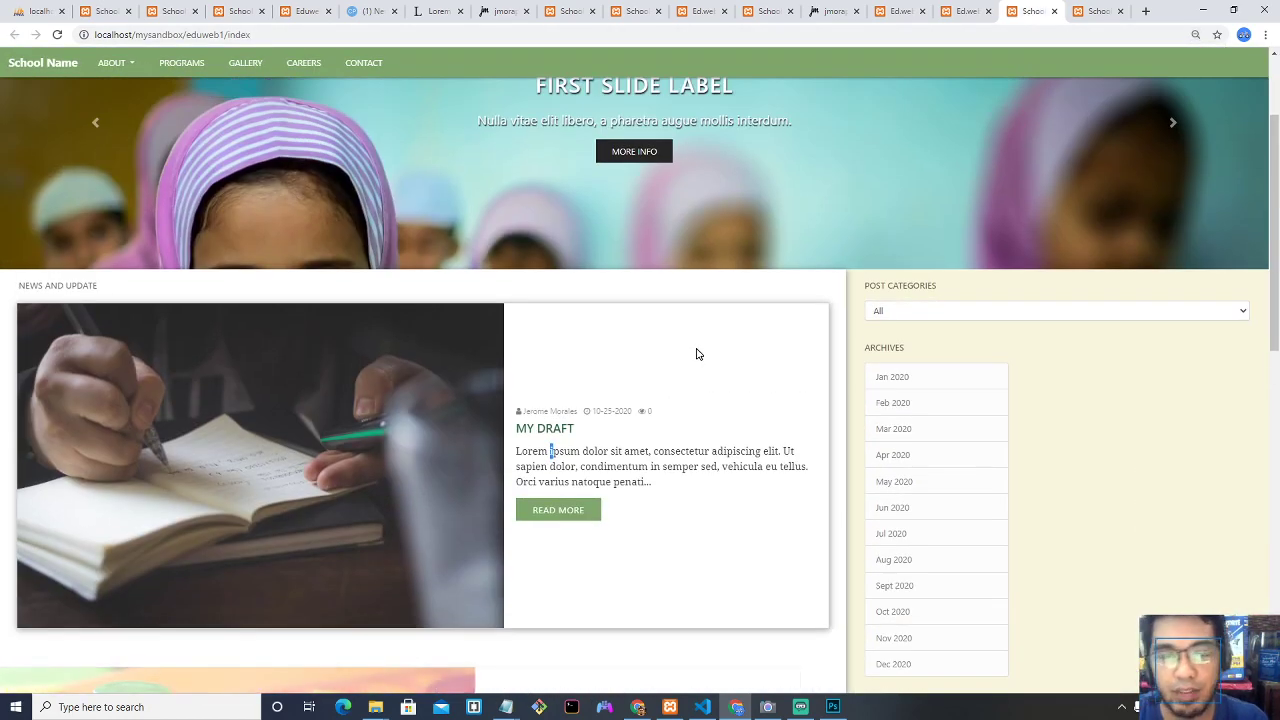
{"action": "scroll", "coordinate": [698, 354], "scroll_direction": "down", "scroll_amount": 3}
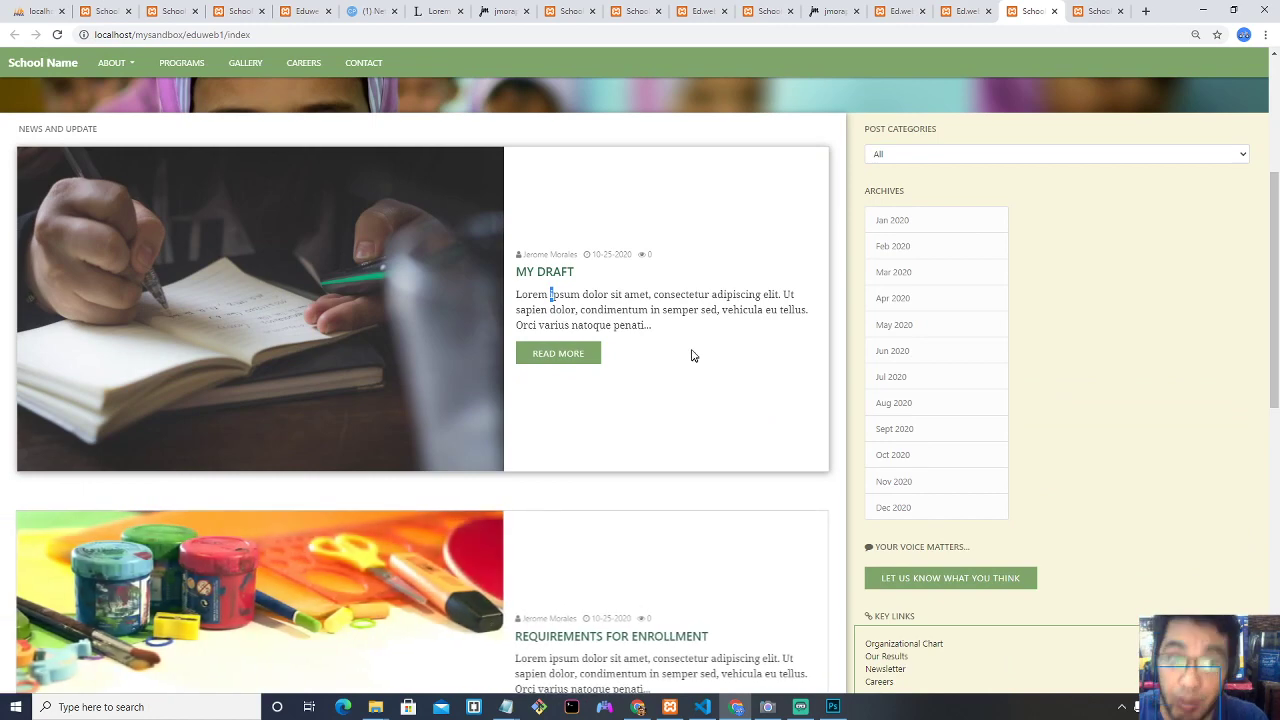
{"action": "scroll", "coordinate": [689, 354], "scroll_direction": "up", "scroll_amount": 4}
{"action": "key", "text": "ctrl+plus"}
{"action": "key", "text": "ctrl+plus"}
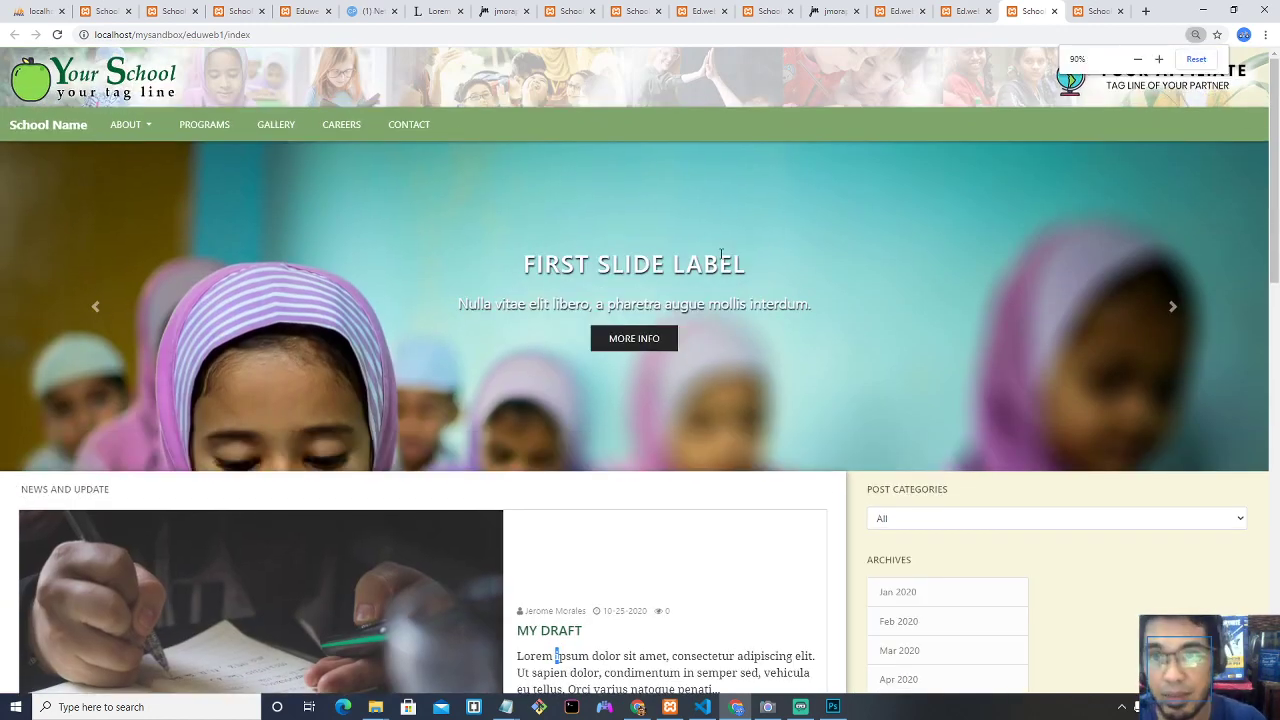
{"action": "left_click", "coordinate": [955, 13]}
{"action": "left_click", "coordinate": [899, 12]}
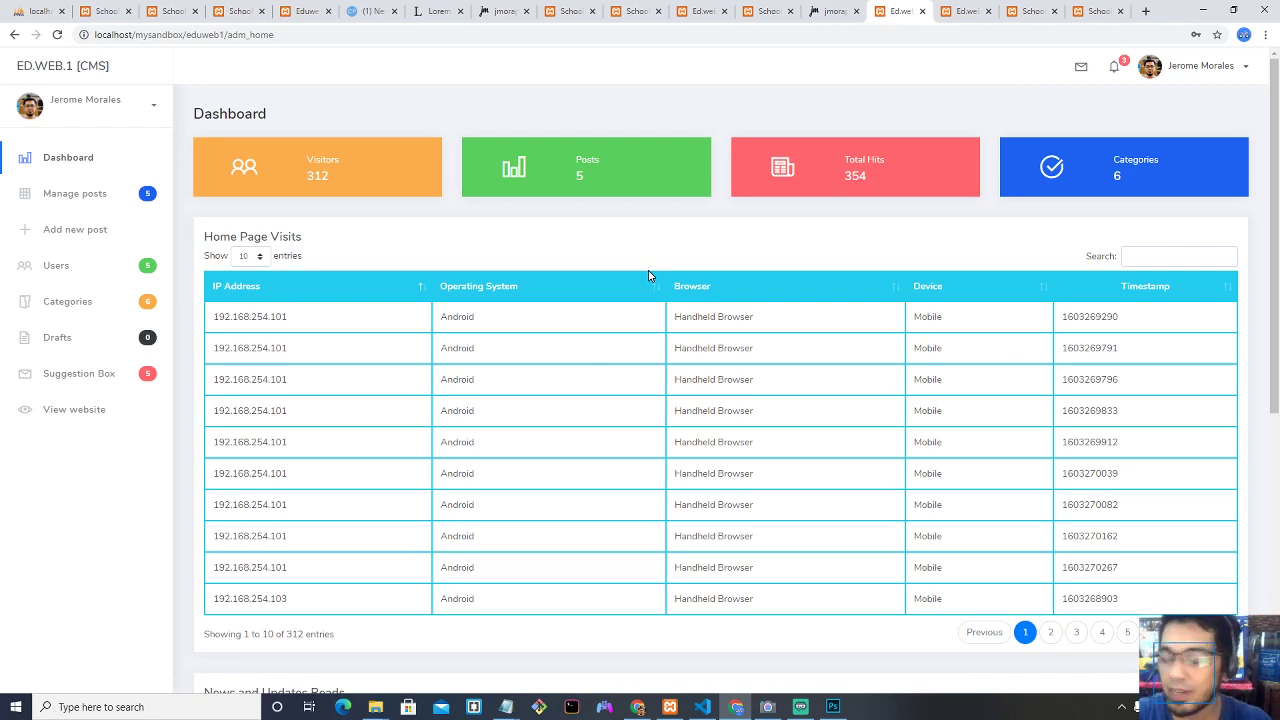
Step: Scroll the Manage Posts table down to rows 71 and 72 and the seven-entry count
{"action": "left_click", "coordinate": [85, 197]}
{"action": "scroll", "coordinate": [540, 268], "scroll_direction": "down", "scroll_amount": 2}
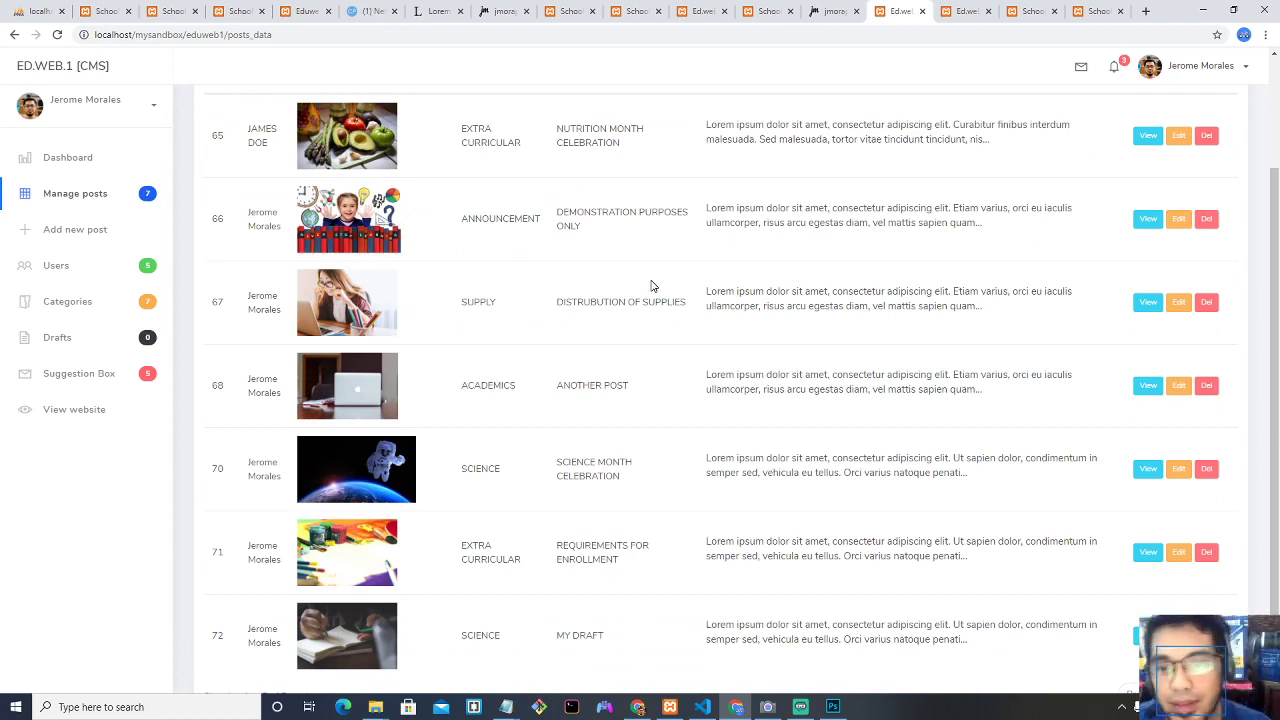
{"action": "scroll", "coordinate": [657, 283], "scroll_direction": "down", "scroll_amount": 1}
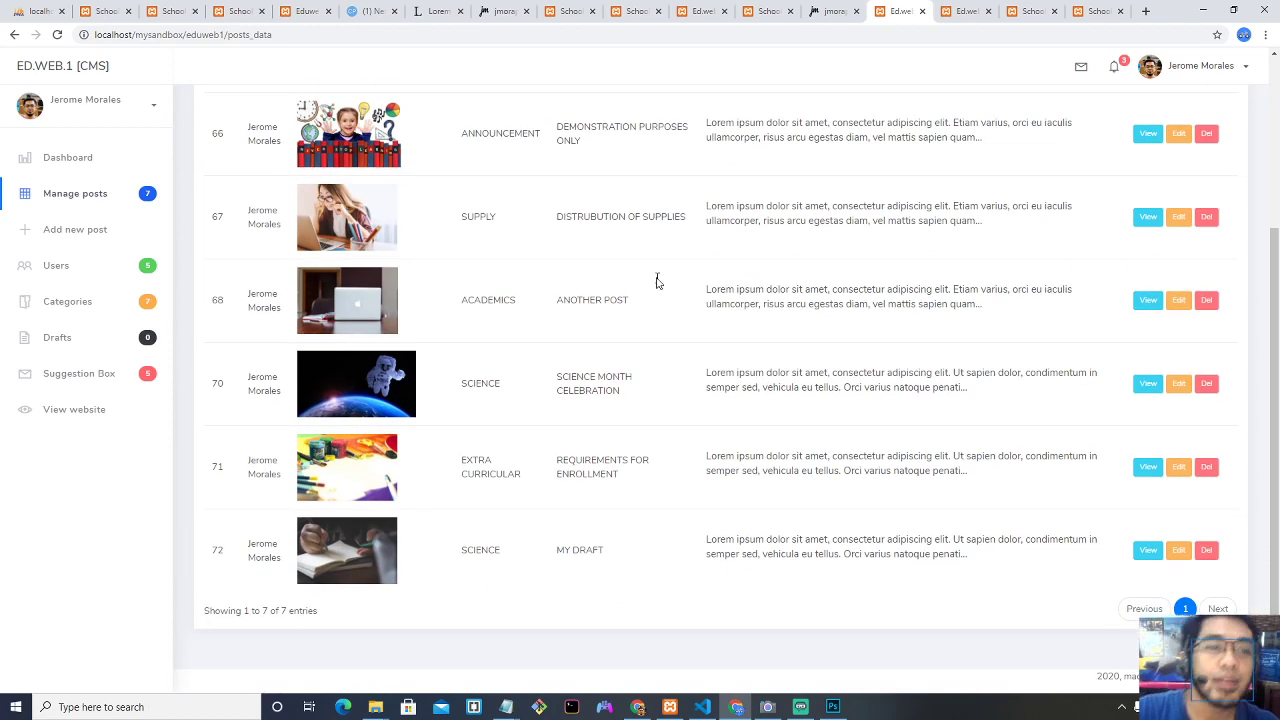